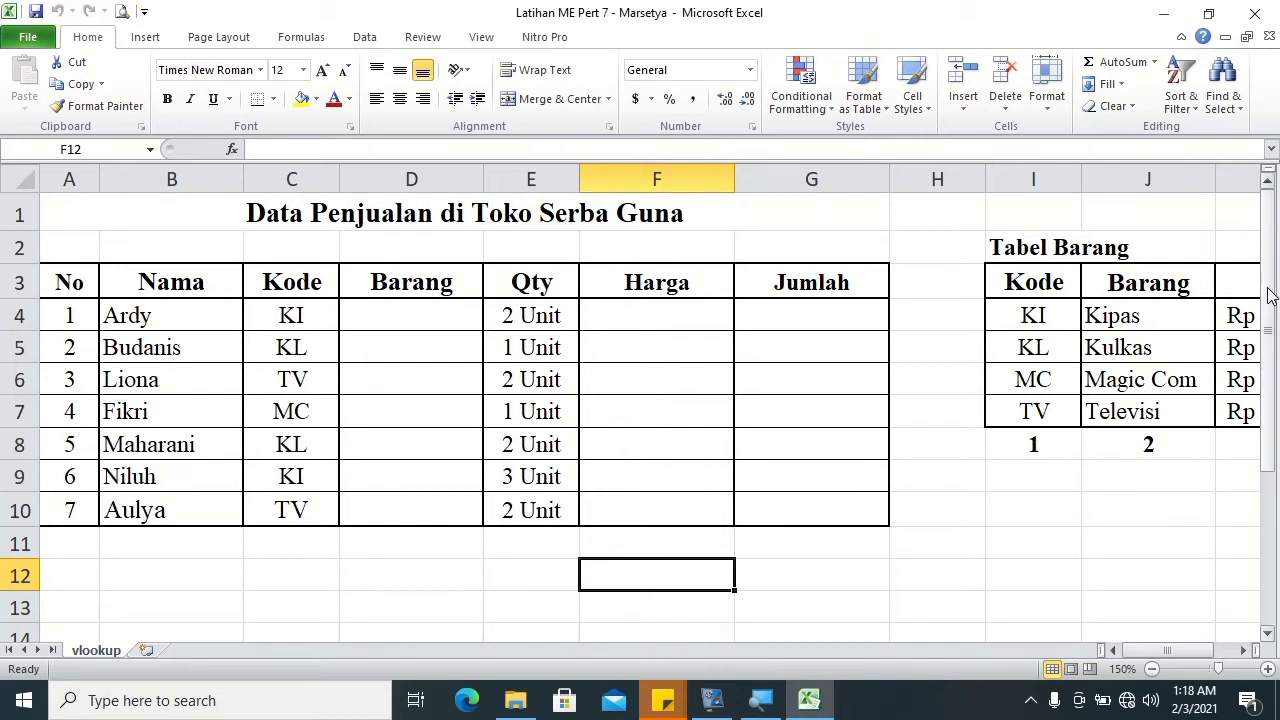
- Scroll down until the Fungsi VLOOKUP syntax notes below the sales table are visible
drag(1268, 294, 1270, 568)
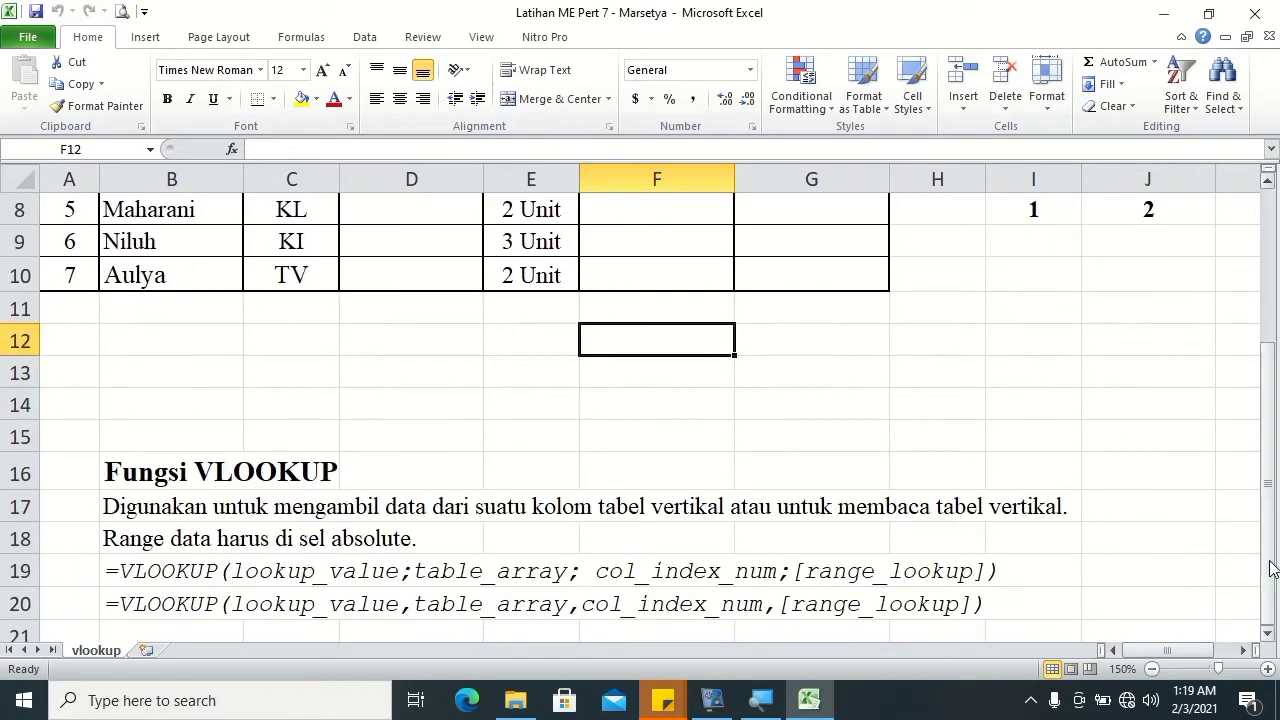
drag(1270, 638, 1271, 642)
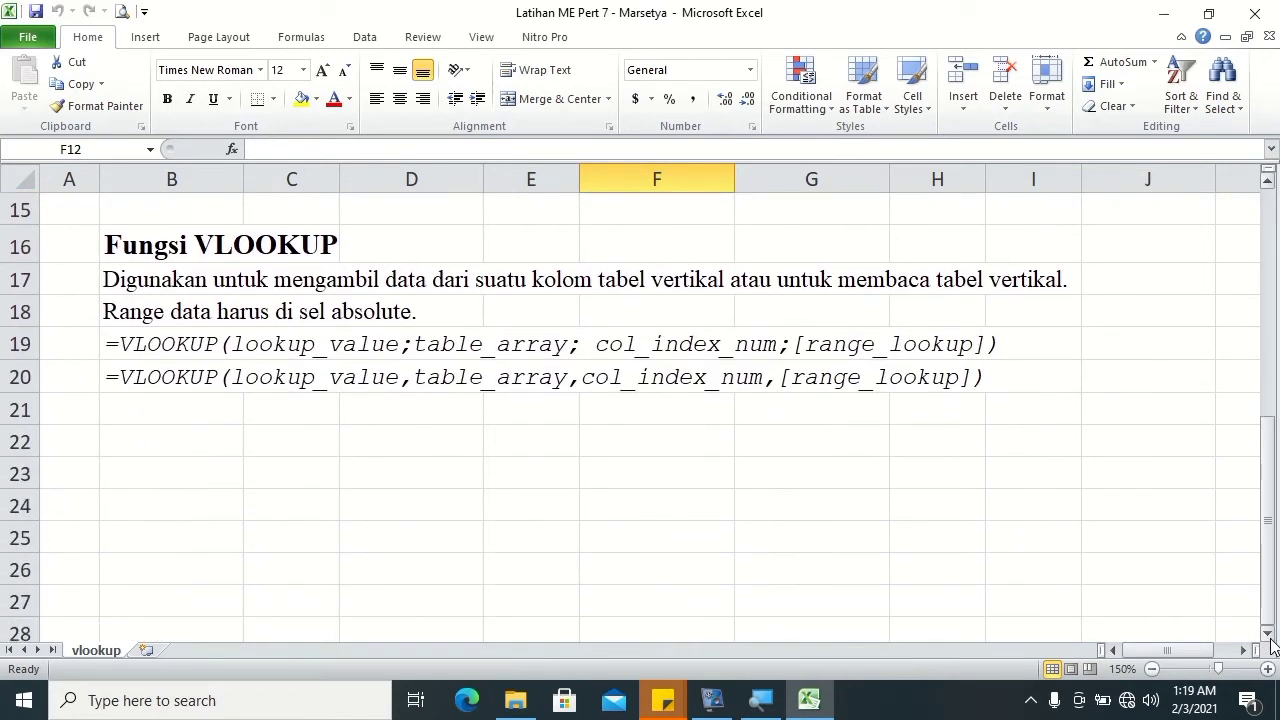
click(1268, 634)
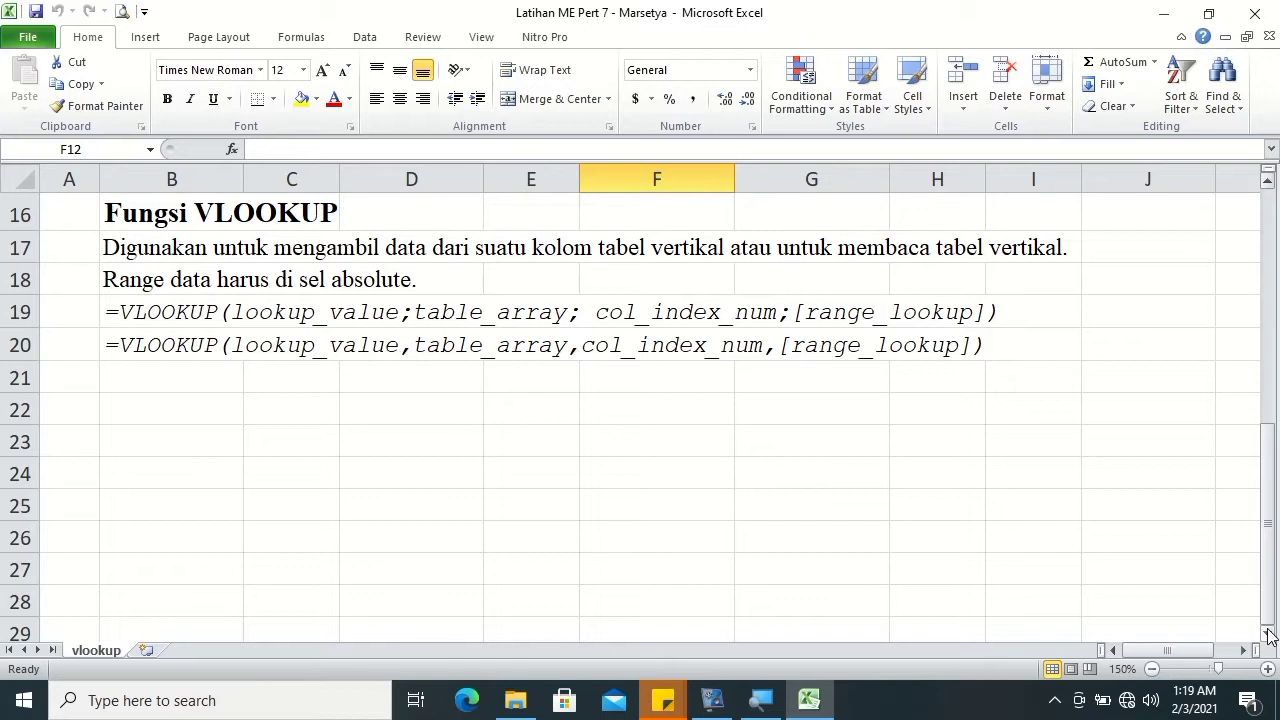
click(112, 320)
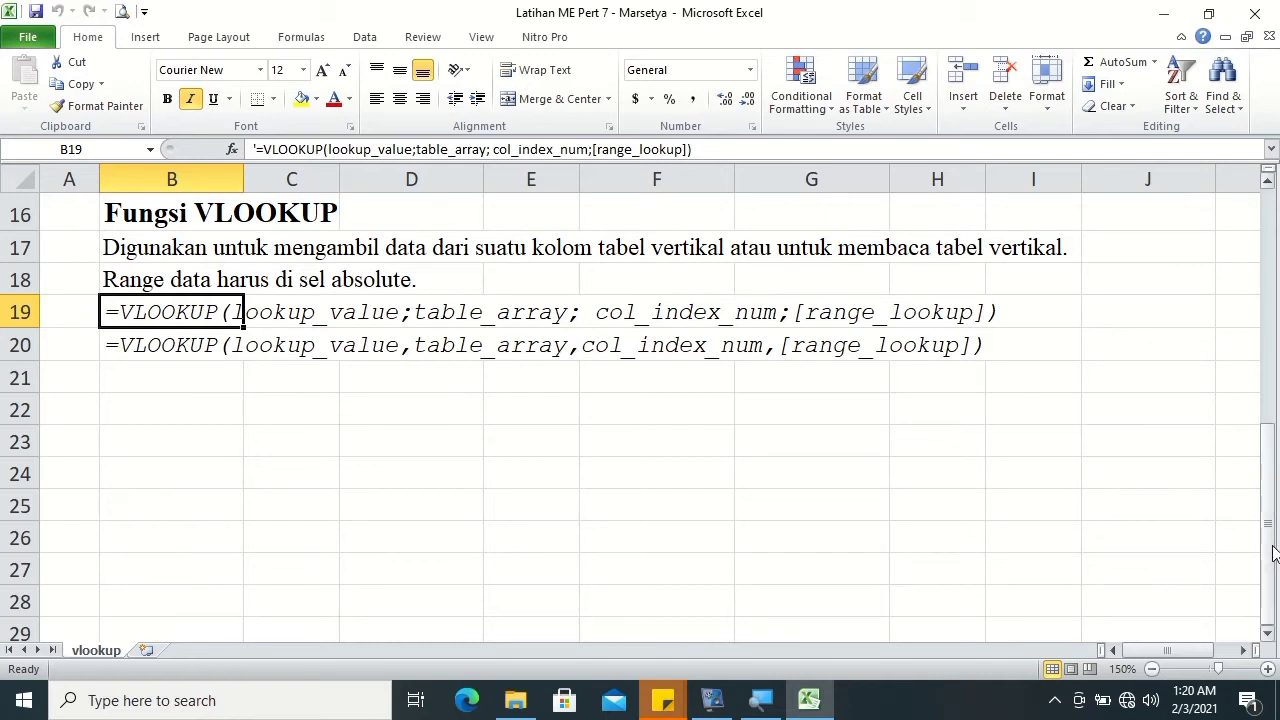
- Scroll back to the top and review the Tabel Barang Kode, Barang and Harga columns I–K
drag(1270, 555, 1273, 300)
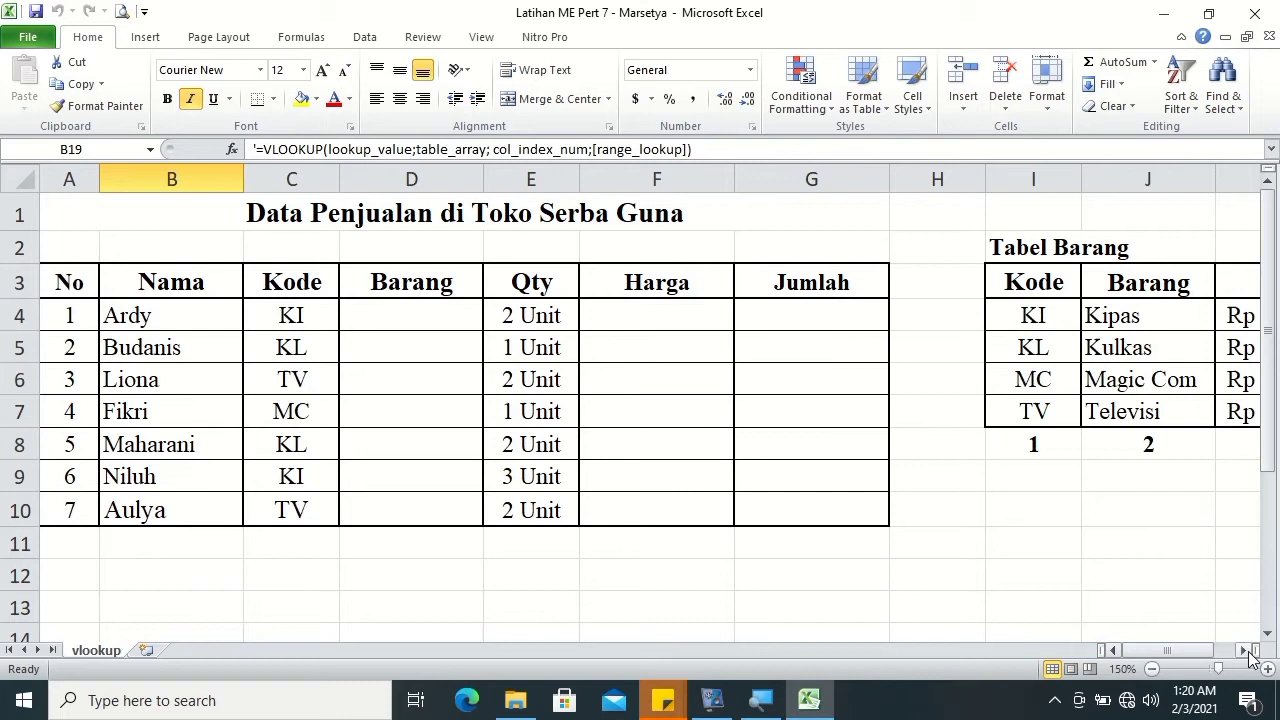
scroll(1063, 543, right, 2)
scroll(1063, 543, right, 2)
click(553, 247)
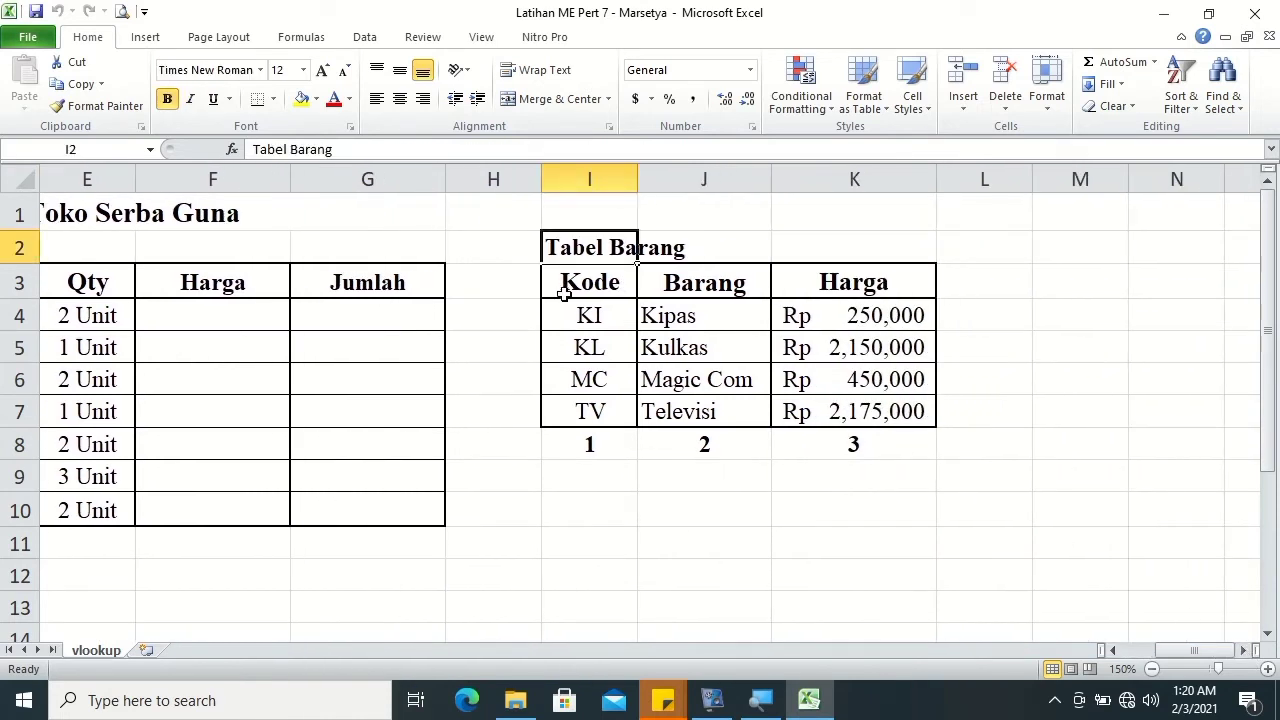
click(600, 325)
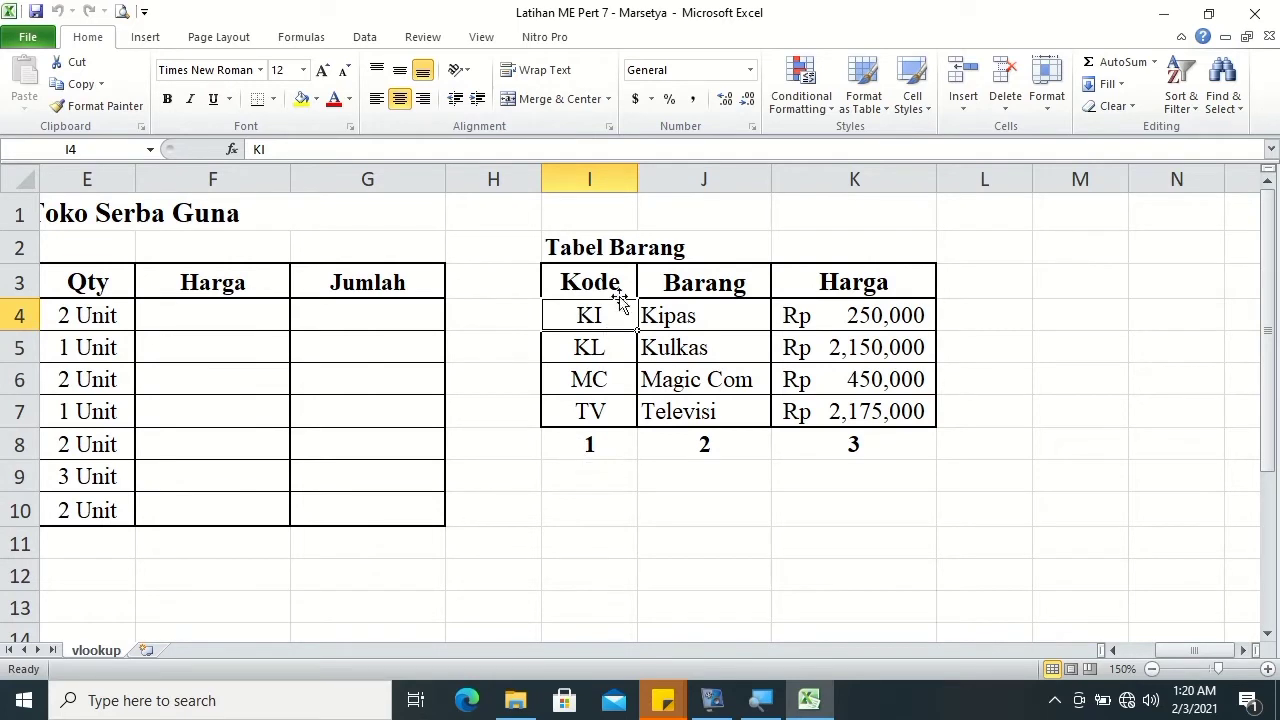
click(590, 178)
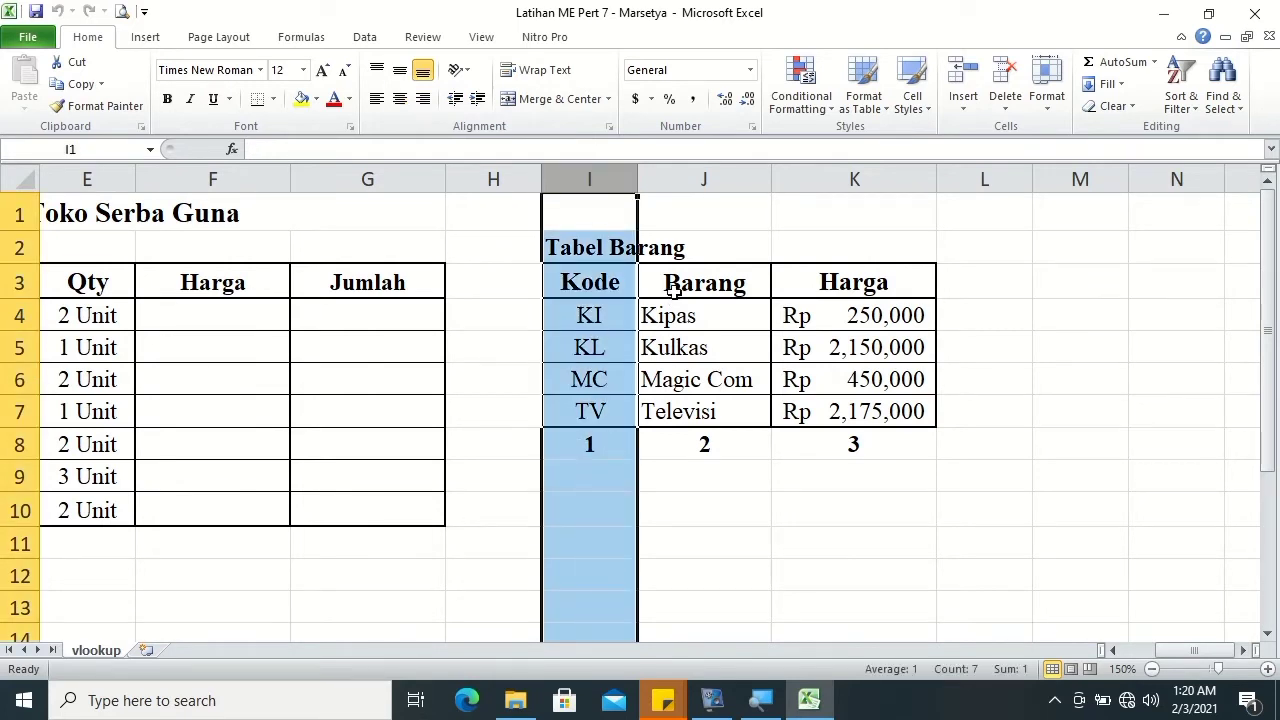
click(704, 186)
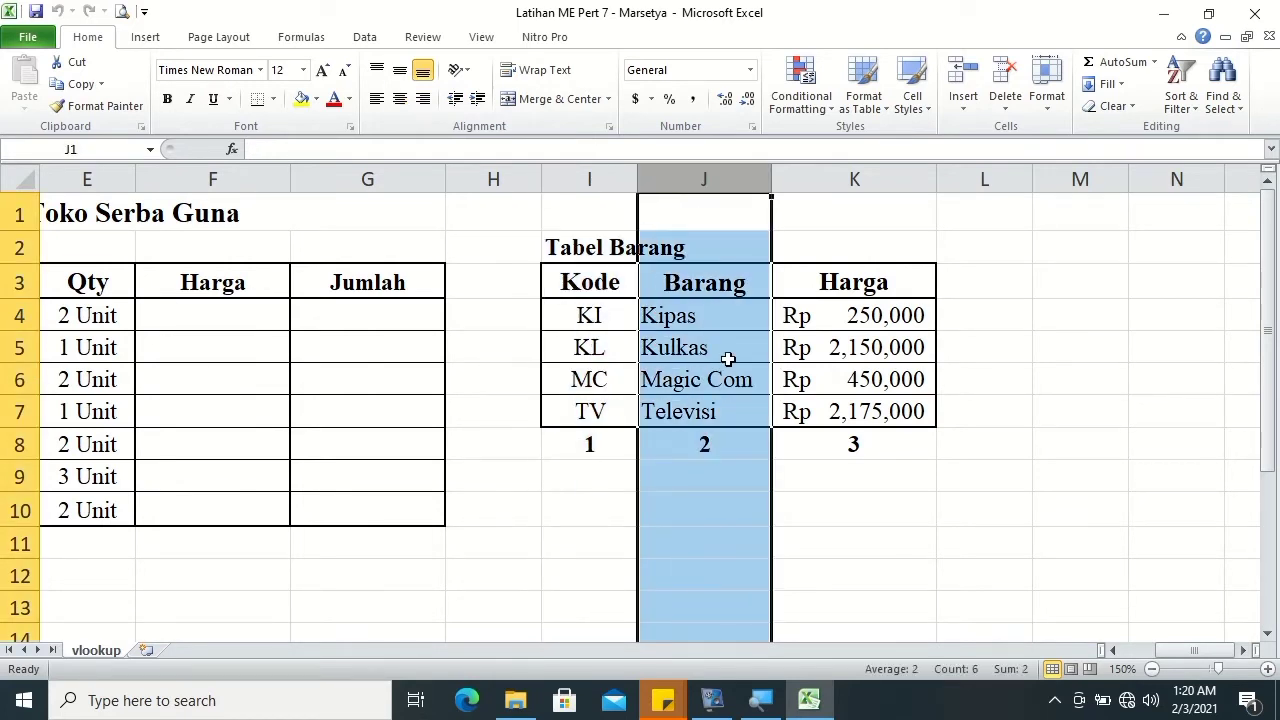
click(700, 444)
click(843, 186)
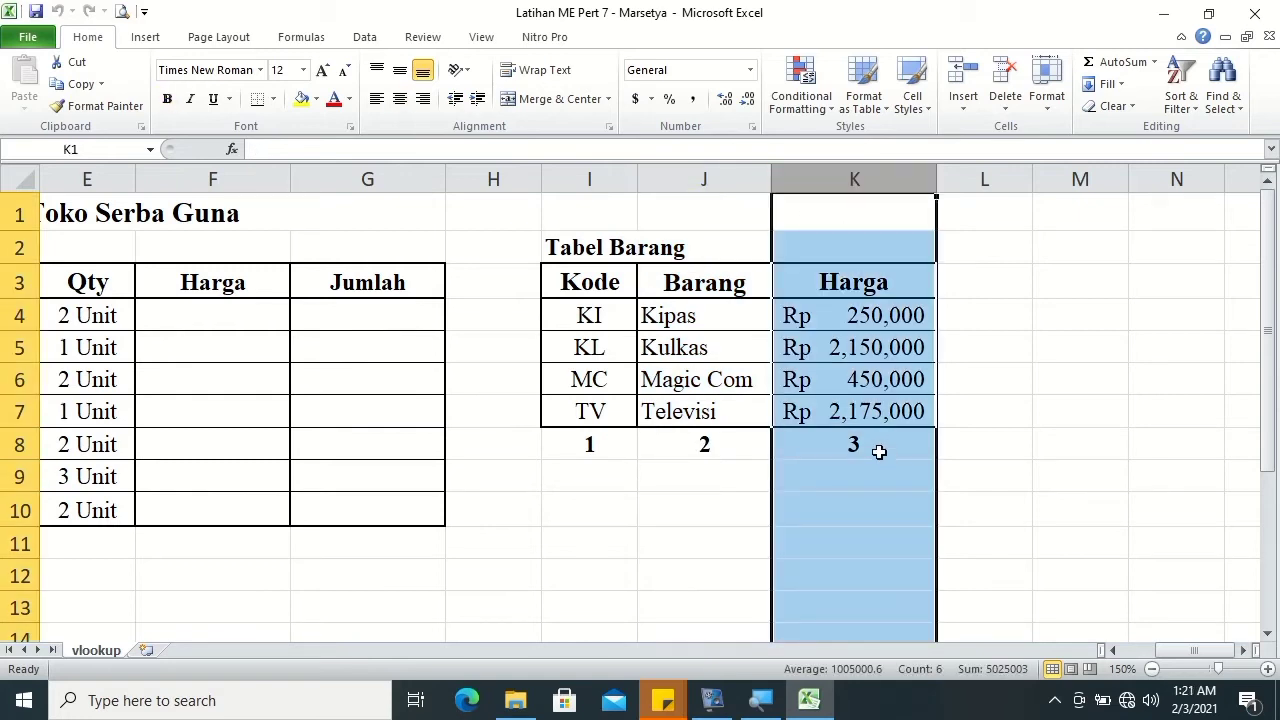
- Scroll back left, review the empty Barang, Harga and Jumlah cells, and select D4
drag(1193, 650, 1097, 652)
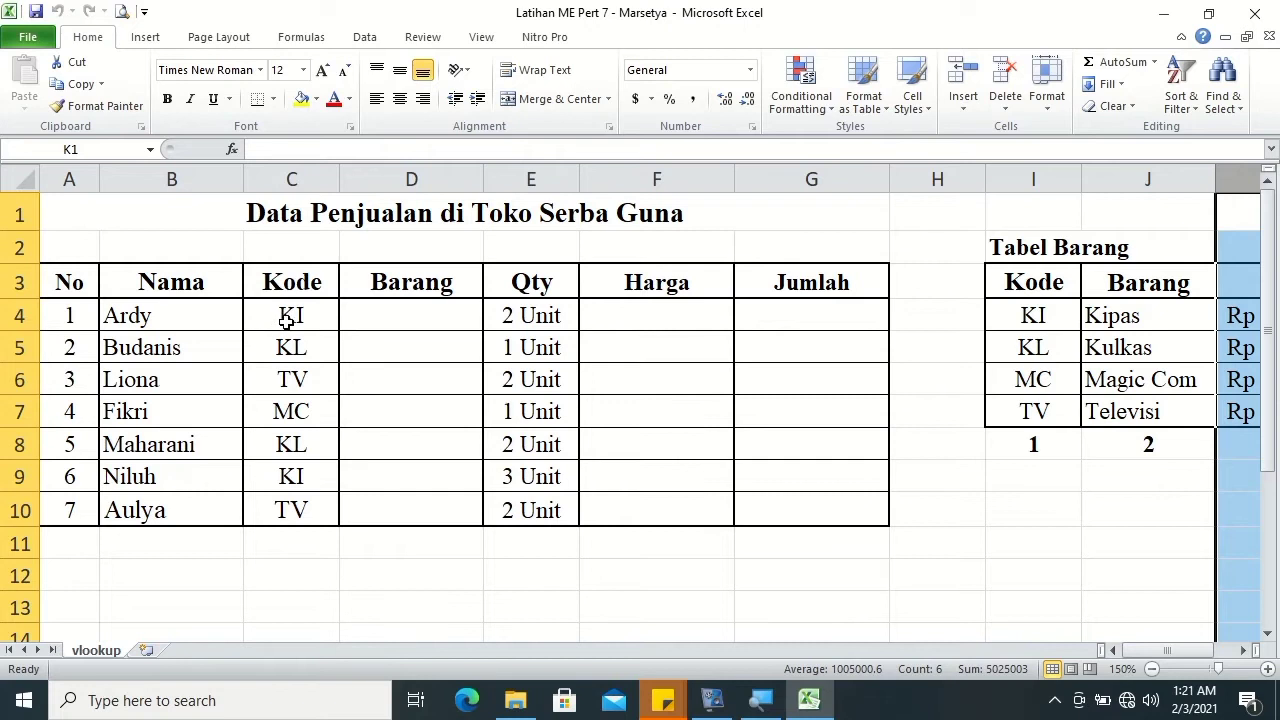
click(411, 283)
click(680, 292)
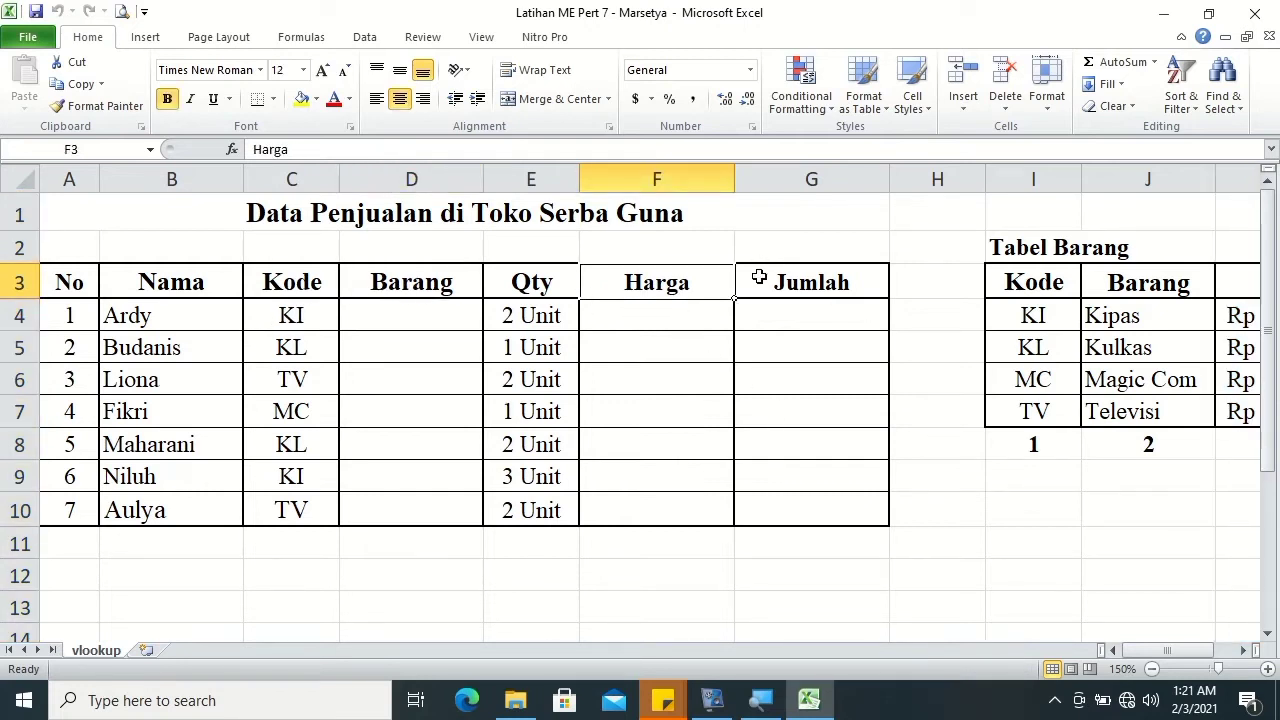
click(776, 305)
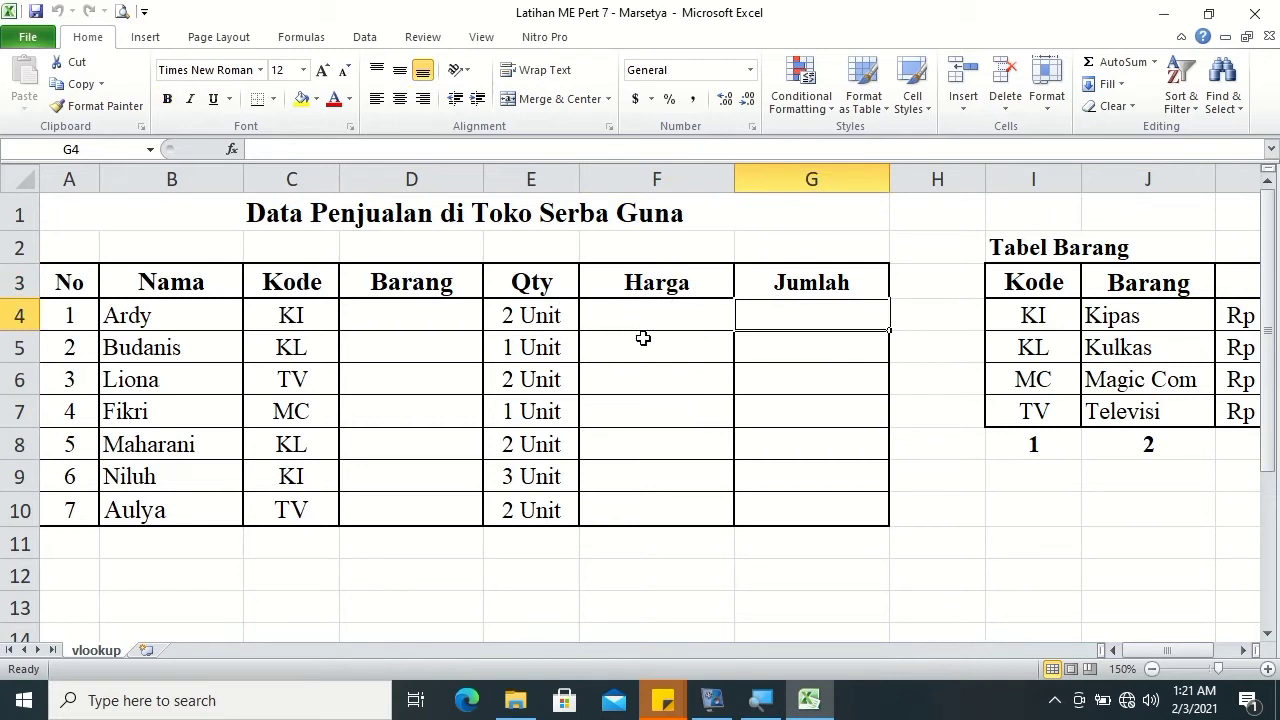
click(396, 334)
click(718, 312)
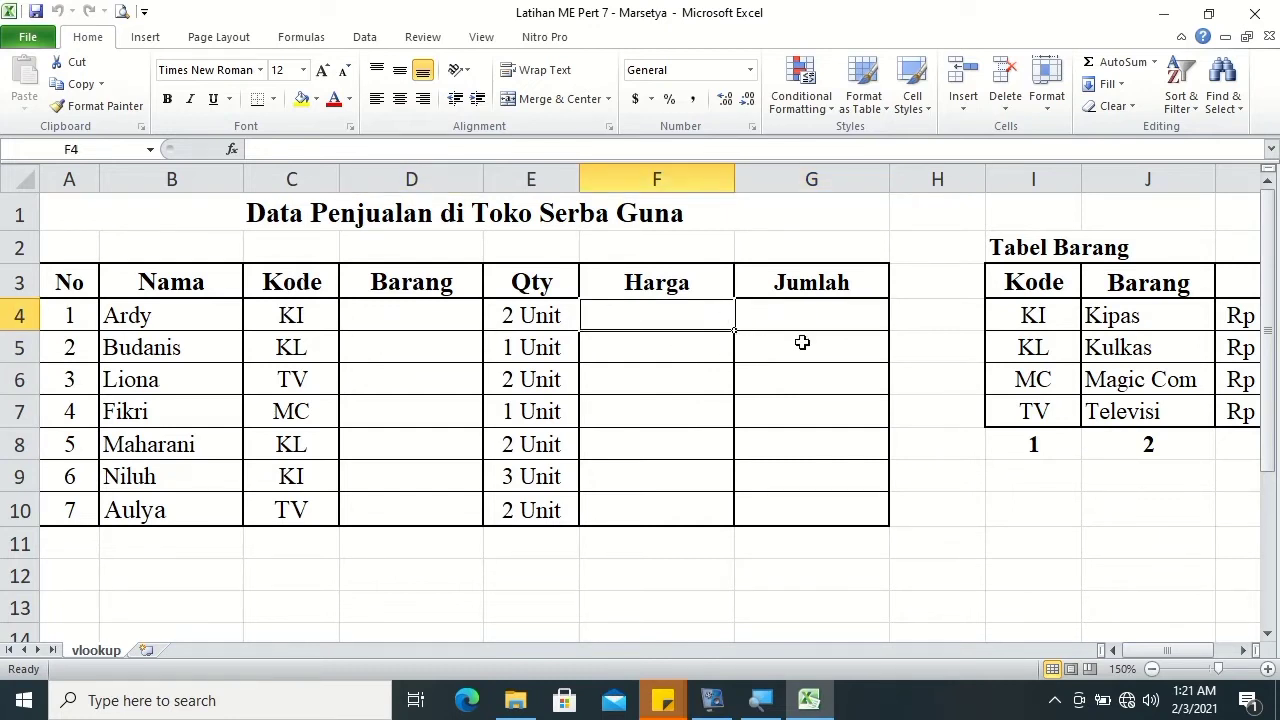
click(1045, 247)
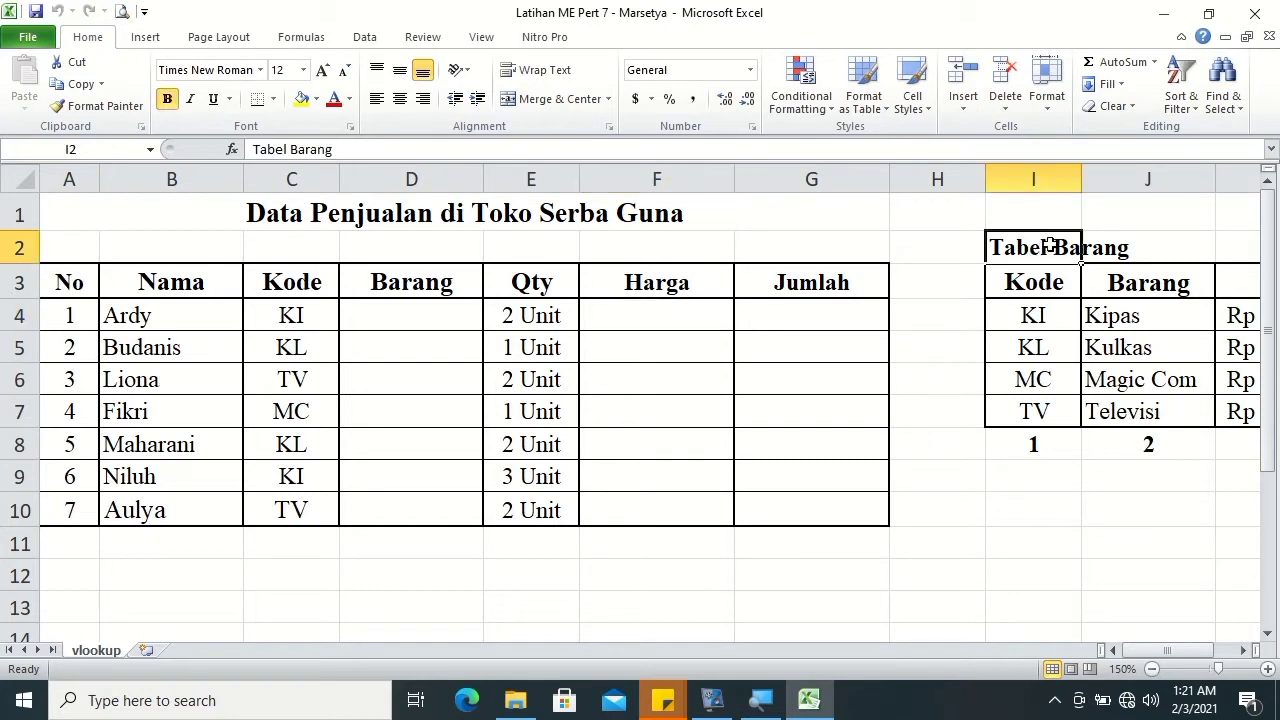
click(414, 321)
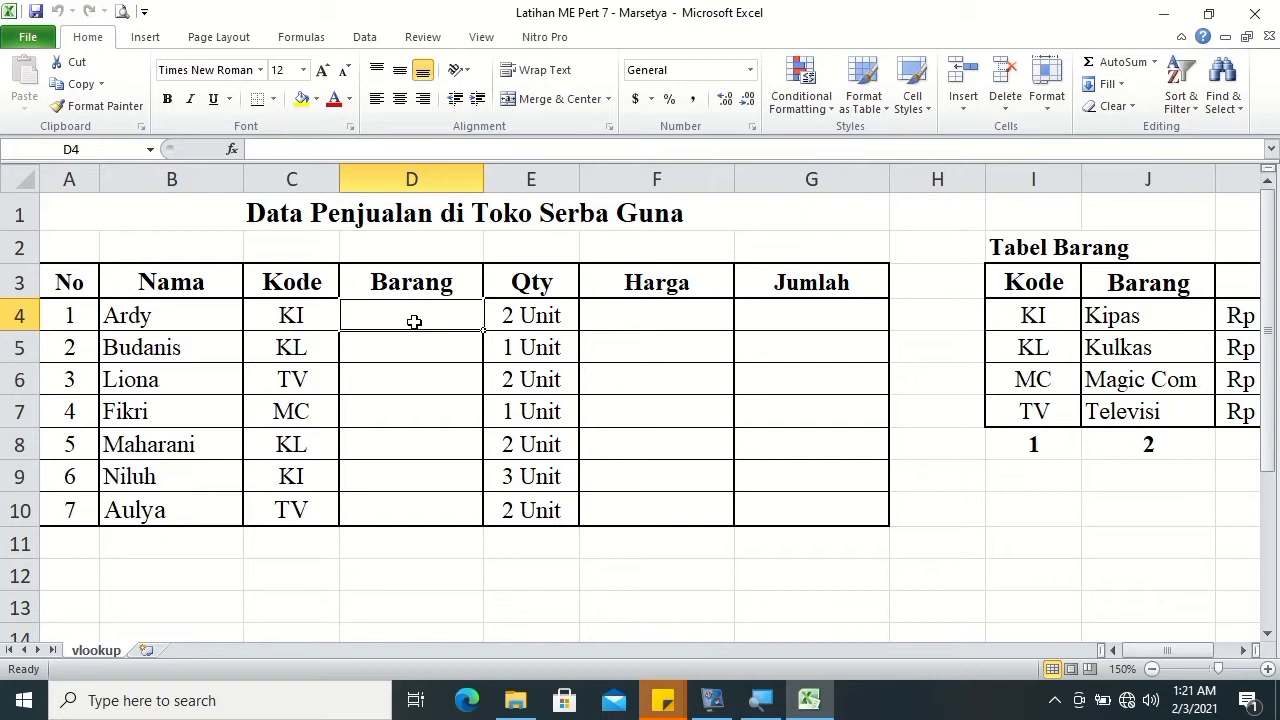
- Enter =VLOOKUP(C4,$I$4:$J$7,2) in D4 to look up the item name
text(=v)
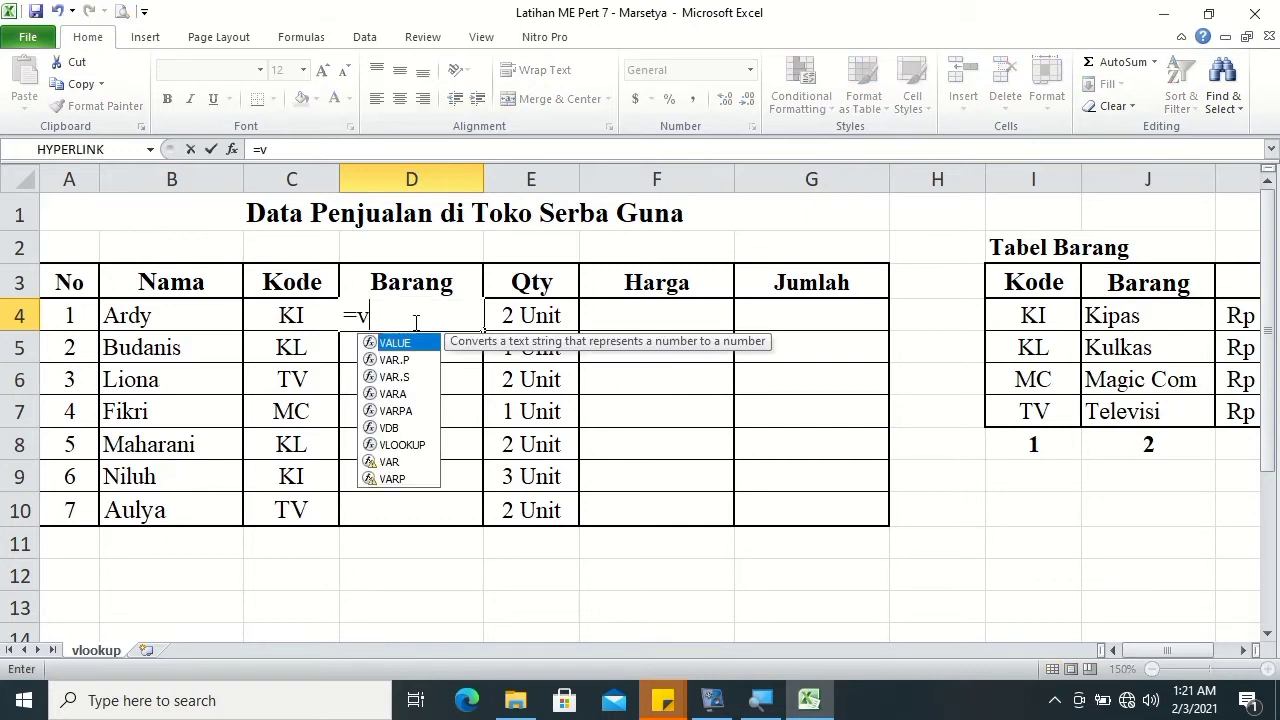
text(l)
key(Tab)
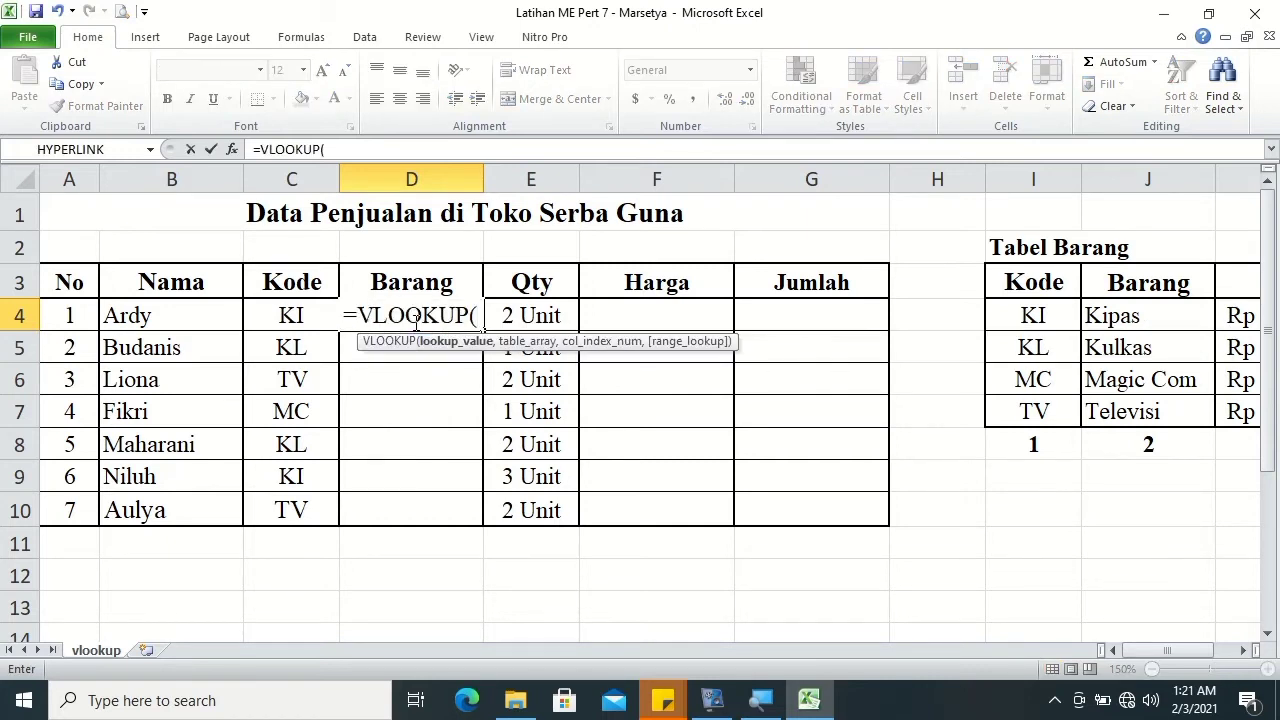
click(282, 314)
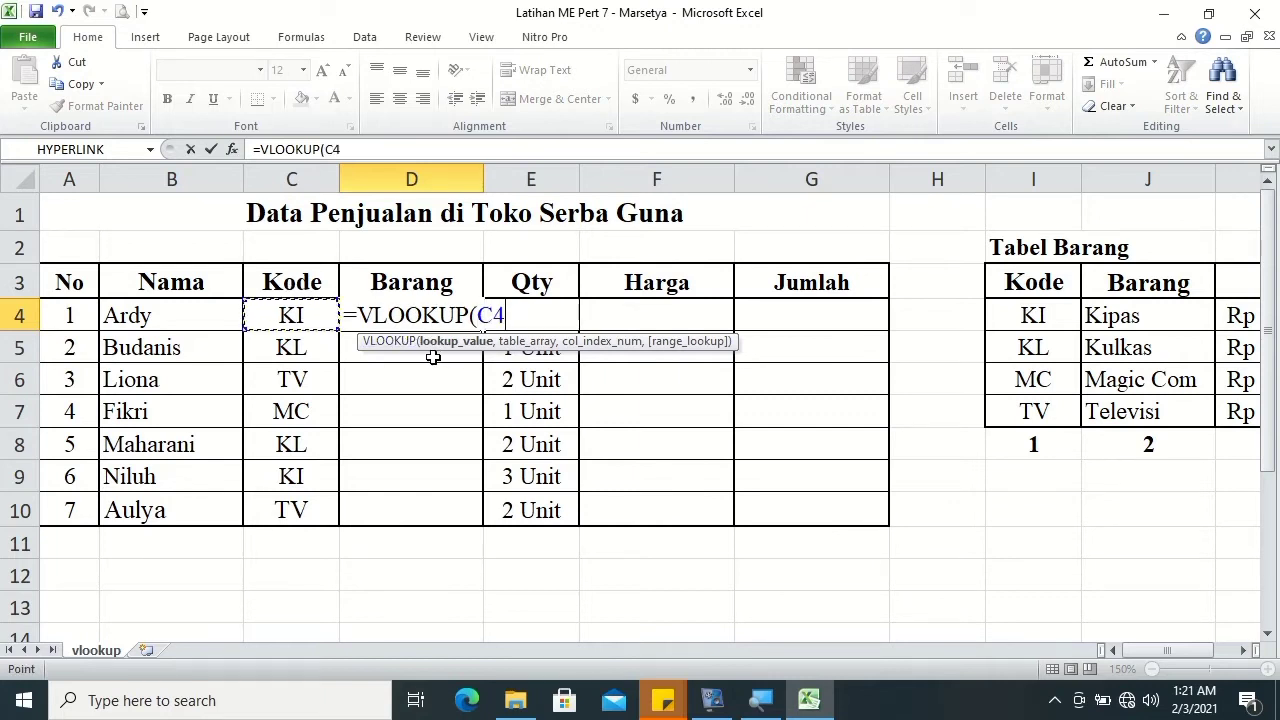
text(,)
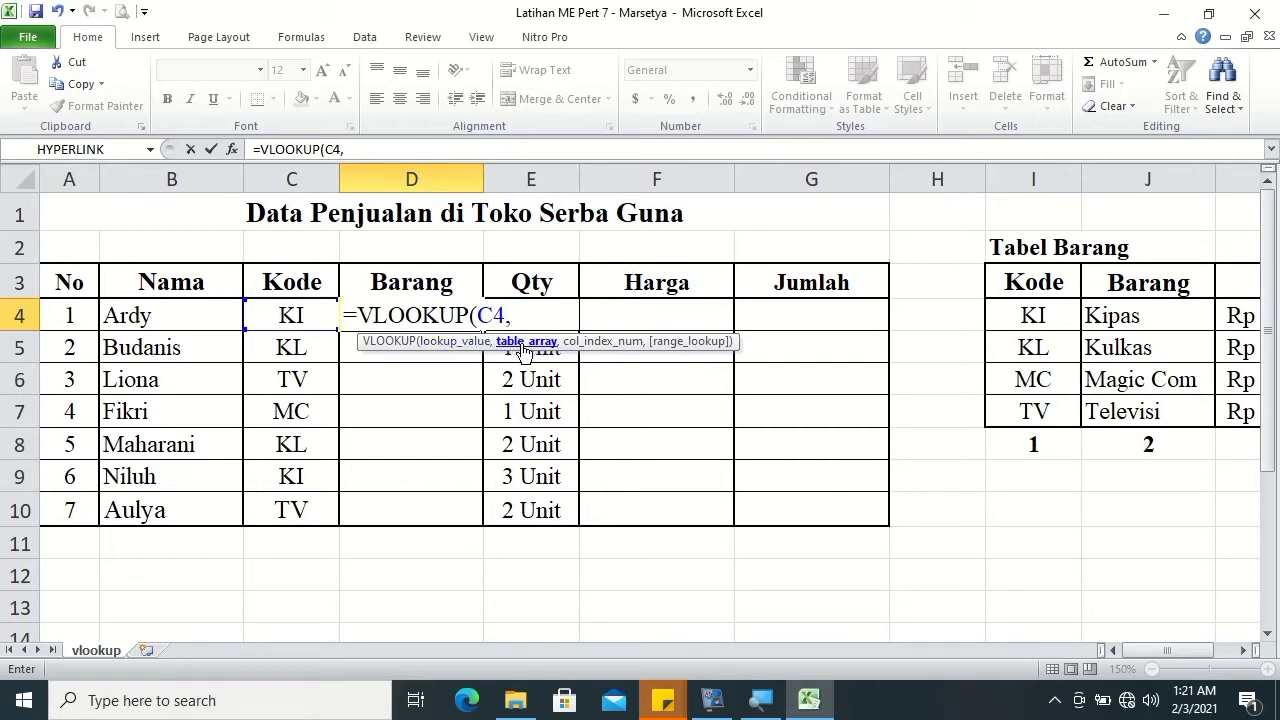
click(1243, 650)
click(990, 319)
drag(990, 319, 1100, 418)
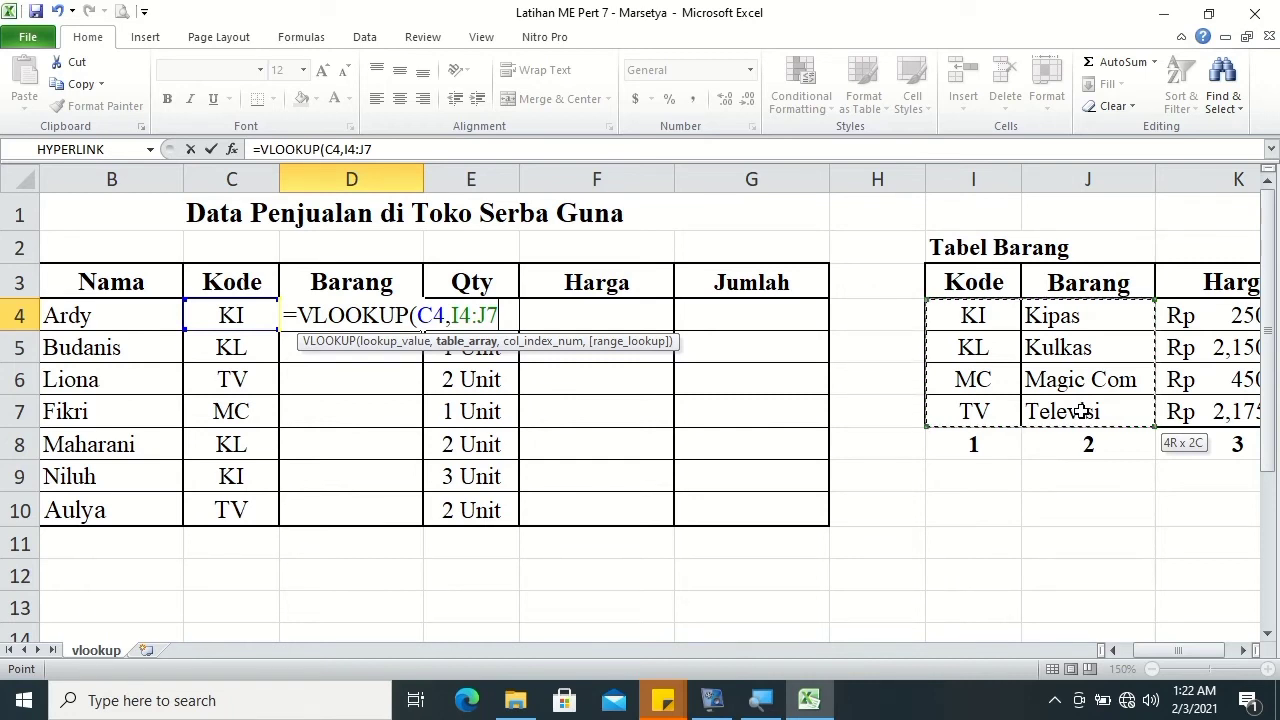
key(F4)
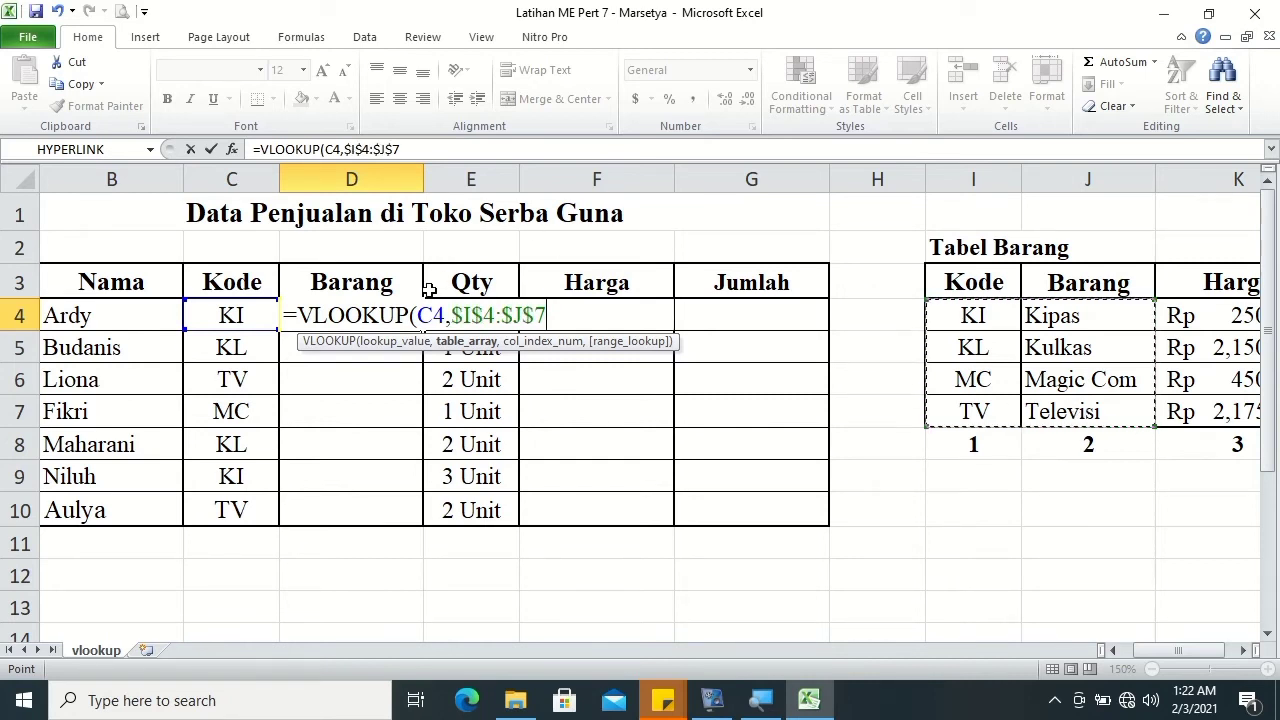
text(,)
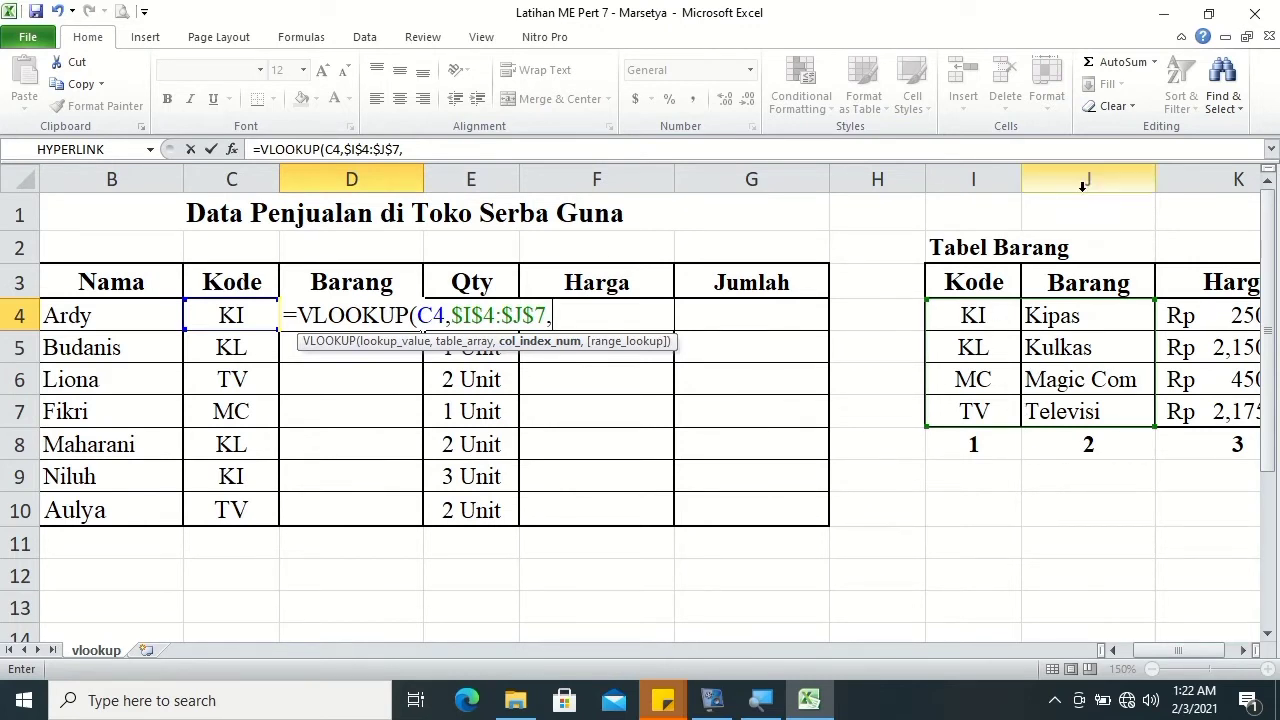
text(2)
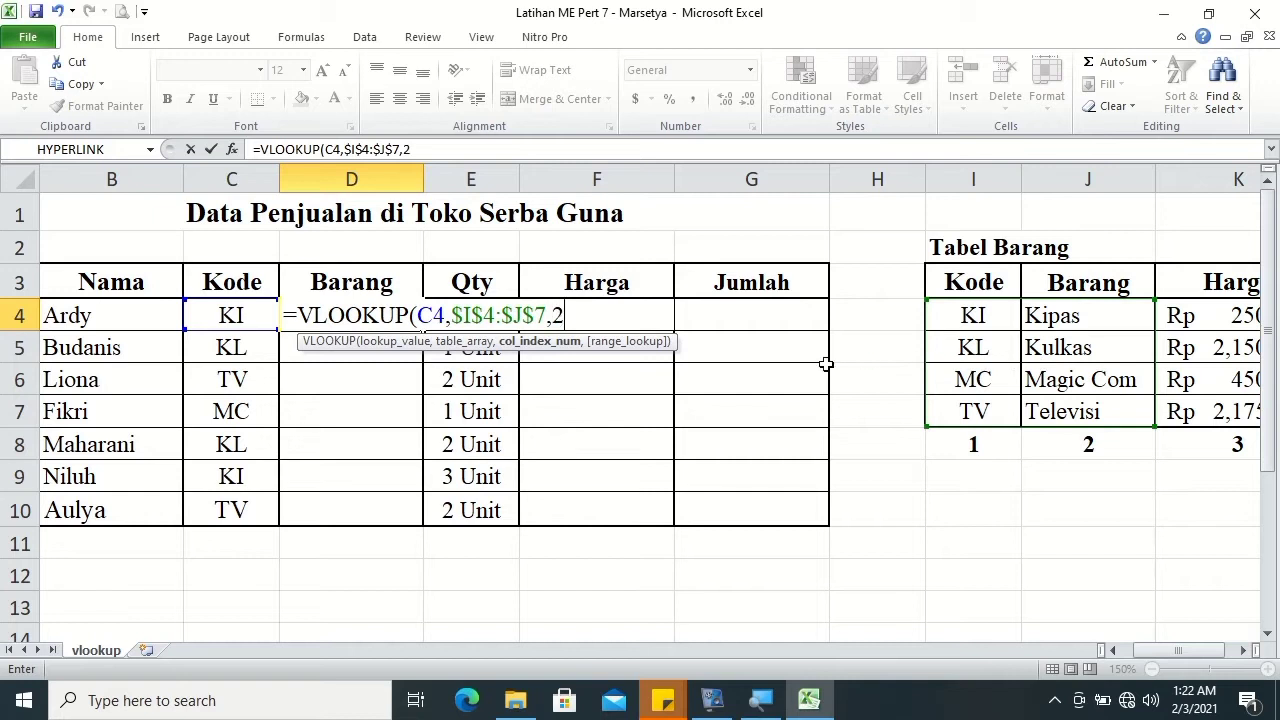
text(,)
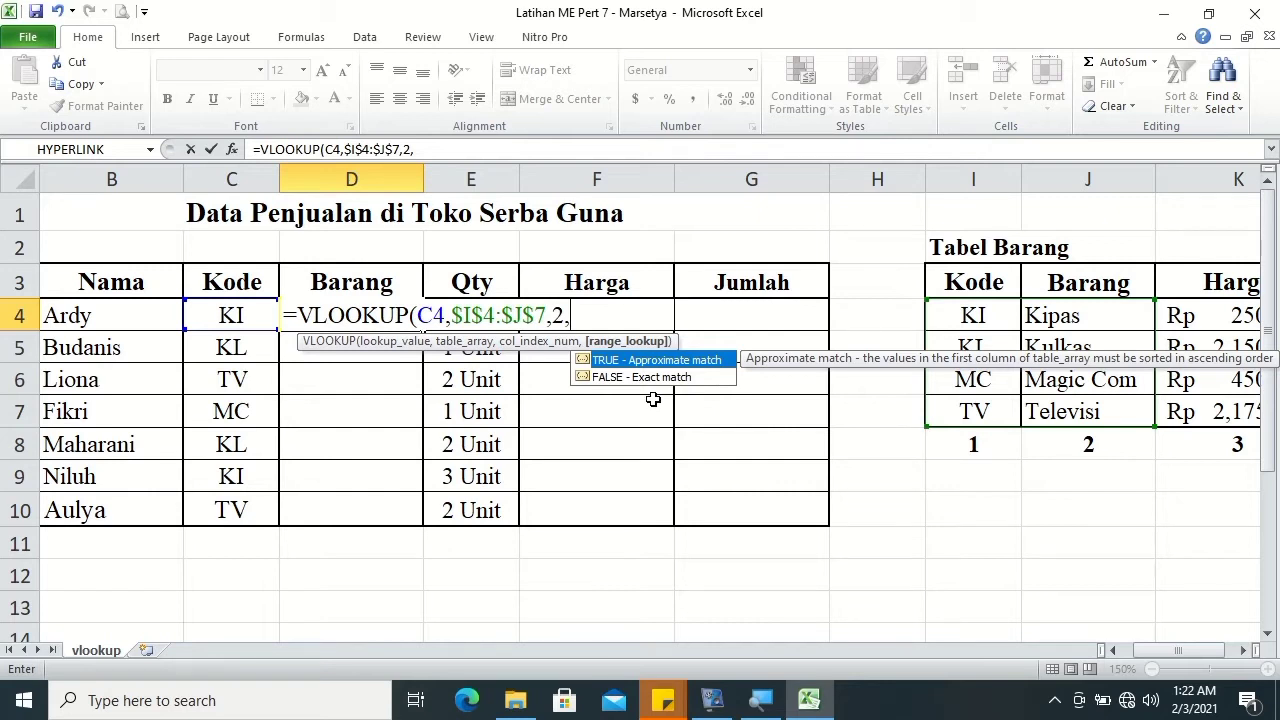
key(BackSpace)
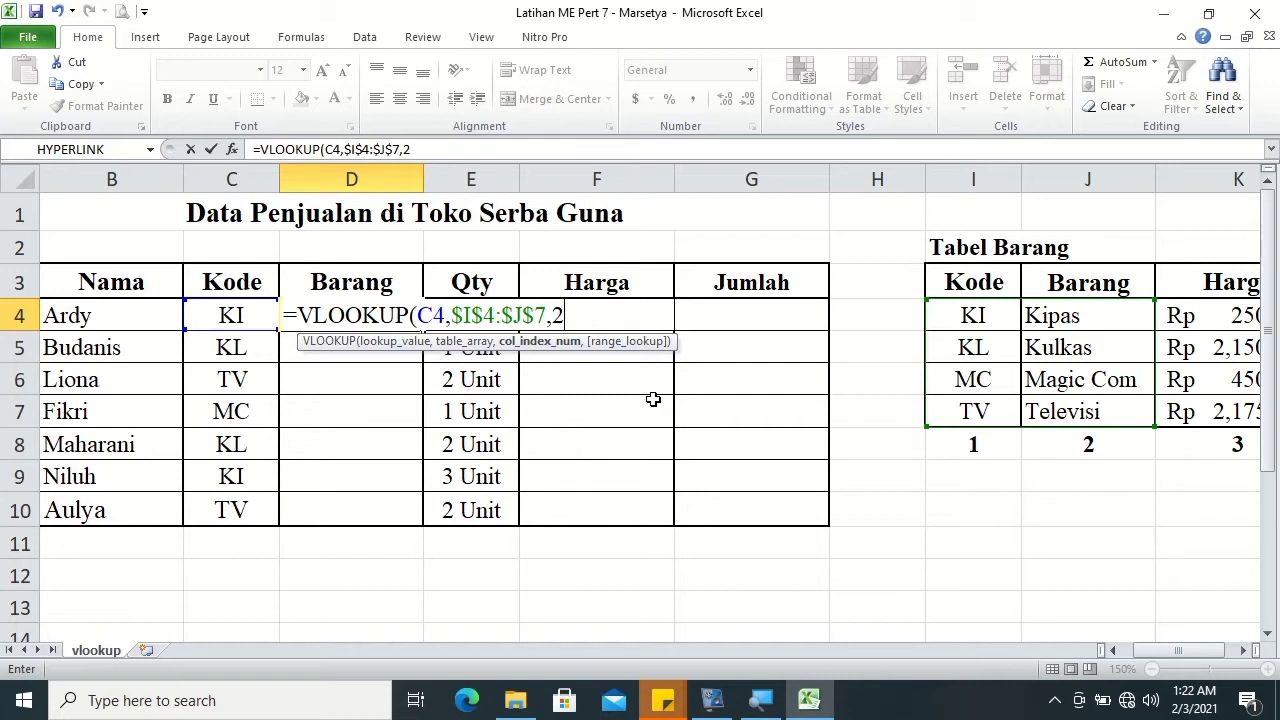
key(Tab)
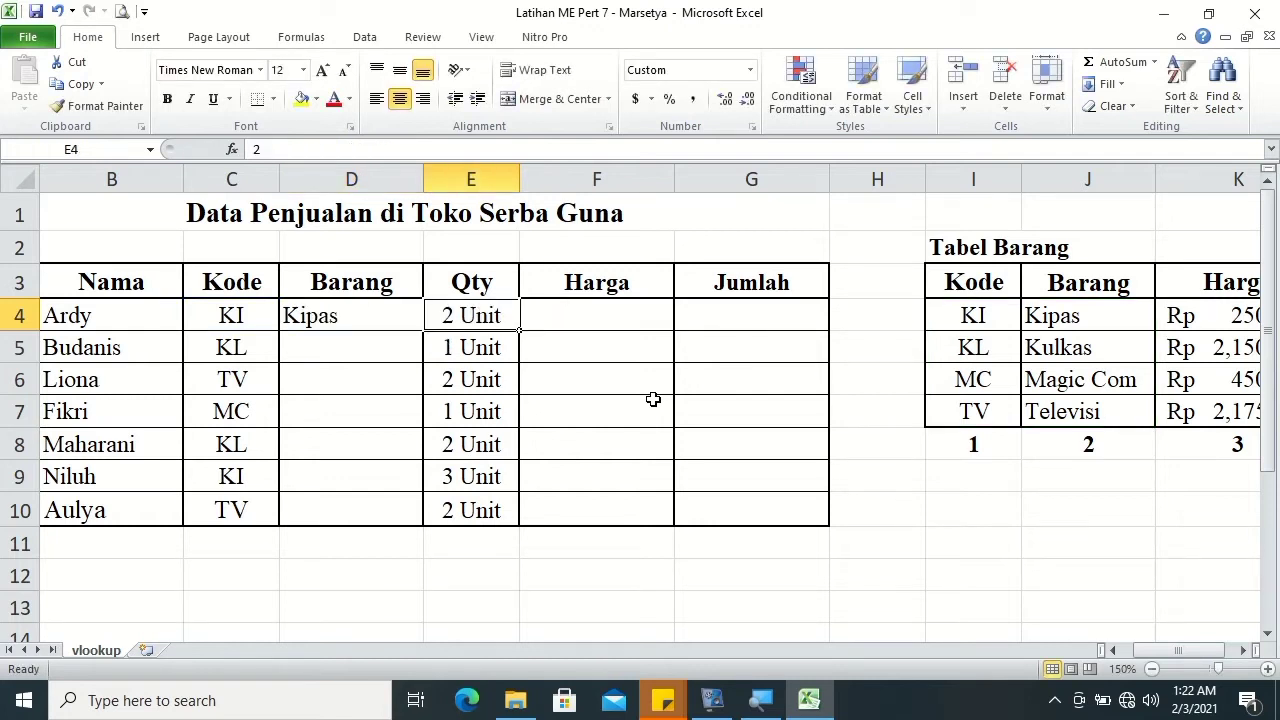
- Copy the D4 Barang formula down through D10
click(360, 320)
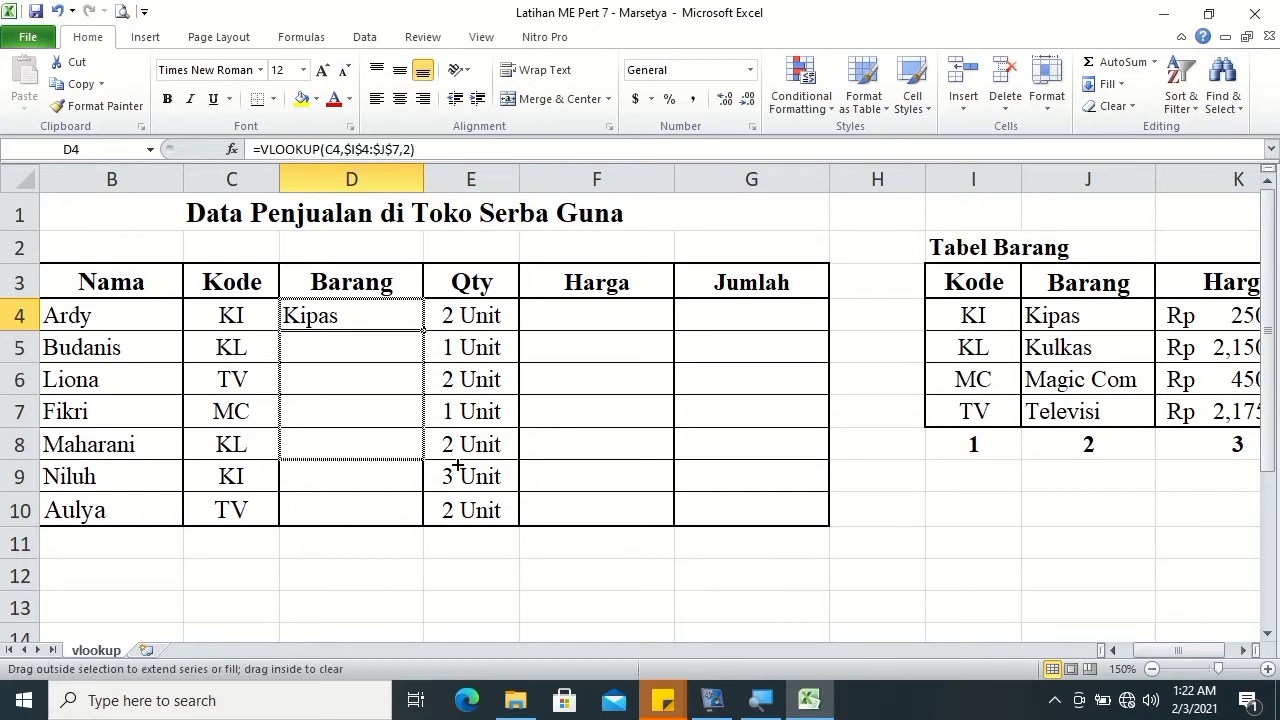
drag(424, 335, 440, 510)
click(458, 540)
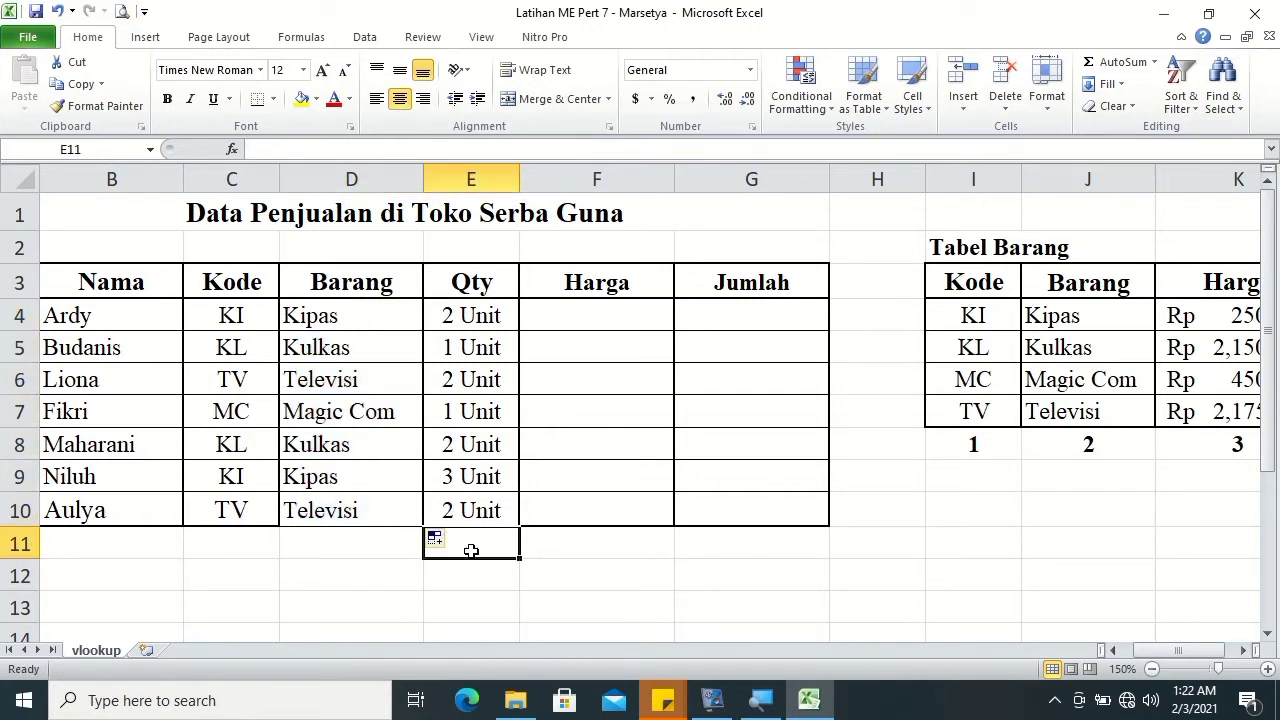
click(604, 325)
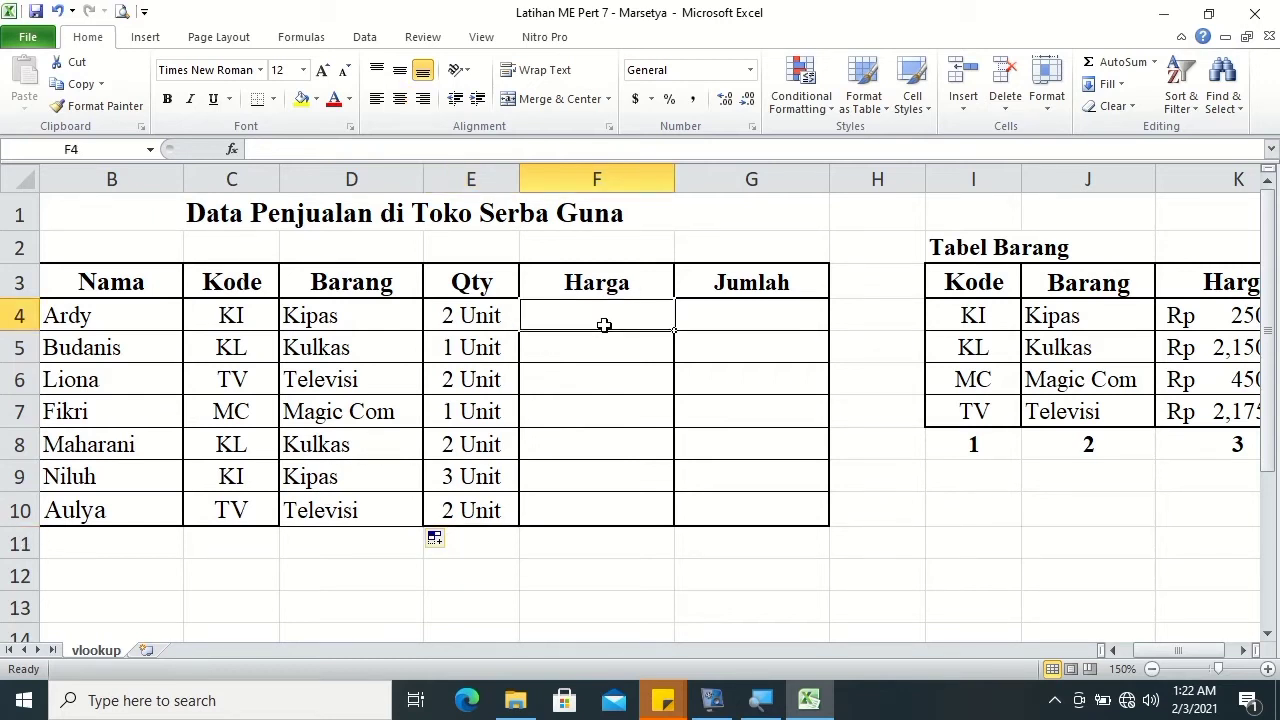
- Enter =VLOOKUP(C4,$I$4:$K$7,3) in F4 so Harga shows 250000
text(=VLO)
key(Tab)
click(244, 322)
text(,)
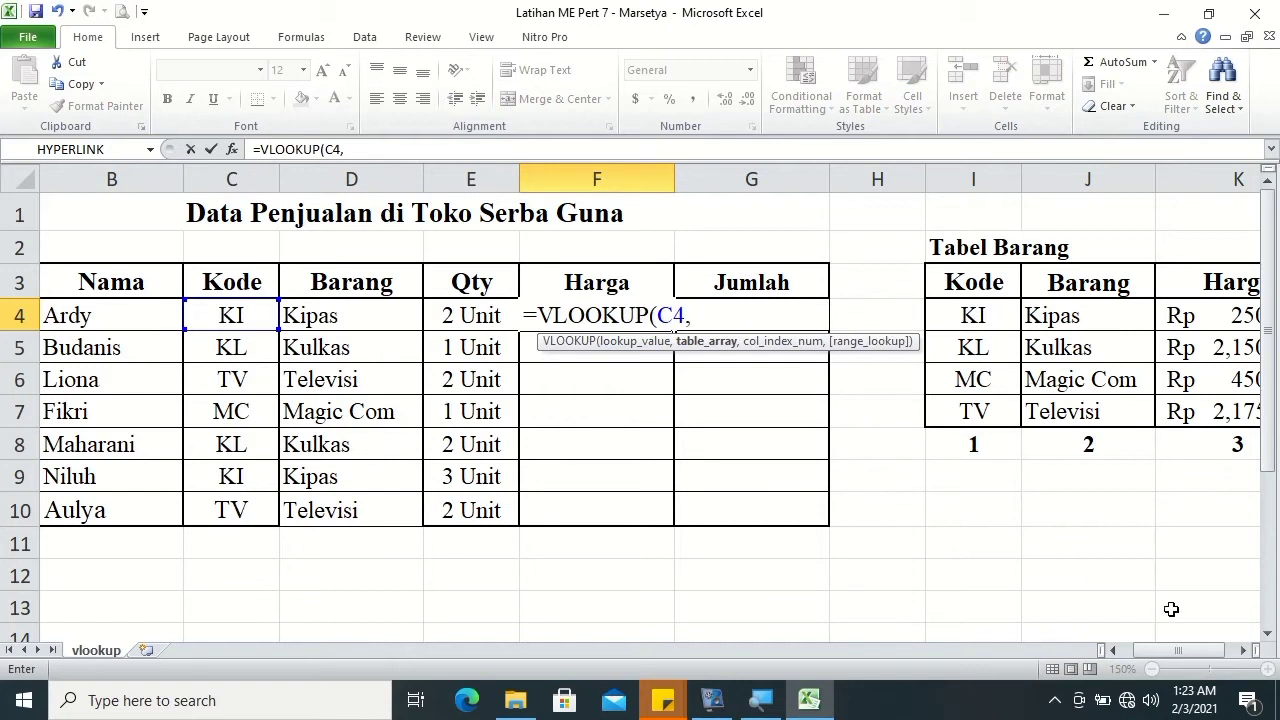
click(1253, 651)
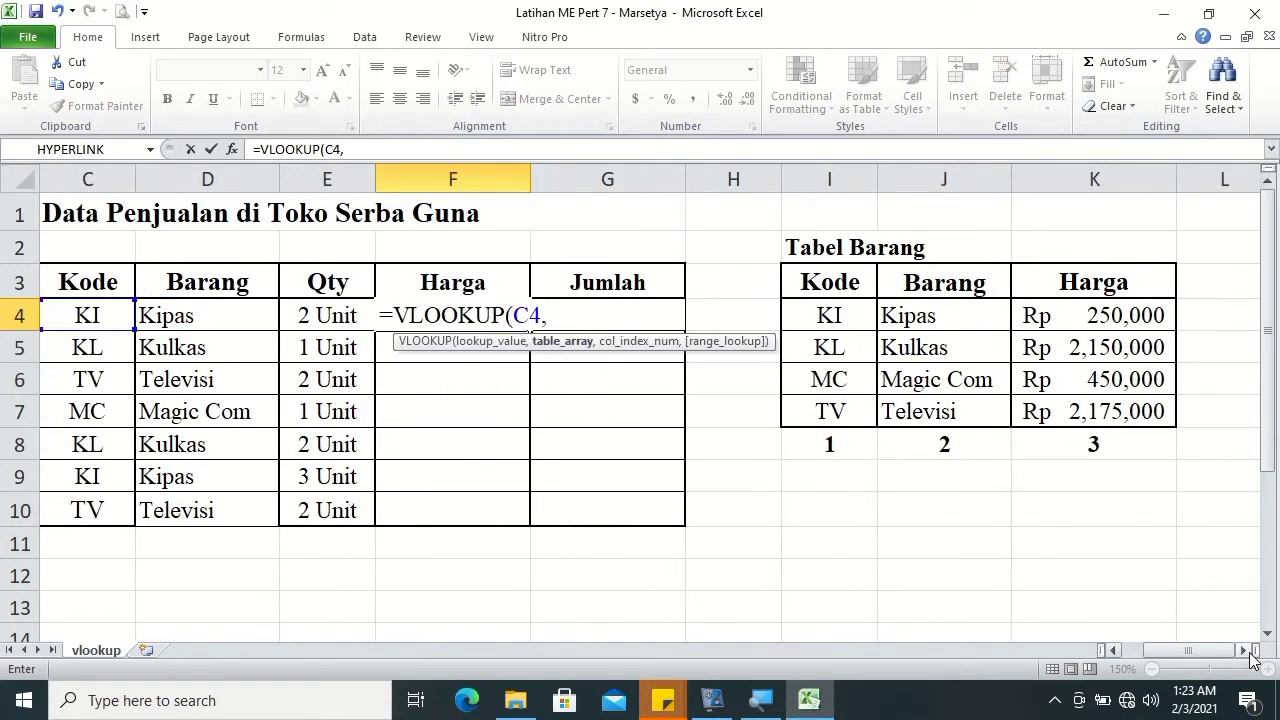
click(848, 313)
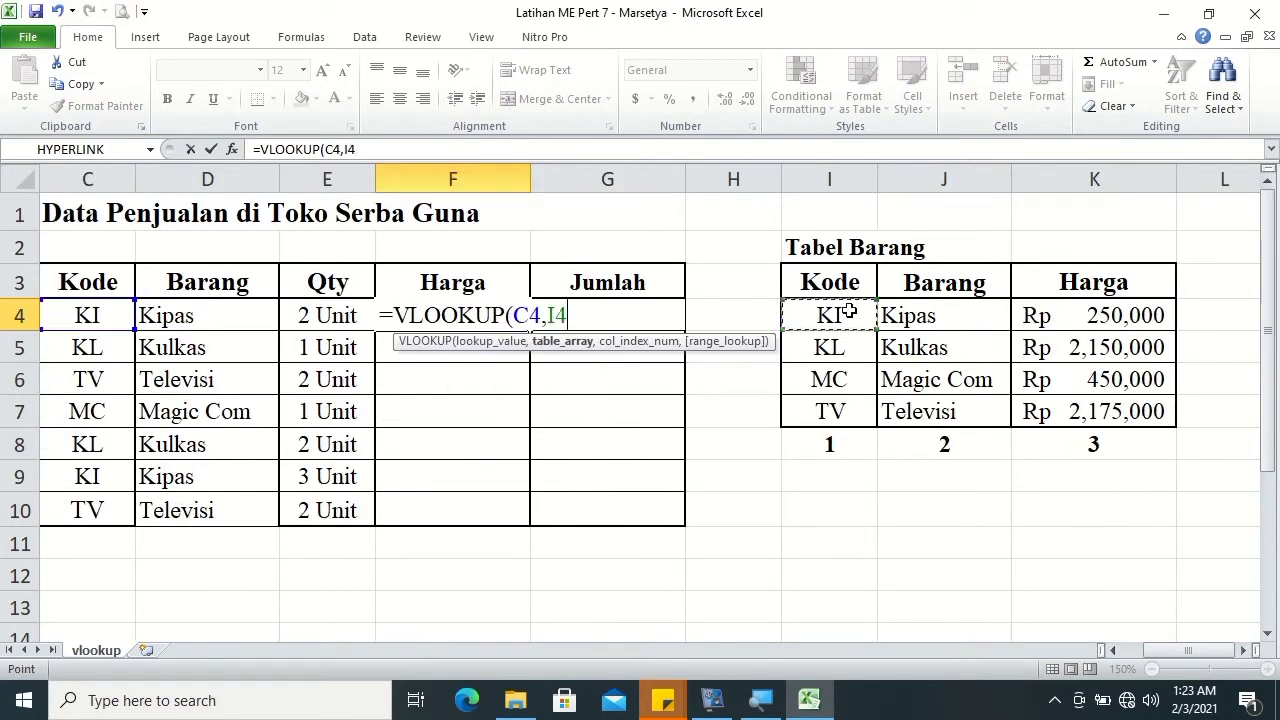
shift+click(1127, 408)
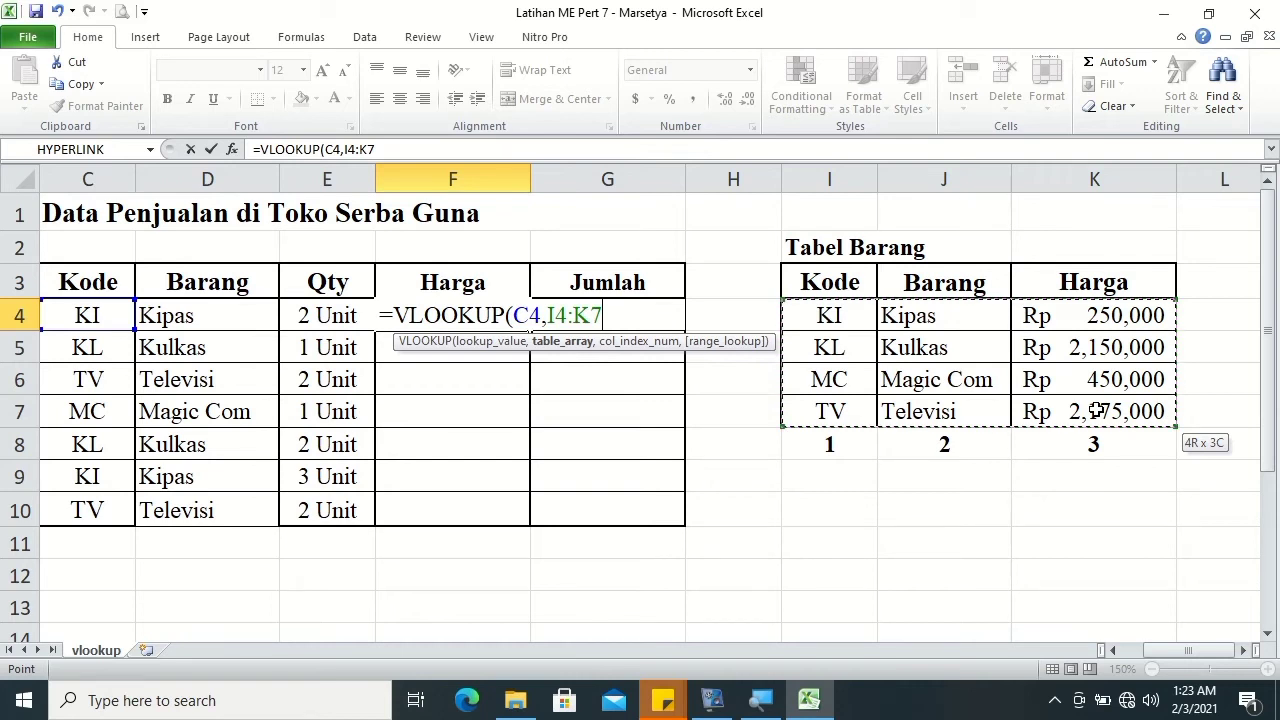
key(F4)
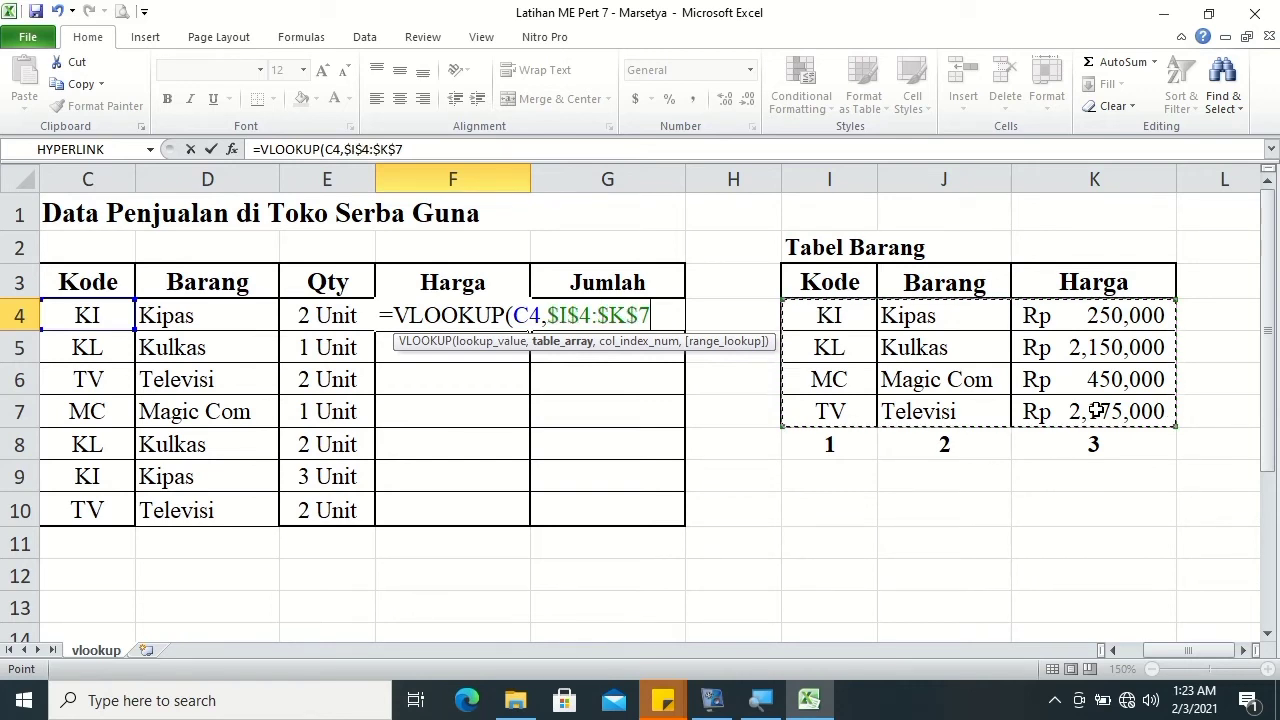
text(,)
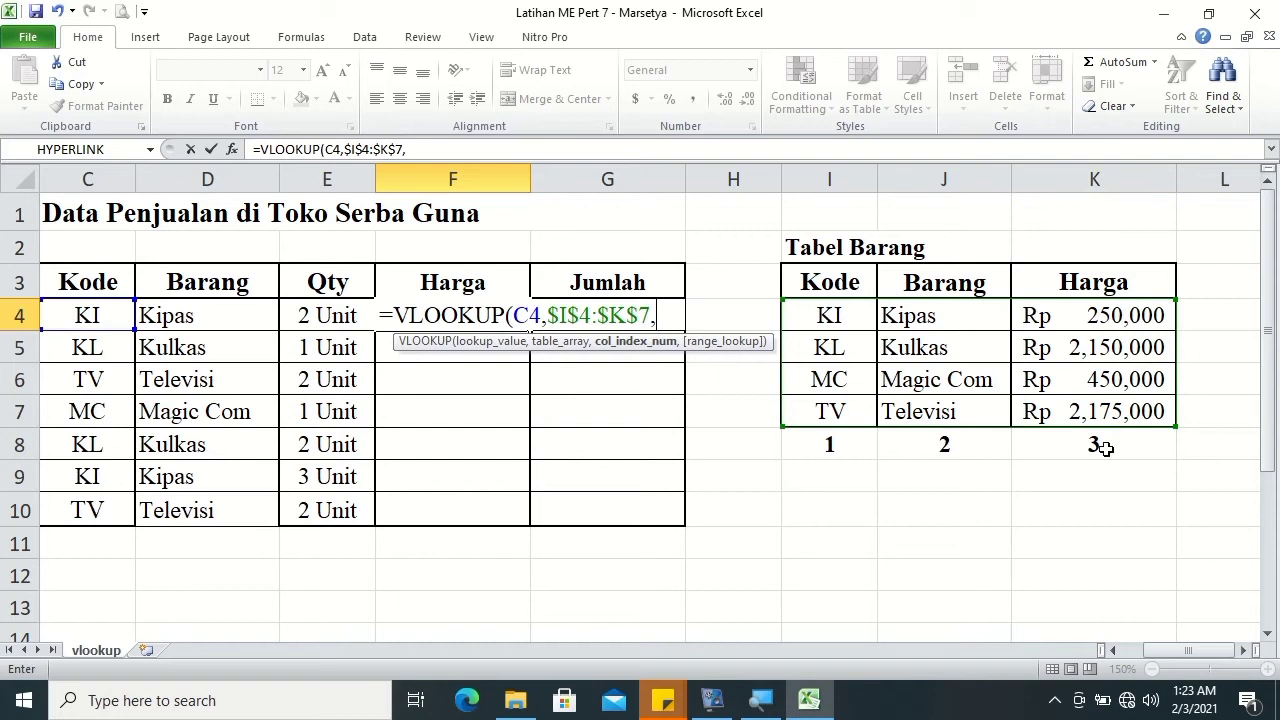
text(3)
key(Tab)
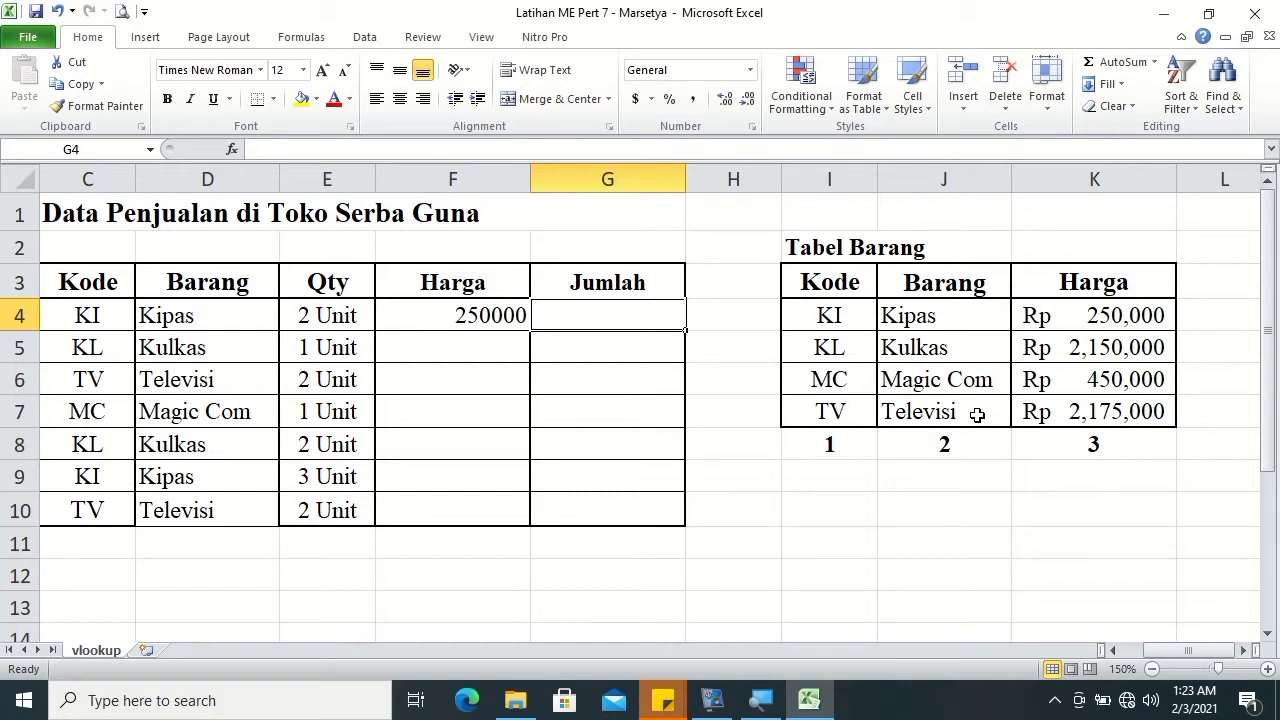
- Enter =E4*F4 in G4 so Jumlah shows 500000
text(=)
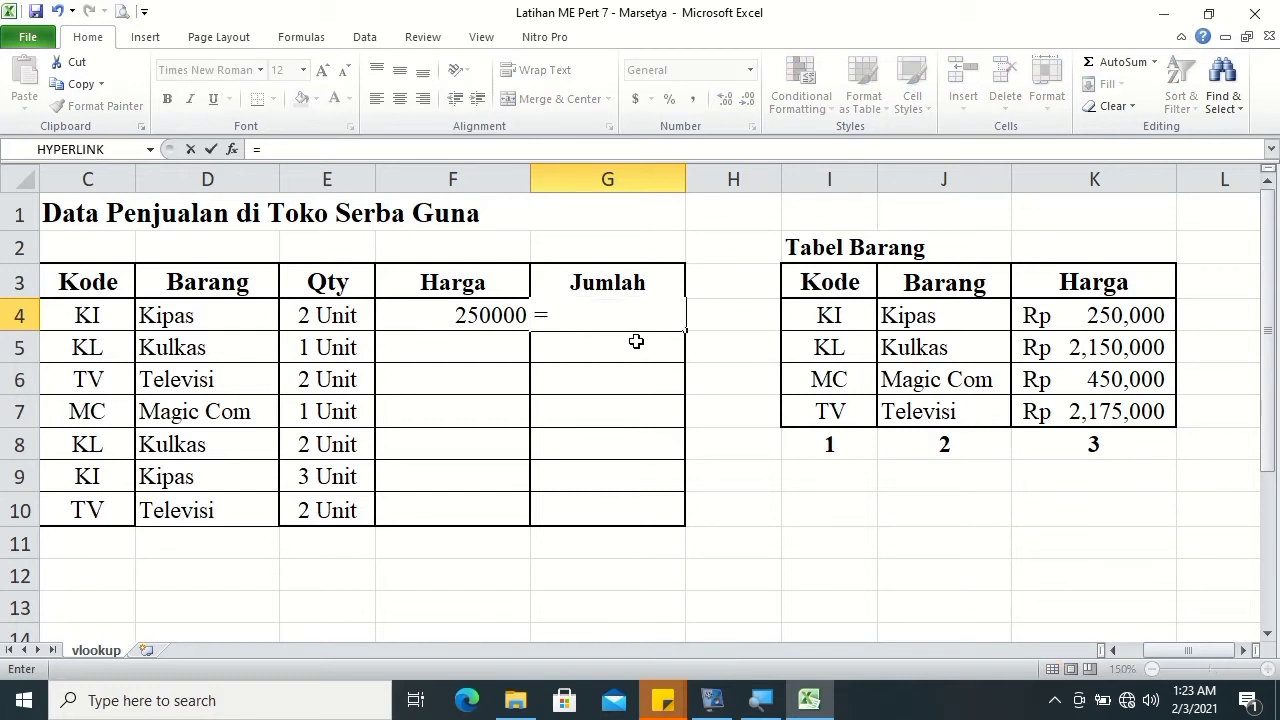
click(325, 316)
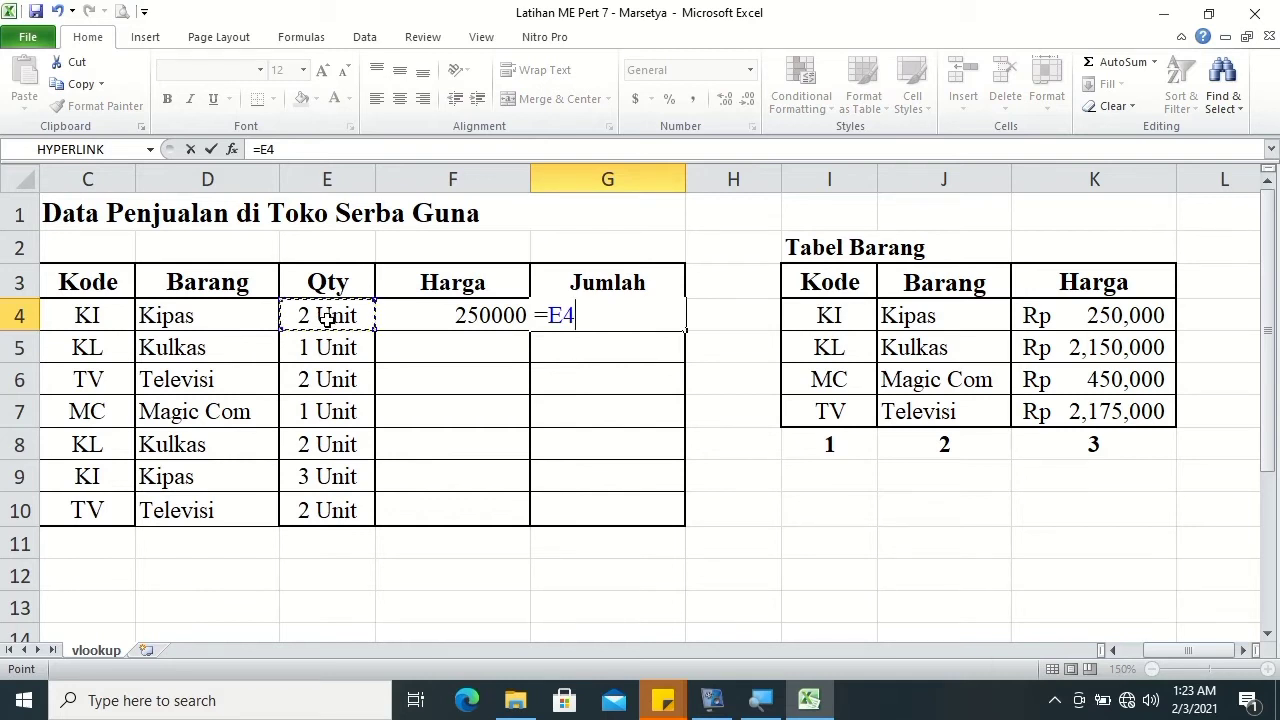
text(*)
click(420, 316)
key(Return)
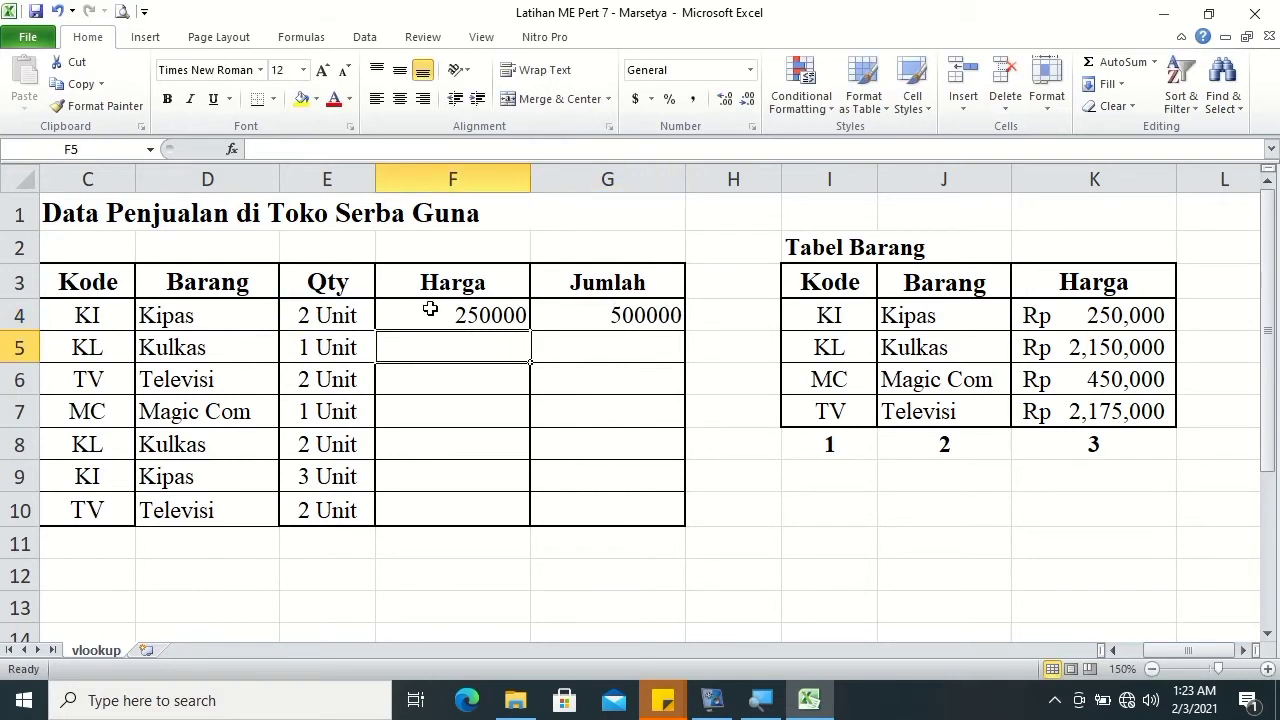
click(368, 306)
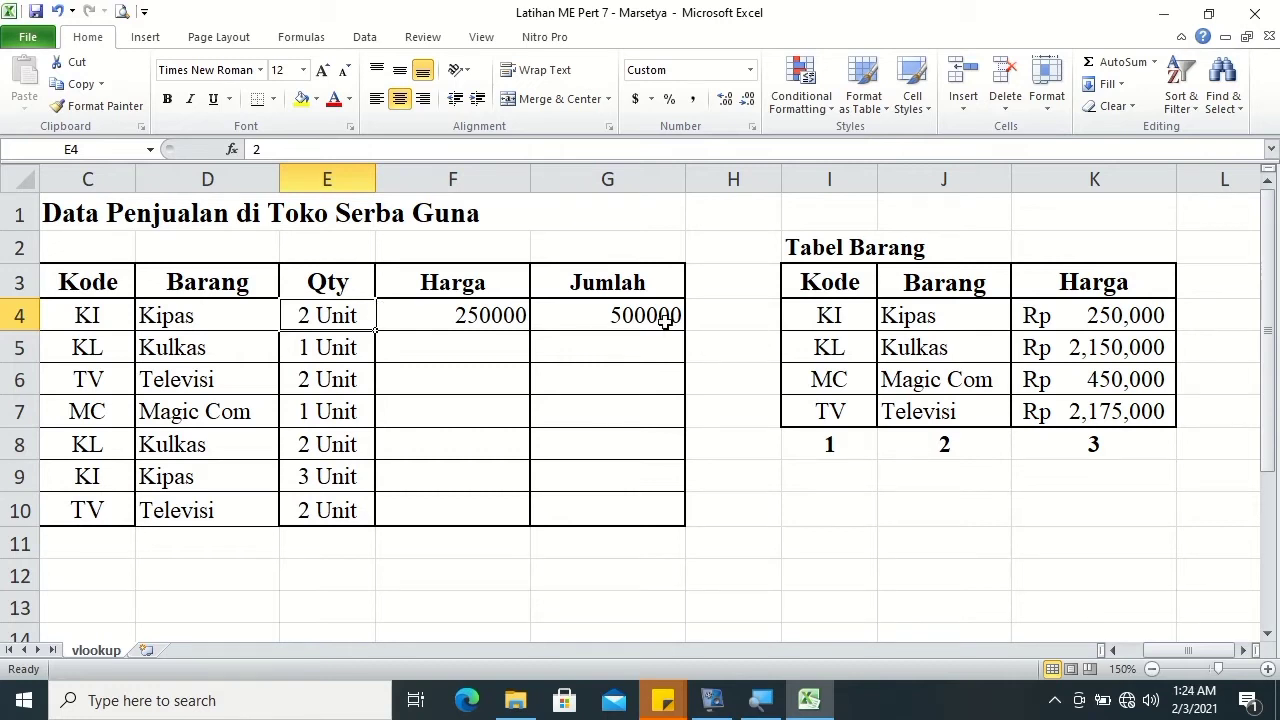
text(2)
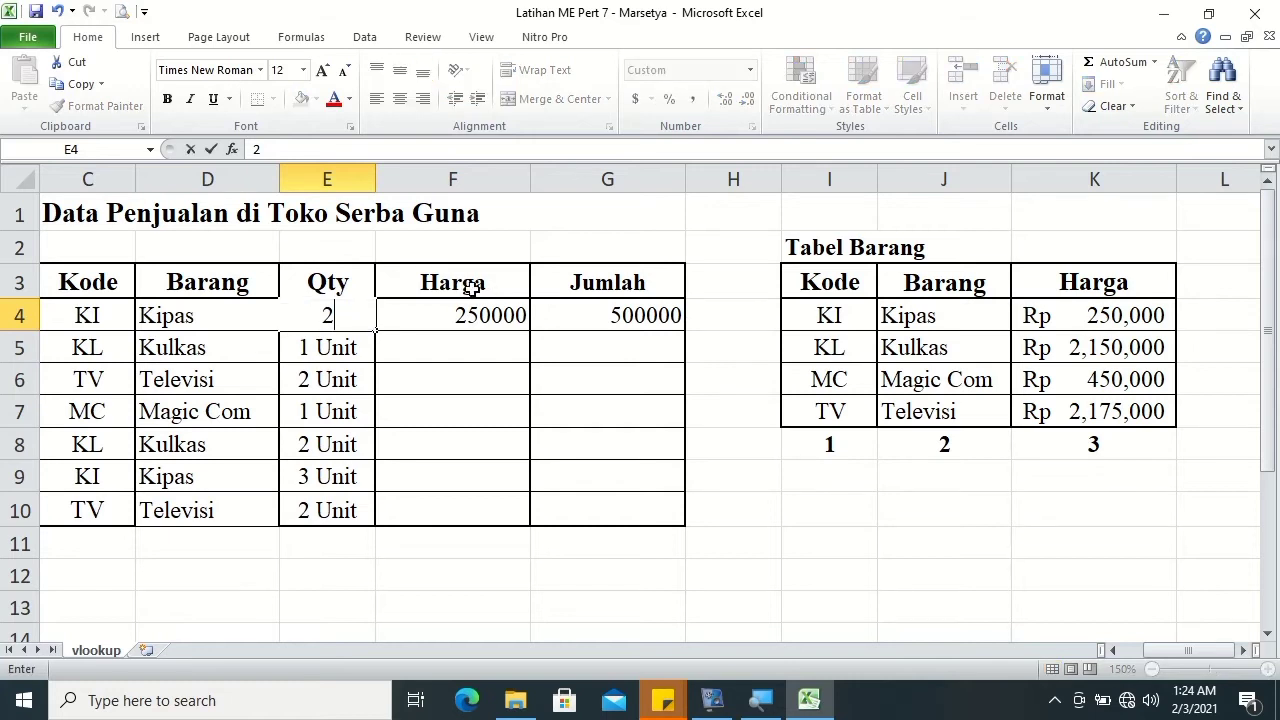
text( uNIT)
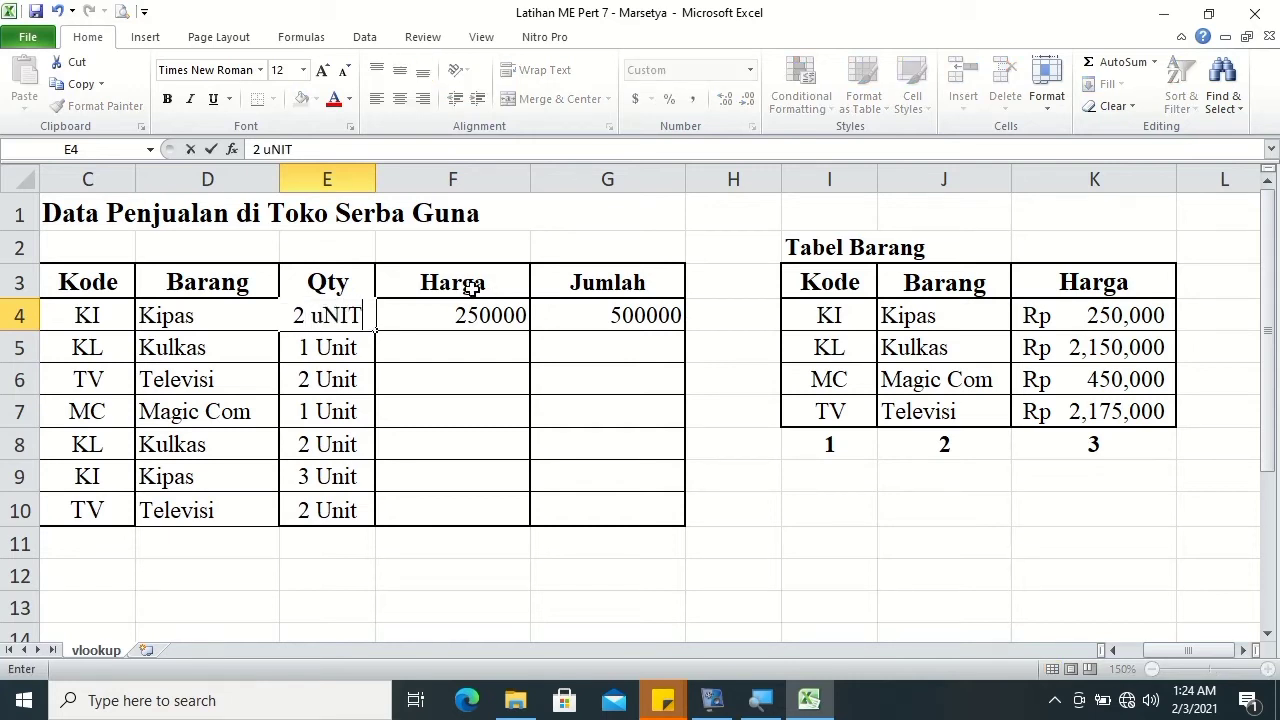
key(BackSpace)
key(BackSpace)
key(BackSpace)
key(BackSpace)
text(Unit)
key(Return)
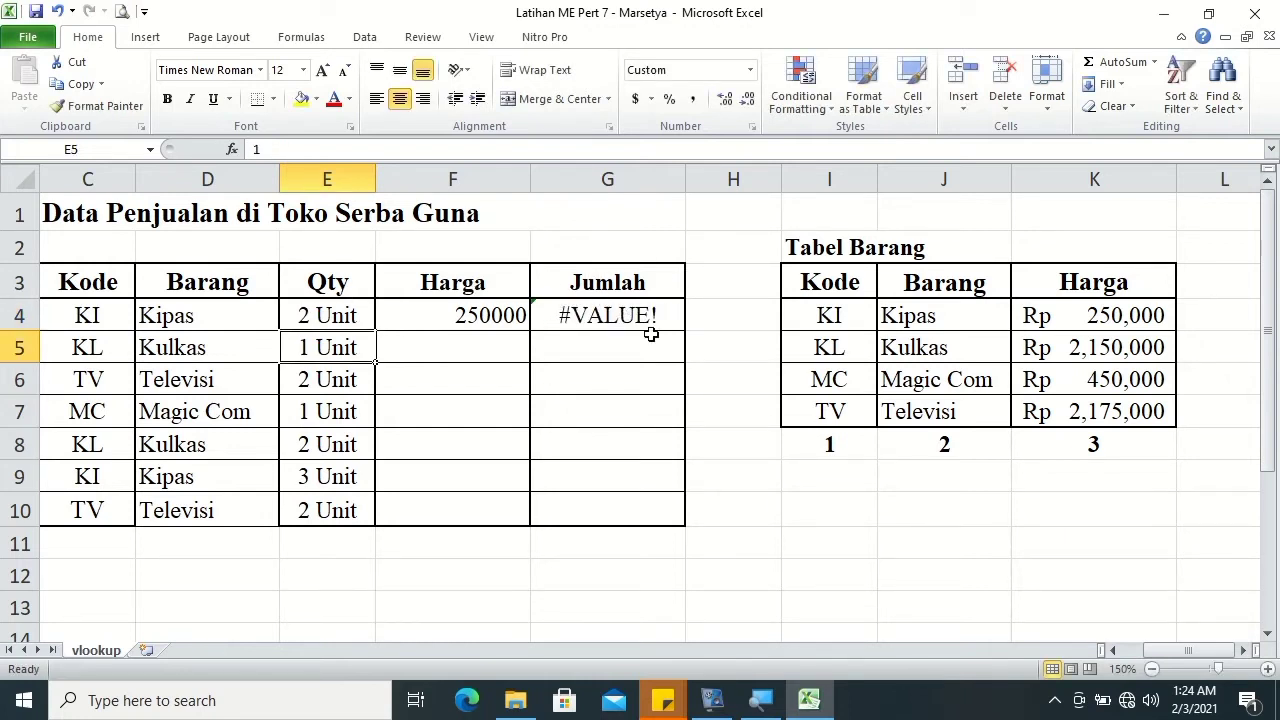
click(350, 316)
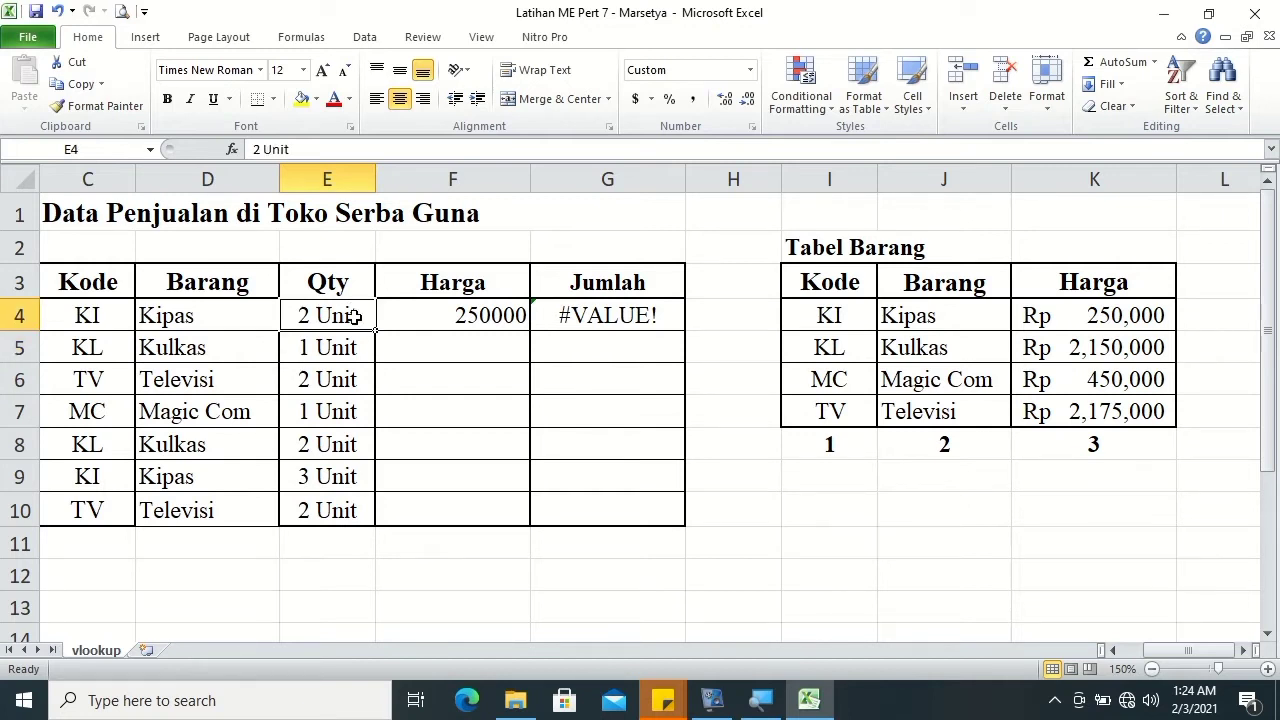
text(2)
key(Tab)
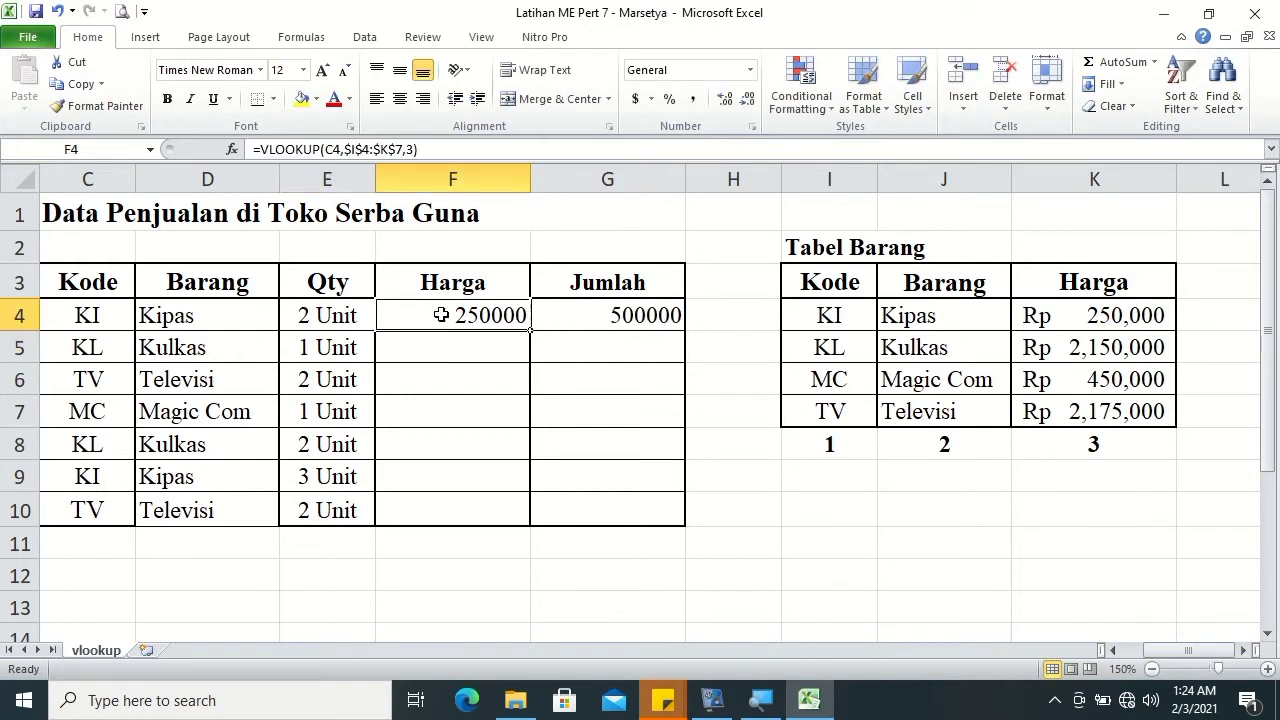
- Format F4:G4 as Rp Indonesian accounting with 0 decimals and fill both down to row 10
drag(459, 325, 597, 321)
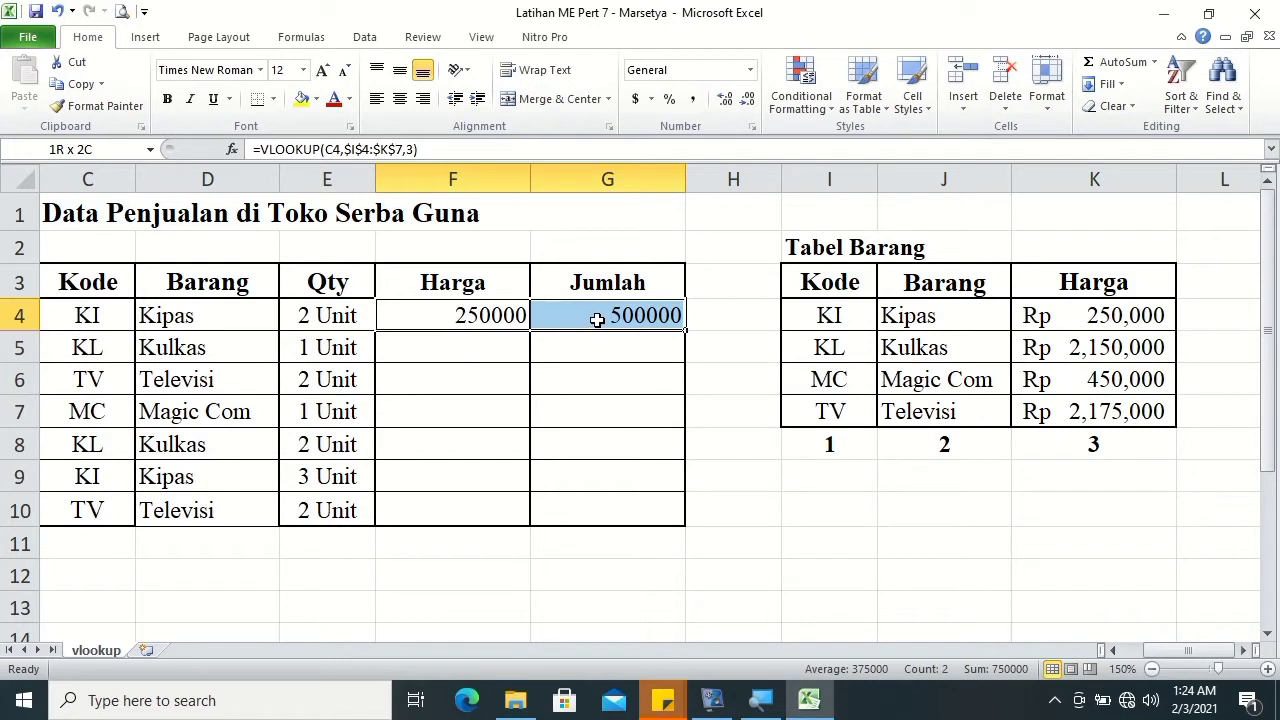
click(750, 70)
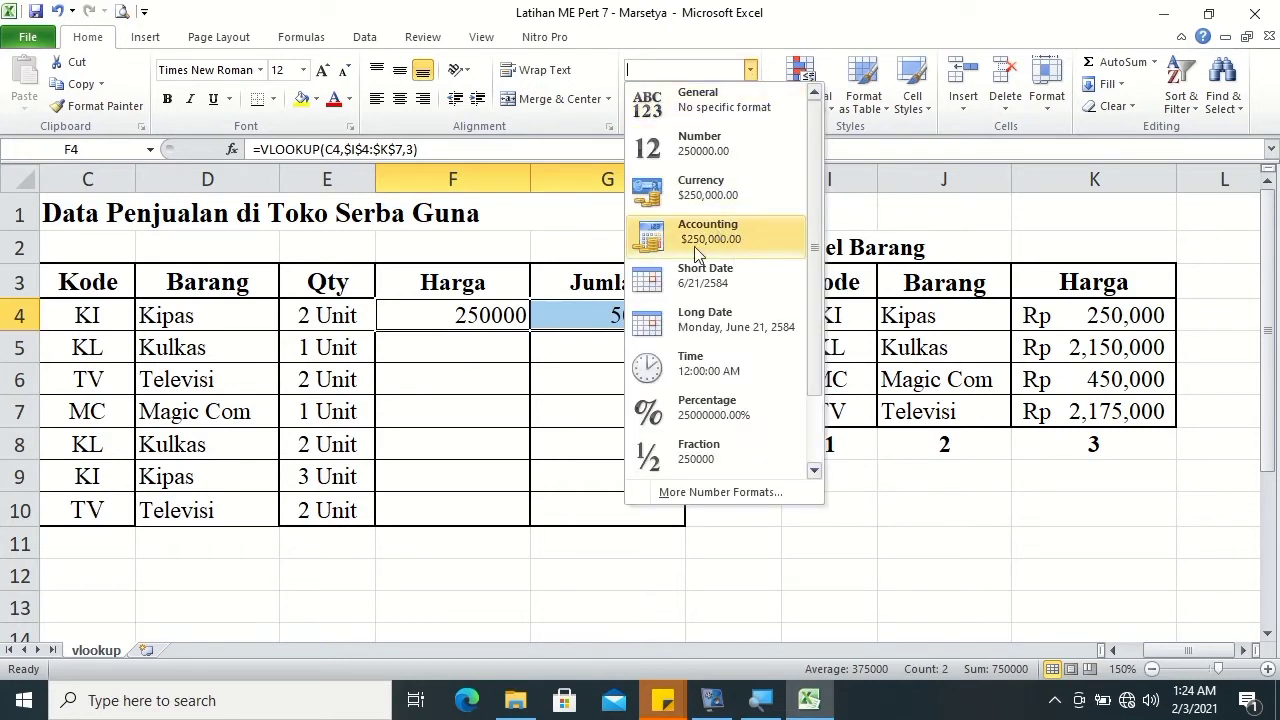
click(580, 228)
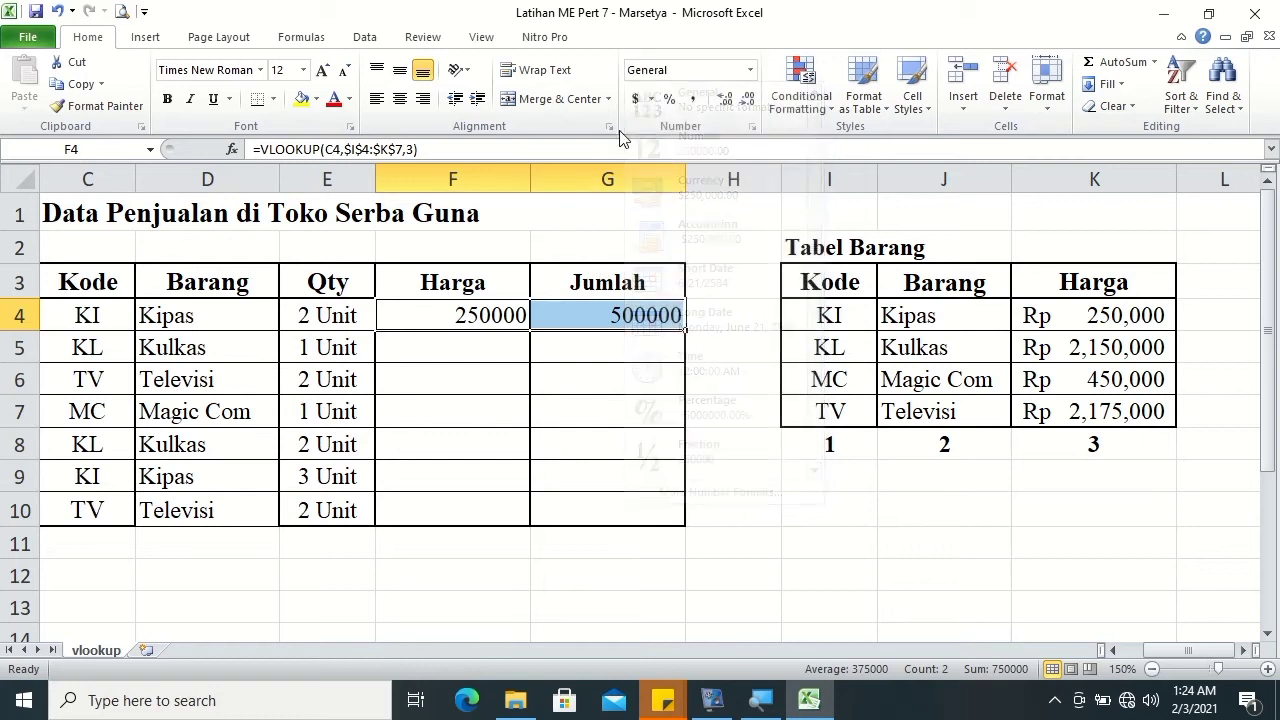
click(652, 99)
click(672, 237)
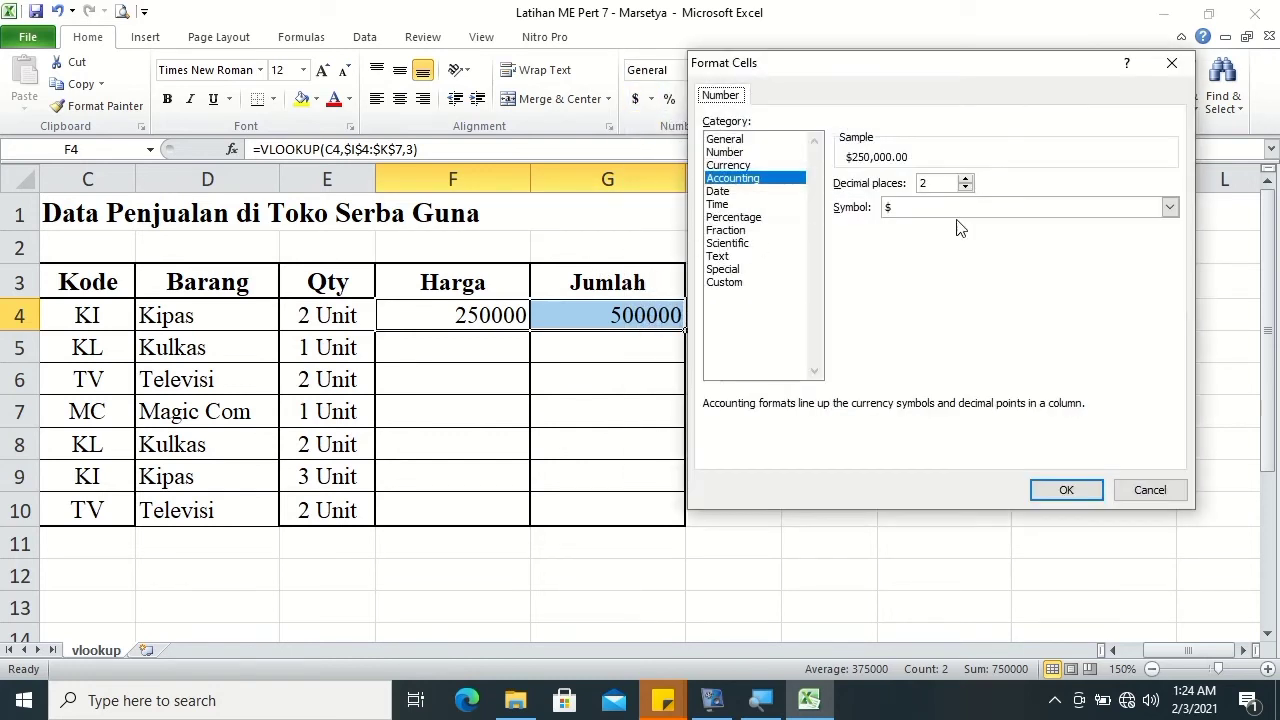
click(1170, 208)
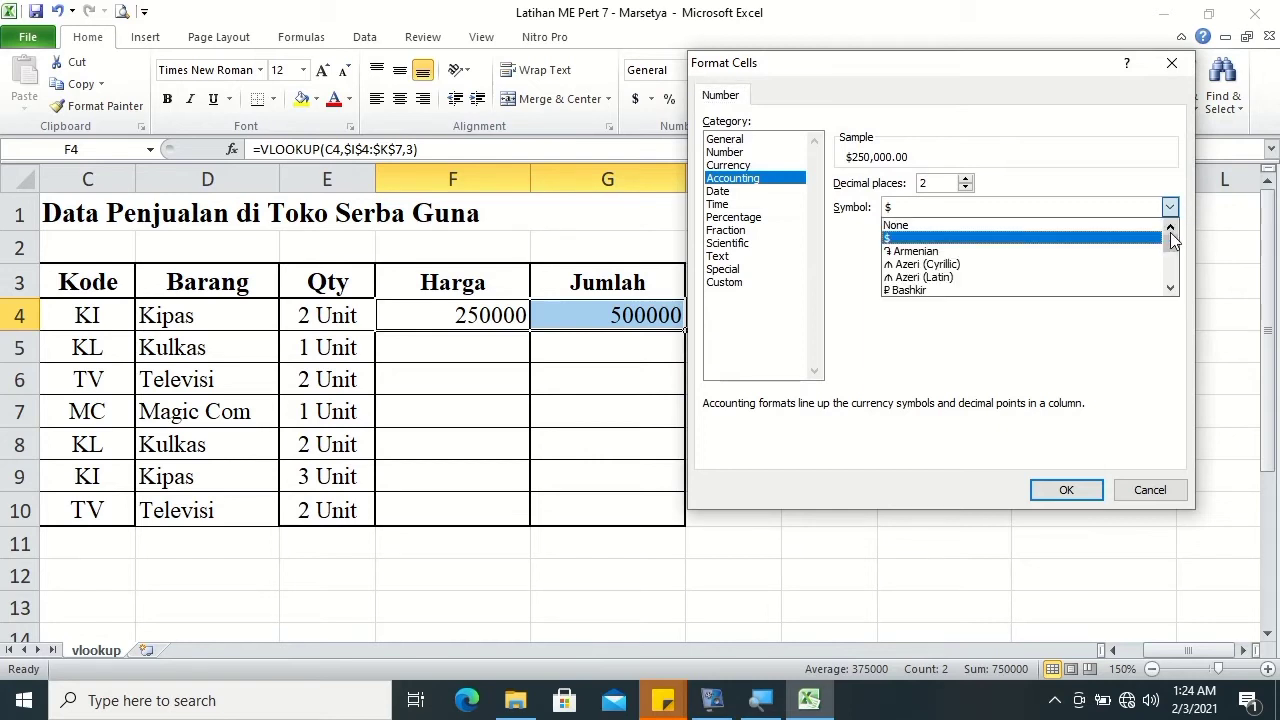
drag(1170, 236, 1175, 258)
click(1170, 288)
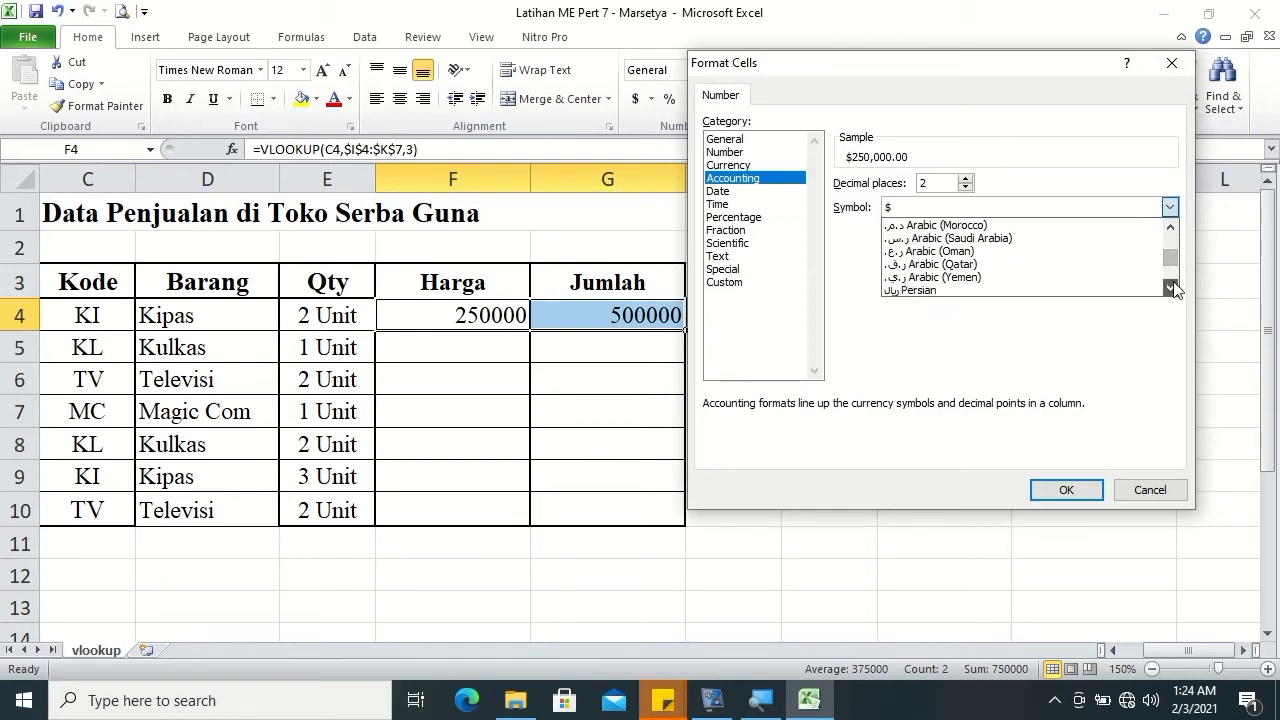
mouse_move(1172, 288)
mouse_down()
mouse_move(1170, 257)
mouse_move(1173, 292)
mouse_up()
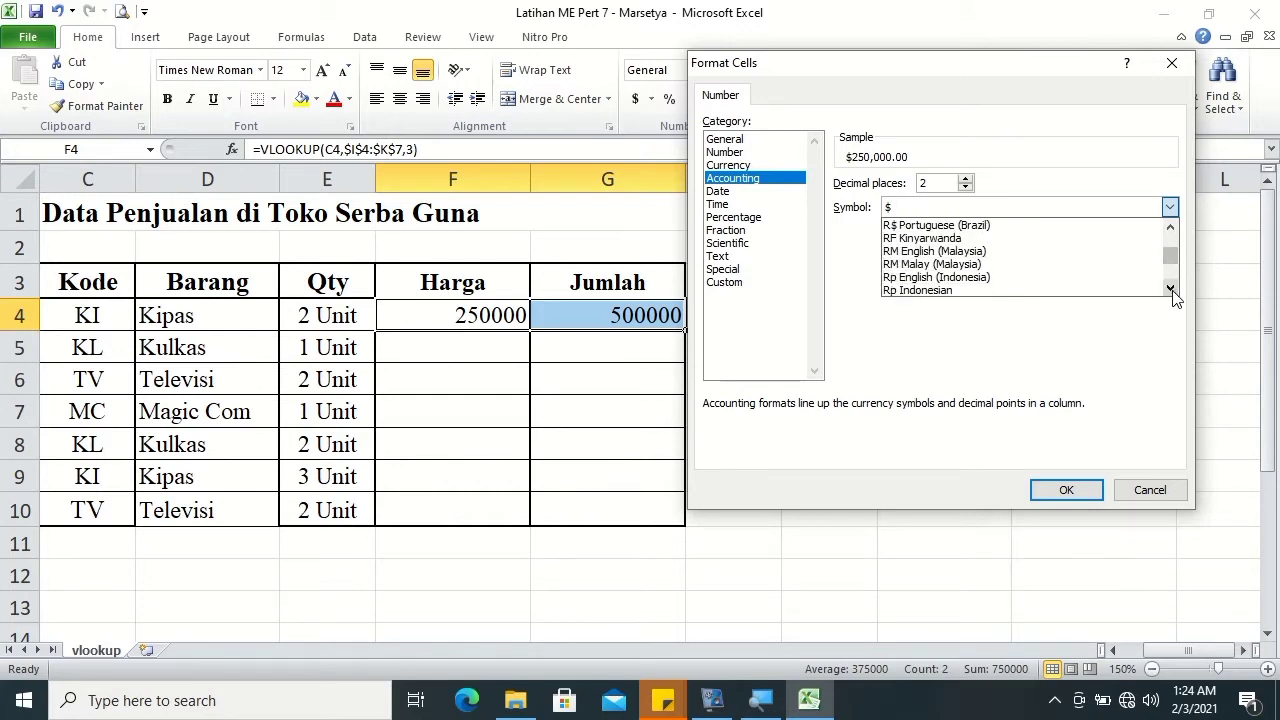
click(1141, 290)
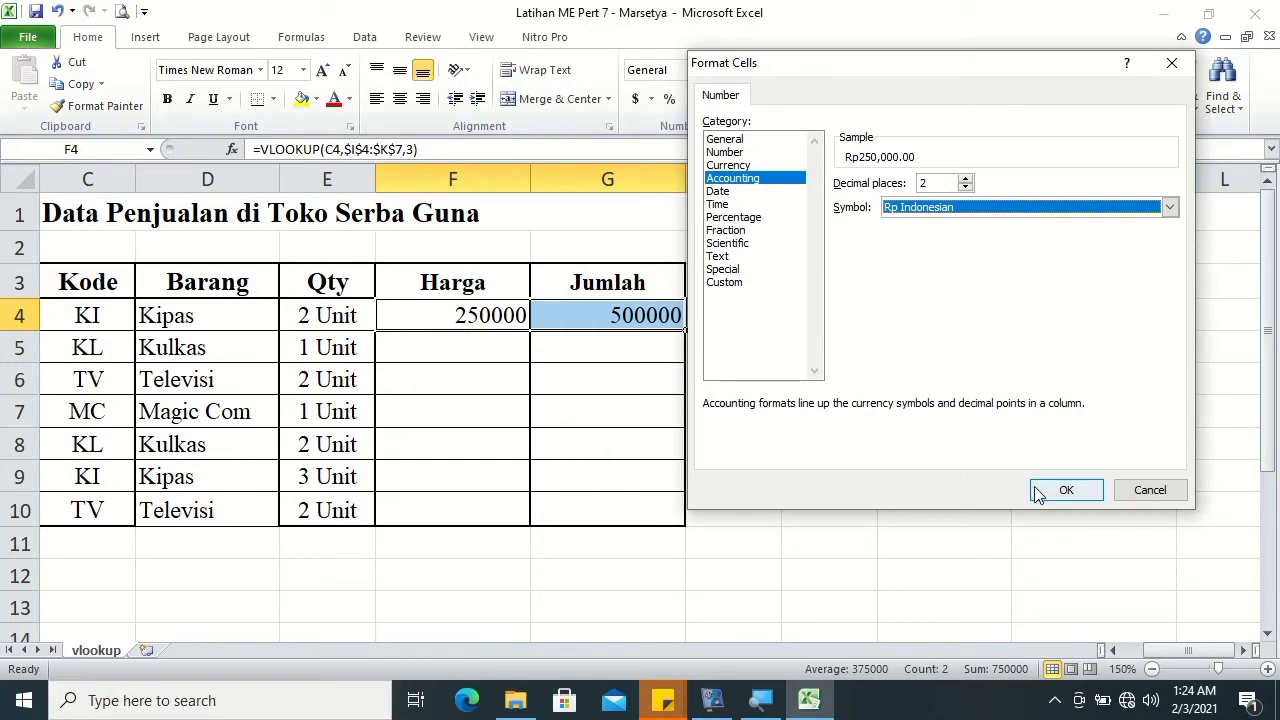
click(965, 188)
click(965, 188)
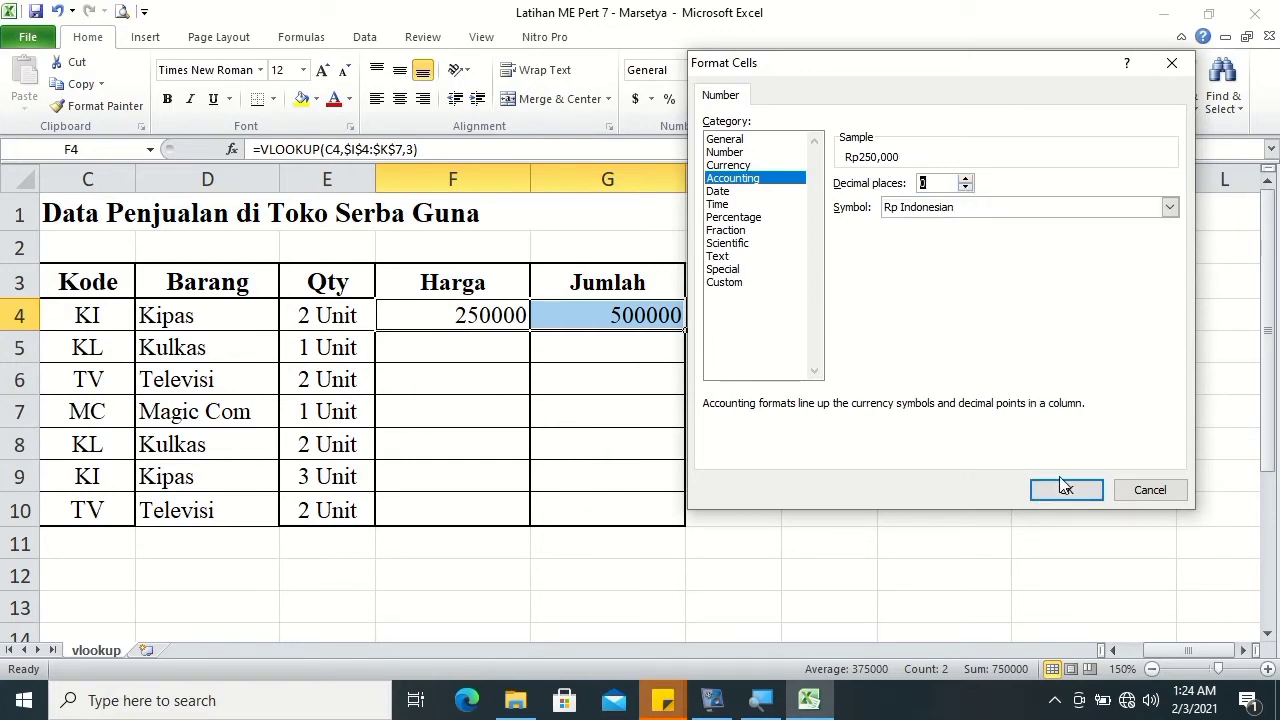
click(1062, 488)
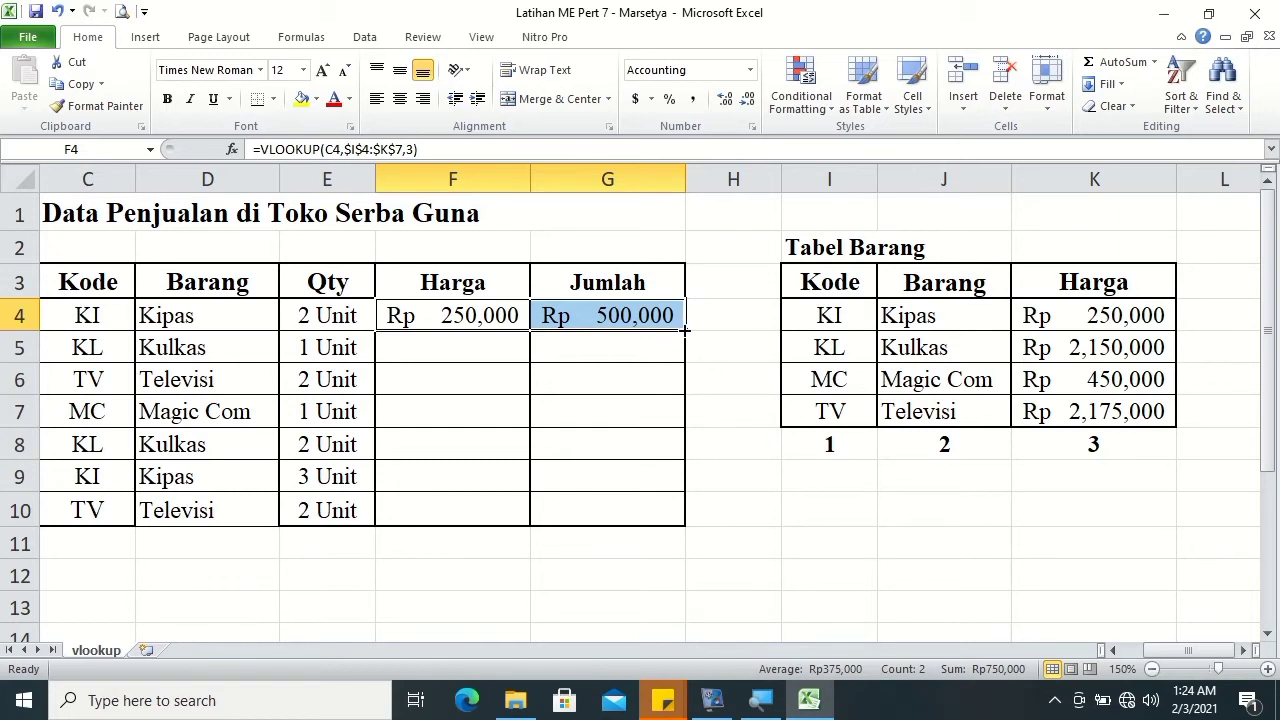
drag(686, 329, 678, 522)
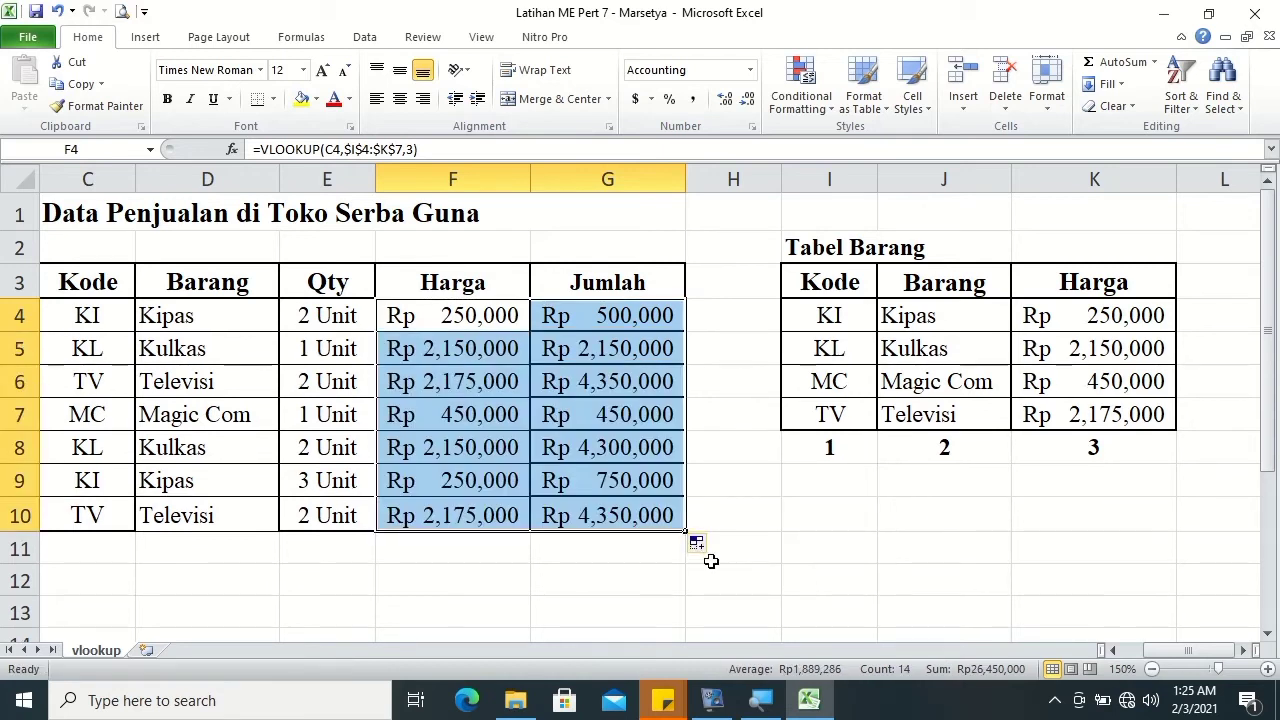
drag(777, 606, 815, 610)
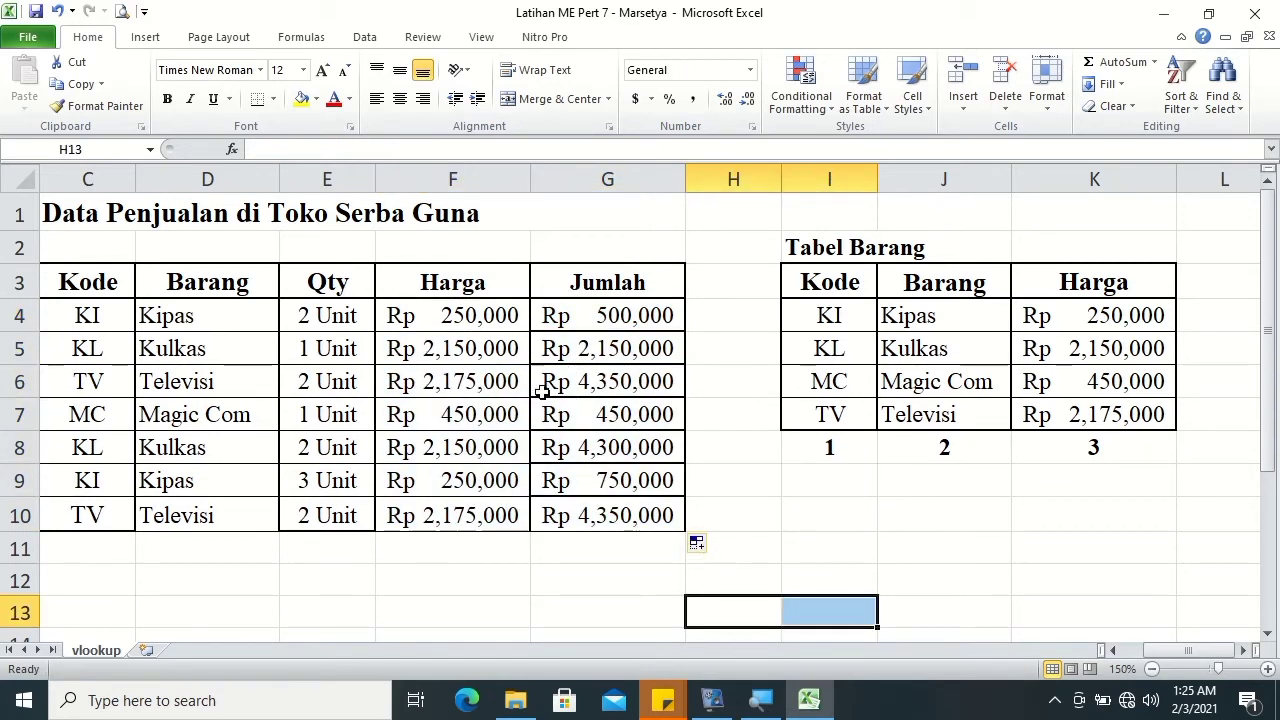
- Give the table body D4:G10 a double-line bottom border and inside horizontal lines
click(188, 317)
drag(188, 317, 622, 513)
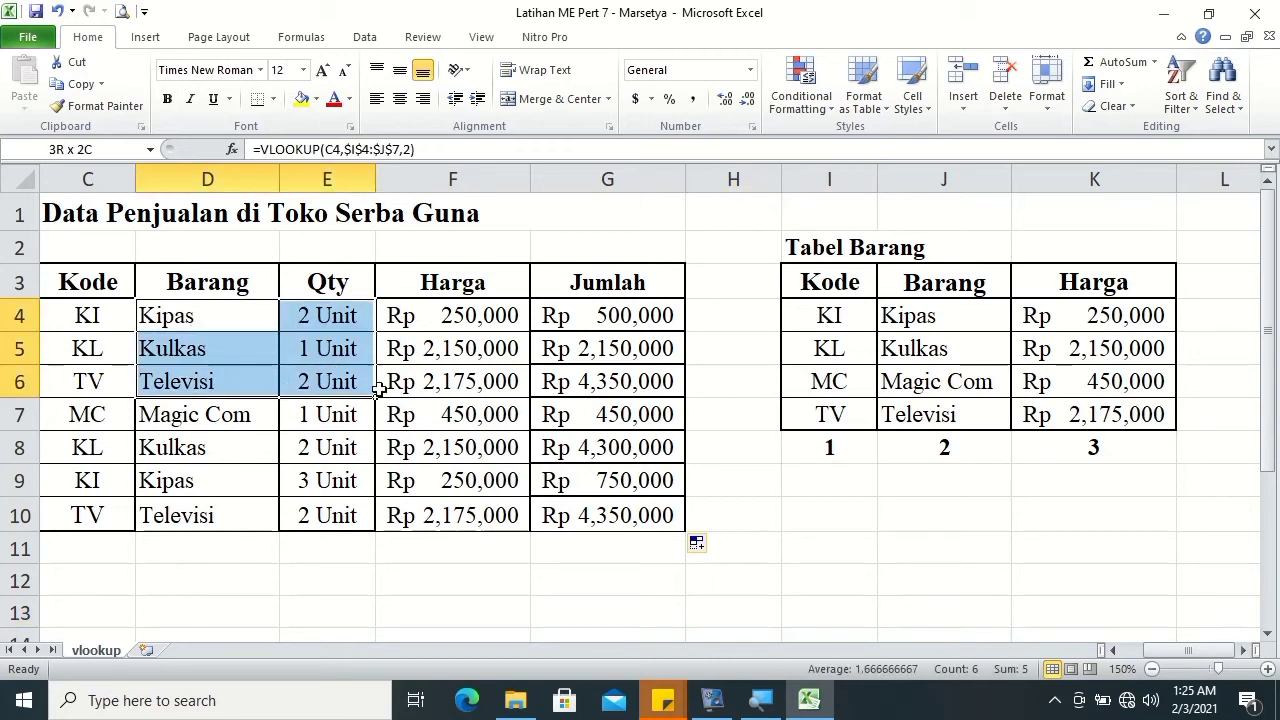
right_click(622, 513)
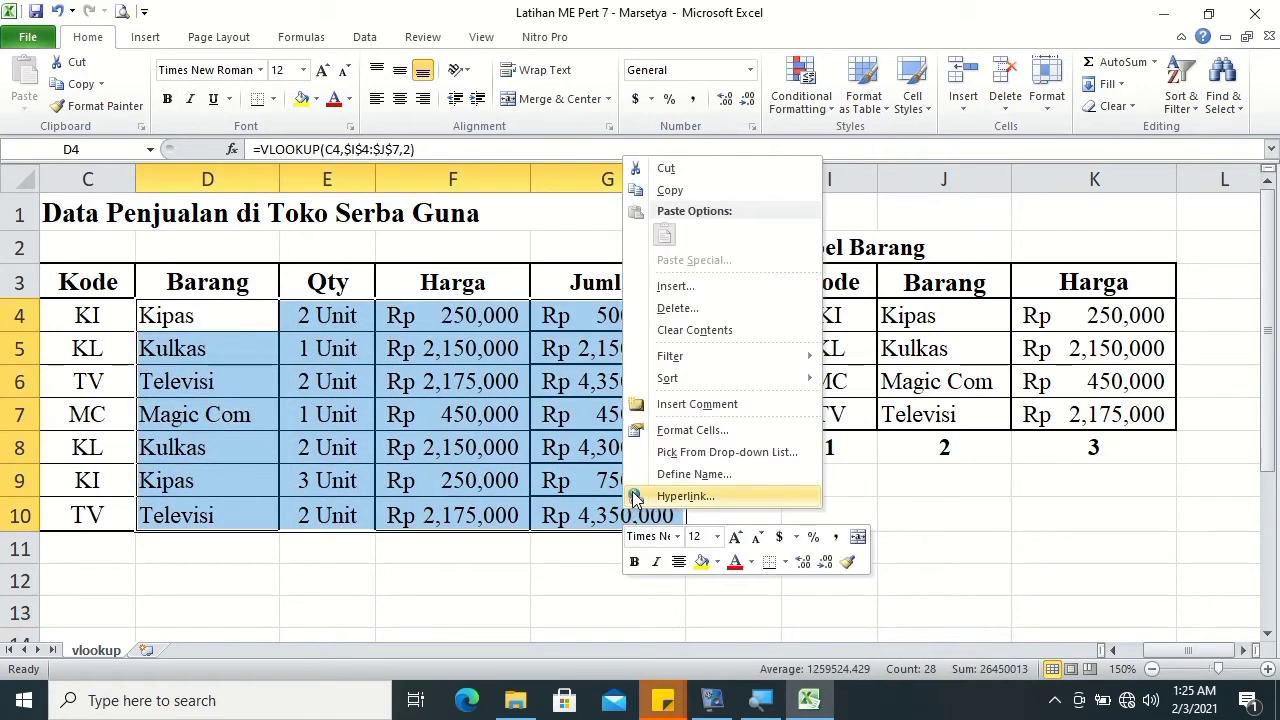
click(660, 430)
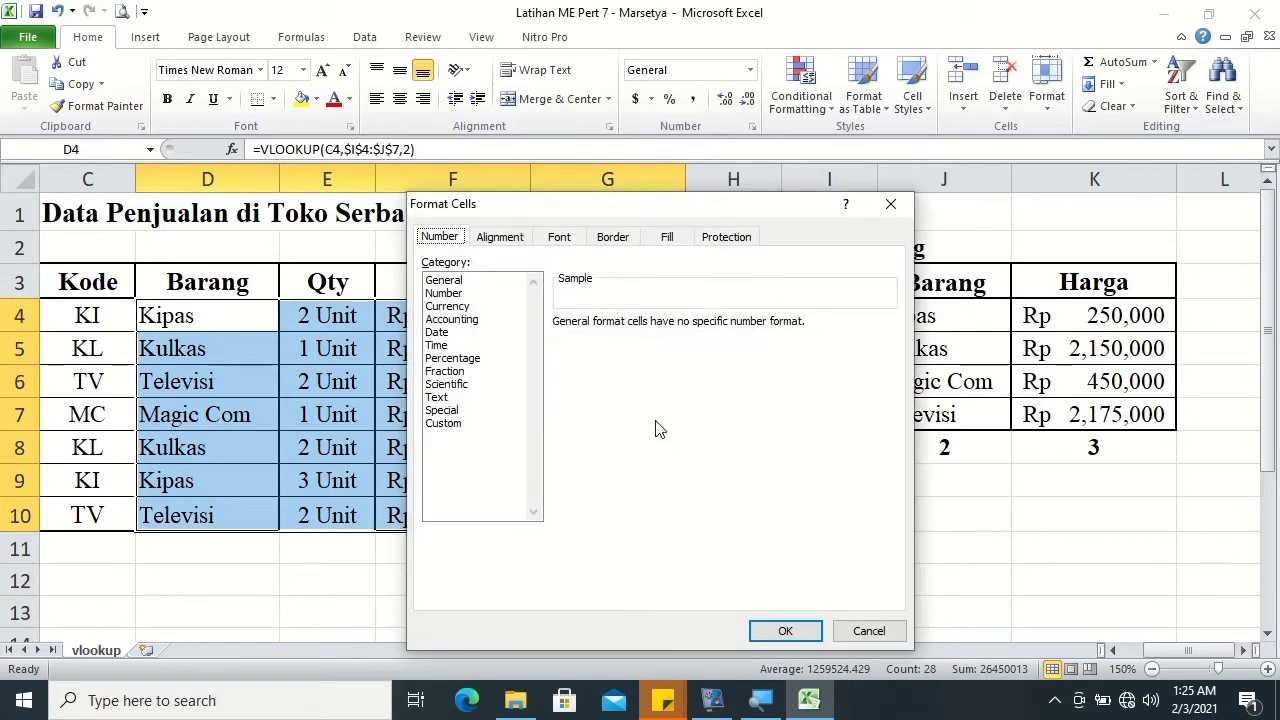
click(612, 240)
click(728, 433)
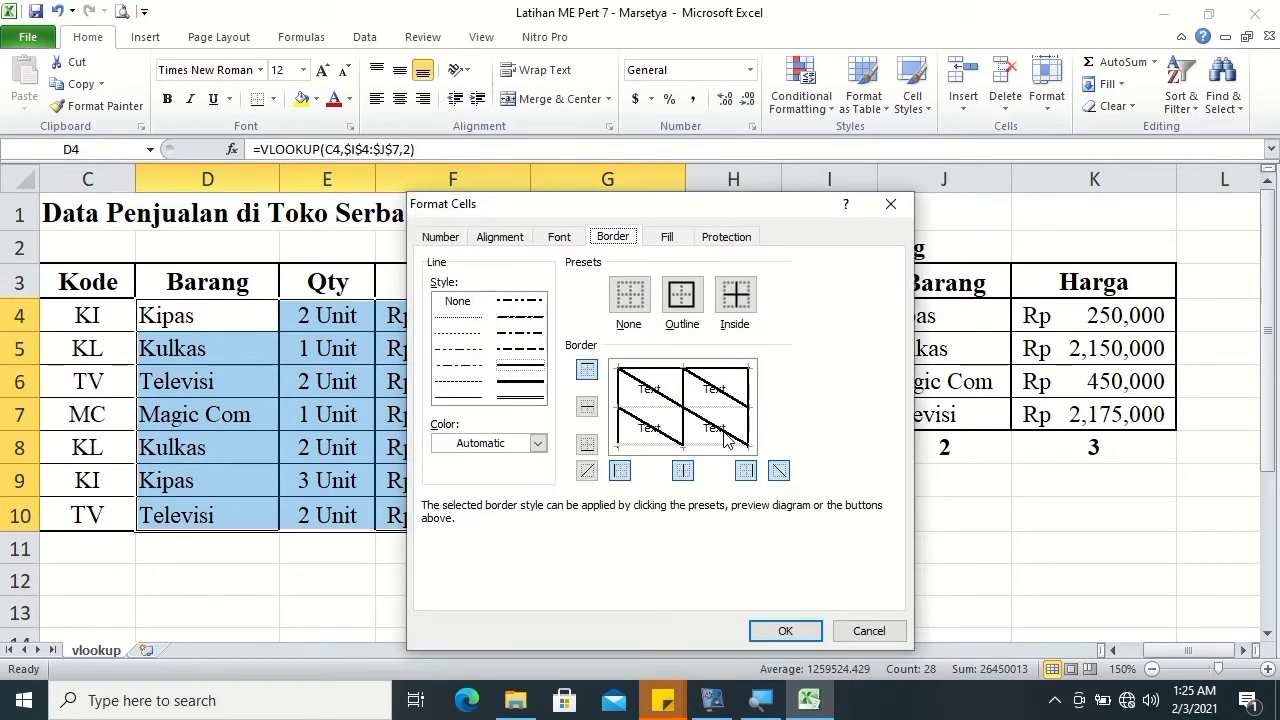
click(729, 440)
click(729, 447)
click(455, 396)
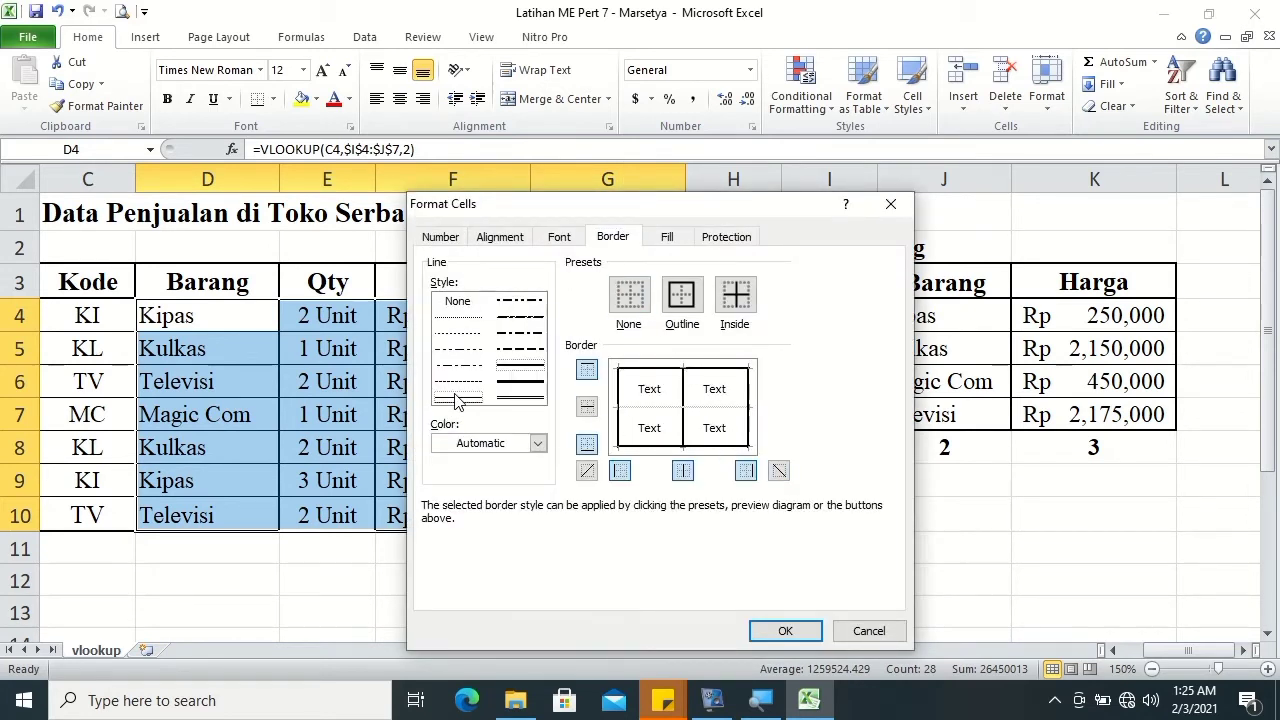
click(642, 414)
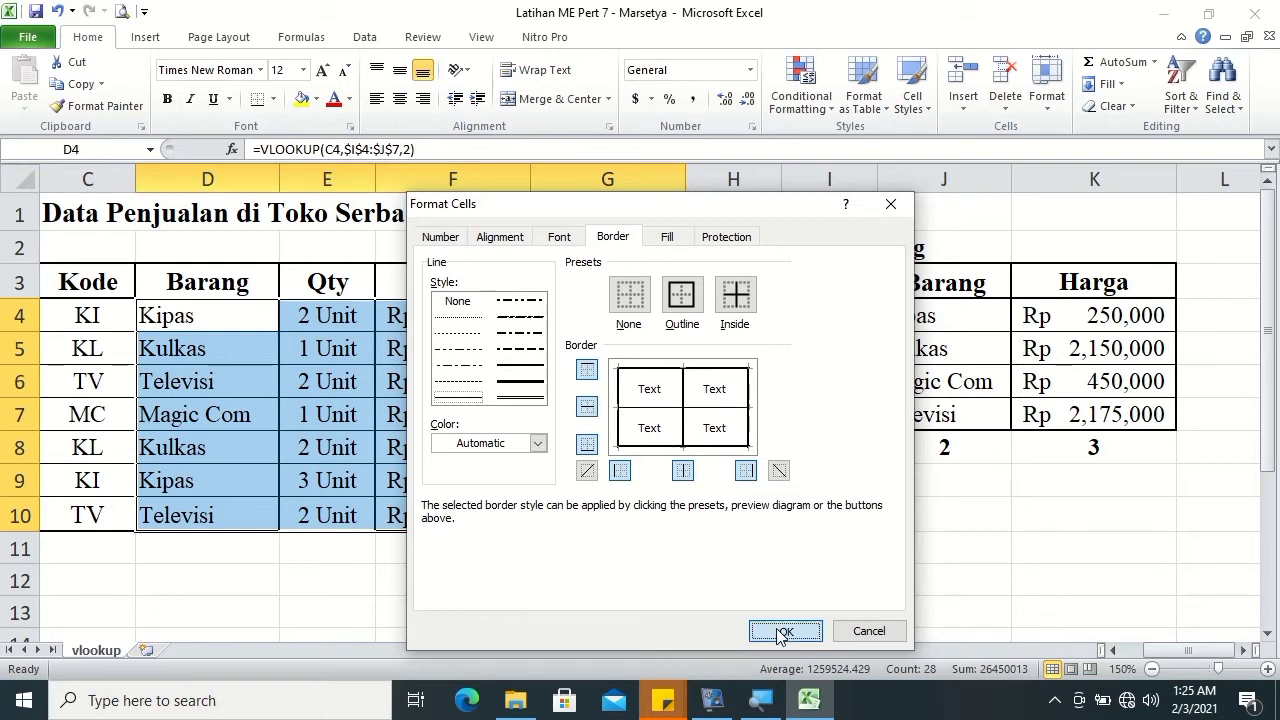
click(783, 632)
click(612, 554)
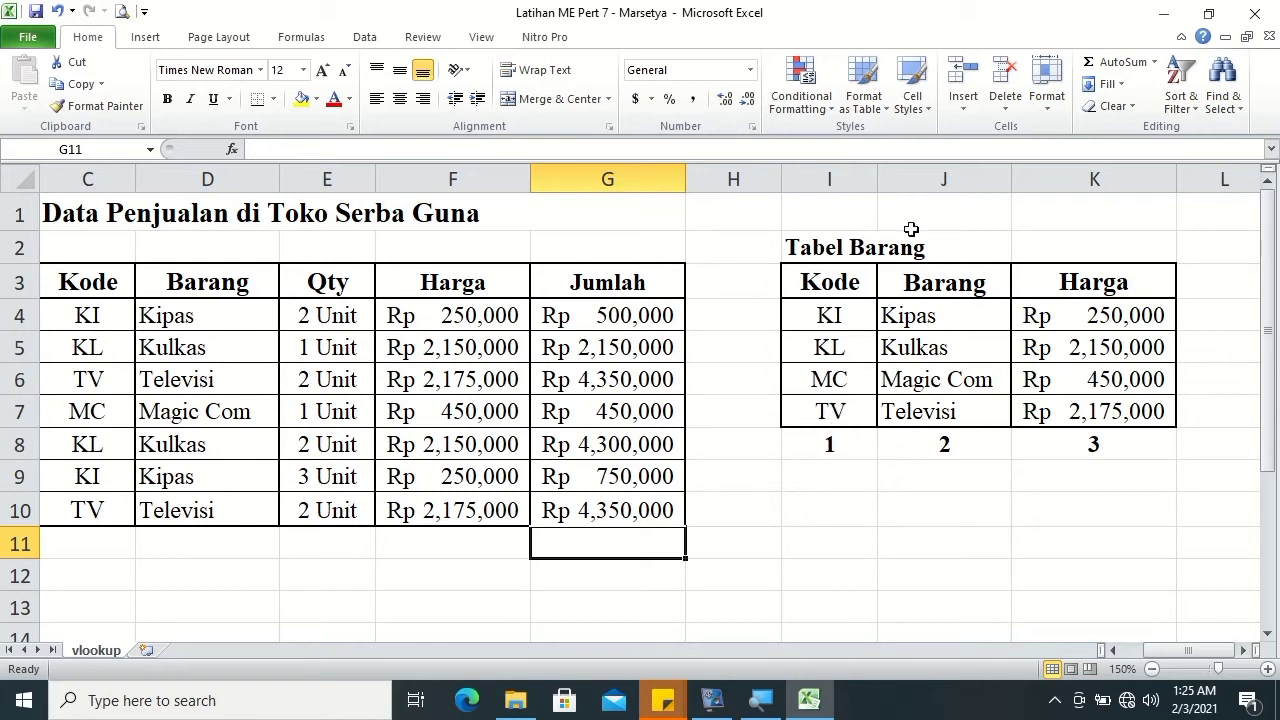
- On the hlookup sheet, inspect the Kipas entry and its price in the horizontal Tabel Barang
click(831, 368)
click(900, 315)
click(1055, 347)
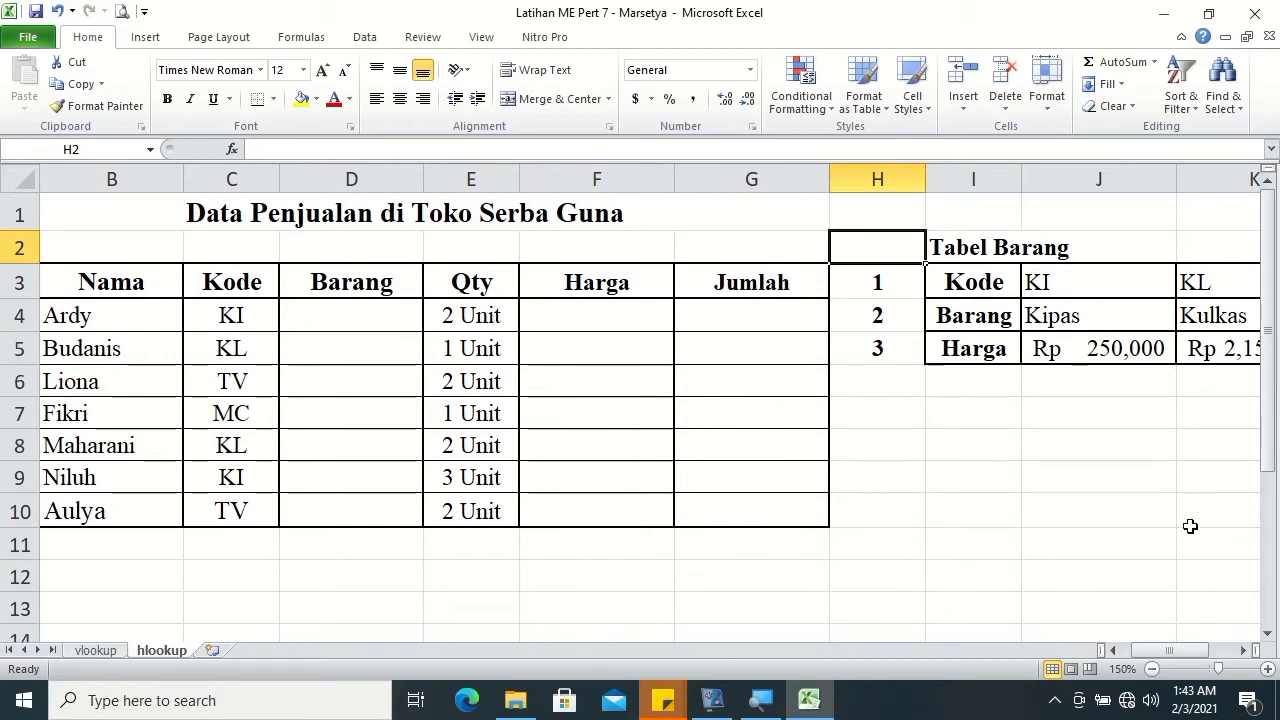
- Scroll the hlookup sheet down to show the Fungsi HLOOKUP syntax notes in rows 16–20
click(1112, 650)
drag(1266, 400, 1251, 537)
click(1268, 634)
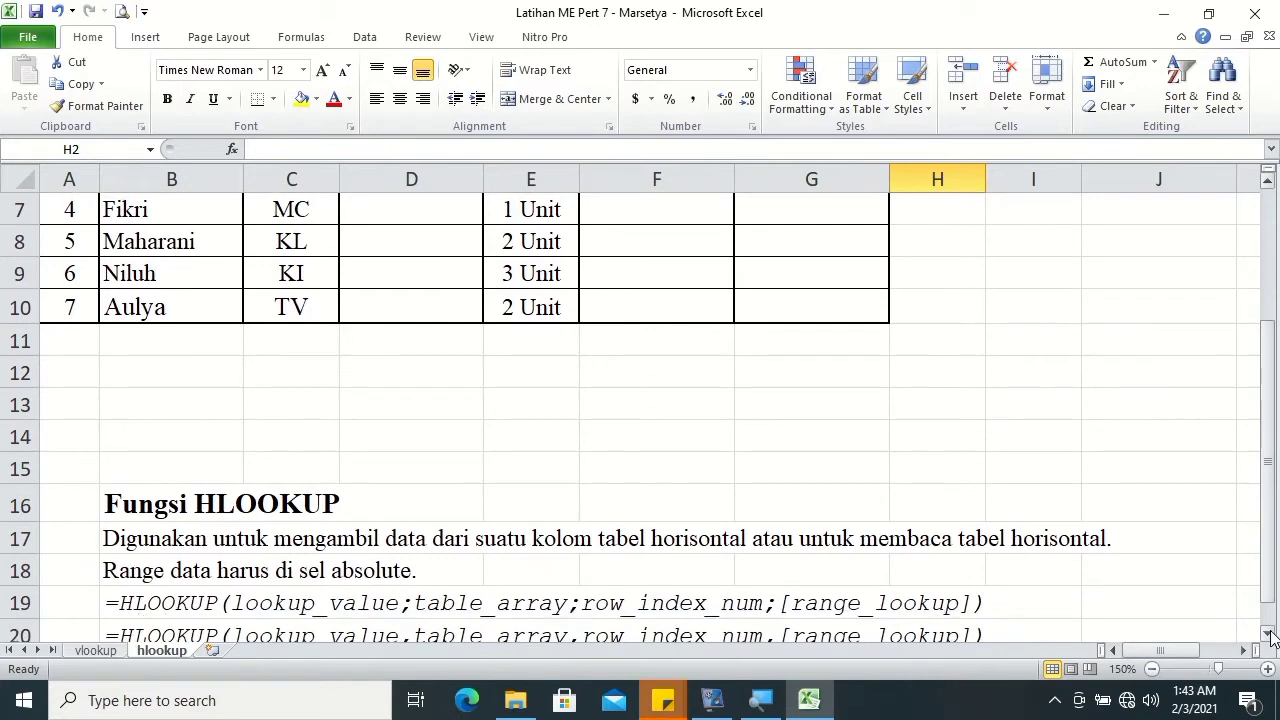
click(1268, 634)
click(1268, 634)
click(1268, 634)
click(1268, 634)
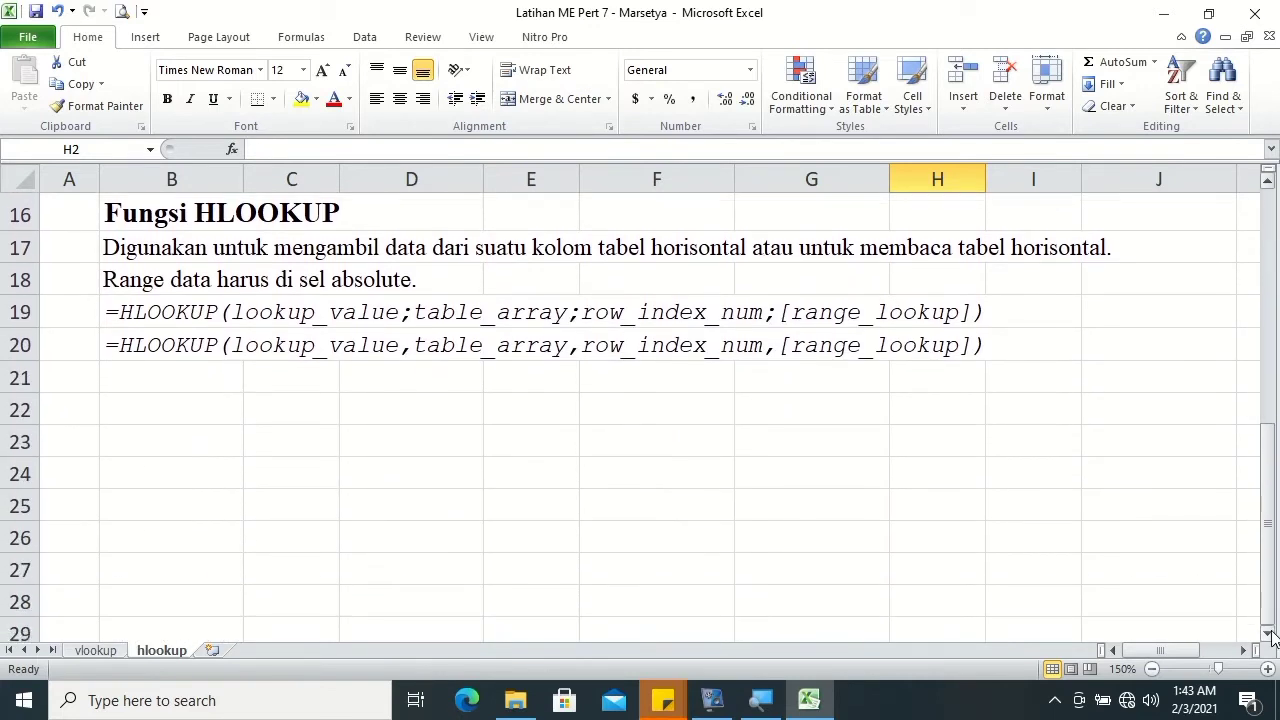
click(1245, 651)
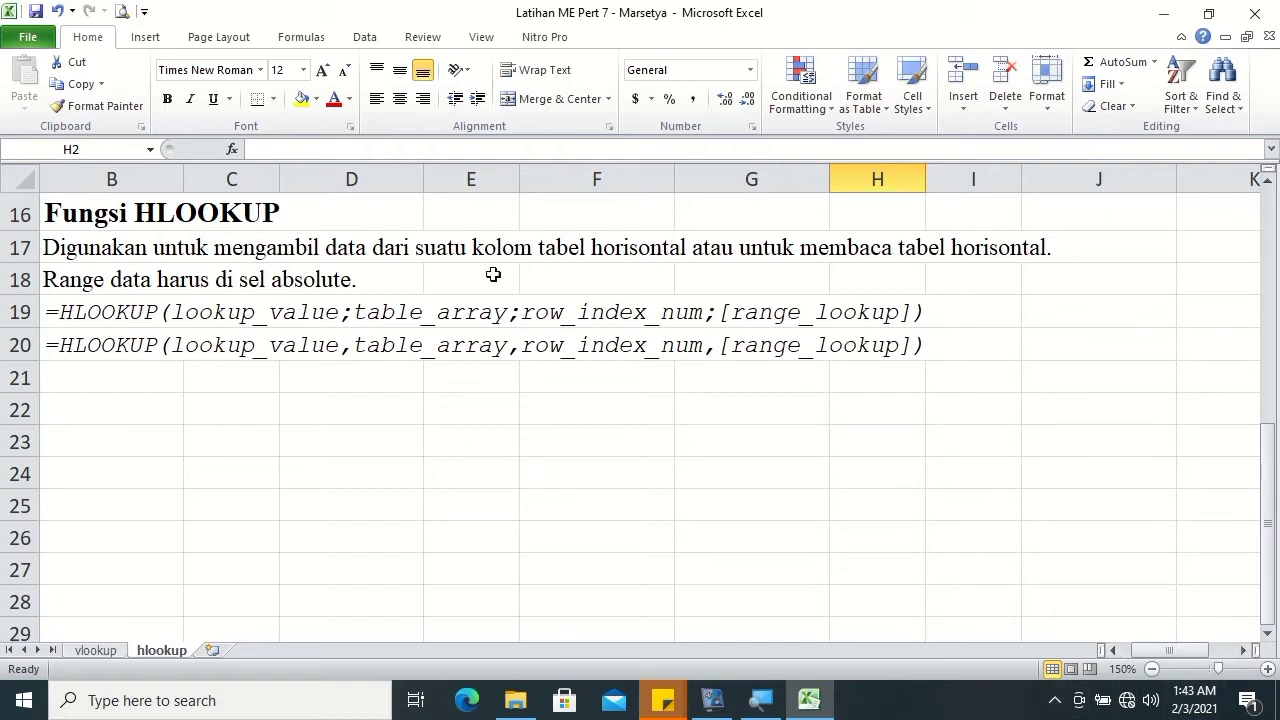
click(50, 320)
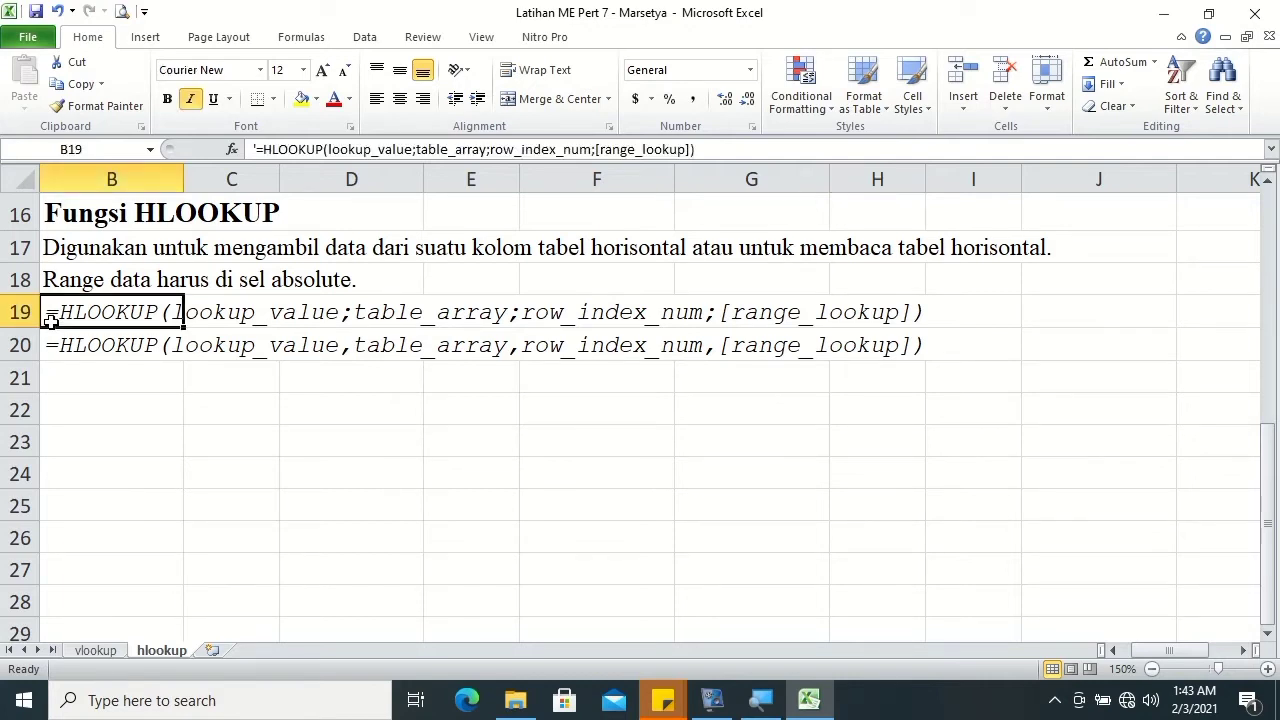
click(87, 470)
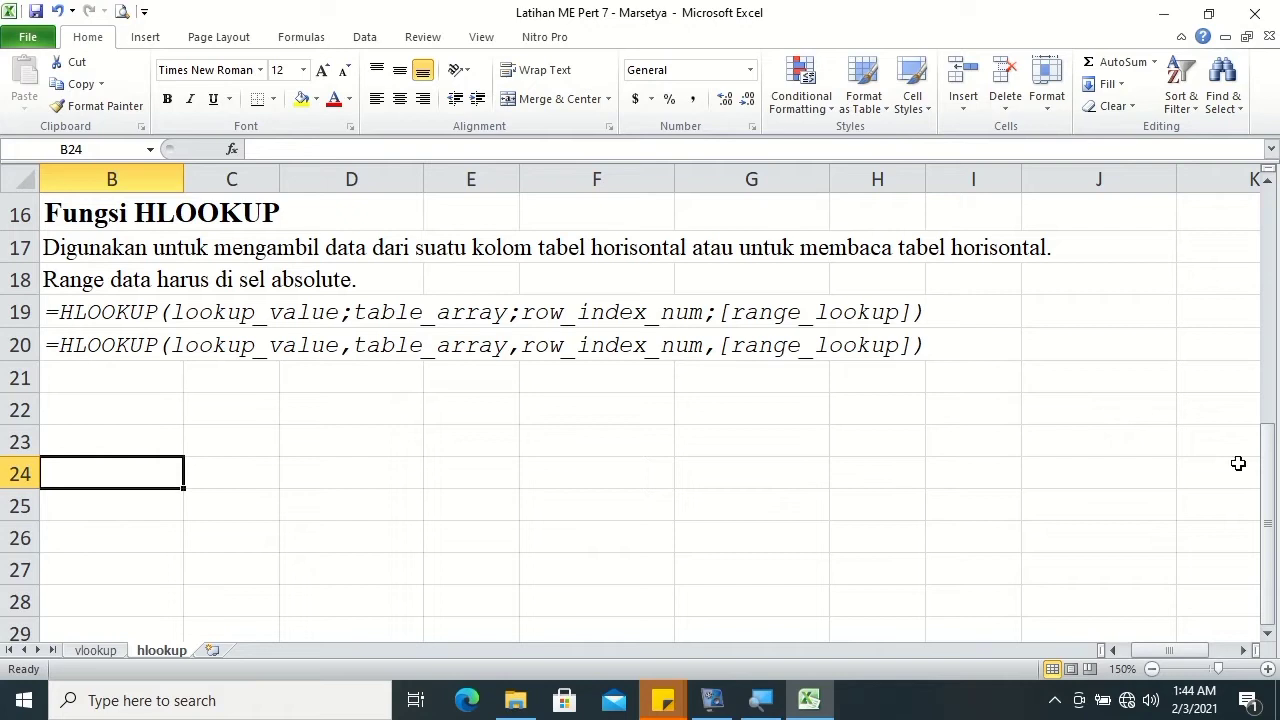
drag(1270, 512, 1272, 250)
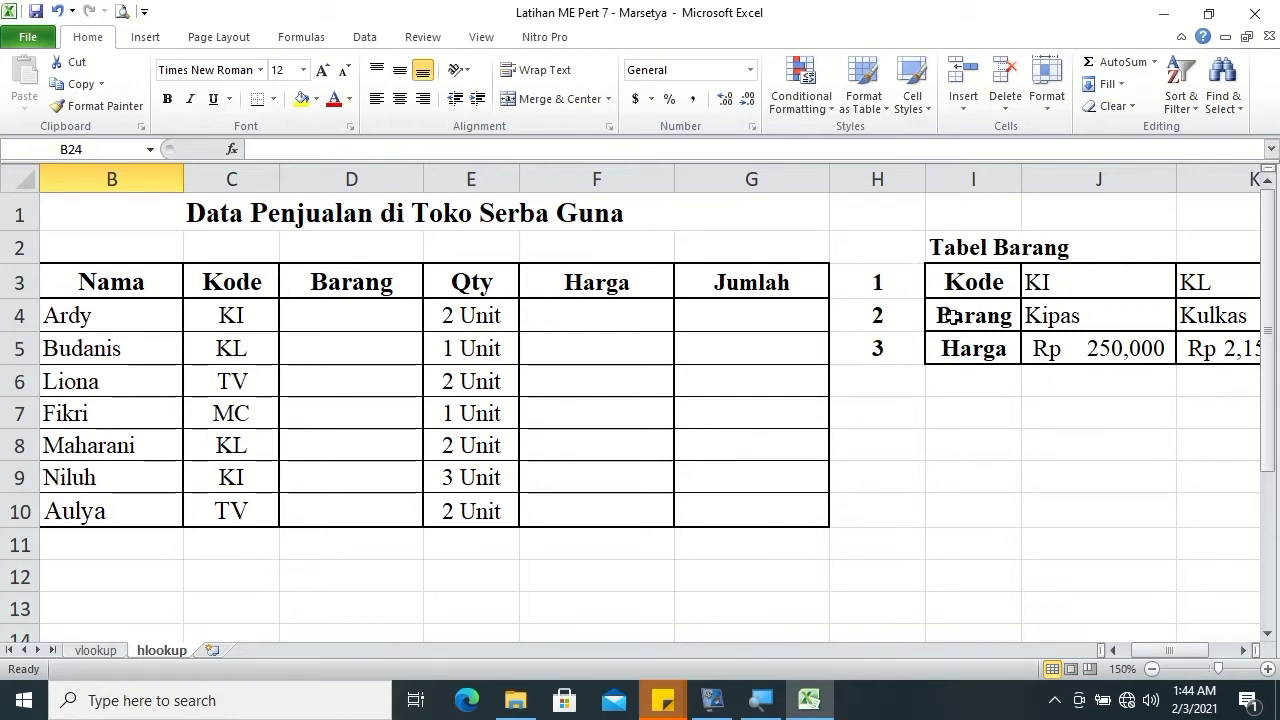
scroll(1226, 633, right, 1)
scroll(1226, 633, right, 2)
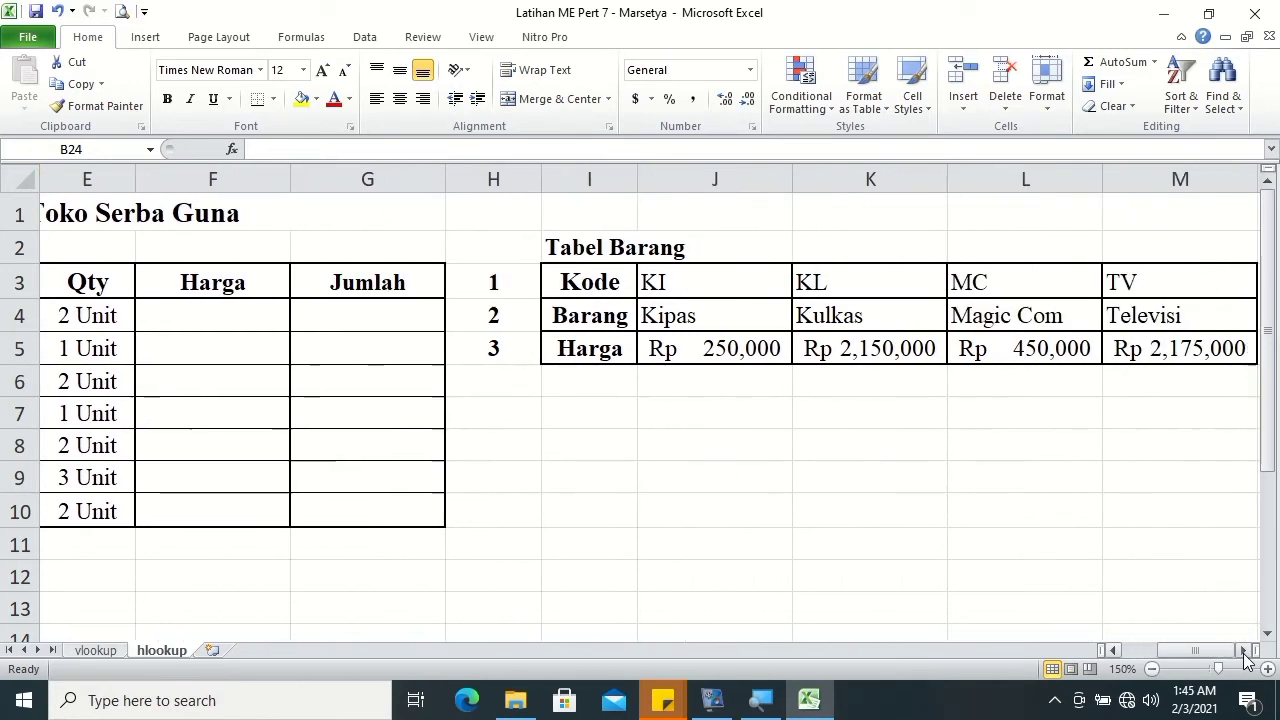
scroll(1226, 633, right, 2)
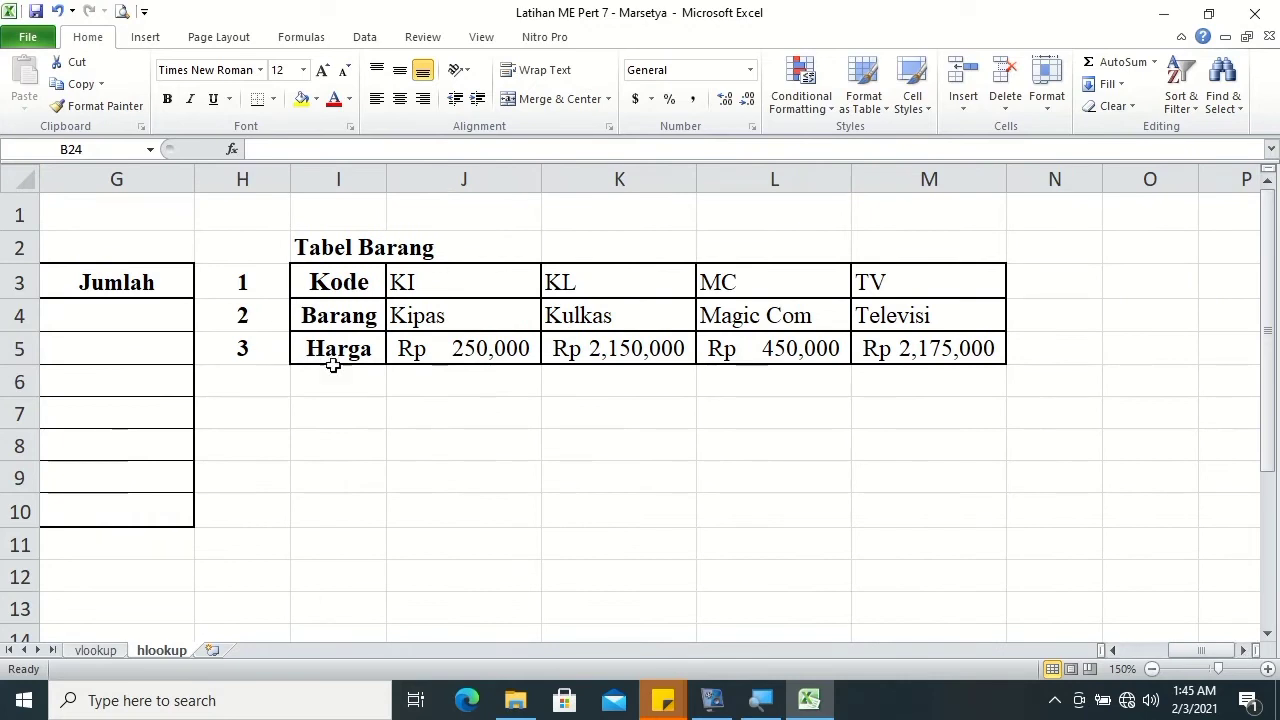
drag(1200, 650, 1160, 650)
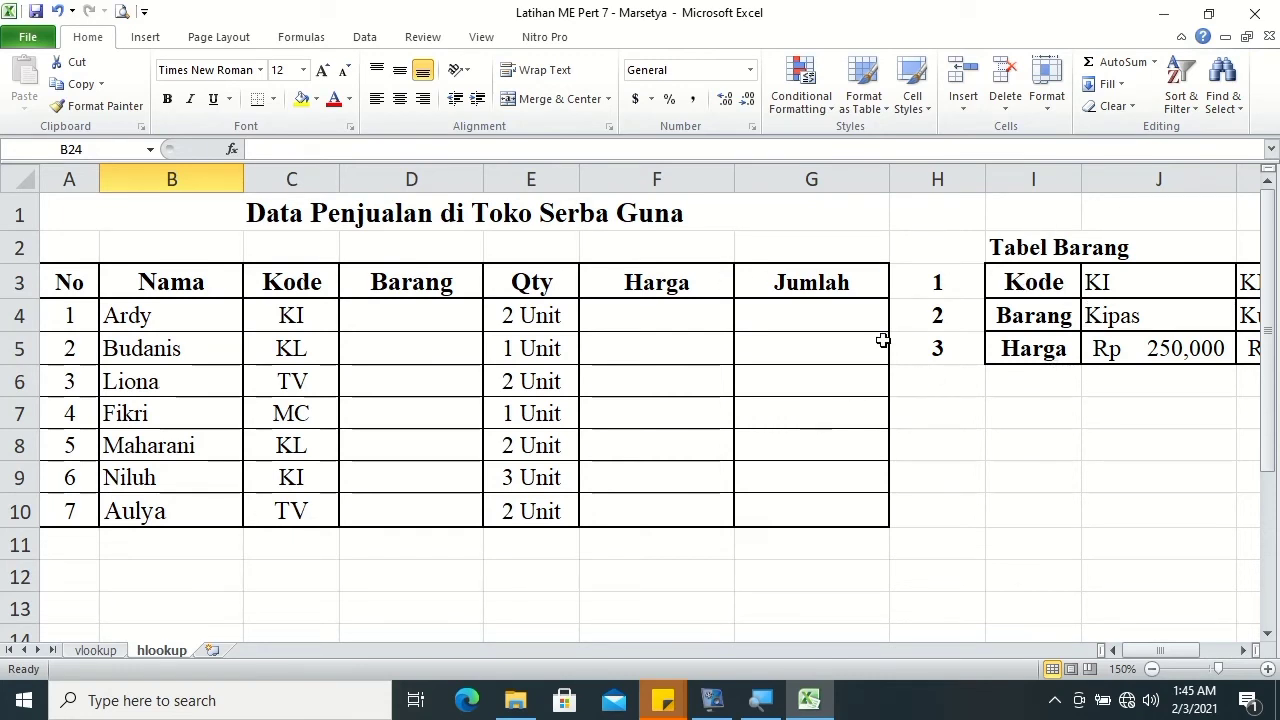
click(406, 311)
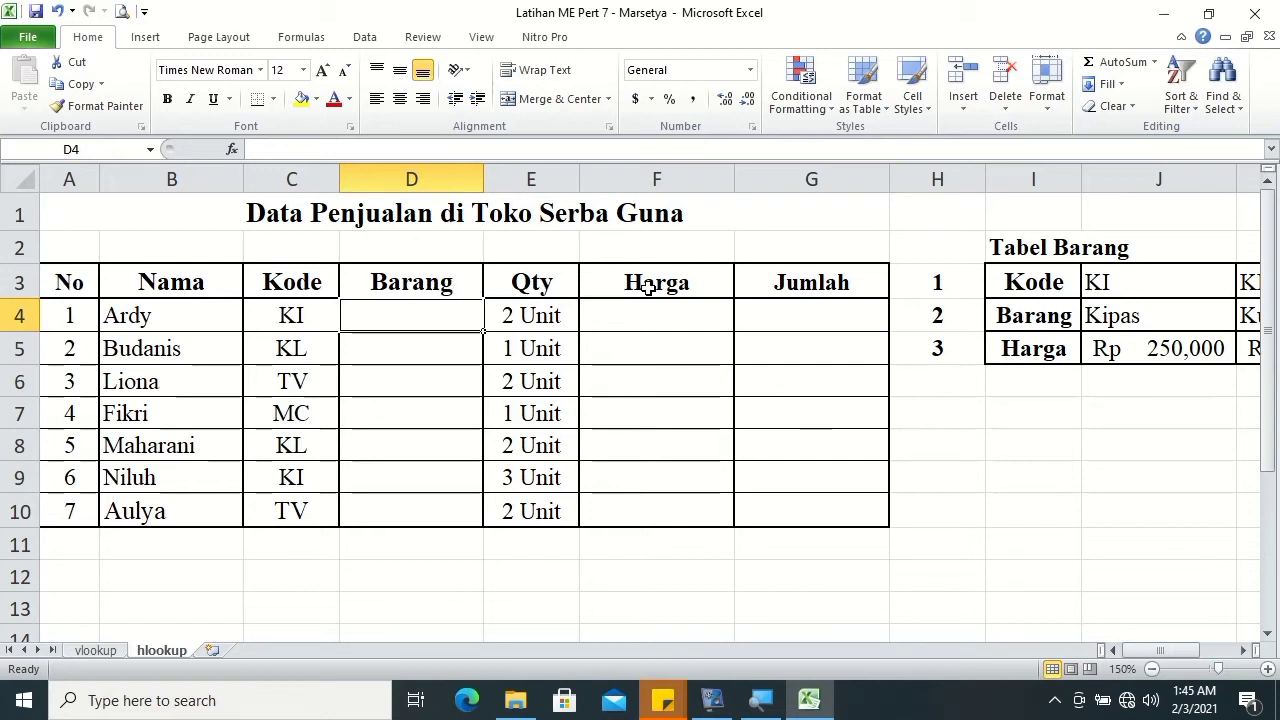
click(685, 285)
click(806, 305)
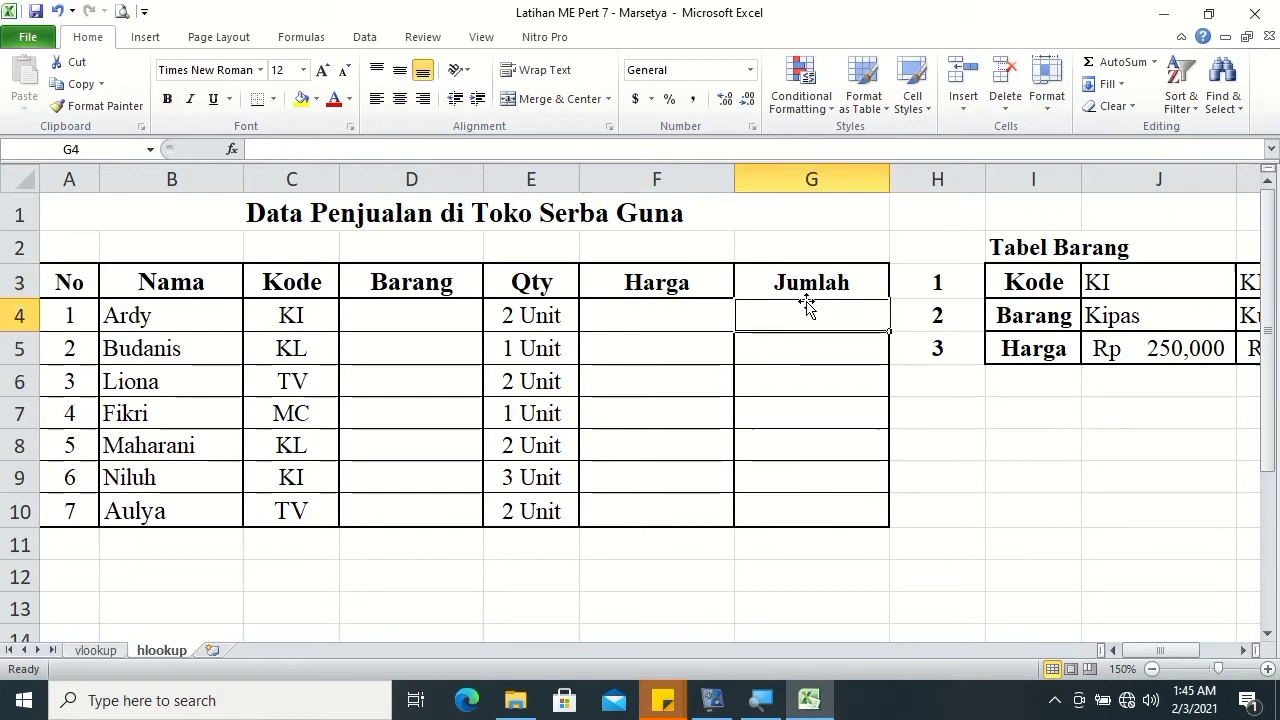
click(540, 312)
click(604, 315)
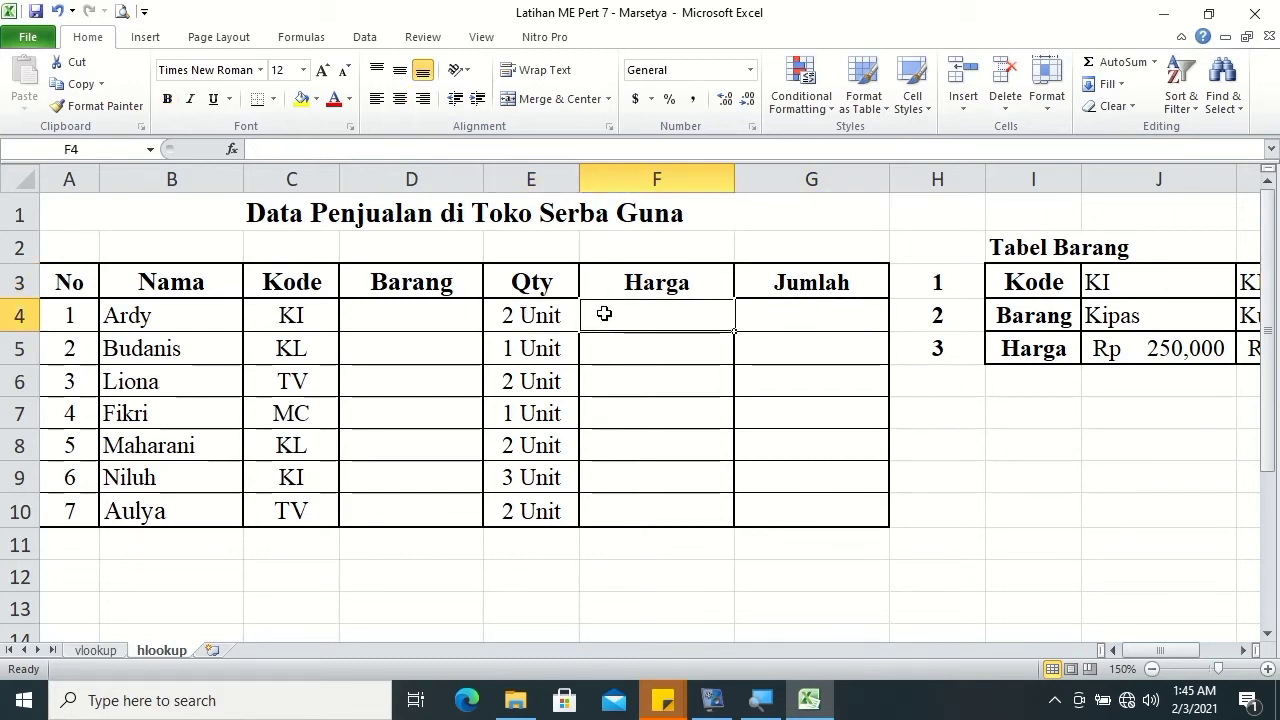
click(435, 320)
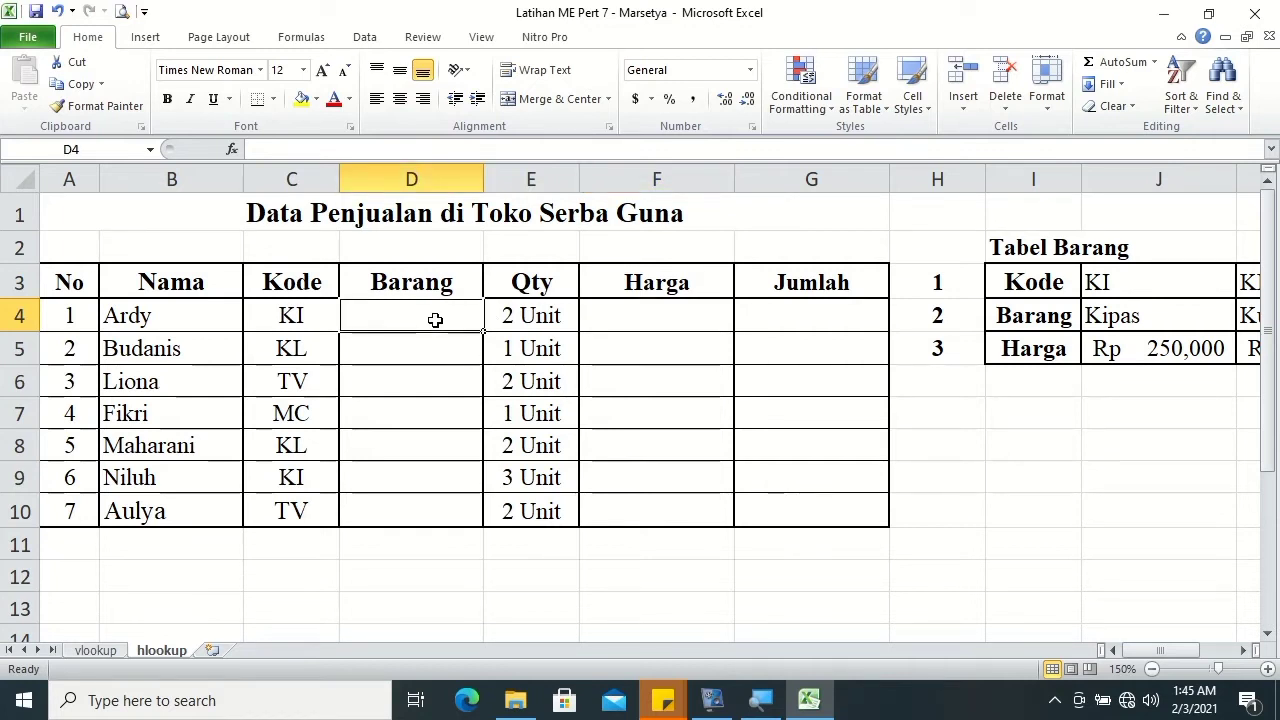
- Enter =HLOOKUP(C4,$J$3:$M$4,2) in D4 to look up the item name
text(=hl)
key(Tab)
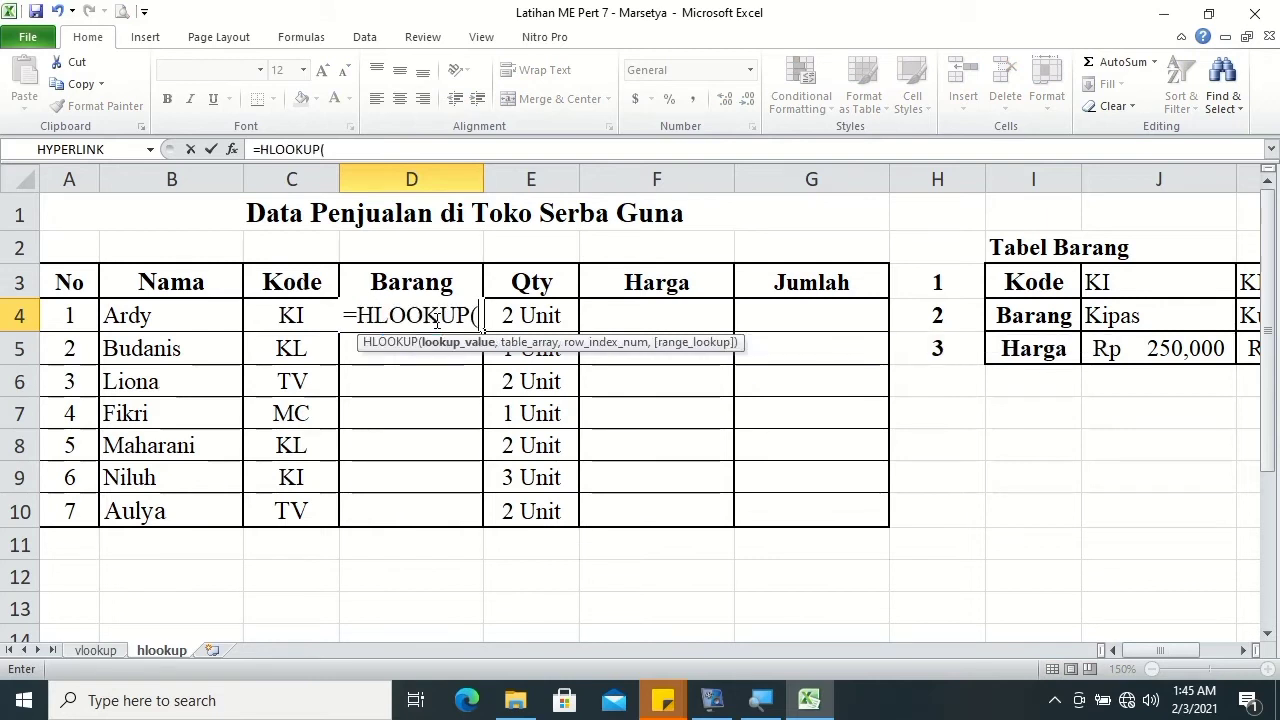
click(311, 318)
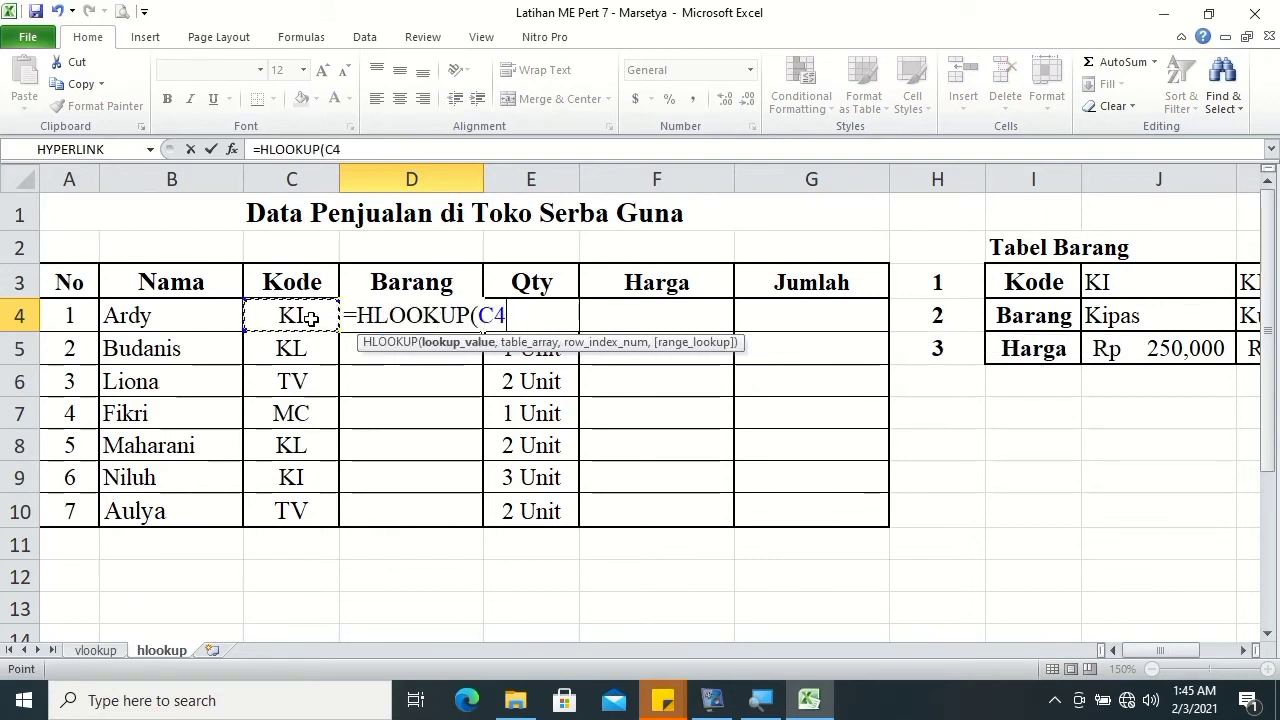
text(,)
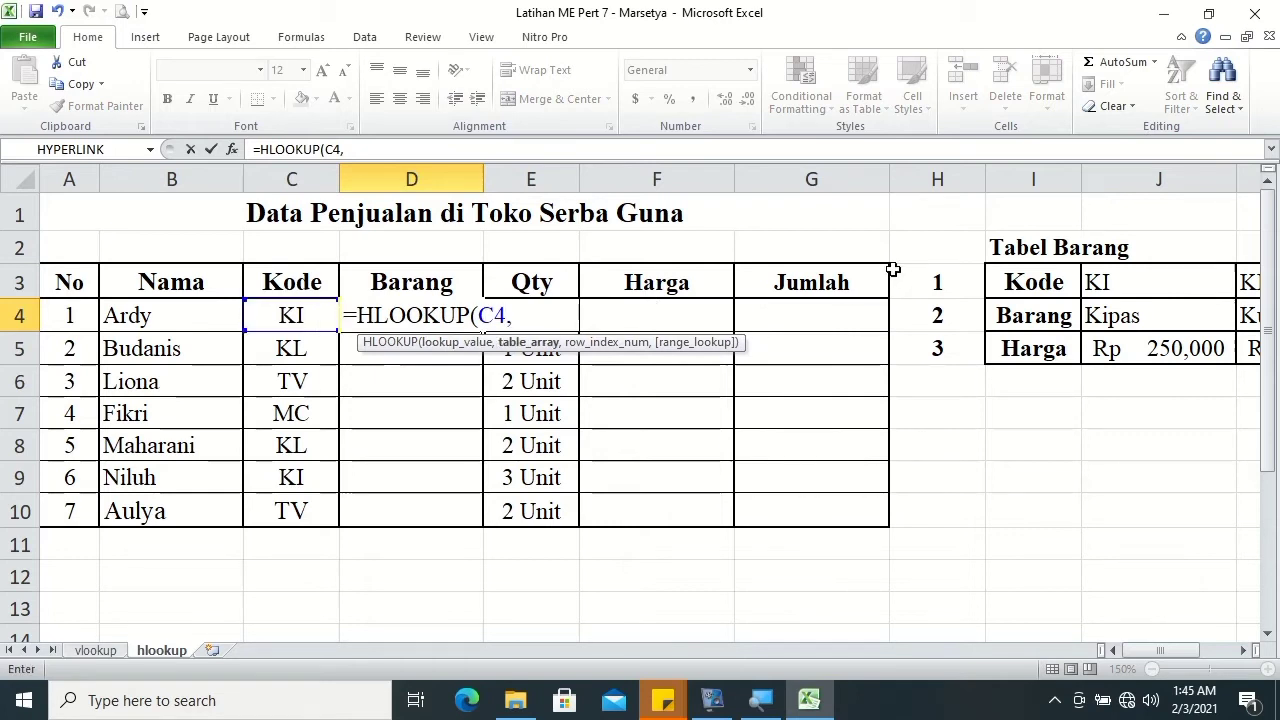
click(1251, 655)
click(613, 276)
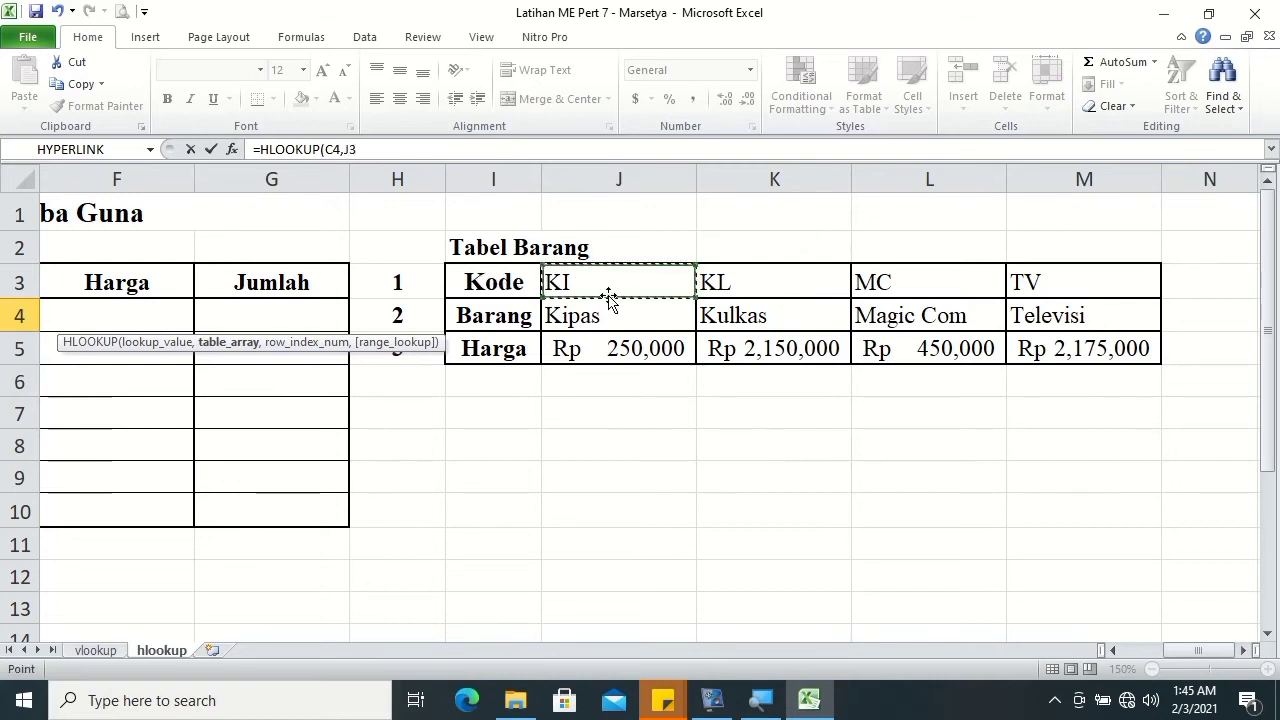
shift+click(1092, 310)
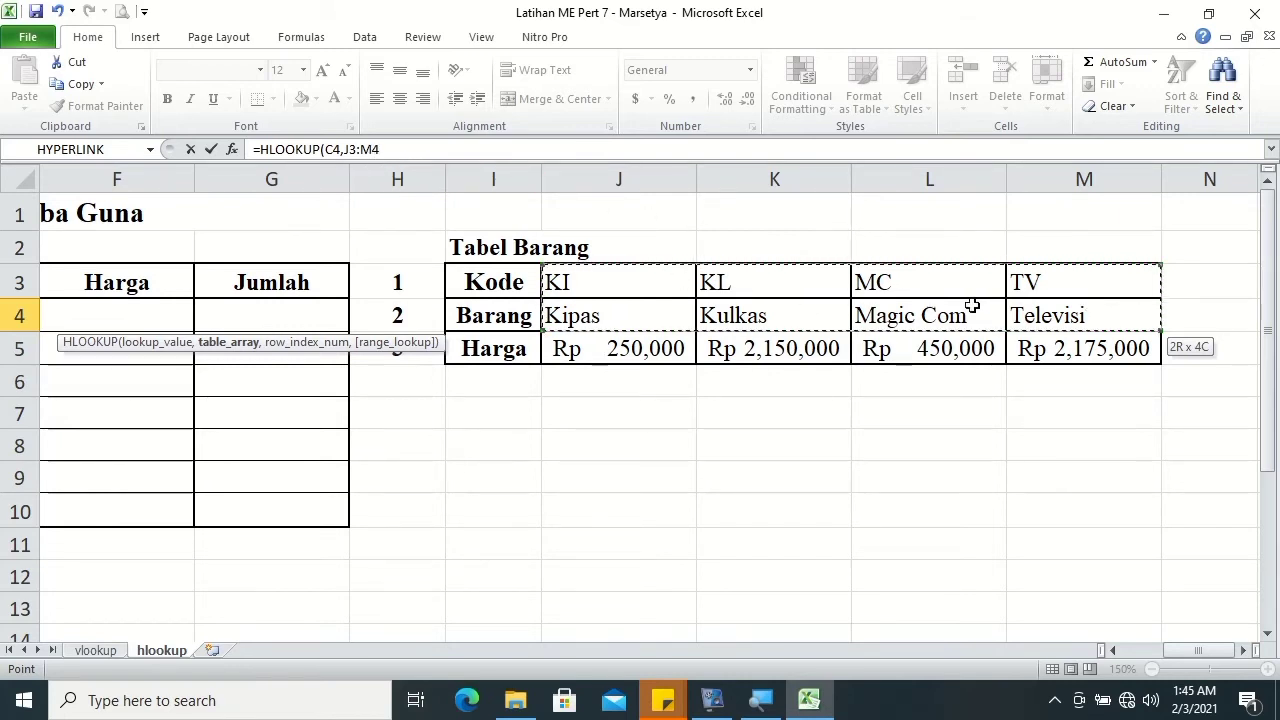
drag(1186, 649, 1112, 648)
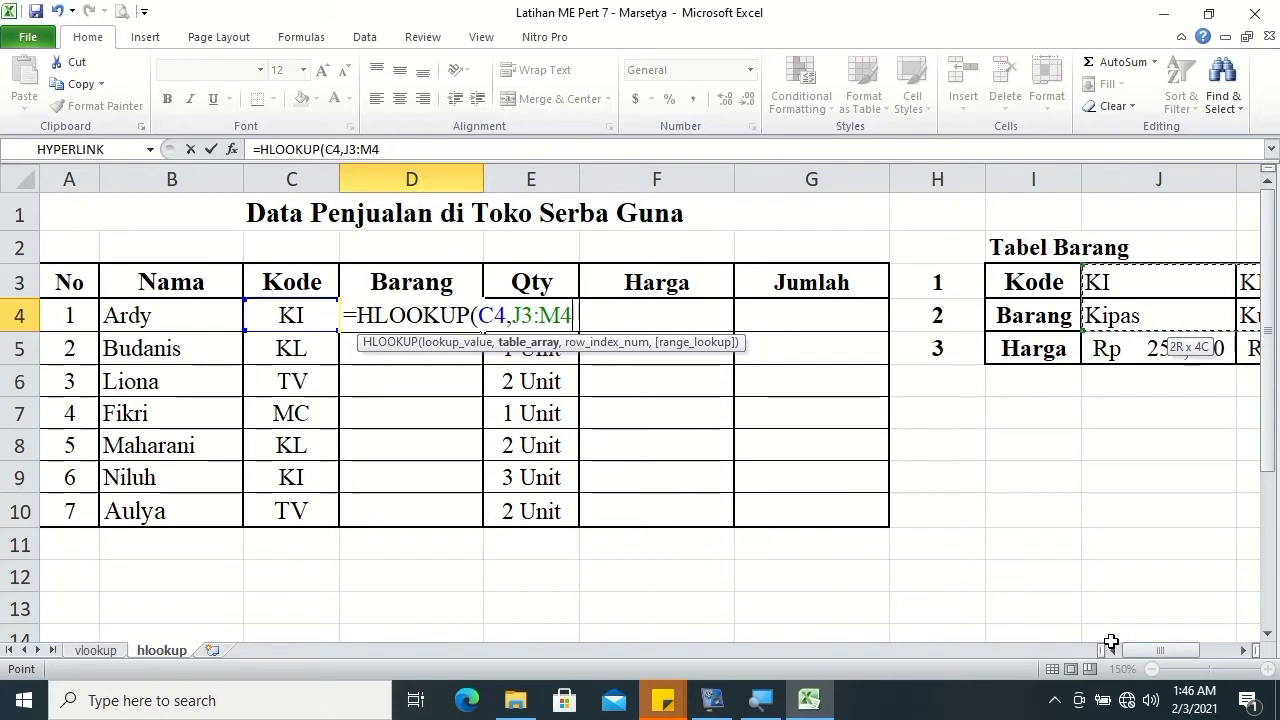
key(F4)
text(,)
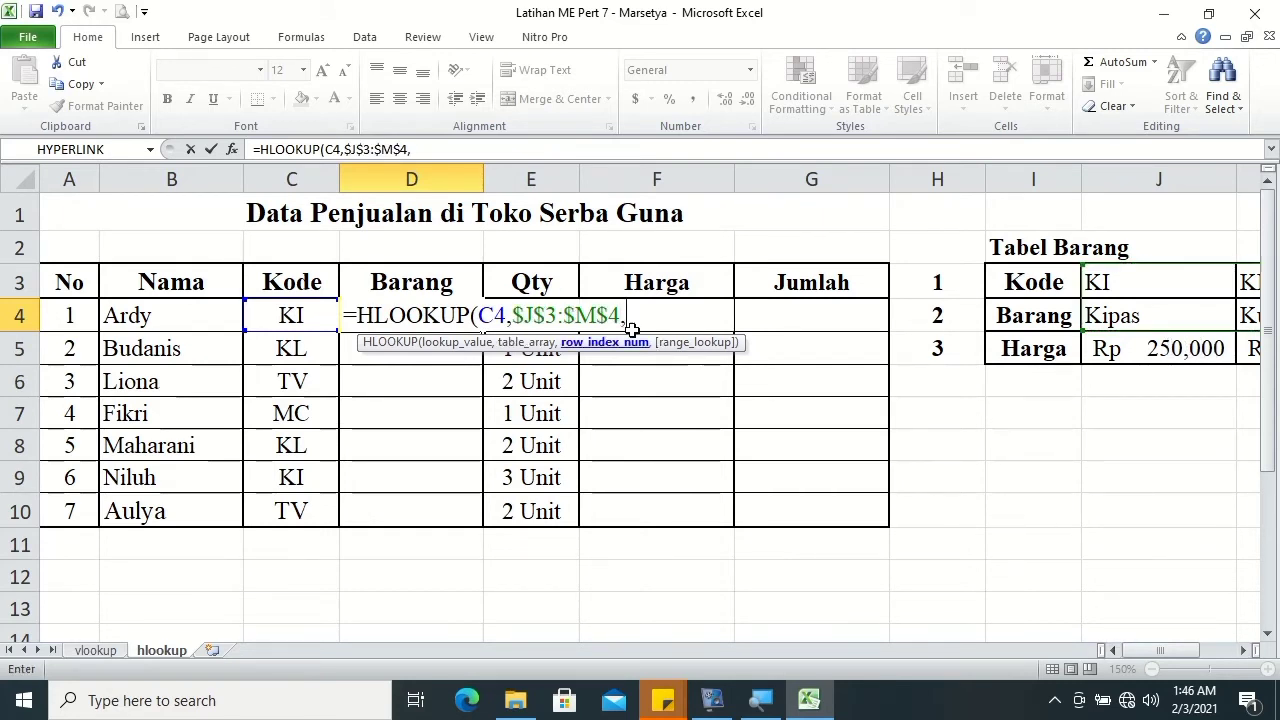
click(1240, 652)
click(1240, 652)
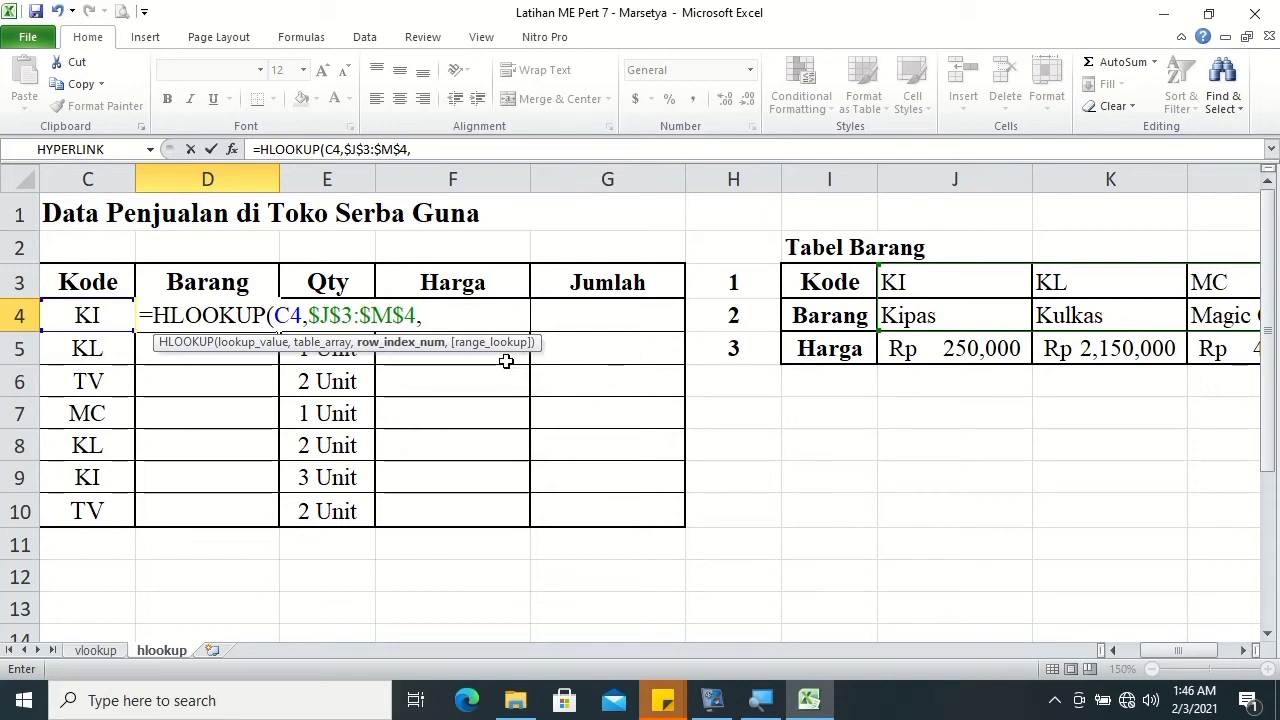
text(2)
key(Tab)
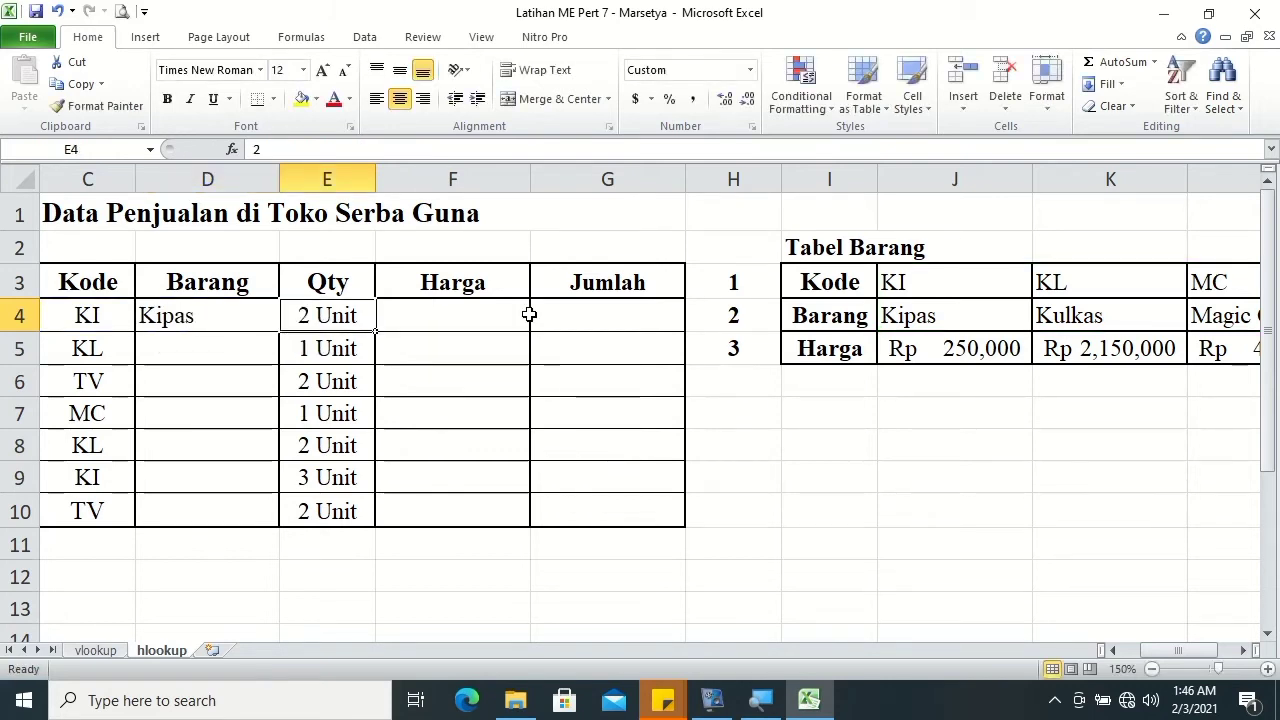
- Copy the D4 HLOOKUP formula down through D10
click(238, 319)
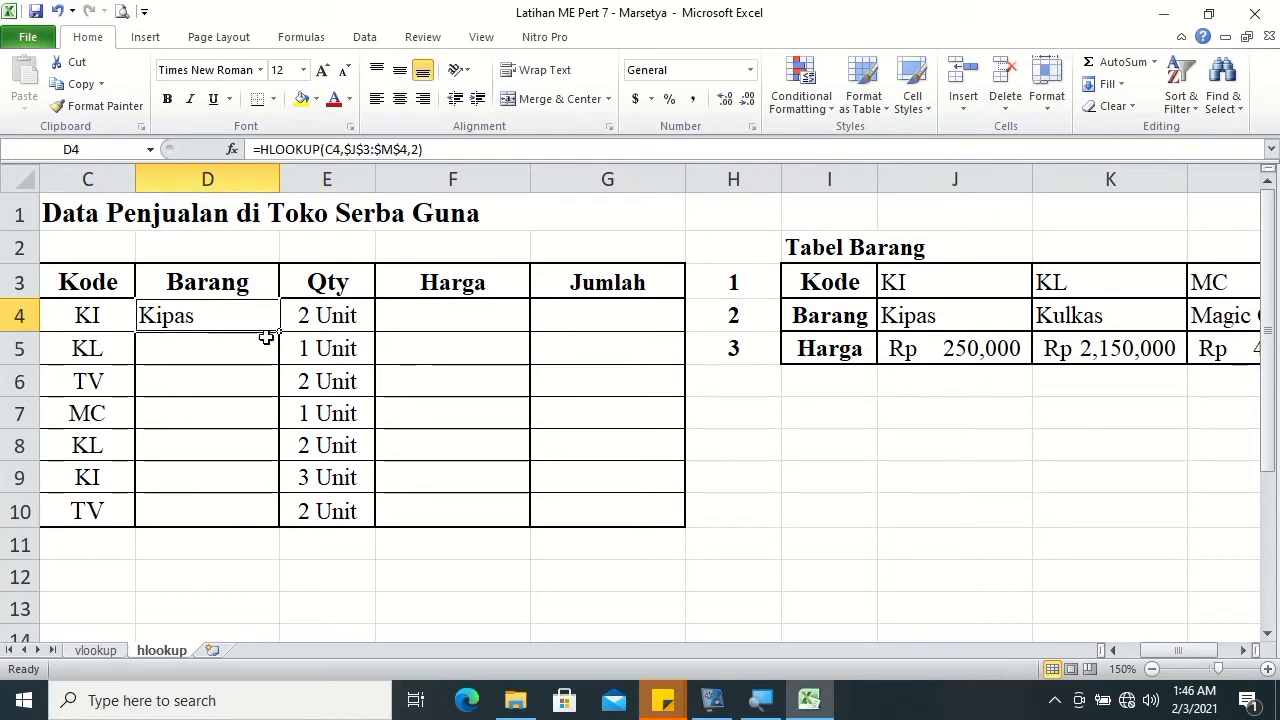
drag(281, 336, 283, 512)
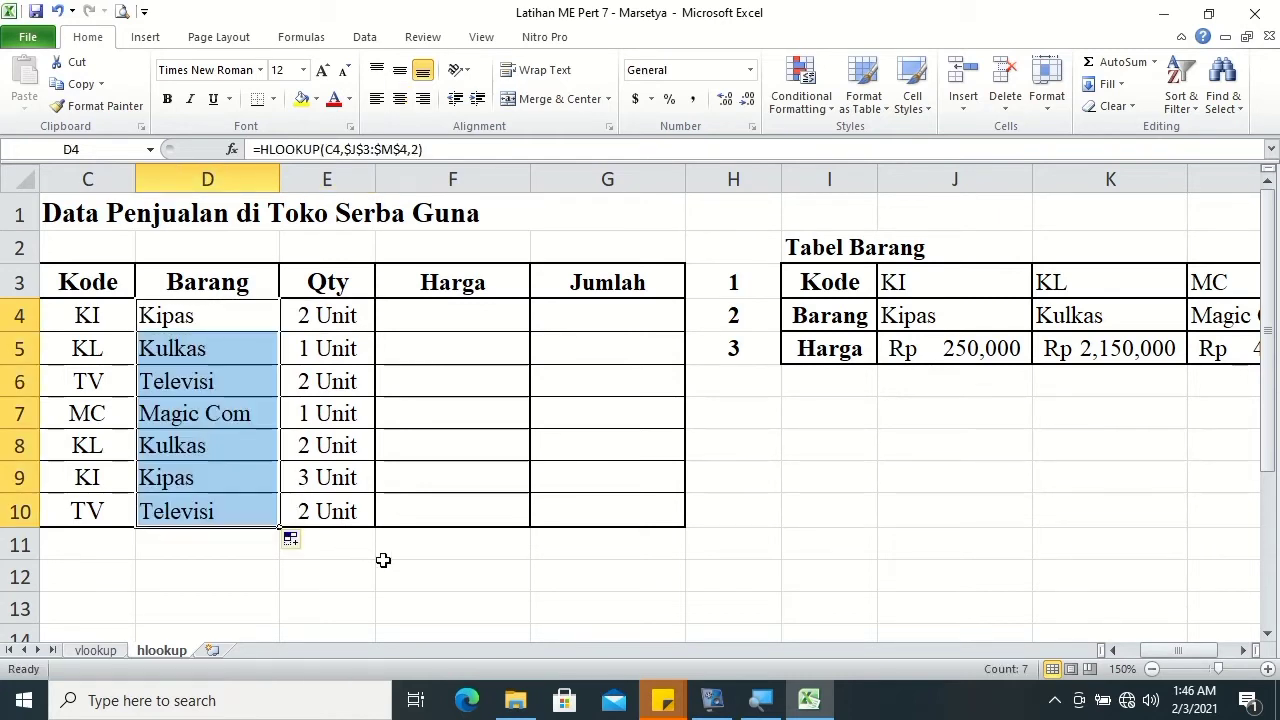
click(422, 581)
click(409, 320)
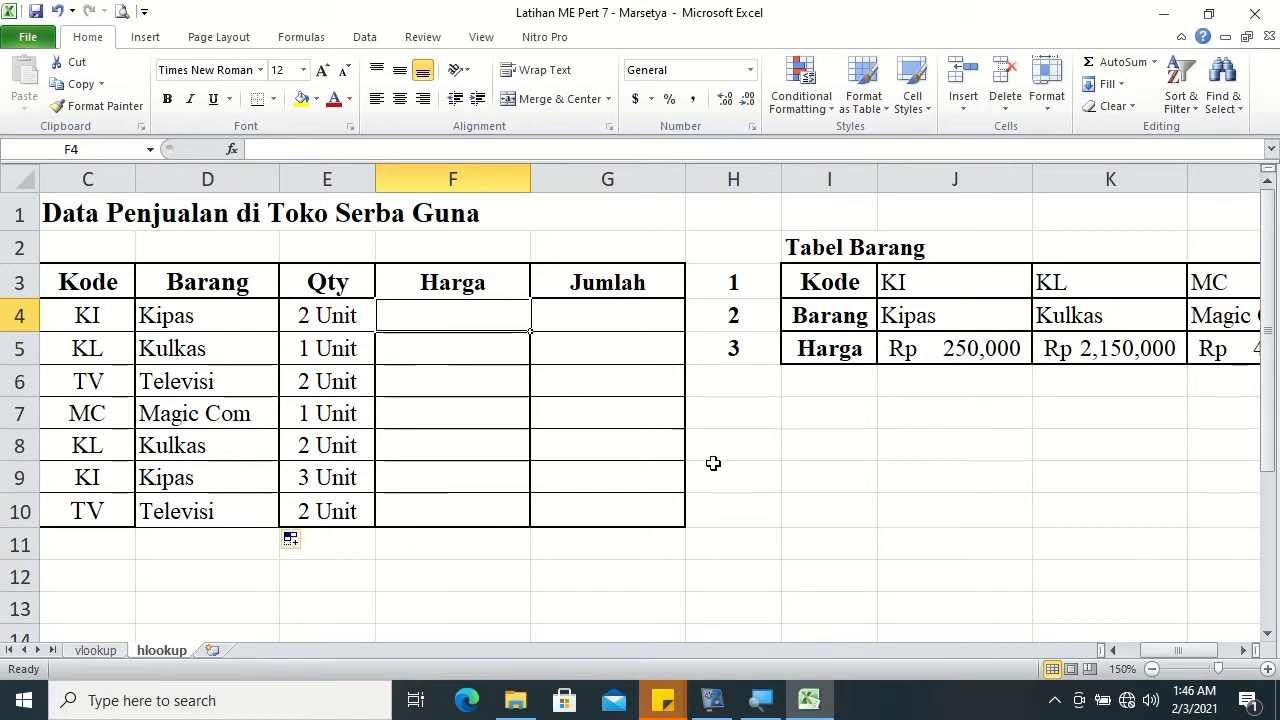
- Enter =HLOOKUP(C4,$J$3:$M$5,3) in F4 so Harga shows 250000
text(=hl)
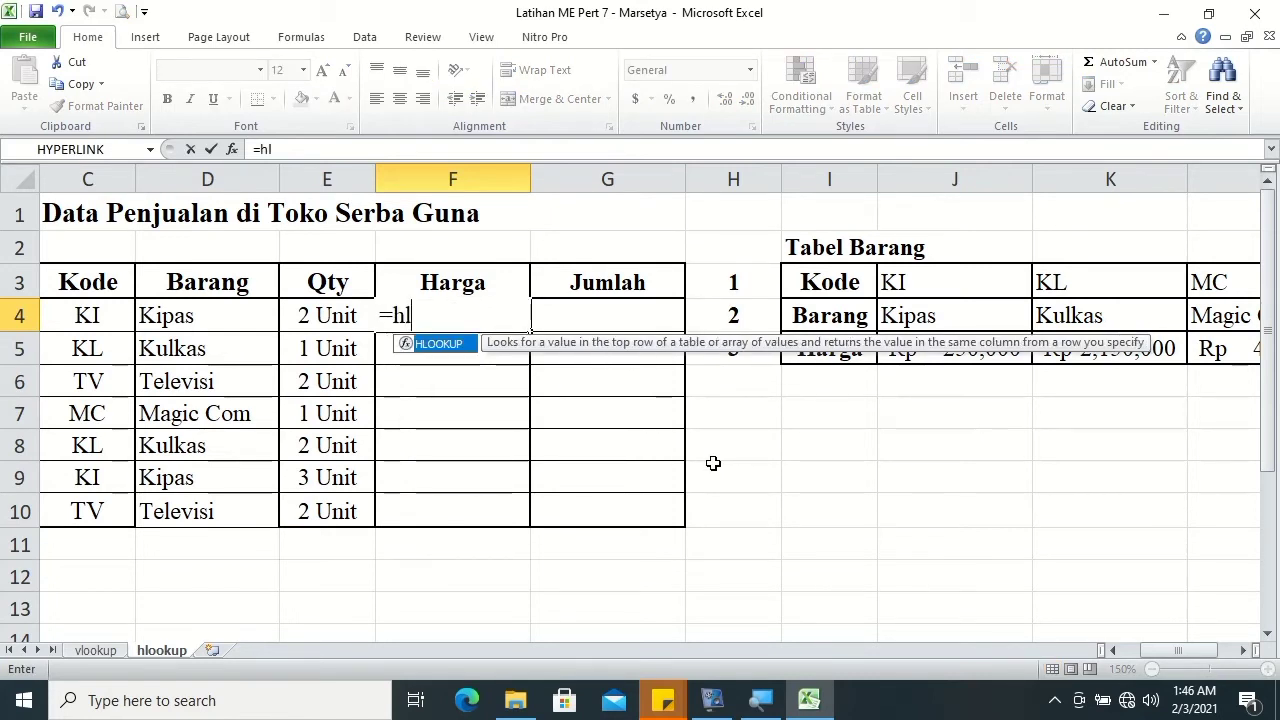
key(Tab)
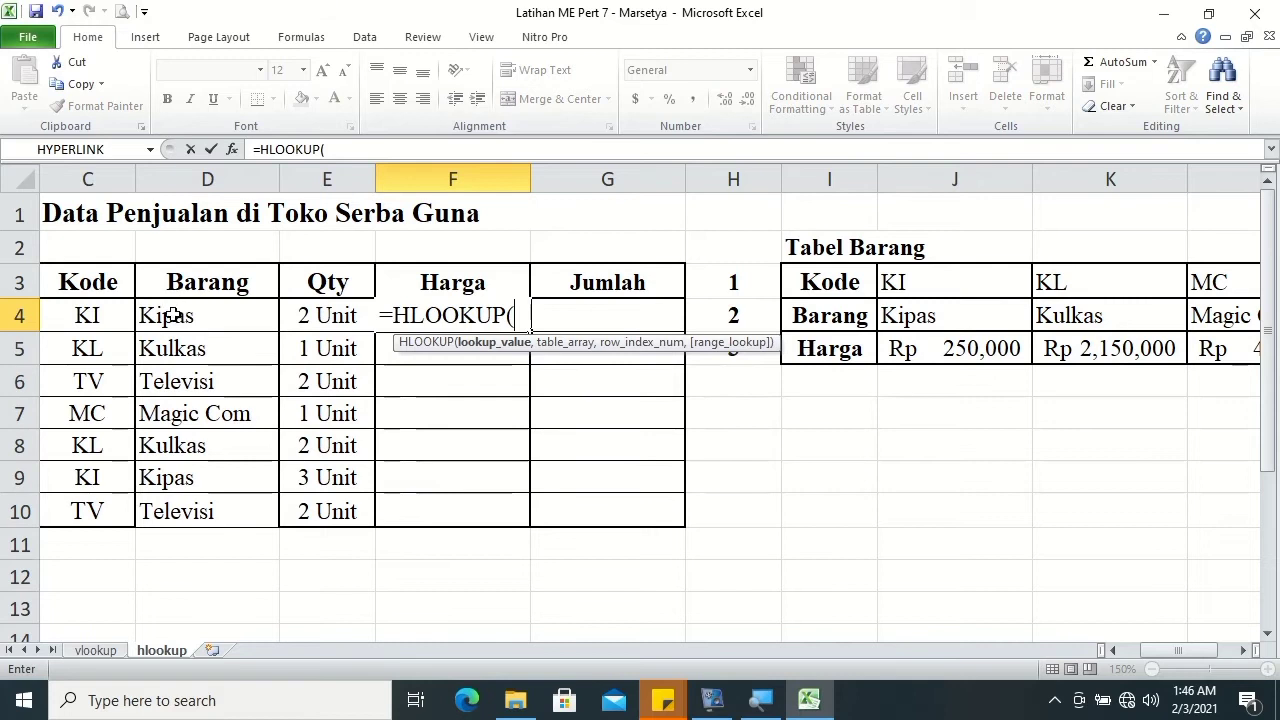
click(112, 319)
text(,)
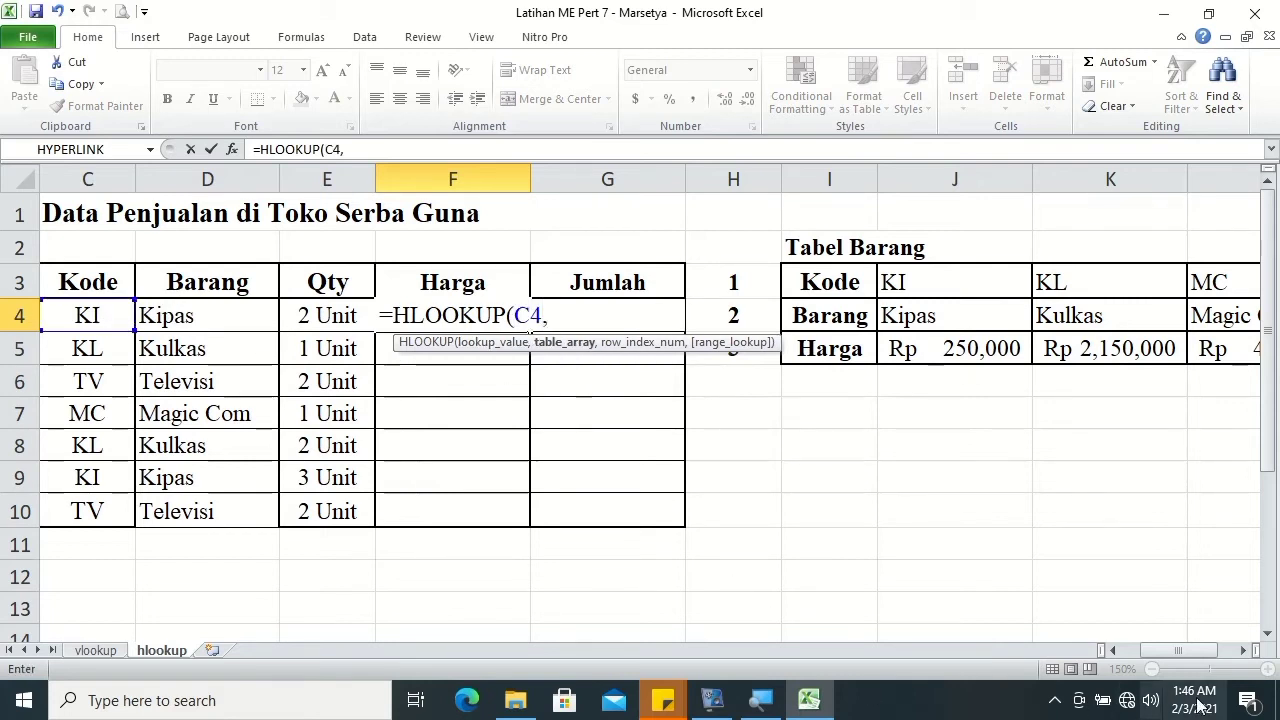
click(1253, 655)
click(641, 283)
shift+click(1163, 350)
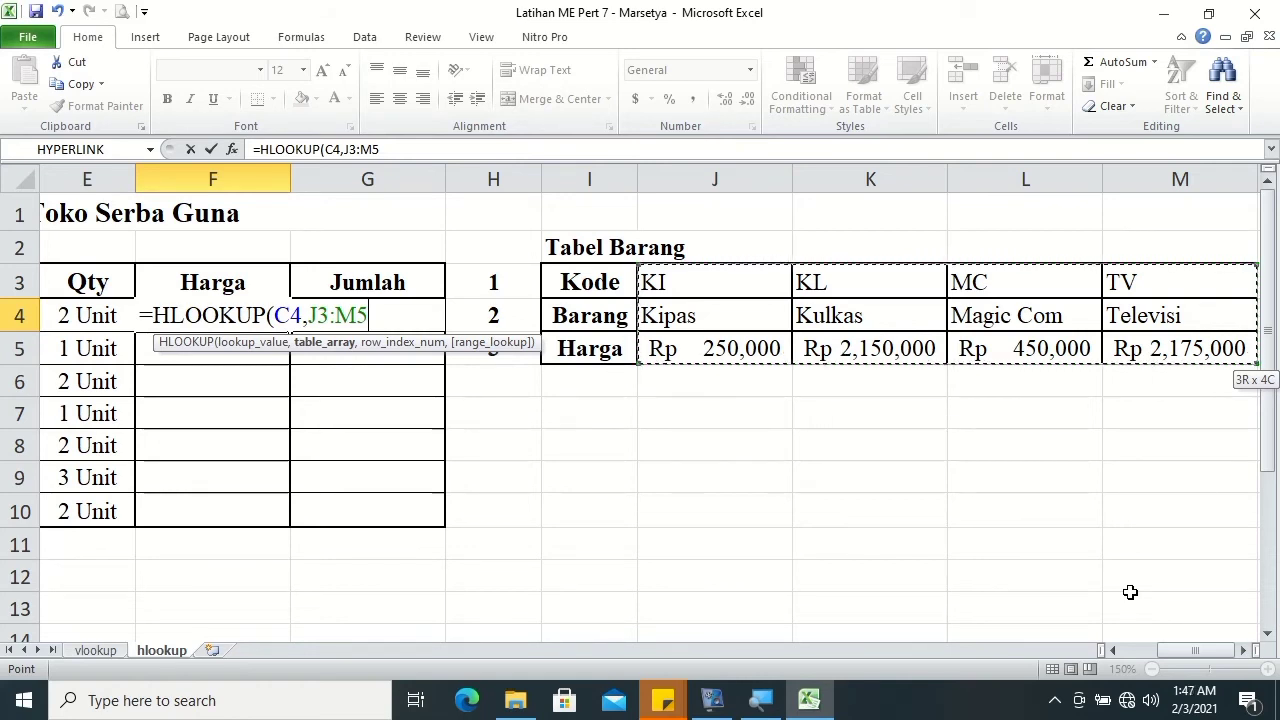
key(F4)
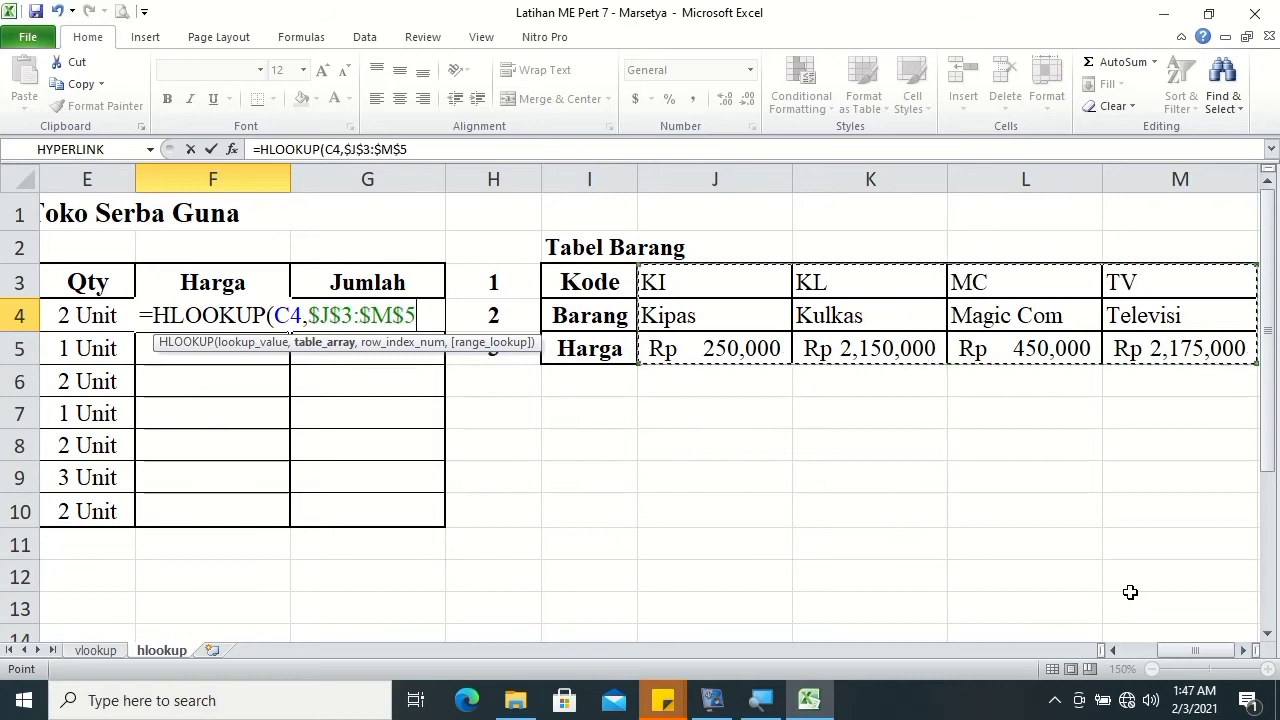
text(,)
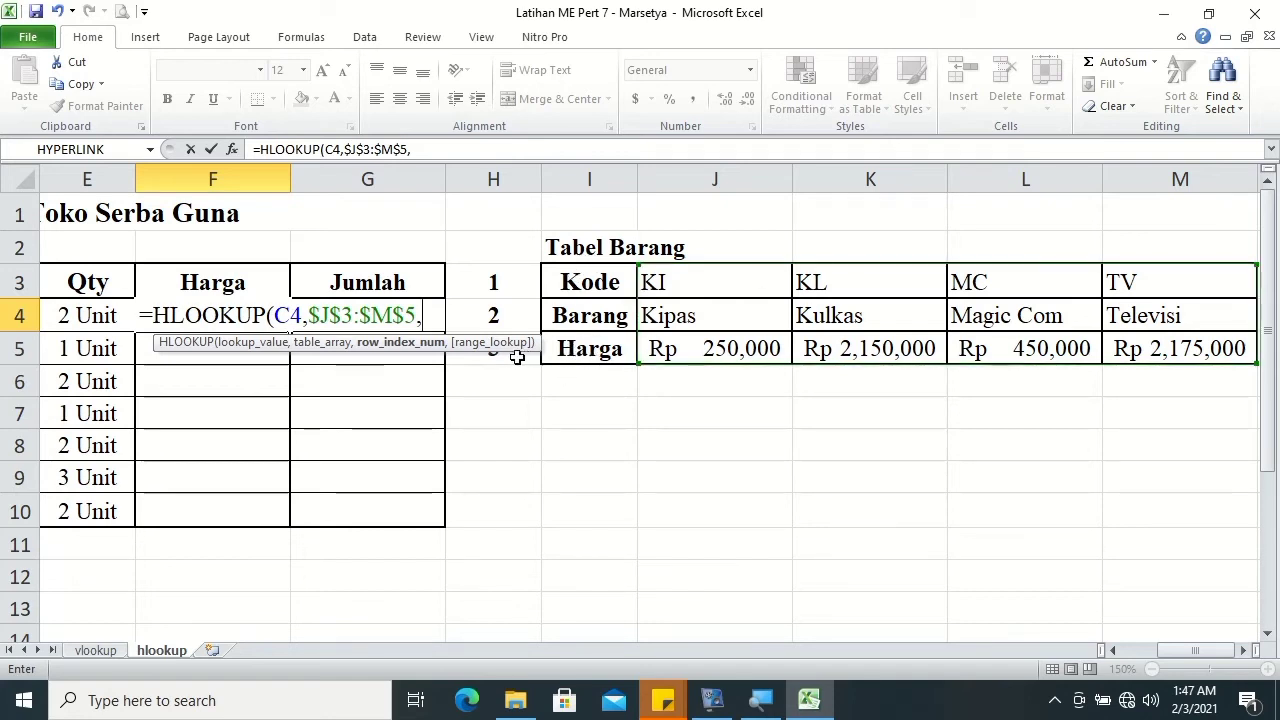
text(3)
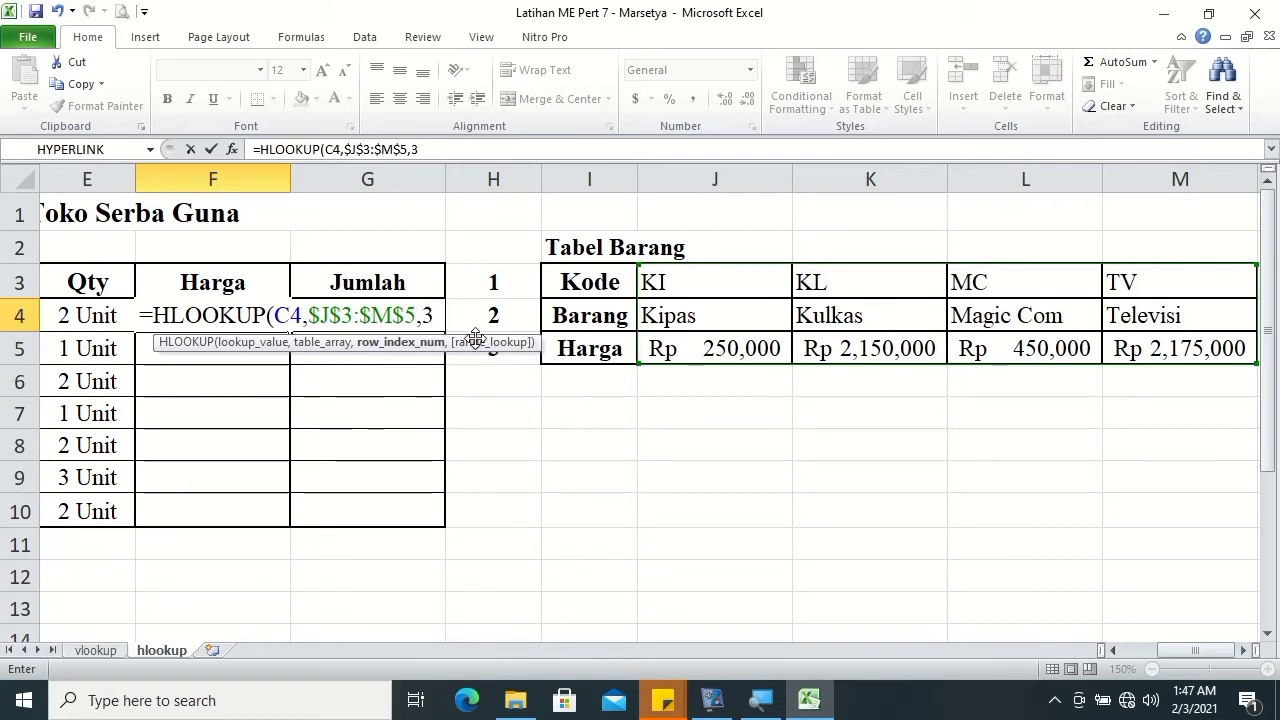
key(Tab)
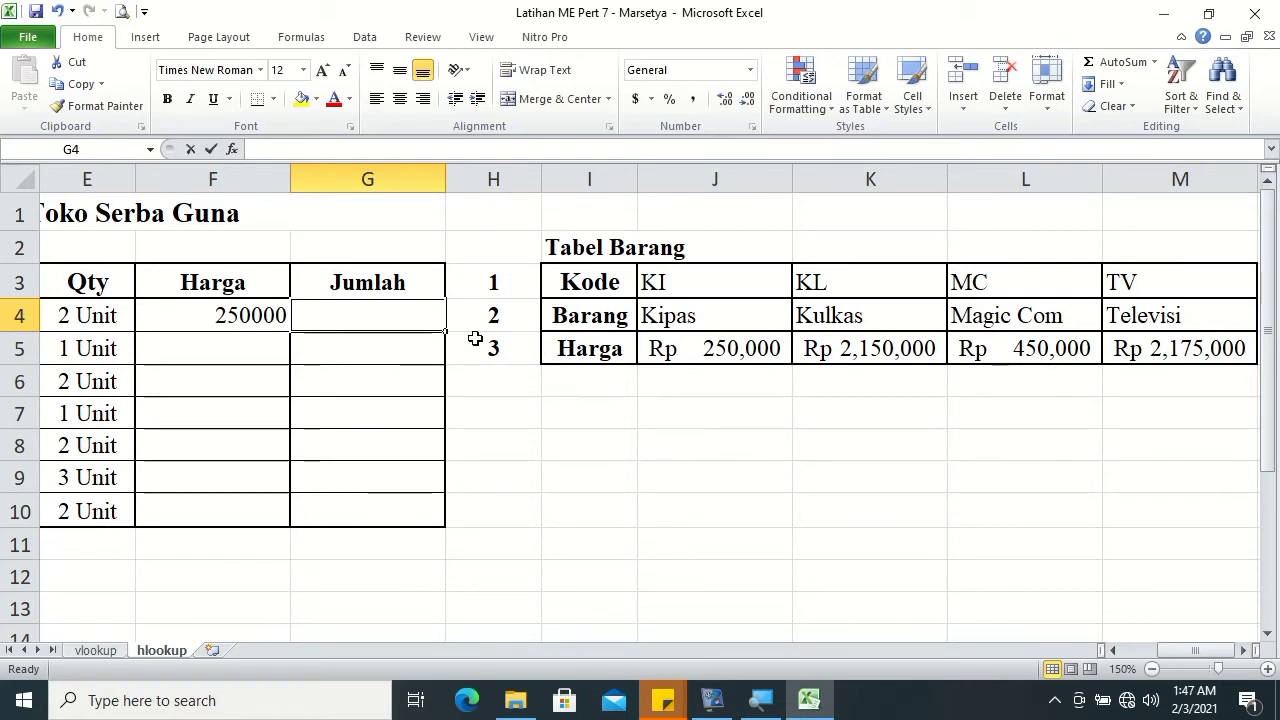
- Enter =E4*F4 in G4 to compute Jumlah
text(=)
click(101, 313)
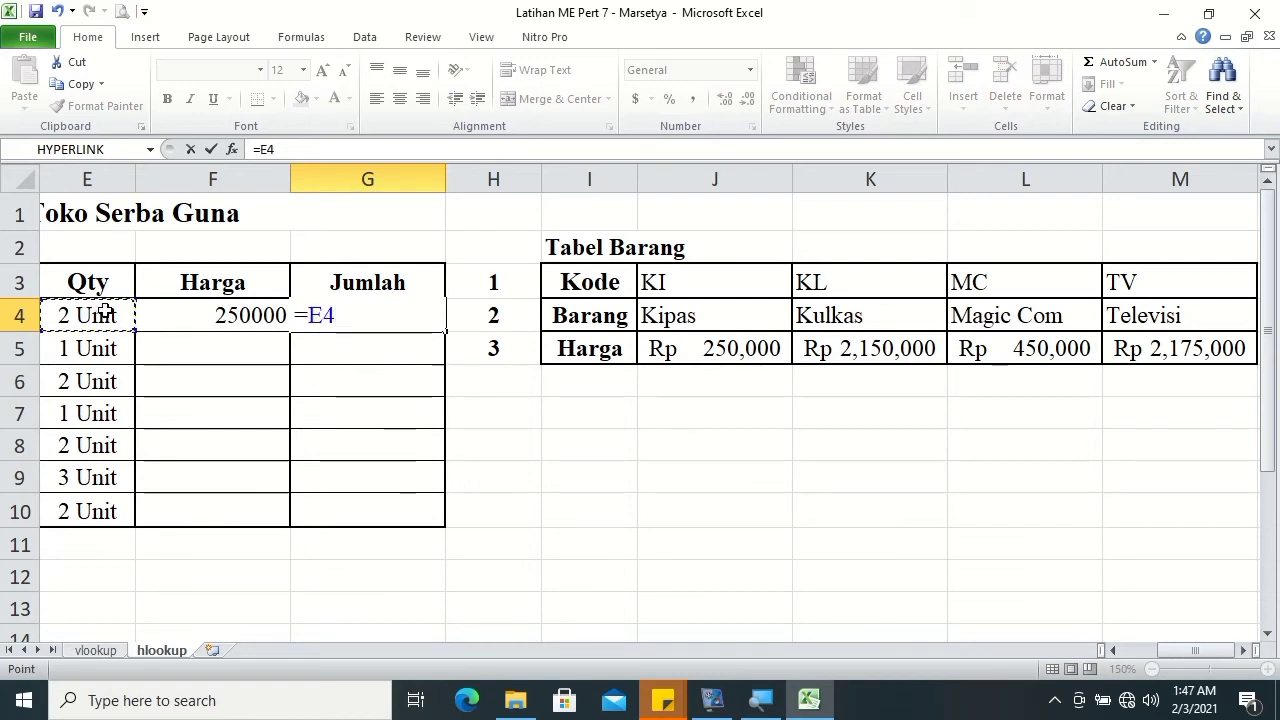
text(*)
click(215, 307)
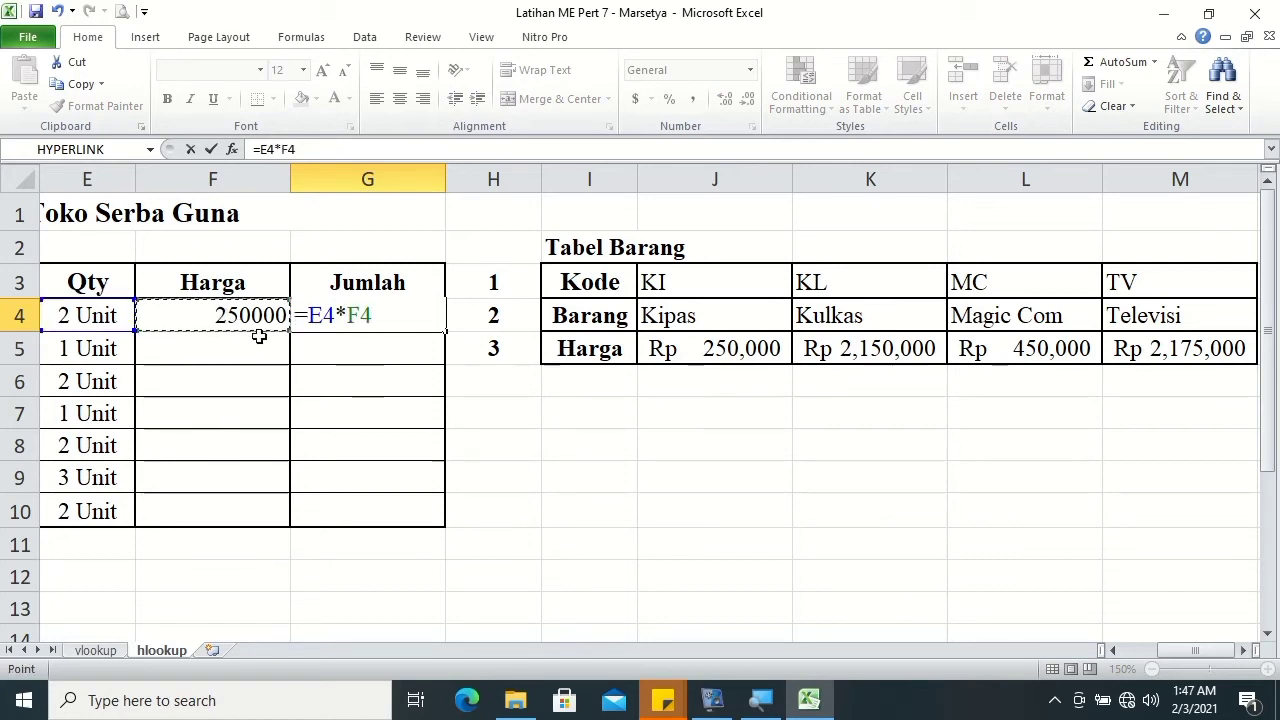
key(Return)
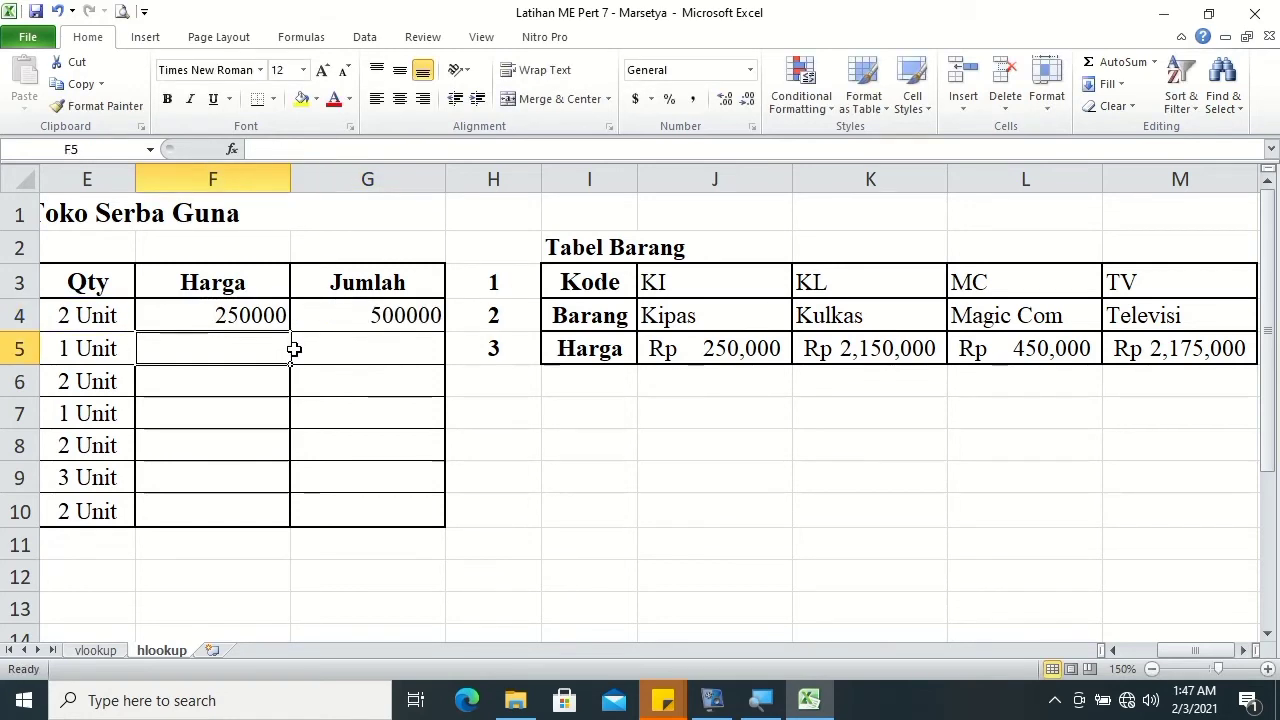
- Format the row 4 Harga and Jumlah cells as Accounting with Rp Indonesian and 0 decimals
drag(262, 315, 386, 318)
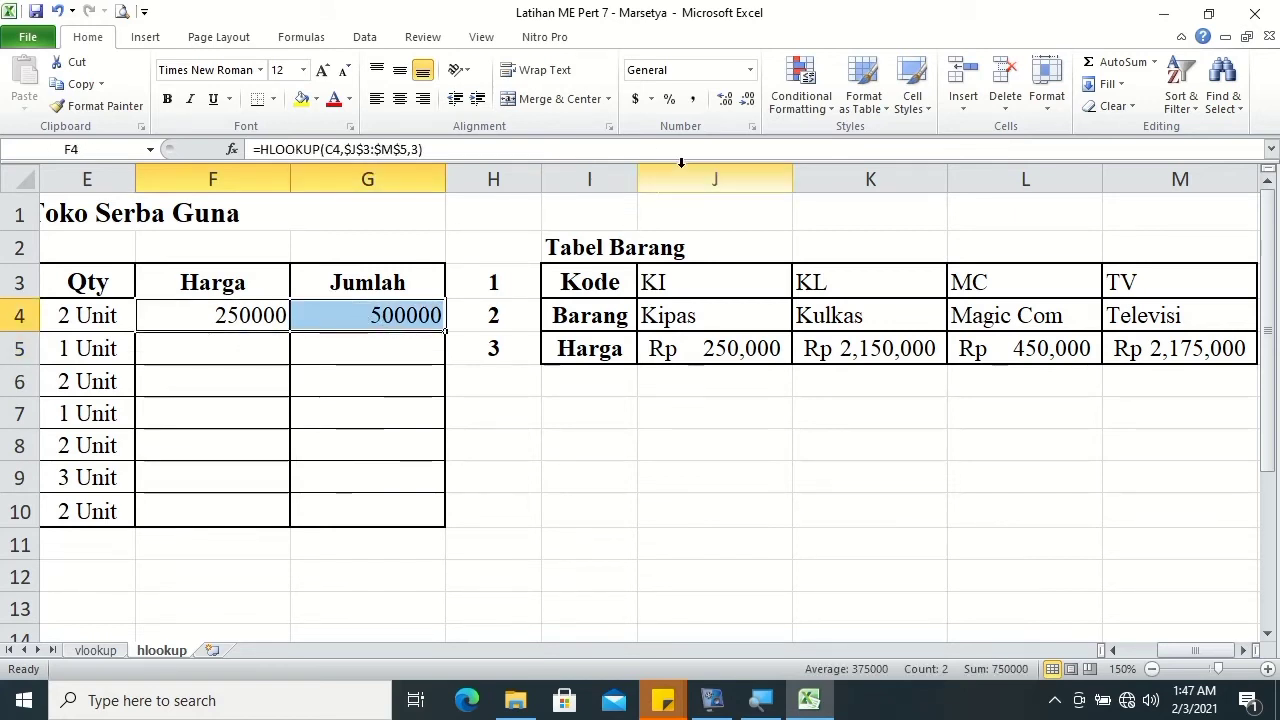
click(651, 99)
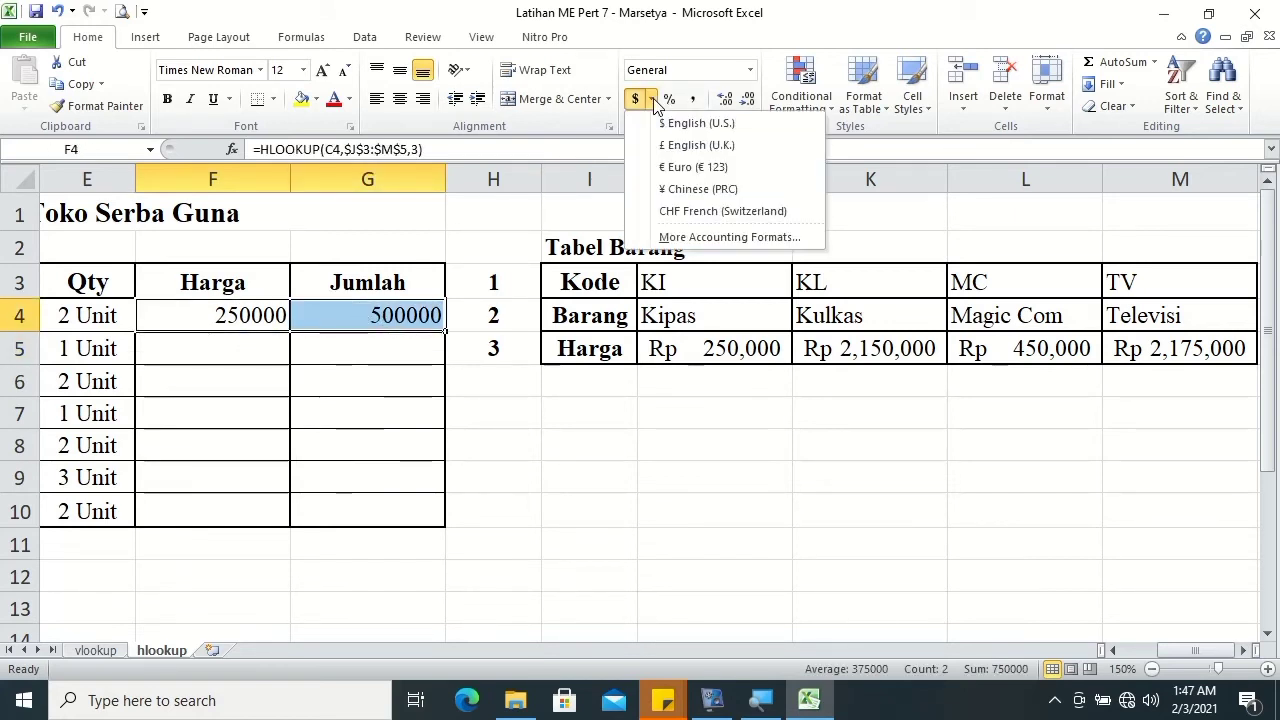
click(690, 238)
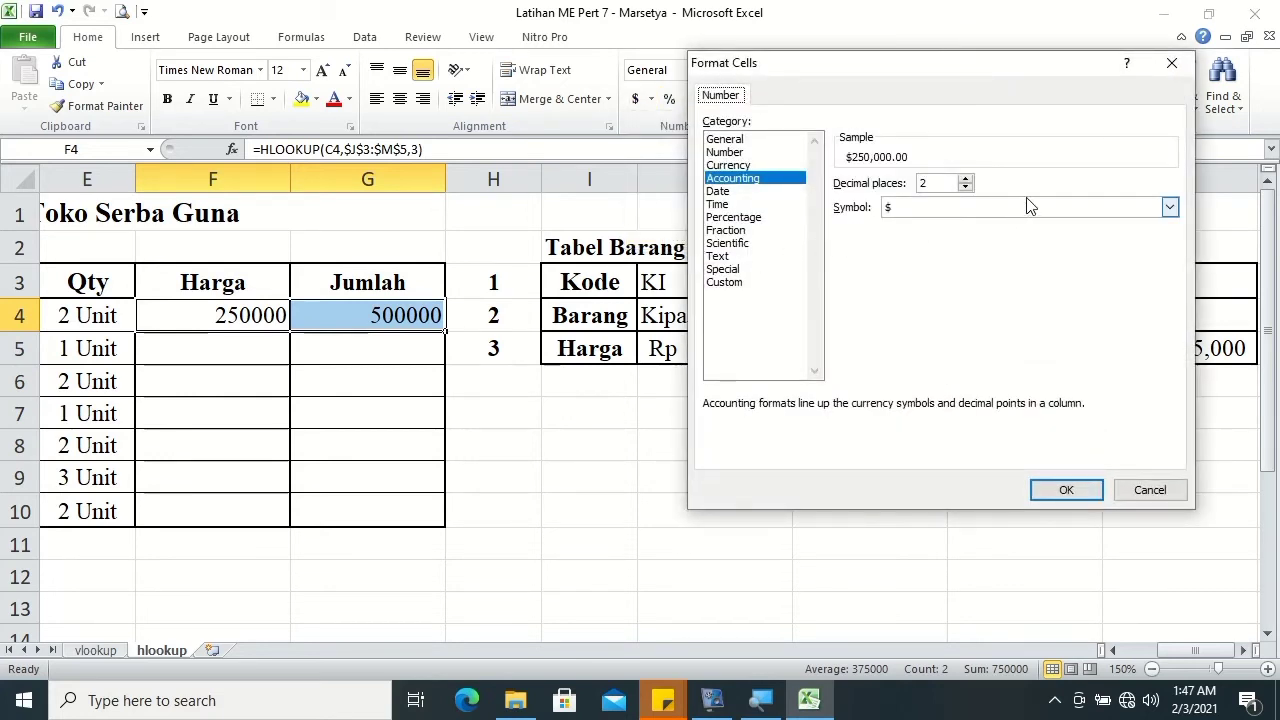
double_click(966, 187)
click(1170, 207)
drag(1172, 234, 1174, 297)
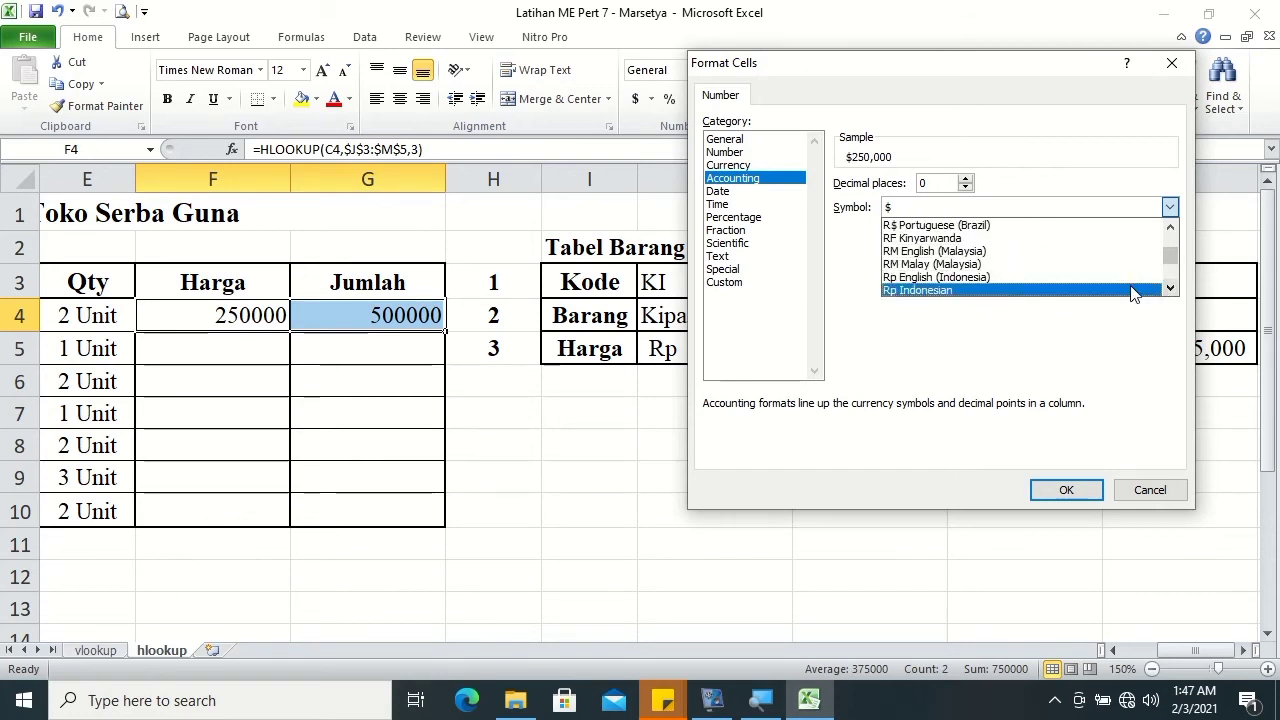
click(1131, 289)
click(1052, 492)
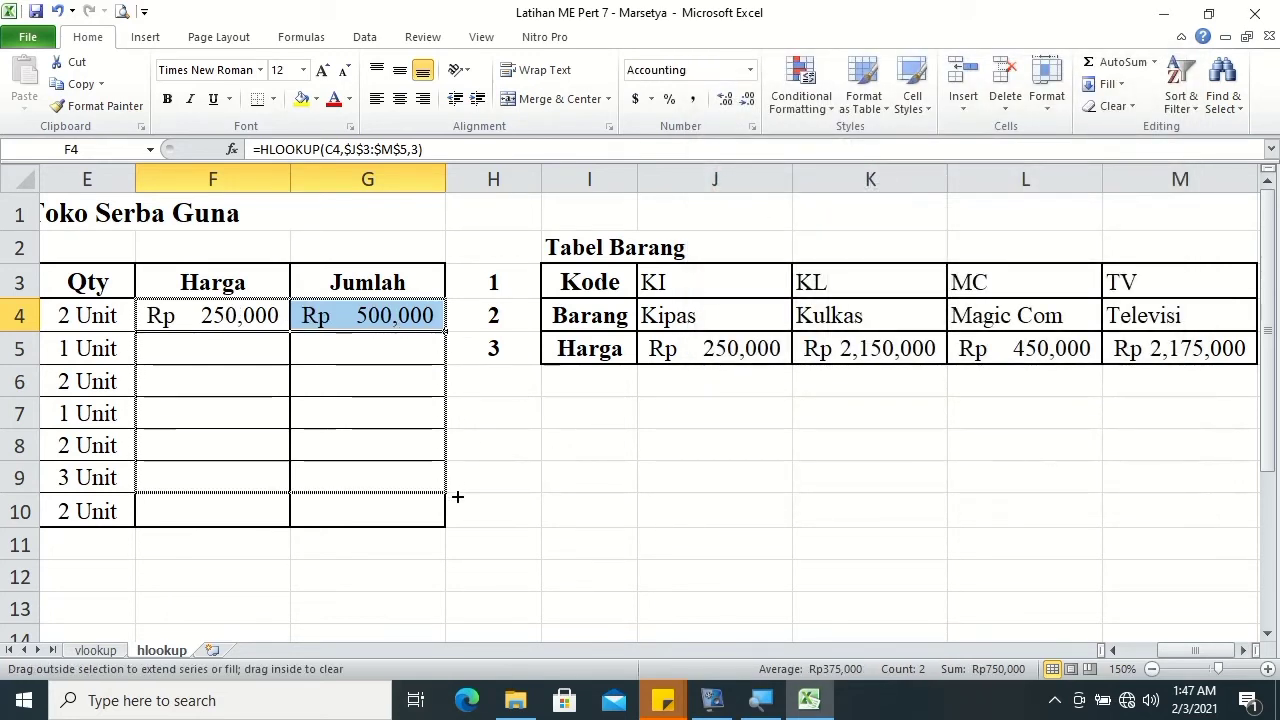
- Fill the Harga and Jumlah formulas down to row 10, then select the table cells
drag(447, 345, 449, 523)
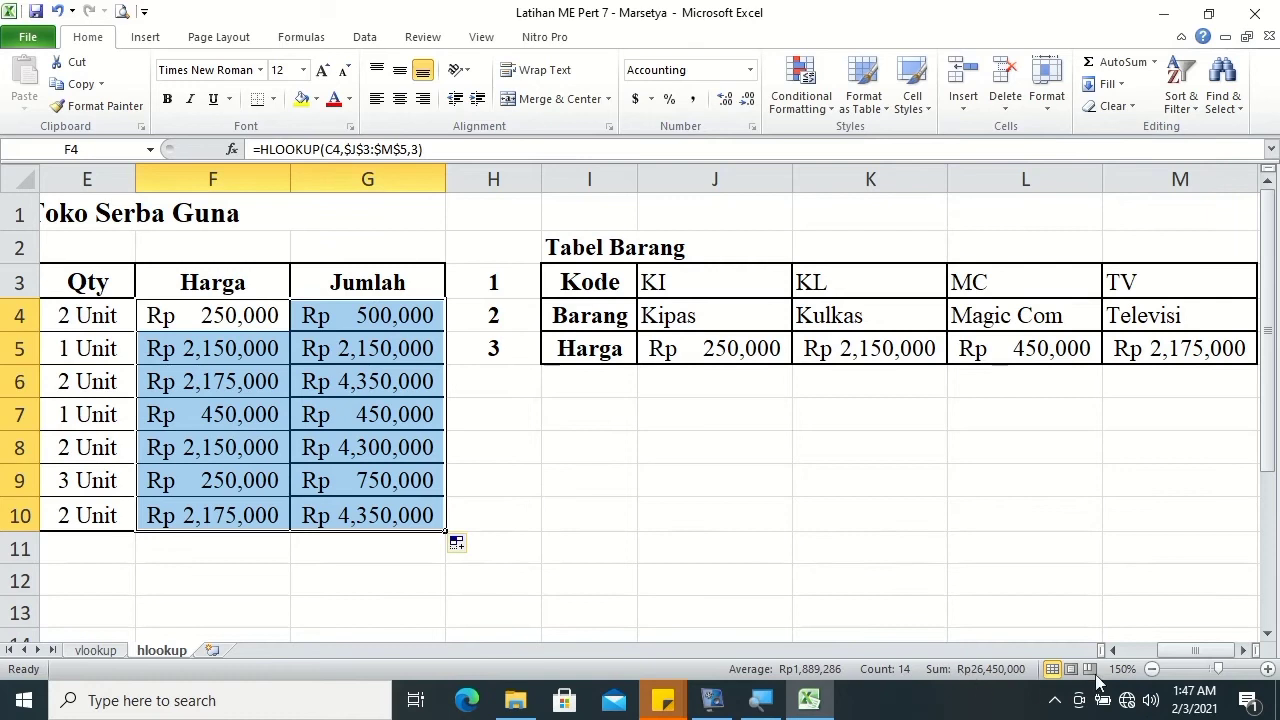
click(1112, 650)
click(1113, 650)
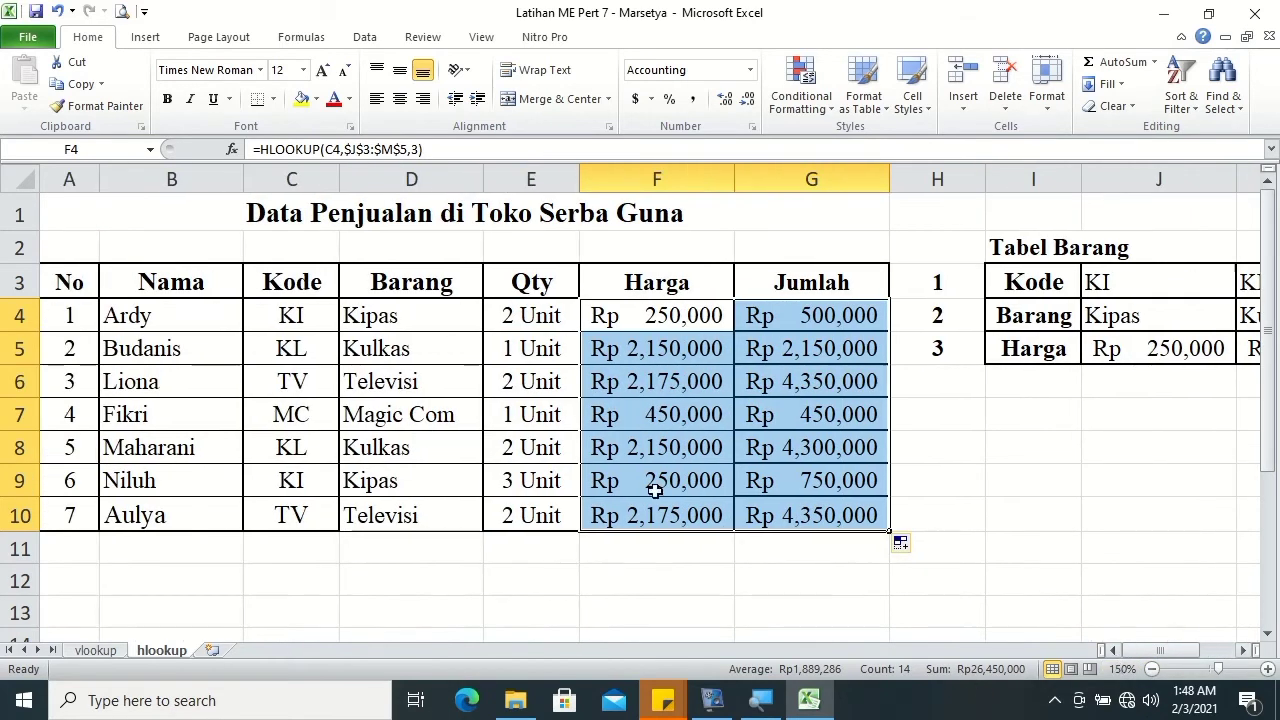
mouse_move(385, 320)
mouse_down()
mouse_move(737, 410)
mouse_move(856, 512)
mouse_up()
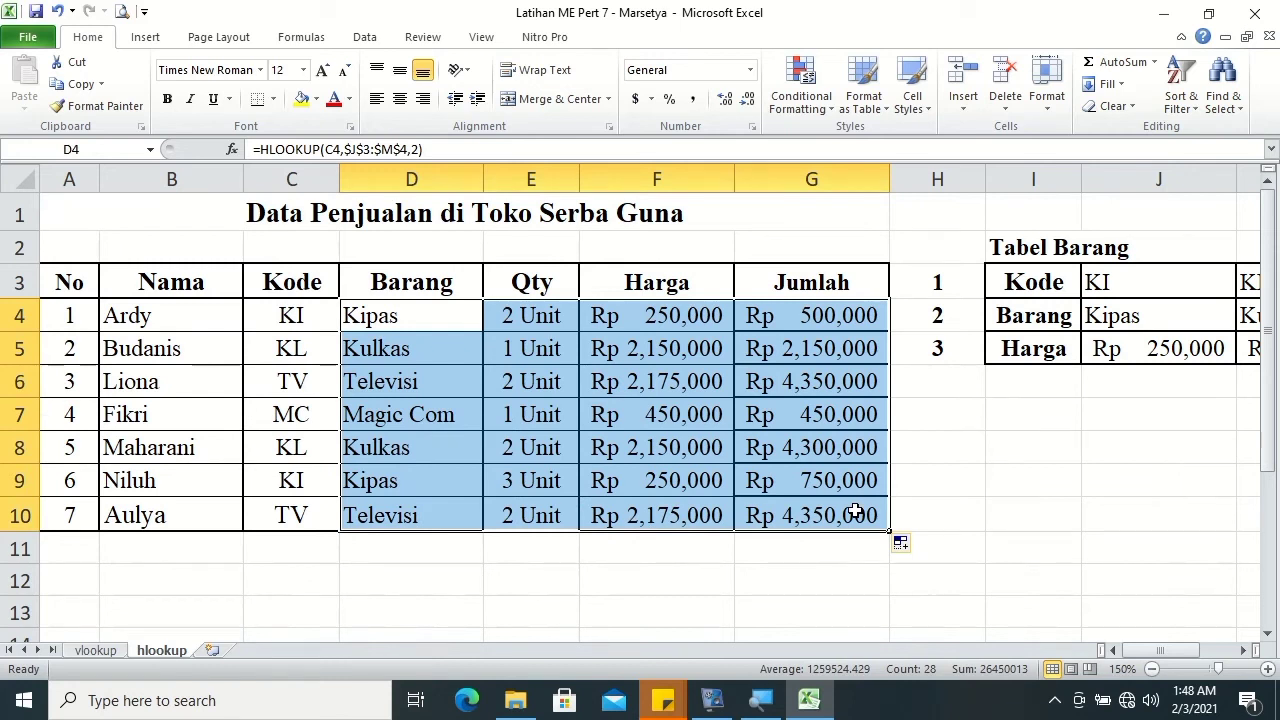
- Add bottom and inside horizontal borders to the Barang–Jumlah cells D4:G10
right_click(856, 512)
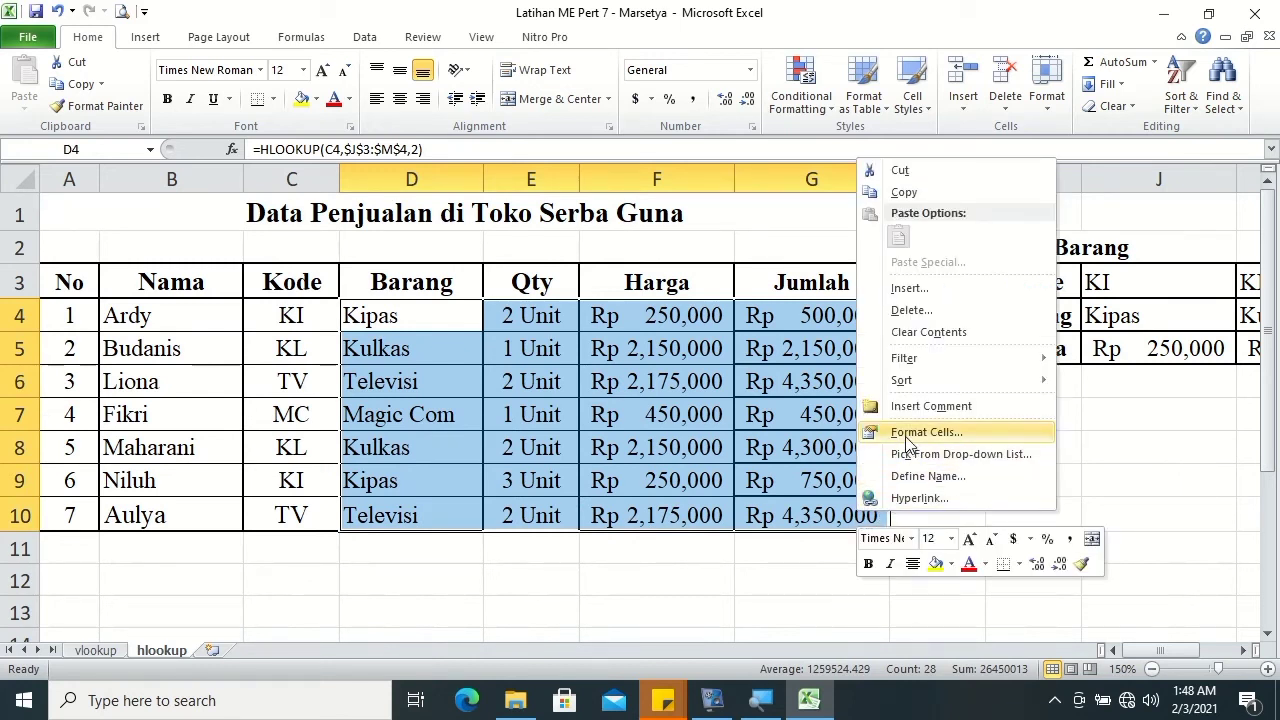
click(908, 432)
click(857, 241)
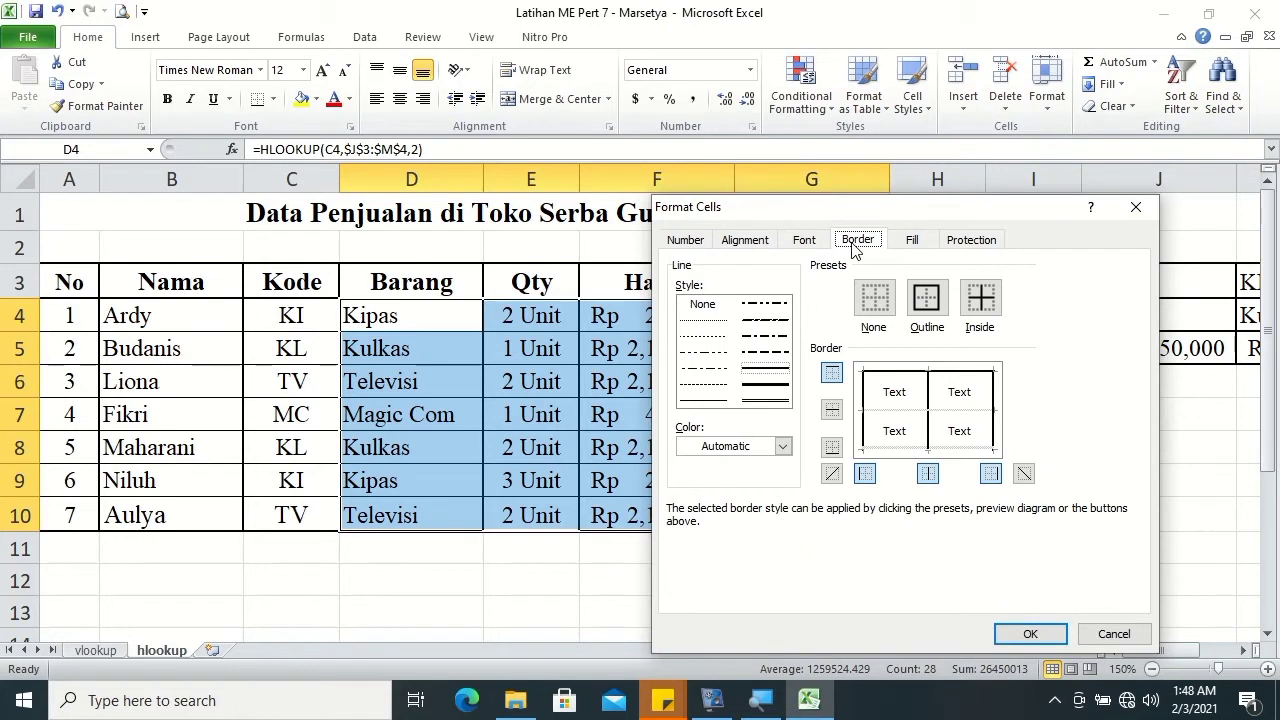
click(889, 450)
click(703, 401)
click(886, 411)
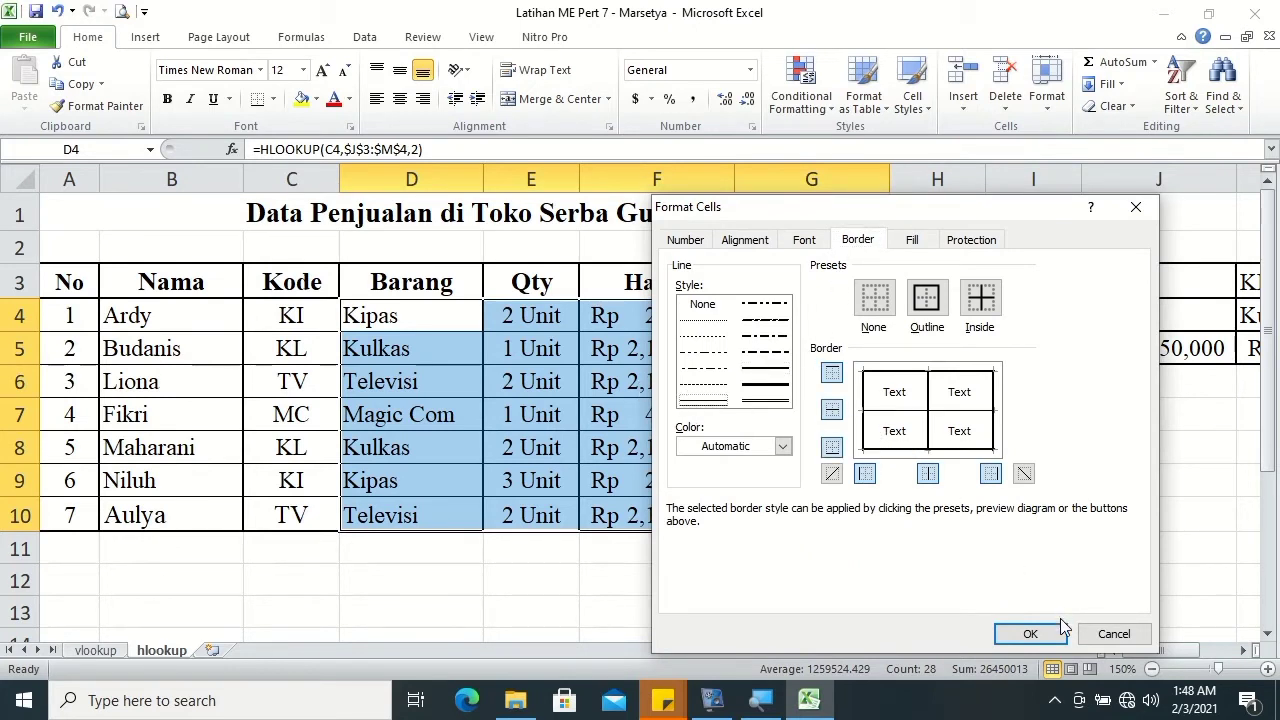
click(1030, 633)
click(918, 578)
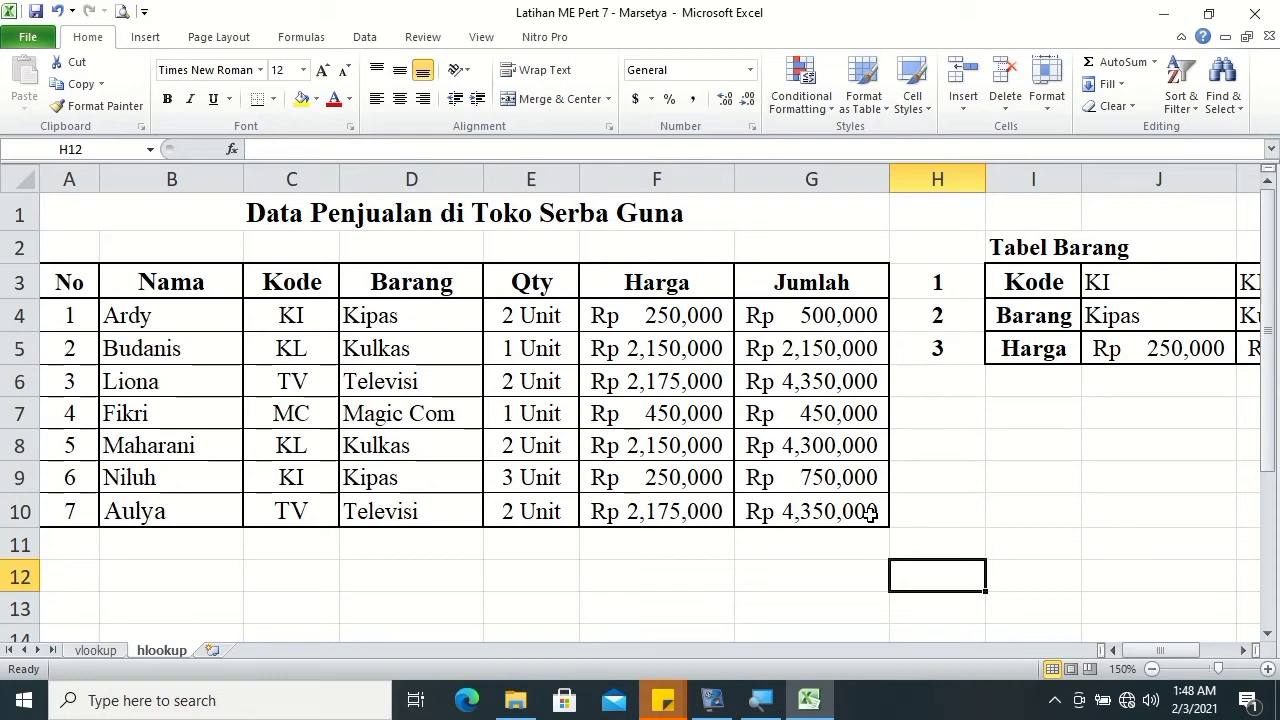
click(1035, 268)
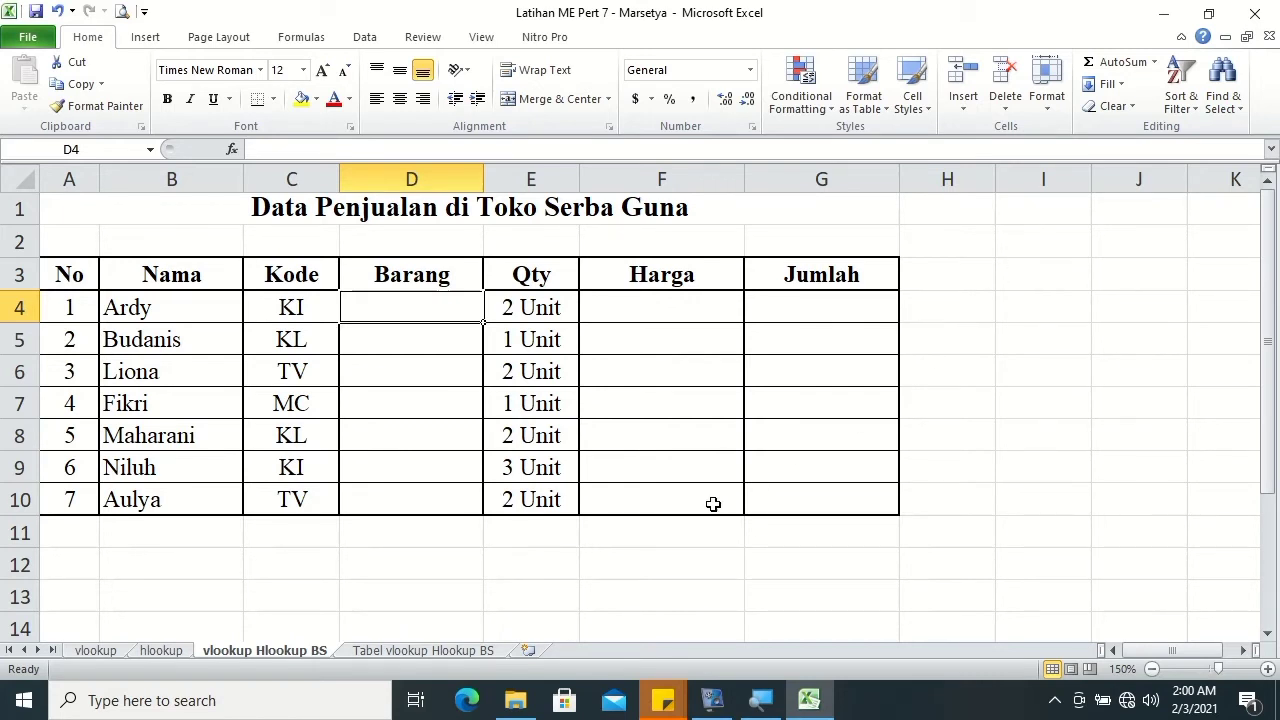
- Review the Tabel vlookup Hlookup BS sheet, then begin an HLOOKUP formula in D4
click(434, 651)
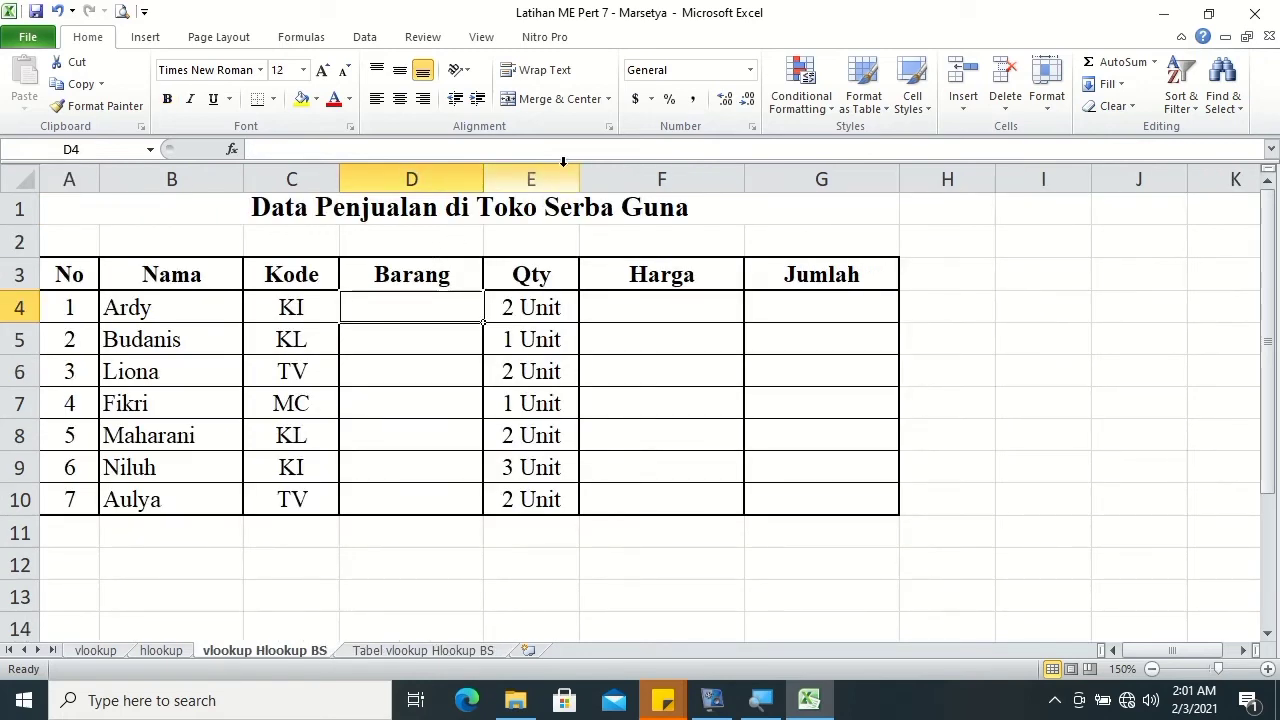
text(=)
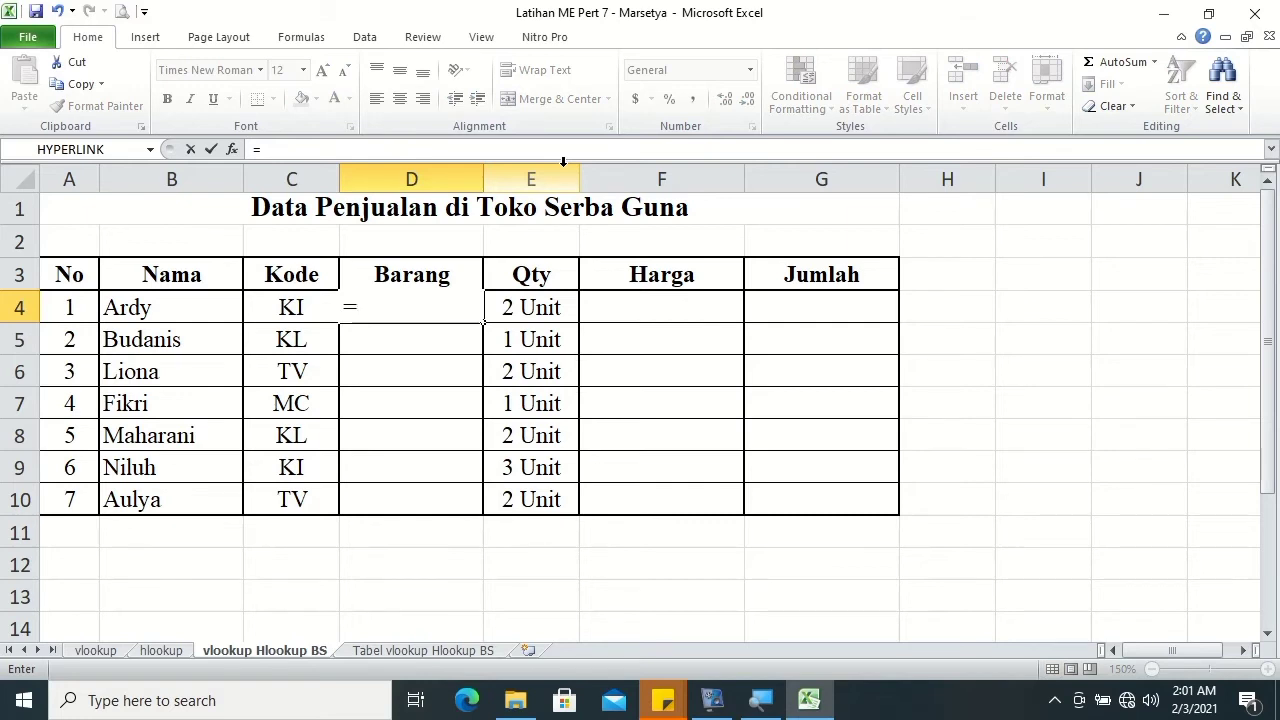
text(hl)
- Enter =HLOOKUP(C4,'Tabel vlookup Hlookup BS'!$F$3:$I$4,2) in D4
key(Tab)
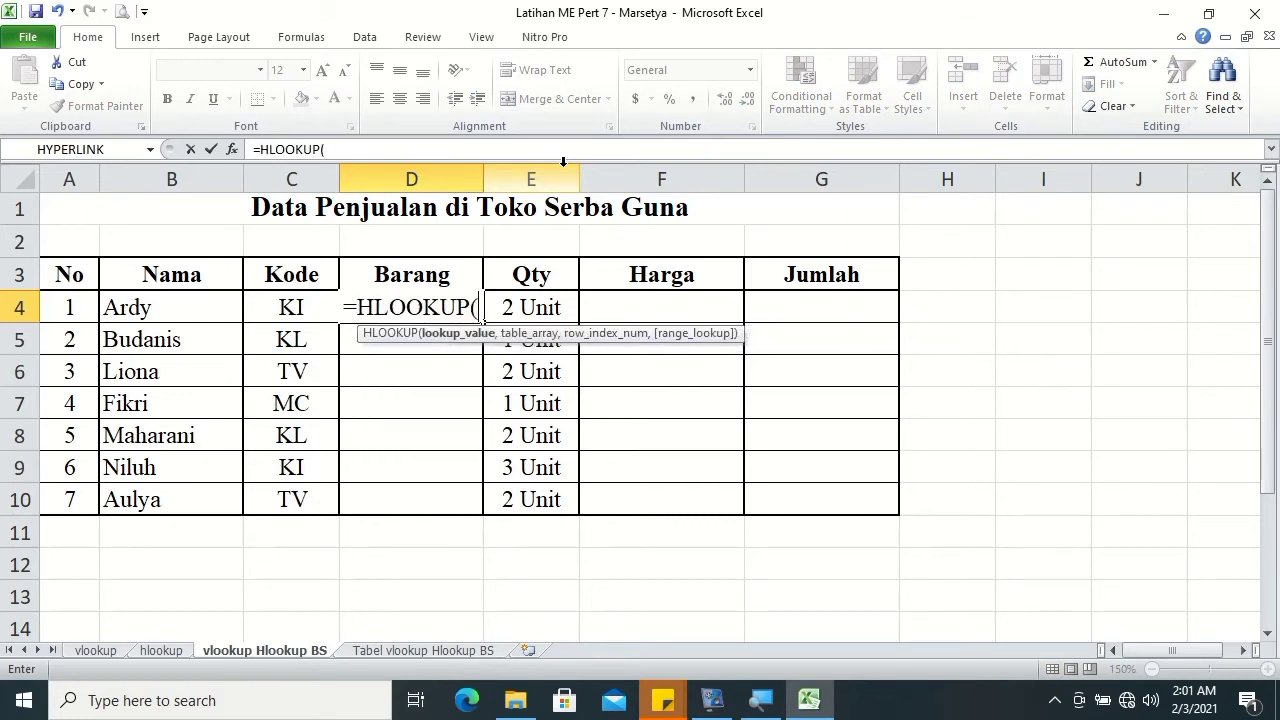
click(297, 299)
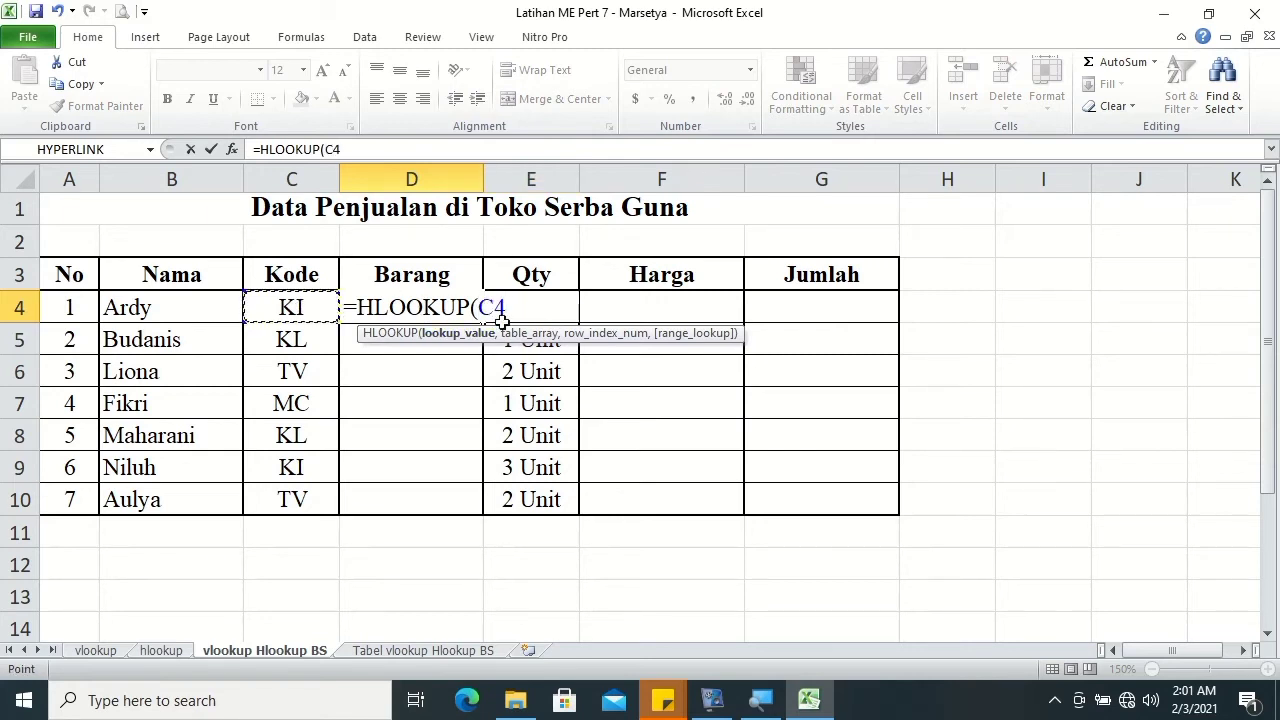
text(,)
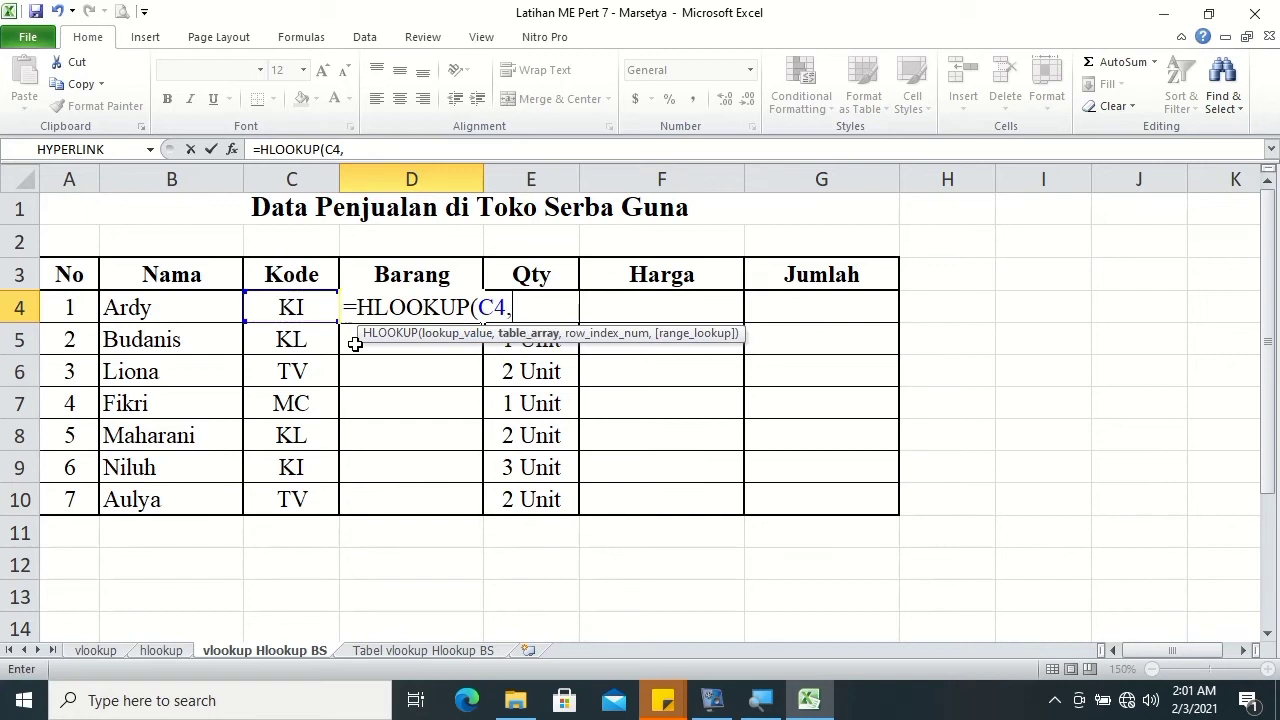
click(408, 652)
click(648, 281)
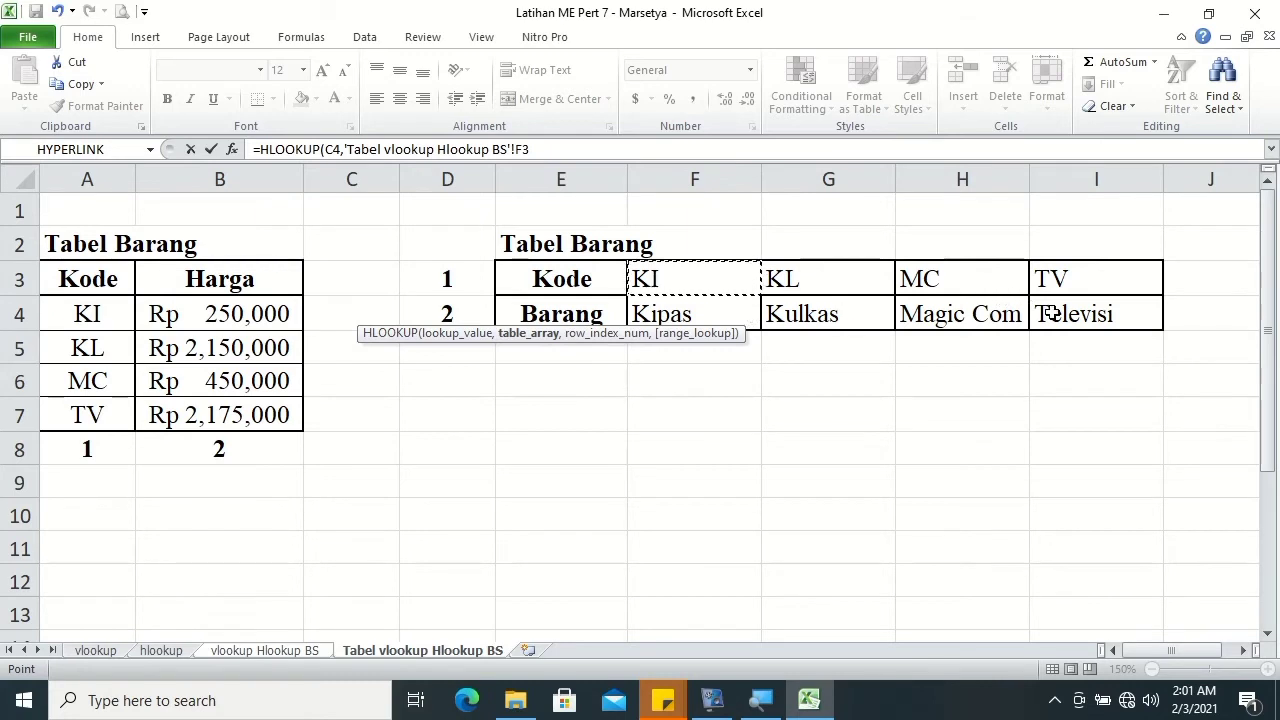
drag(1001, 298, 1056, 314)
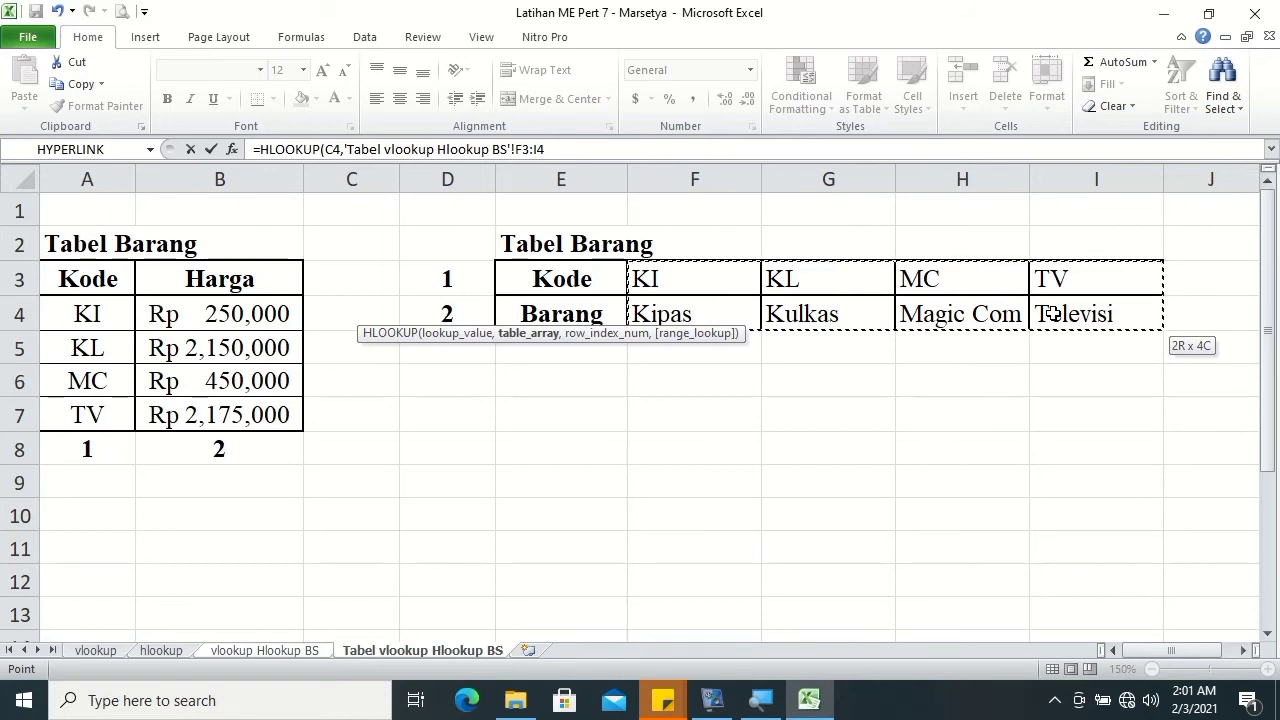
key(F4)
text($I$4,2)
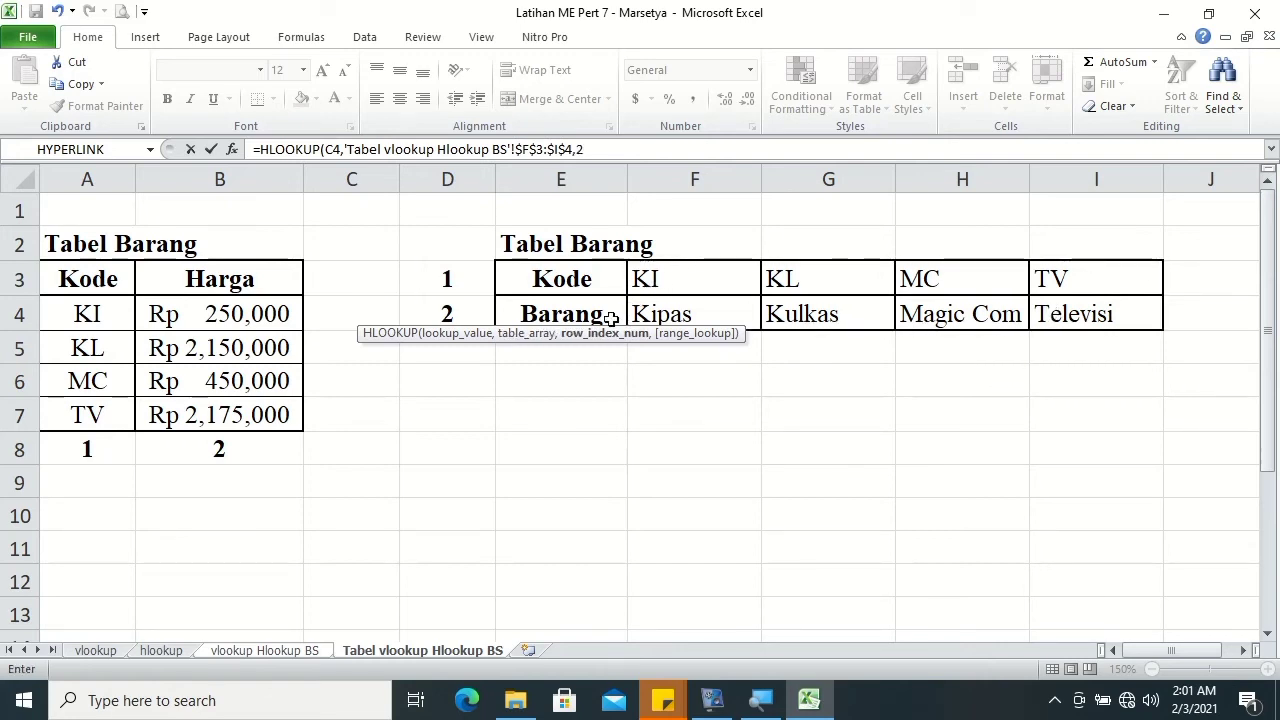
key(Return)
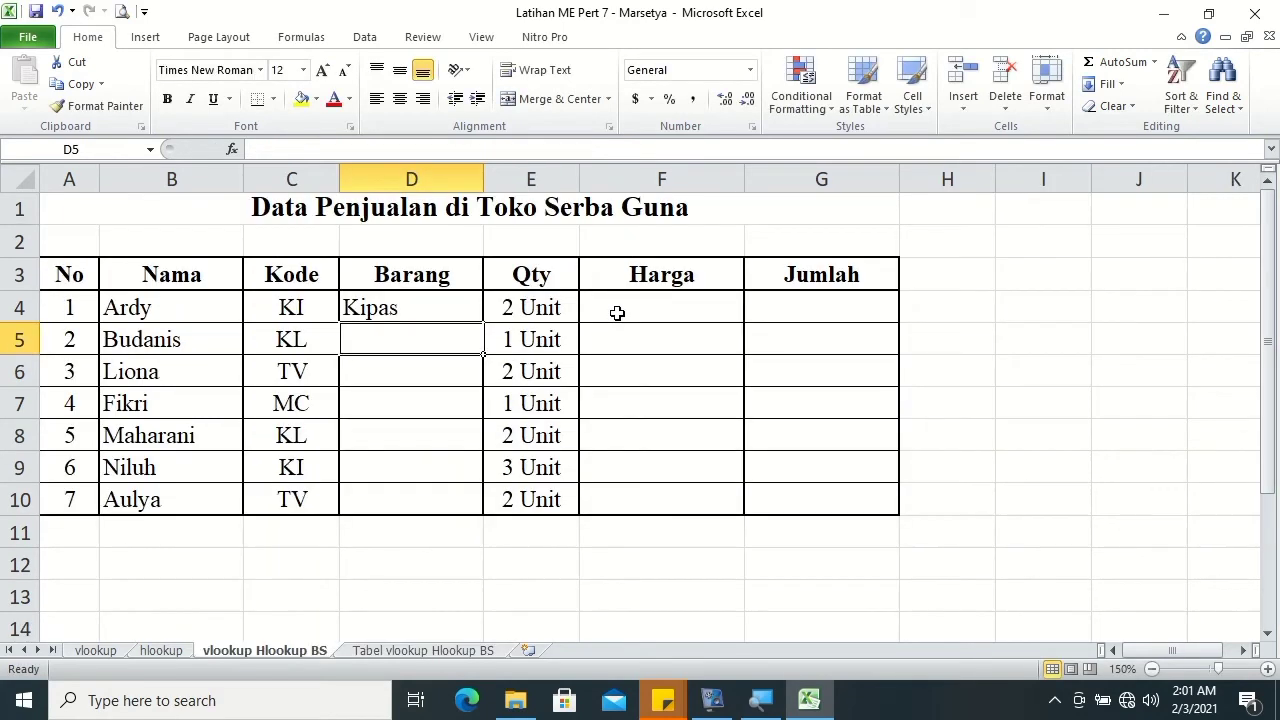
- Copy the D4 HLOOKUP formula down to D10
click(460, 308)
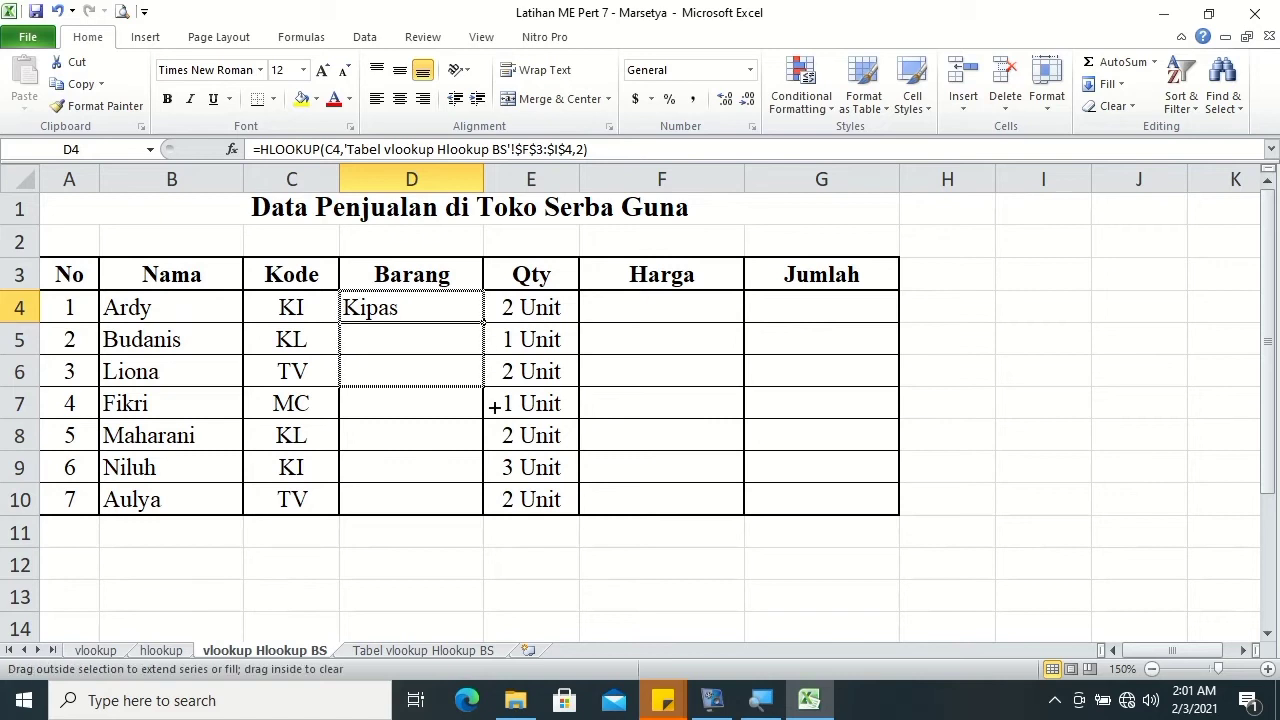
drag(483, 323, 490, 512)
click(420, 557)
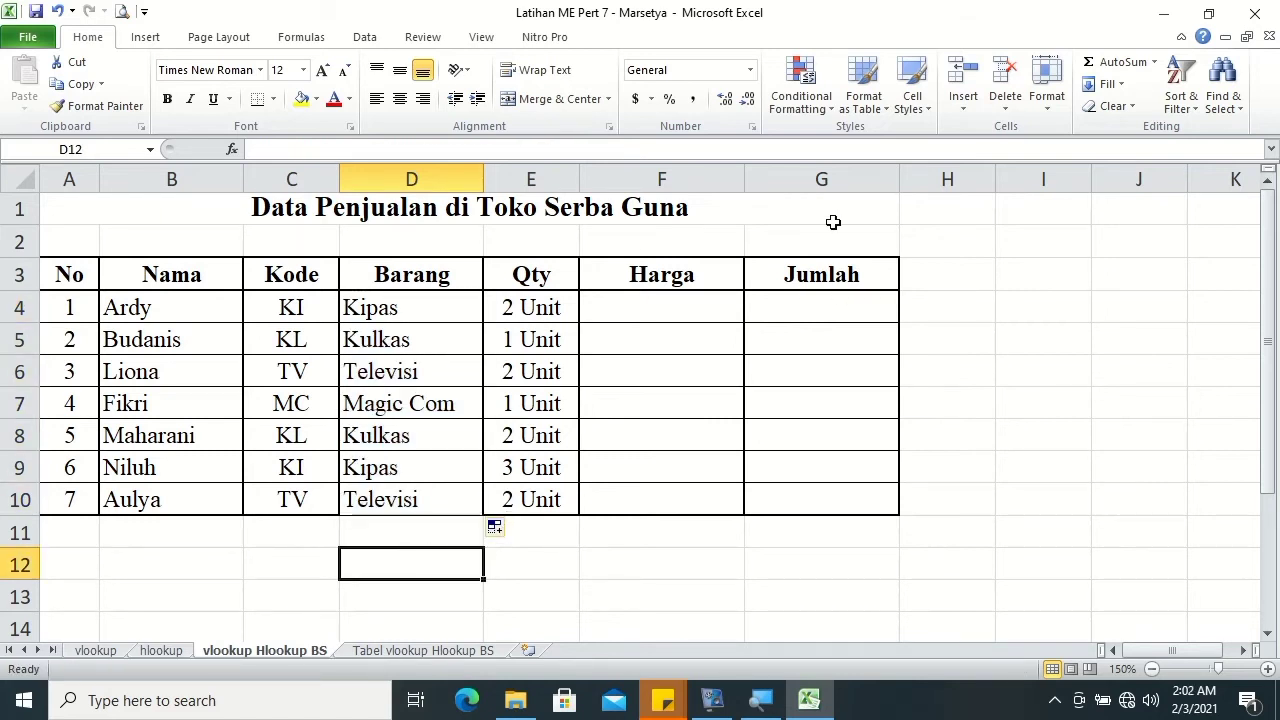
- Enter =VLOOKUP(C4,'Tabel vlookup Hlookup BS'!$A$4:$B$7,2) in F4, returning 250000
click(700, 311)
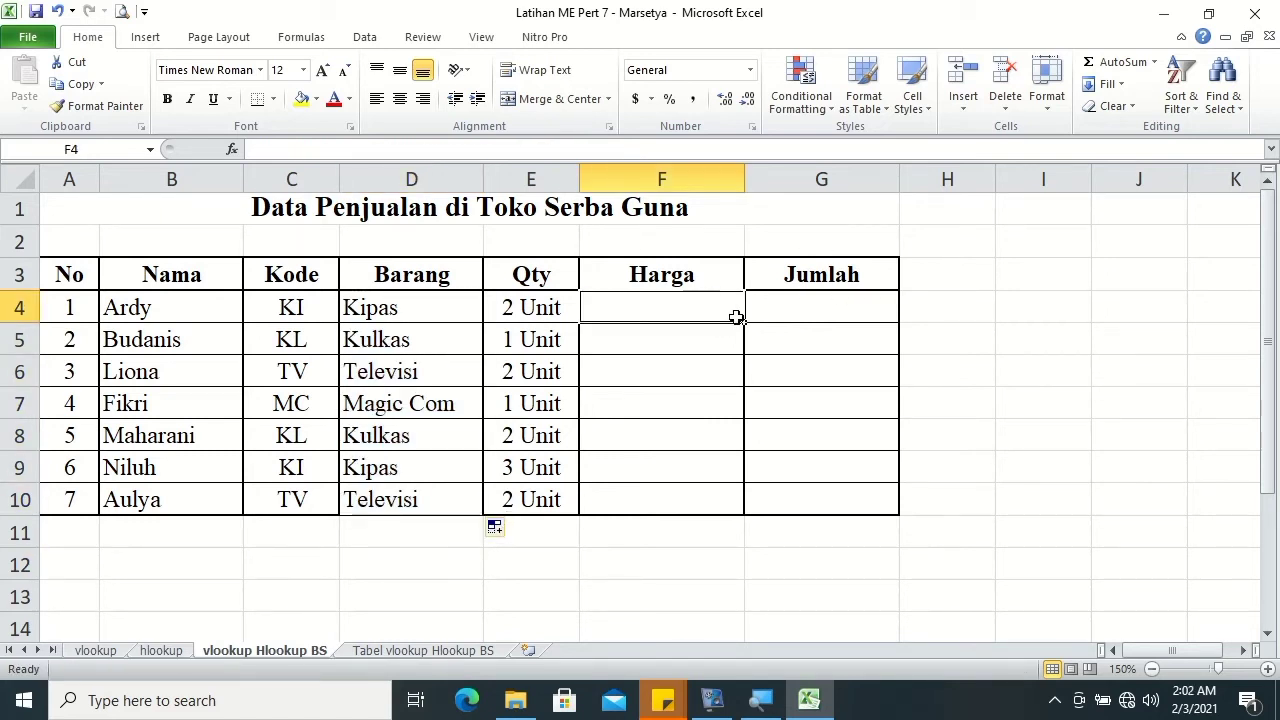
text(=)
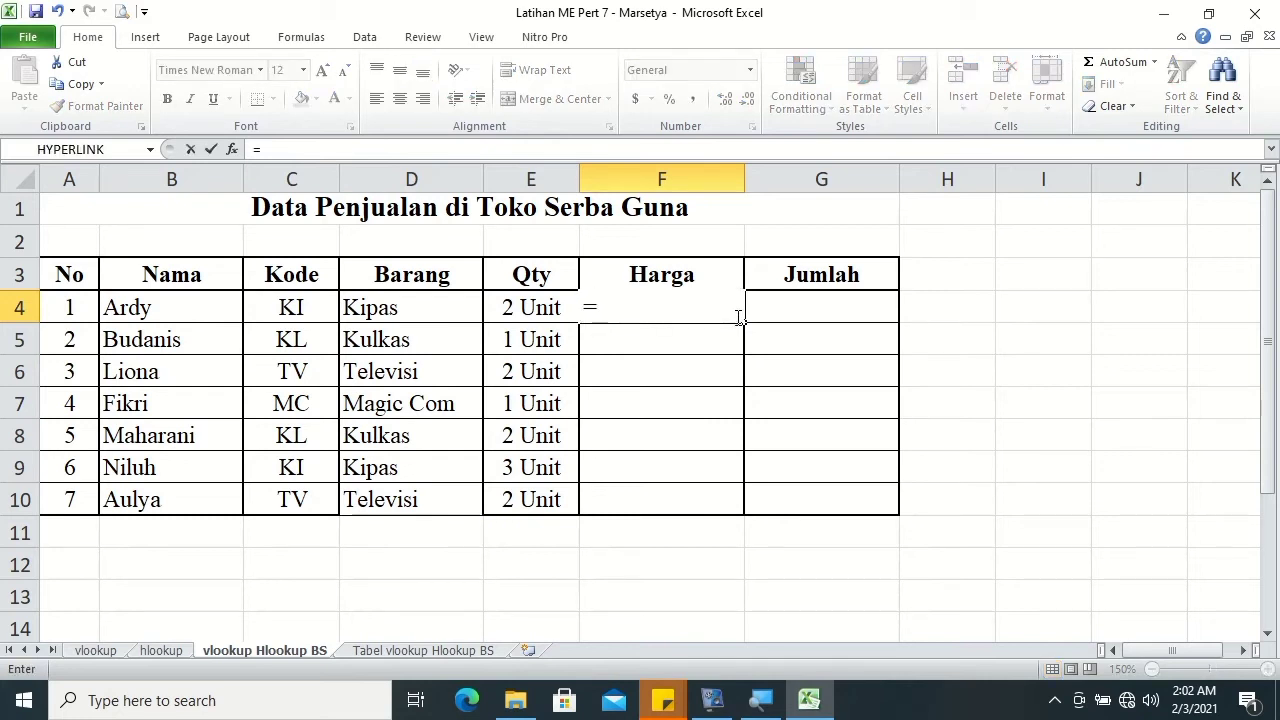
text(vli)
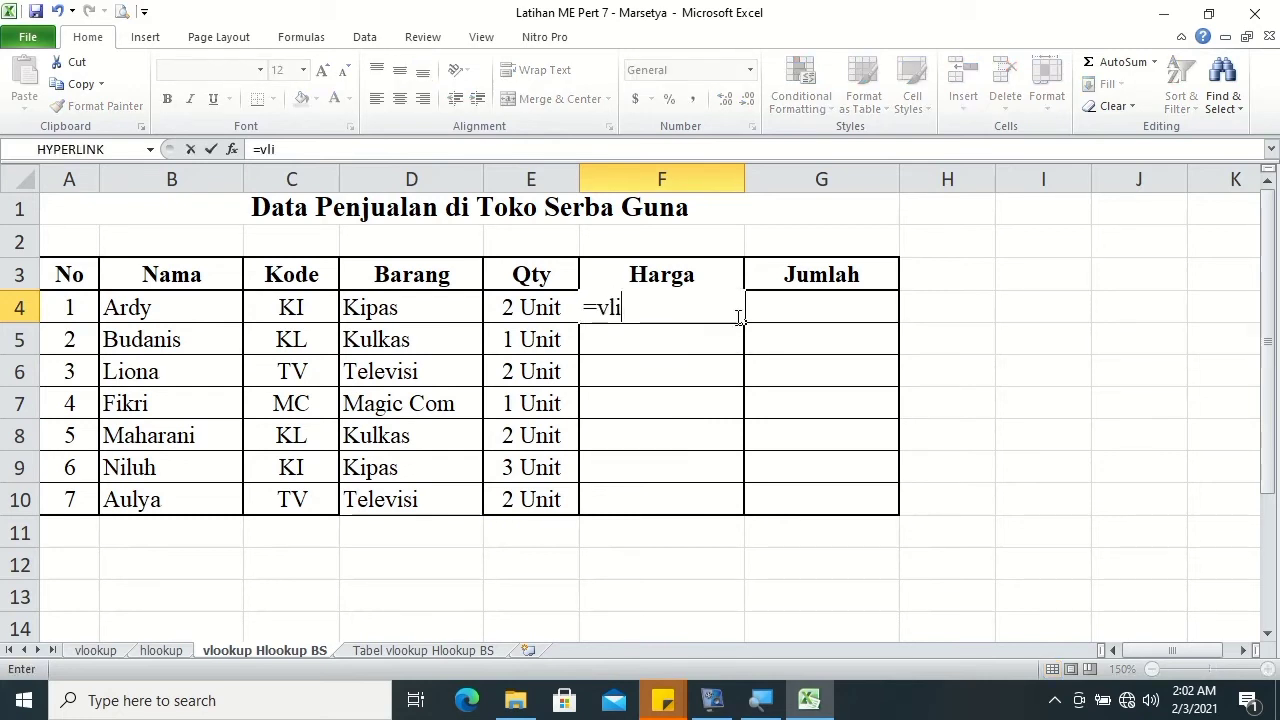
key(BackSpace)
key(Tab)
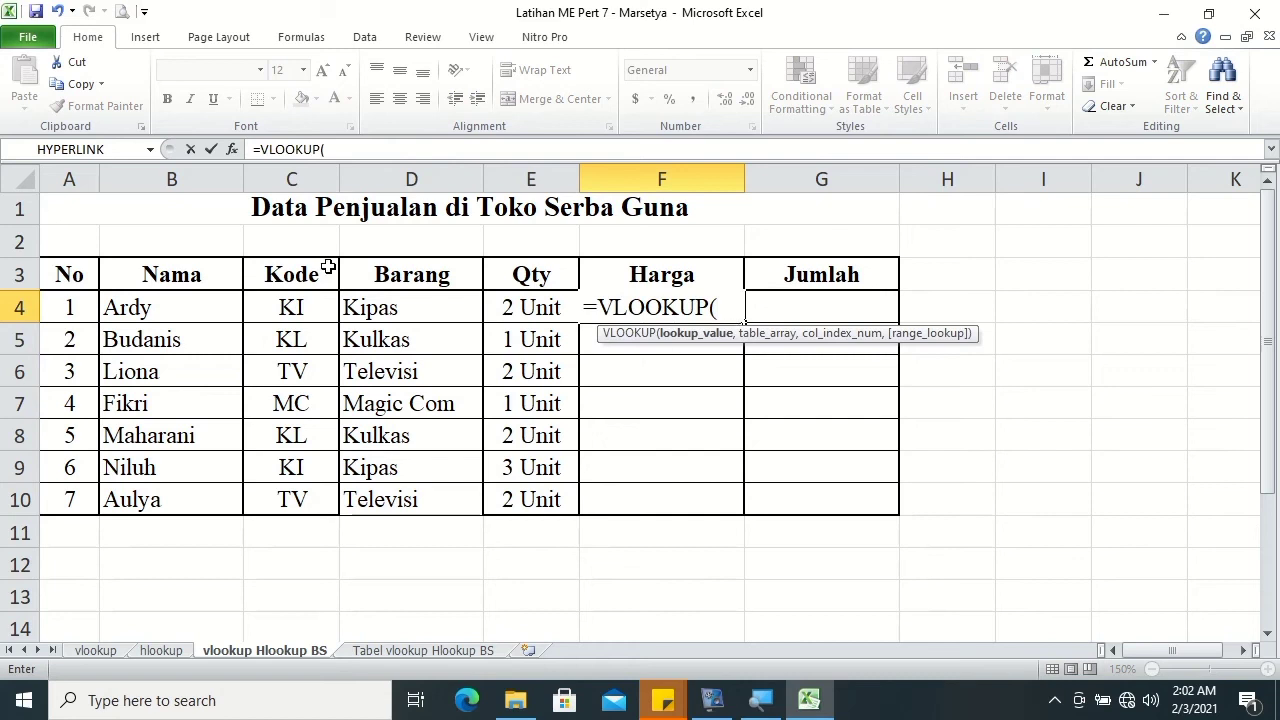
click(309, 310)
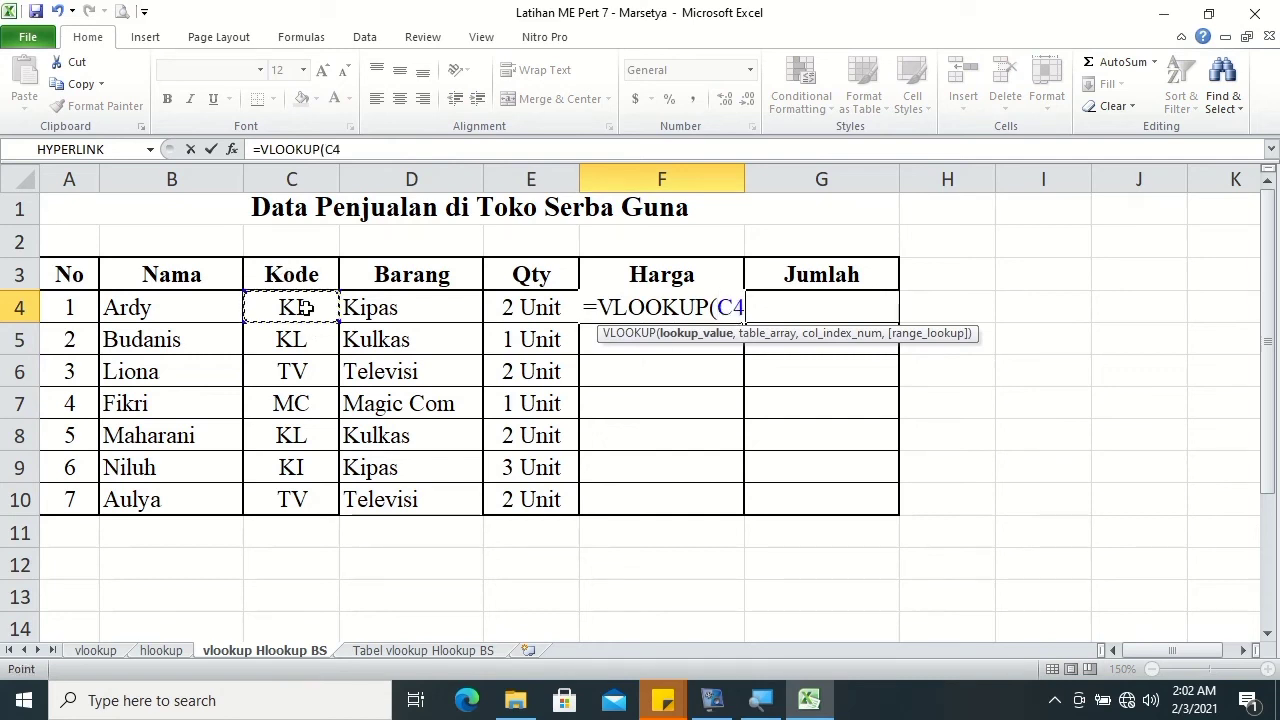
text(,)
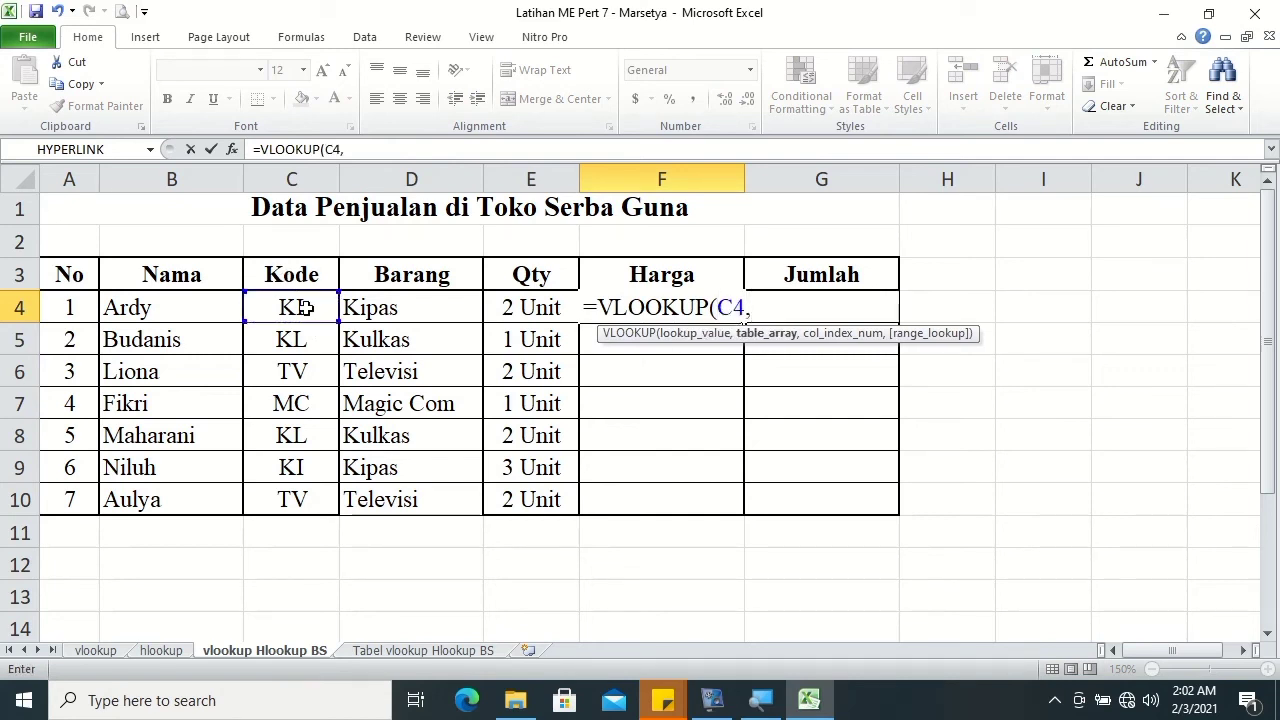
click(476, 652)
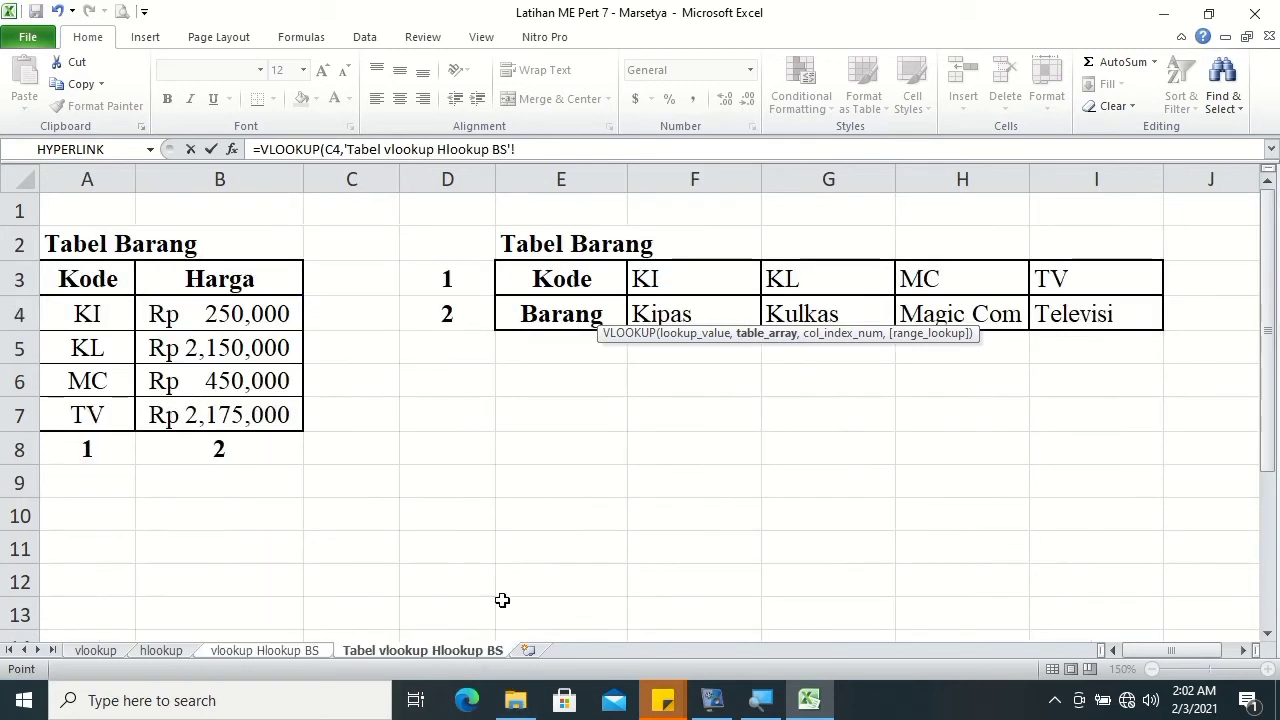
mouse_move(84, 315)
mouse_down()
mouse_move(144, 330)
mouse_move(236, 418)
mouse_up()
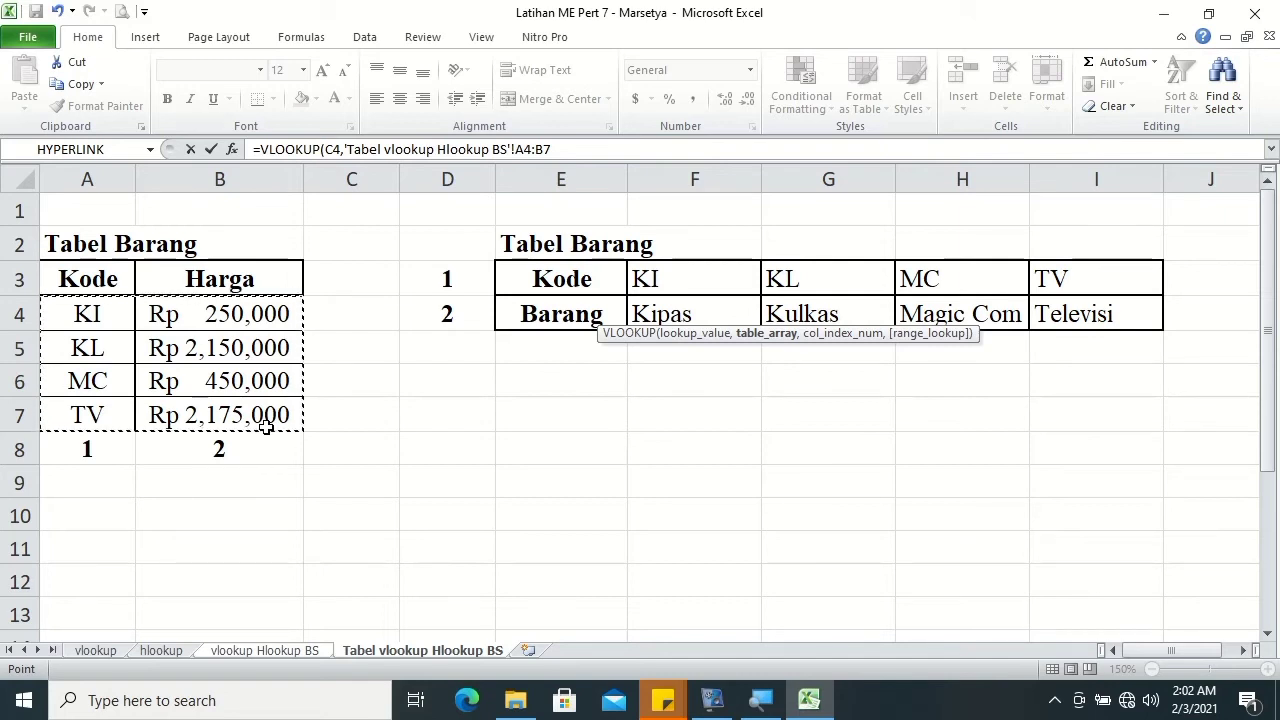
key(F4)
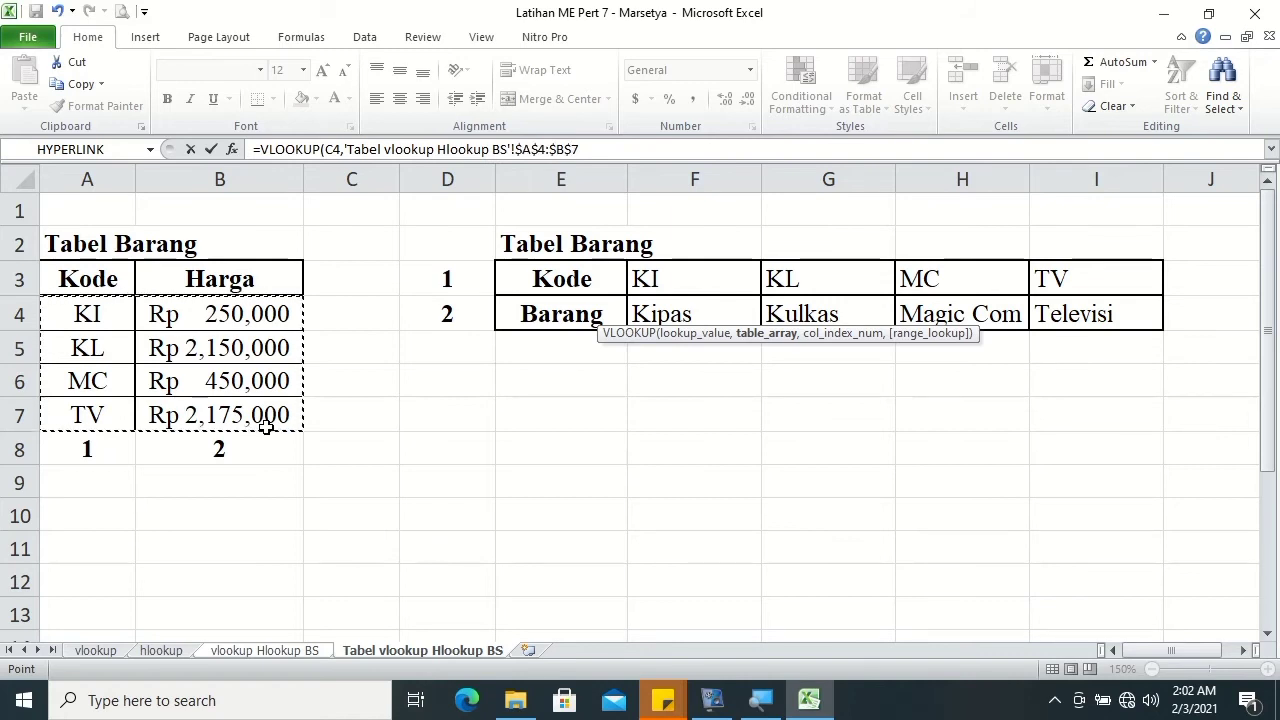
scroll(266, 427, down, 3)
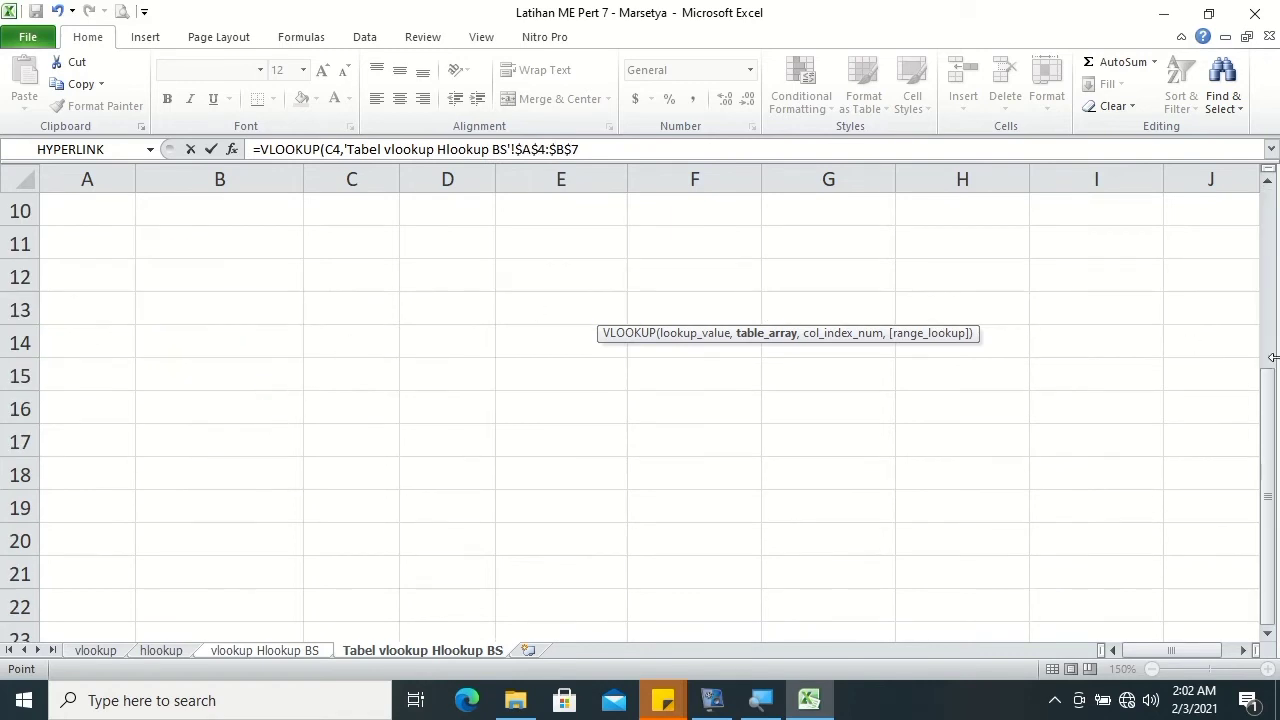
drag(1272, 377, 1272, 203)
text(,2)
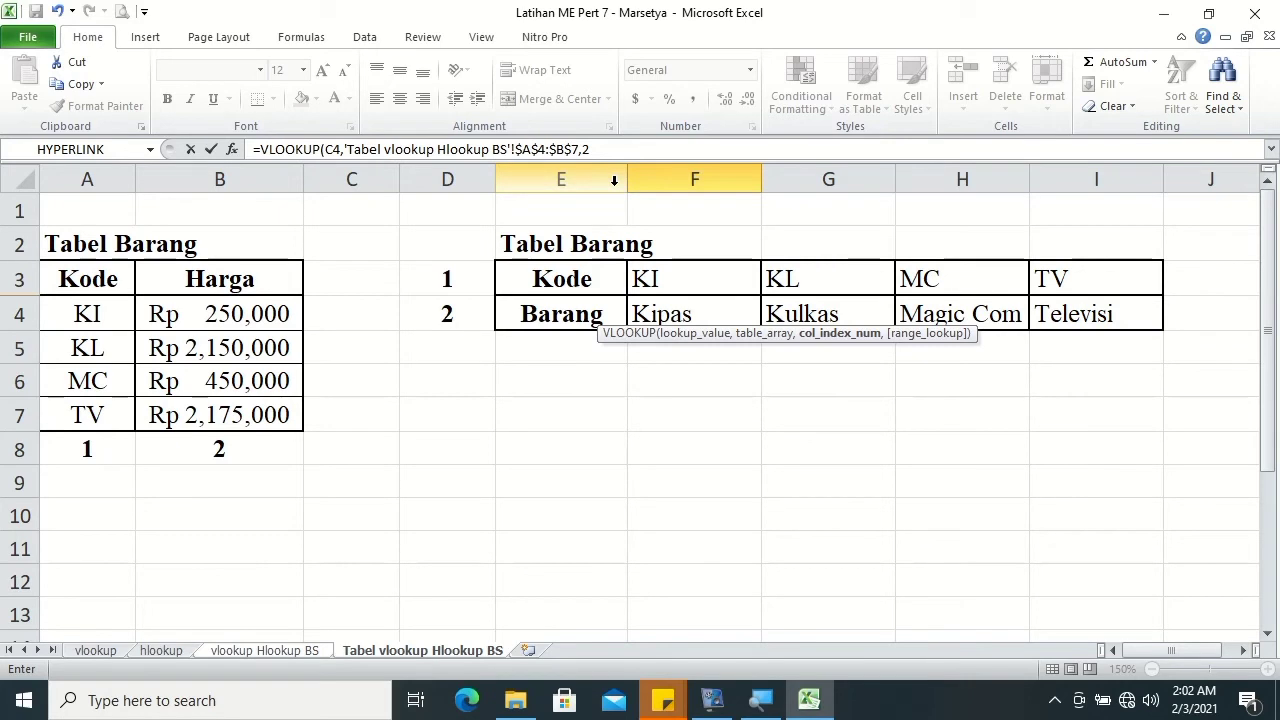
key(Return)
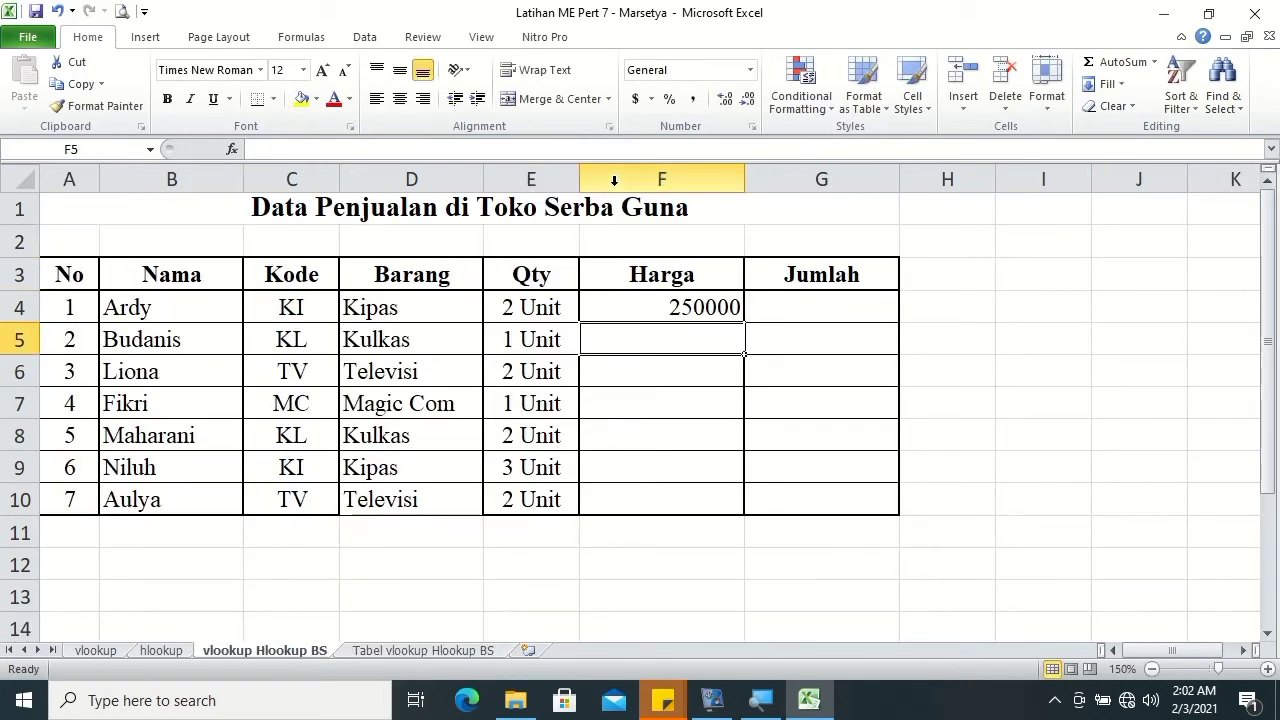
- Enter =E4*F4 in G4 to get 500000, then select F4:G4
click(781, 302)
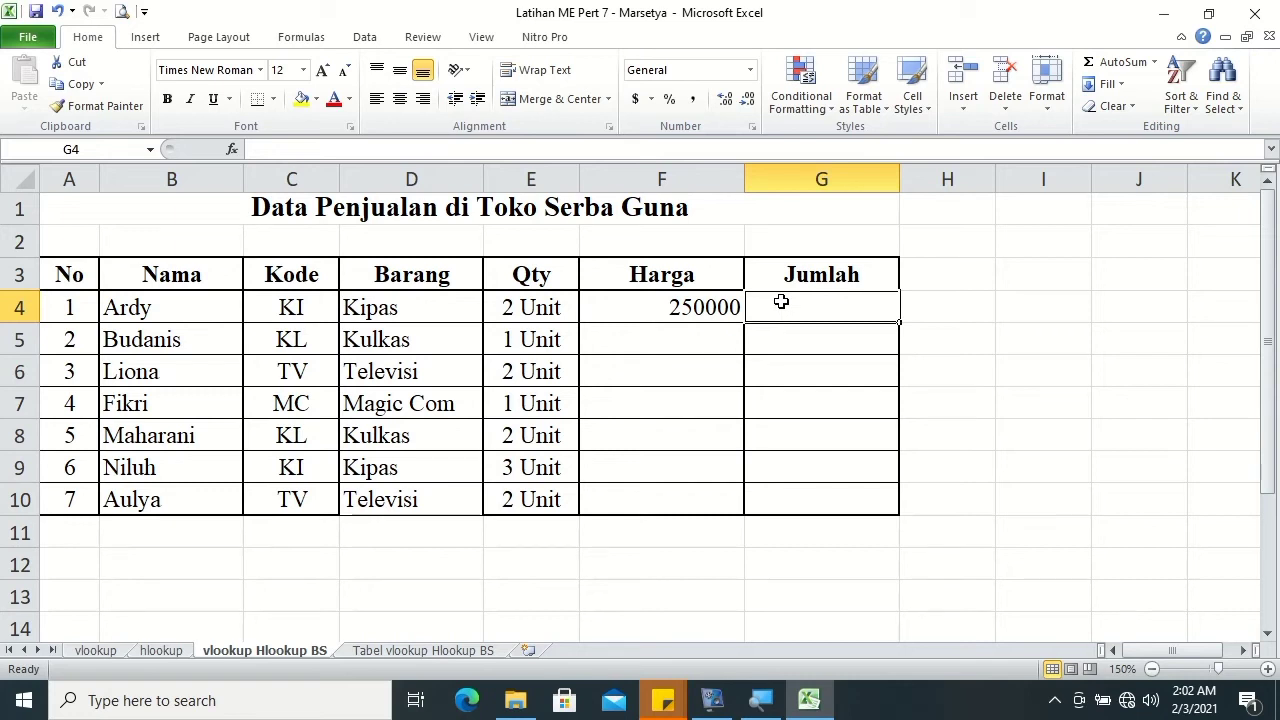
text(=)
click(546, 308)
text(&)
key(BackSpace)
text(*)
click(634, 302)
key(Return)
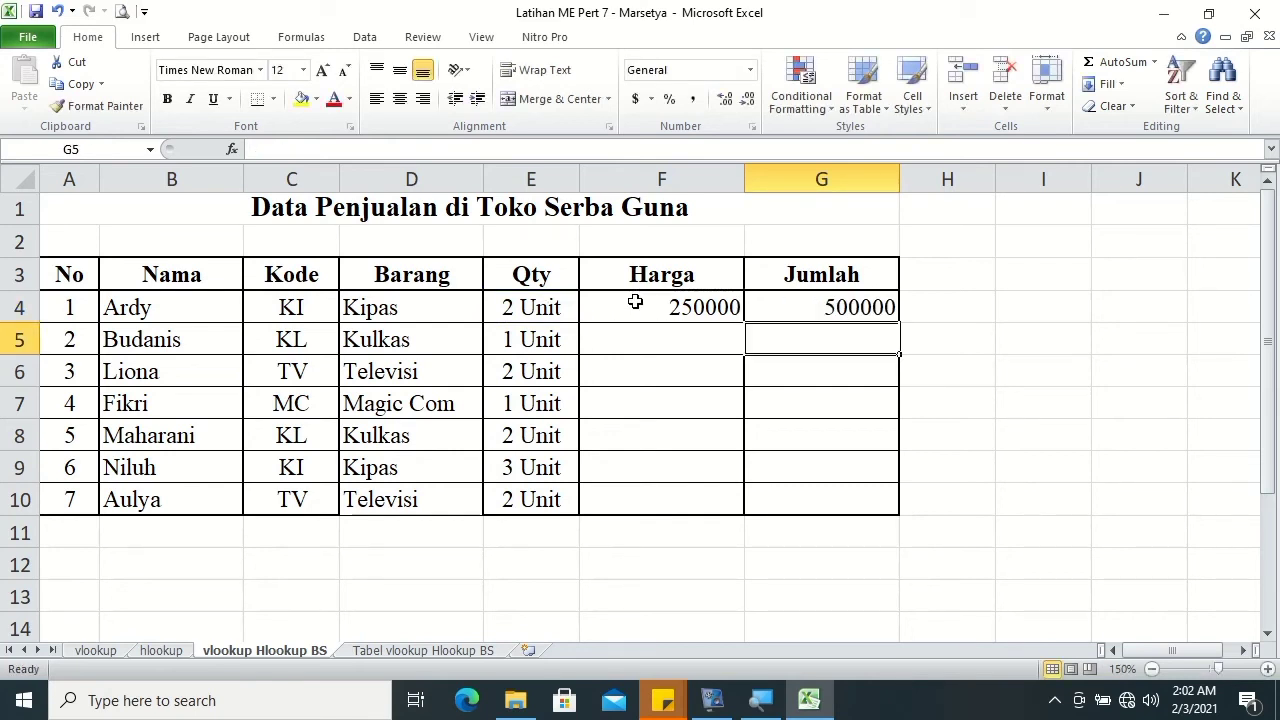
drag(634, 302, 806, 305)
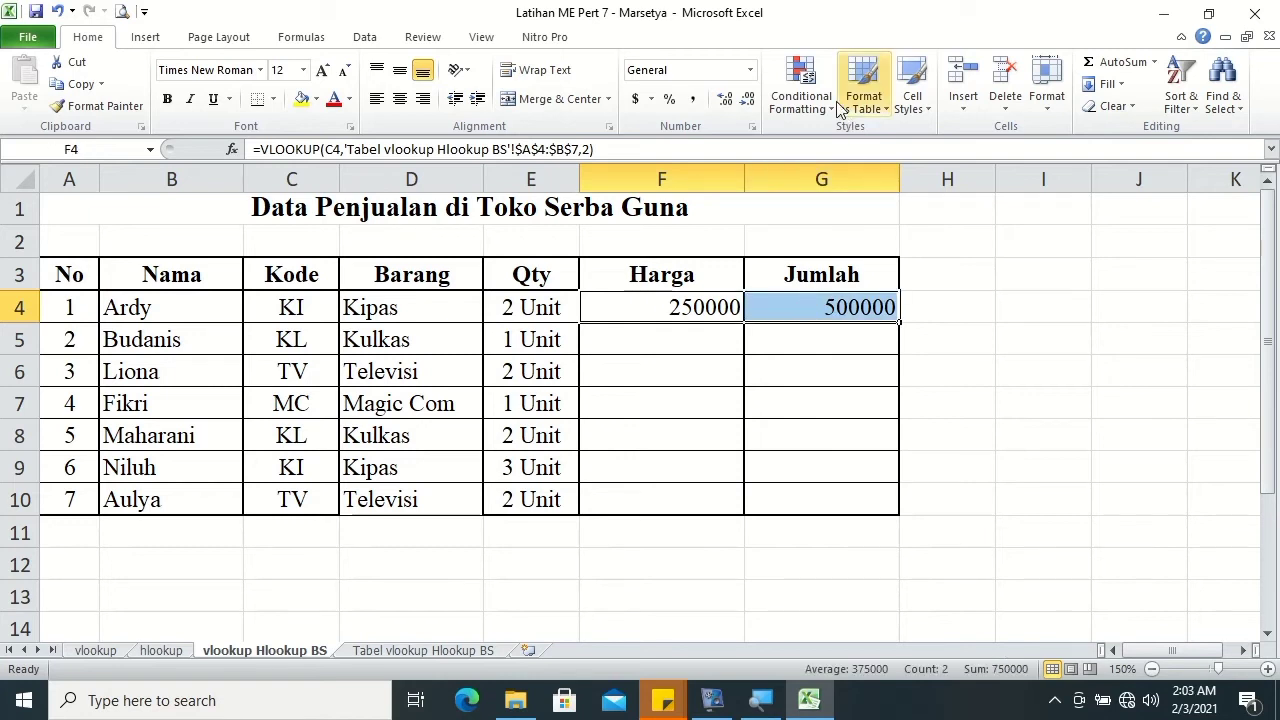
- Format F4:G4 as Accounting with the Rp Indonesian symbol and 0 decimal places
click(651, 99)
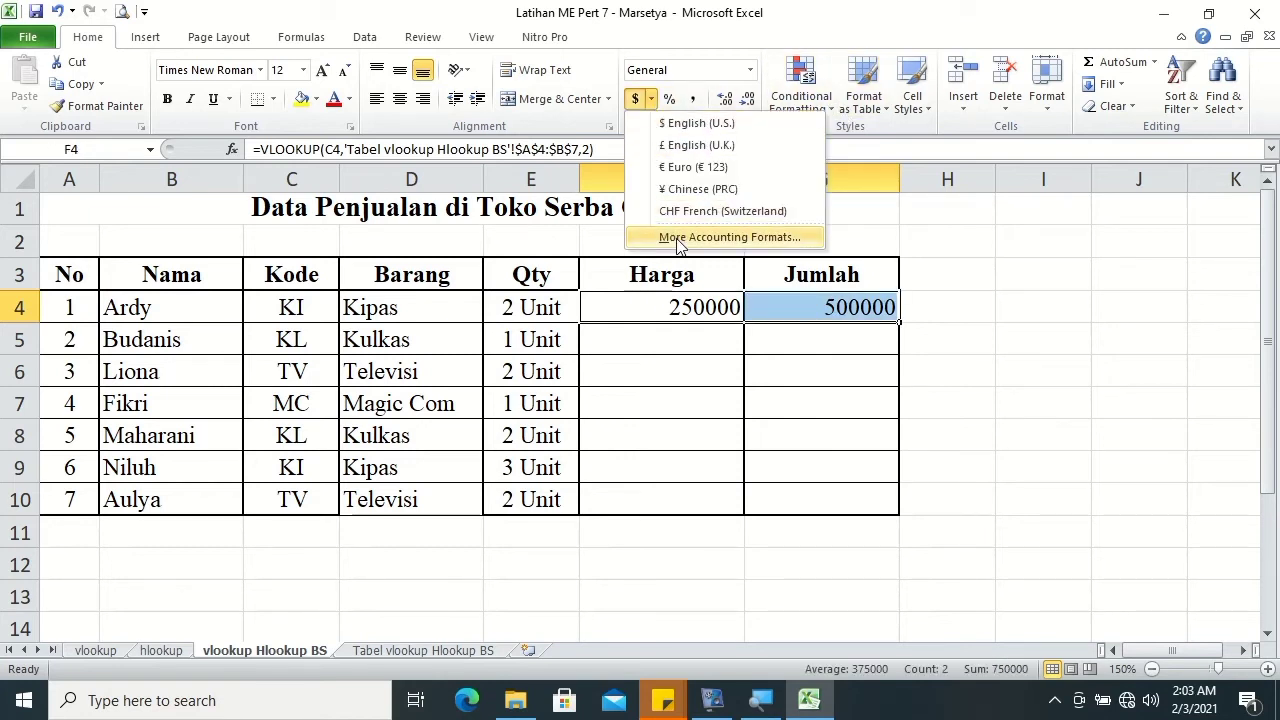
click(700, 234)
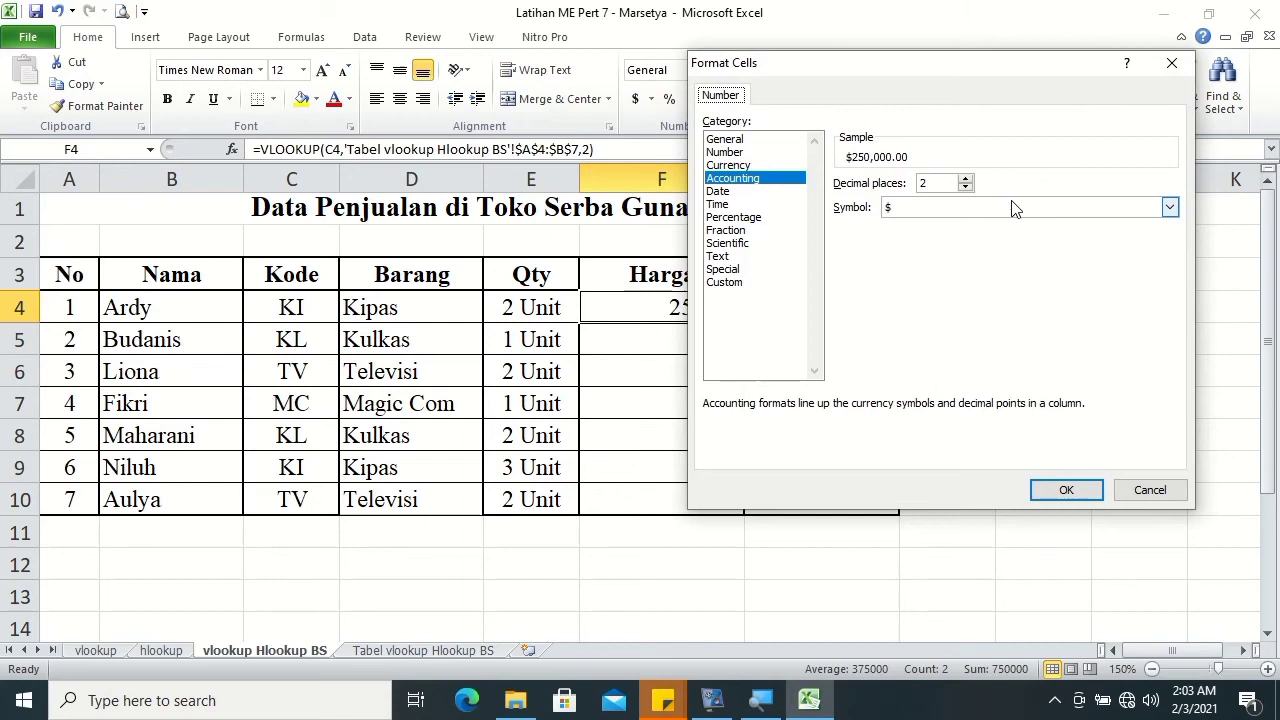
click(965, 187)
click(965, 187)
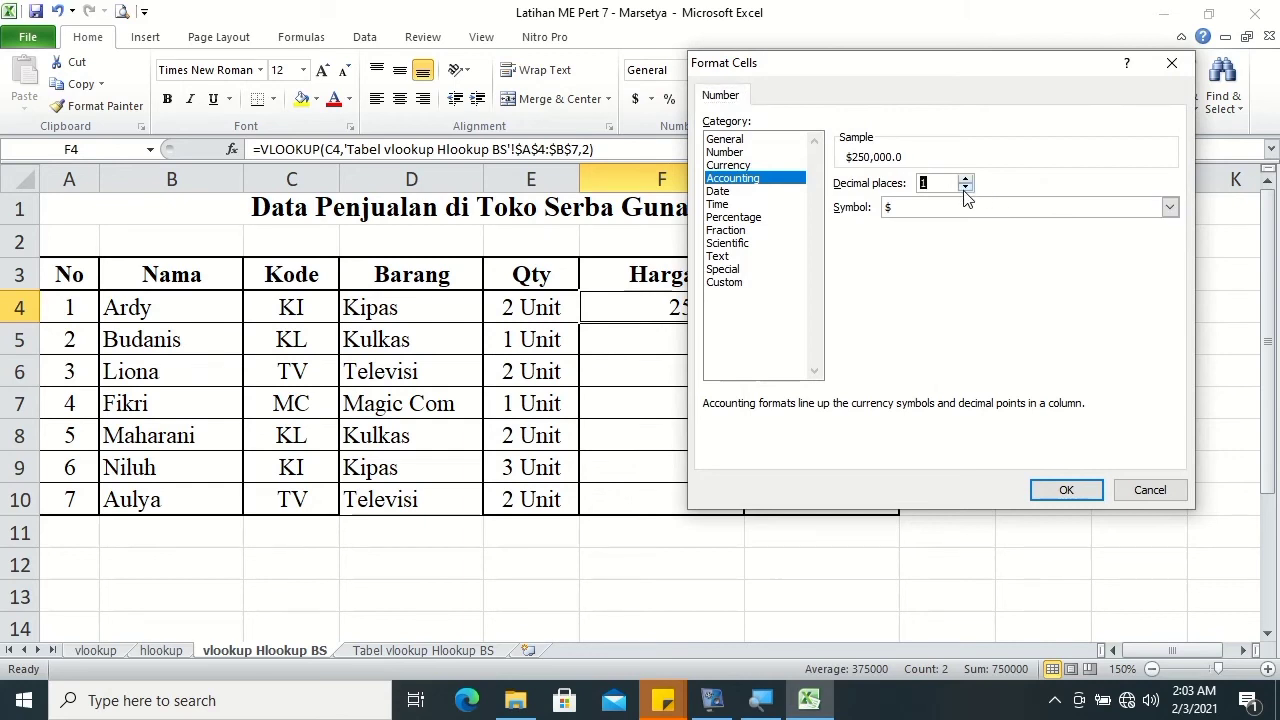
click(1176, 210)
drag(1171, 242, 1172, 254)
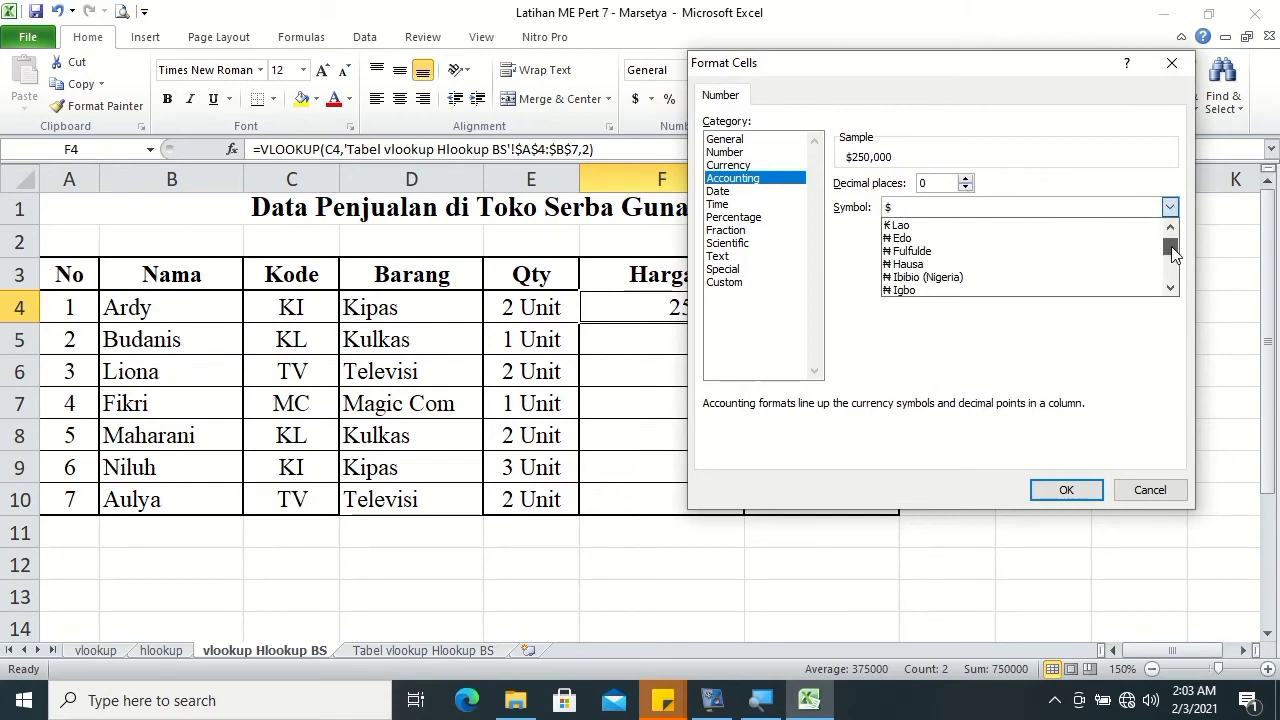
click(1170, 288)
click(1170, 288)
click(1170, 288)
click(1170, 288)
click(1170, 288)
click(1170, 288)
click(1170, 288)
click(1170, 288)
click(1170, 288)
click(1170, 288)
click(1170, 288)
drag(1170, 250, 1171, 289)
click(1122, 283)
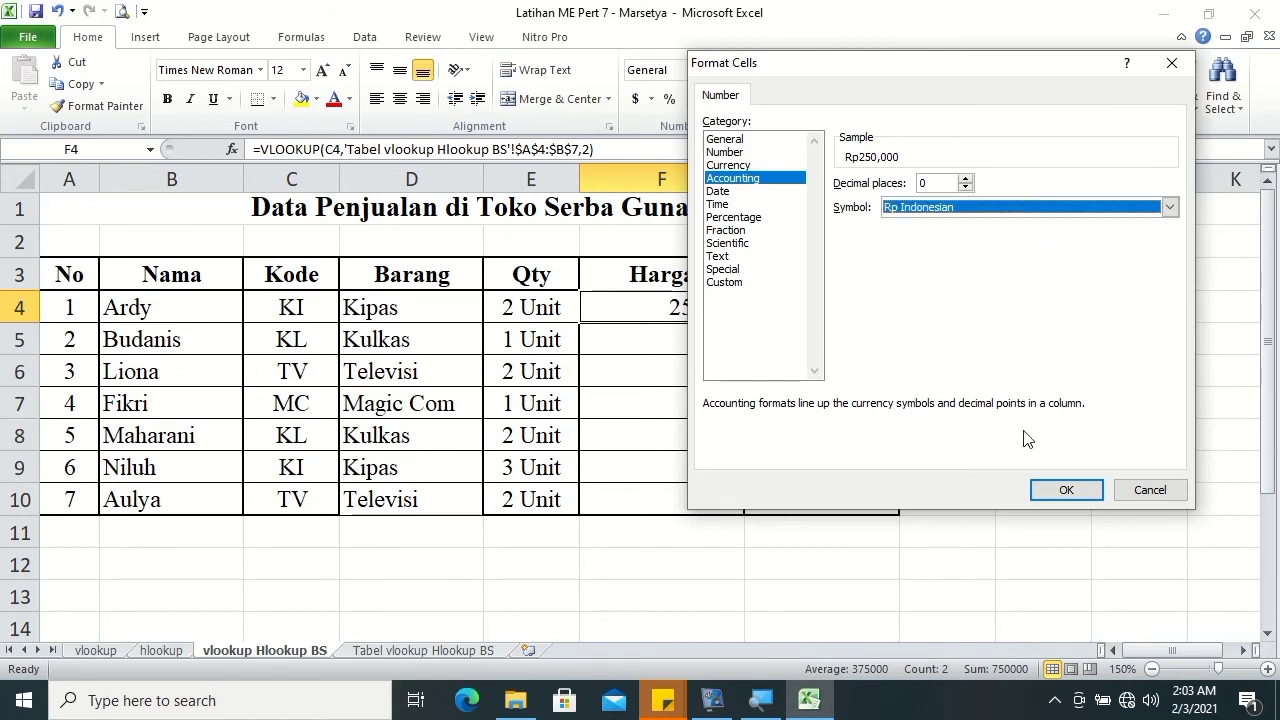
click(1057, 489)
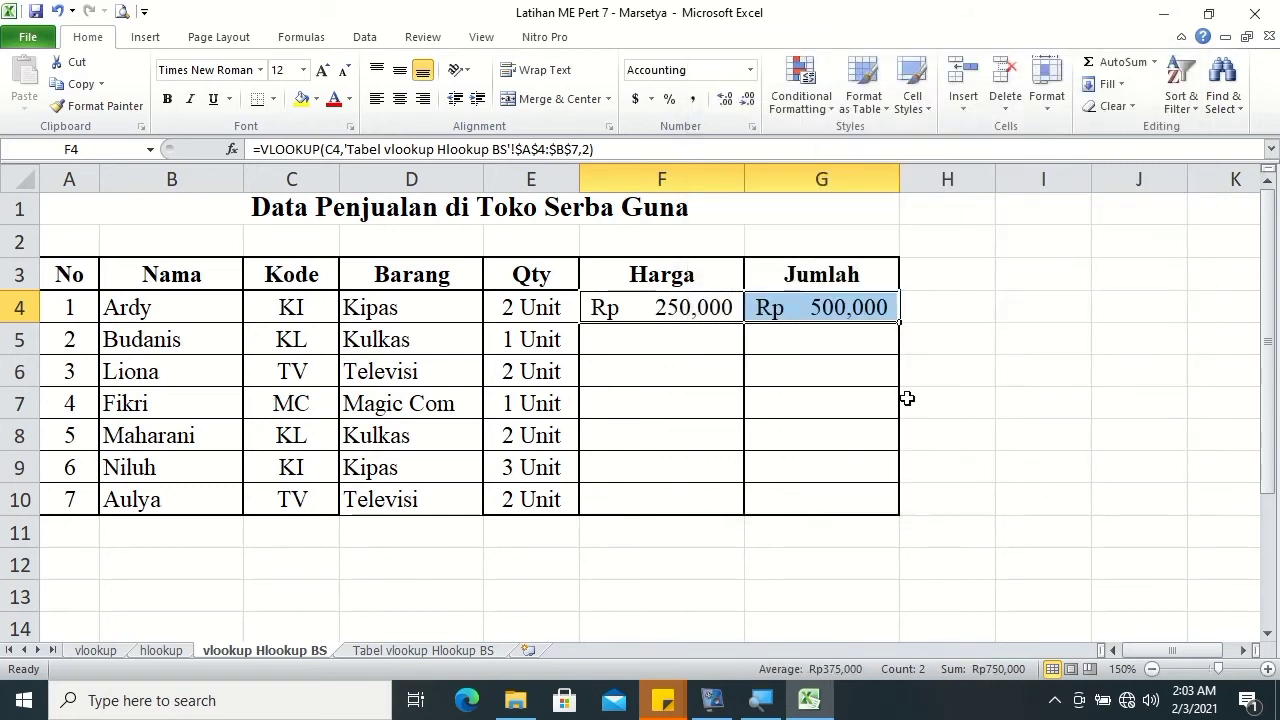
- Fill the F4:G4 price and total formulas down to row 10, then select D4:G10
drag(899, 326, 907, 504)
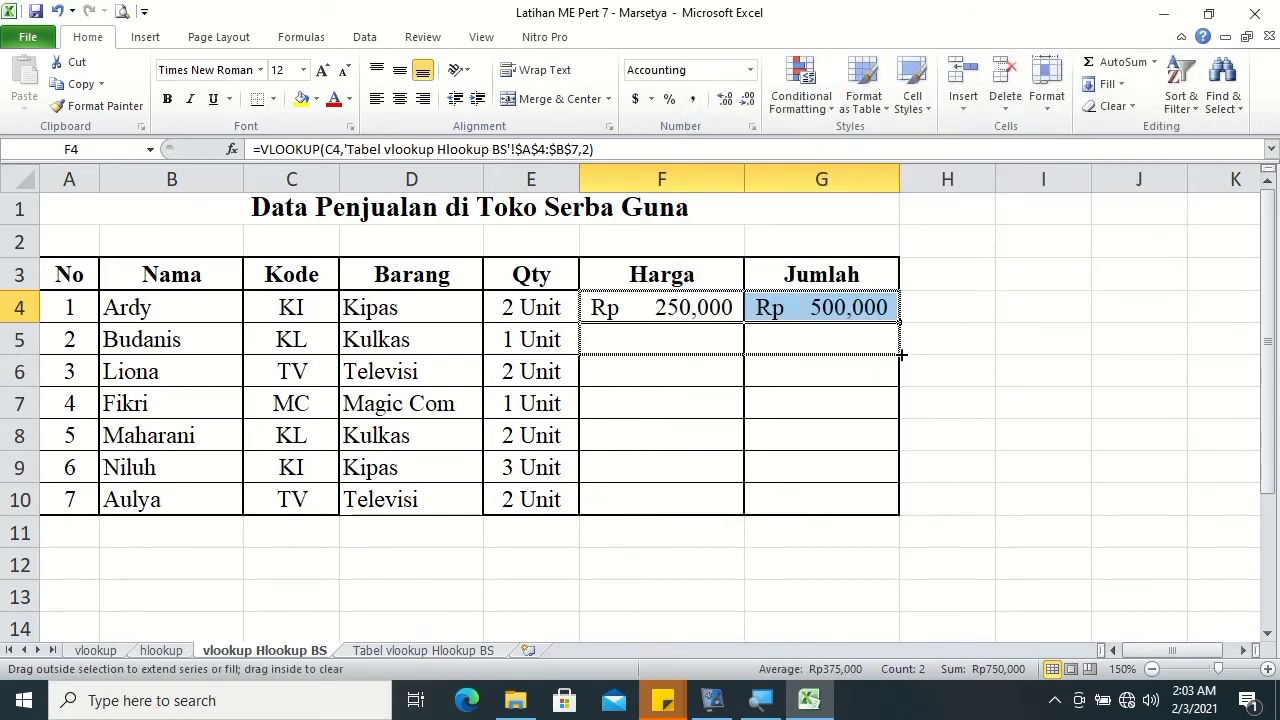
click(1066, 474)
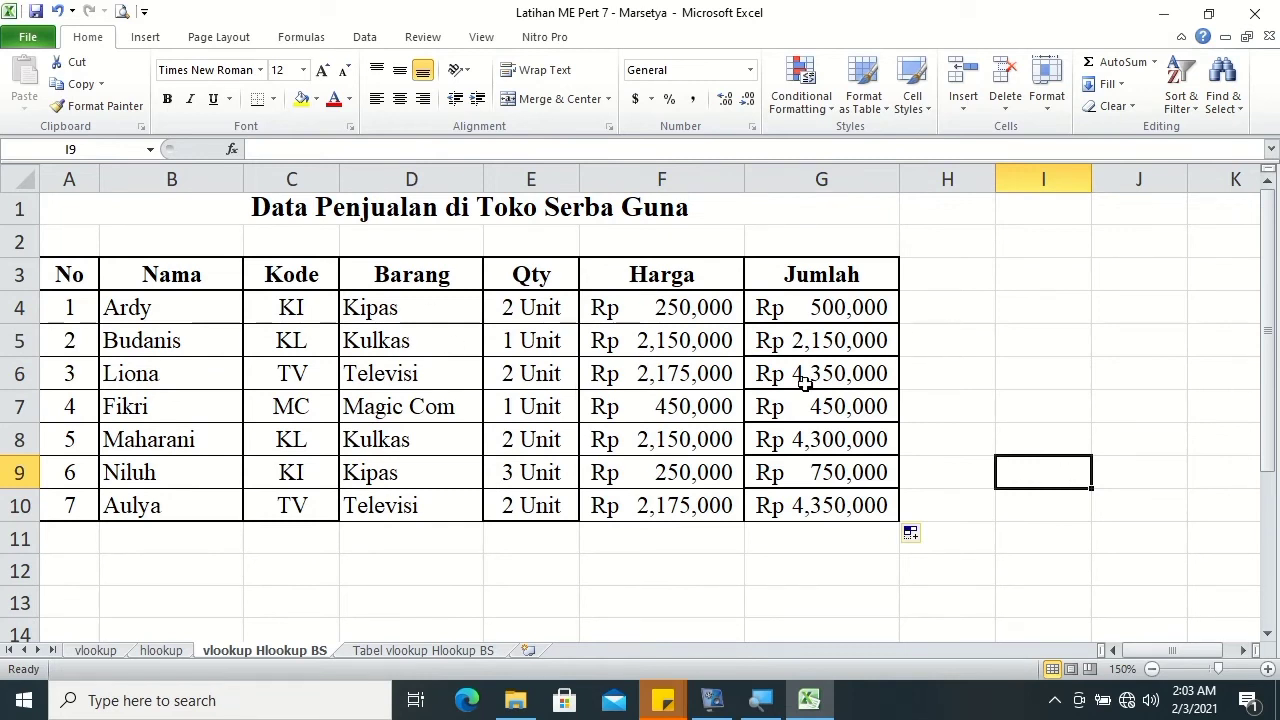
mouse_move(360, 309)
mouse_down()
mouse_move(843, 473)
mouse_move(857, 500)
mouse_up()
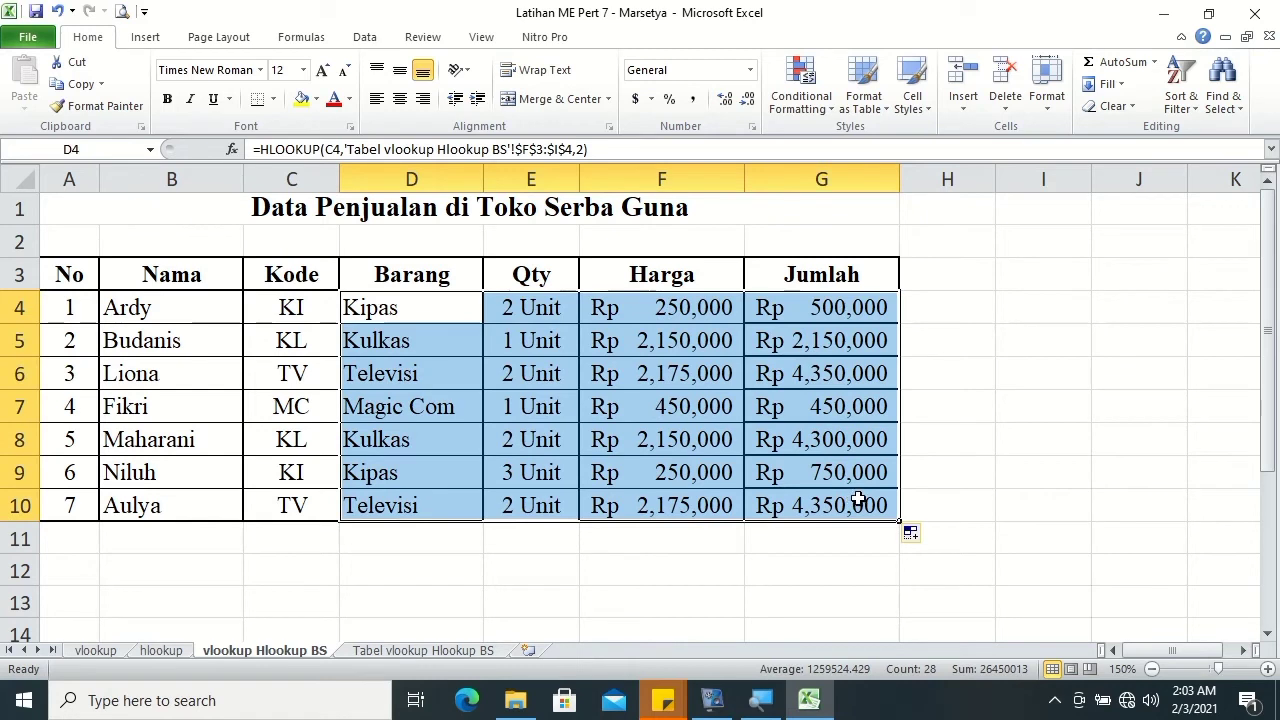
- Apply solid bottom, left and inside horizontal borders to D4:G10 through Format Cells
right_click(858, 500)
click(892, 427)
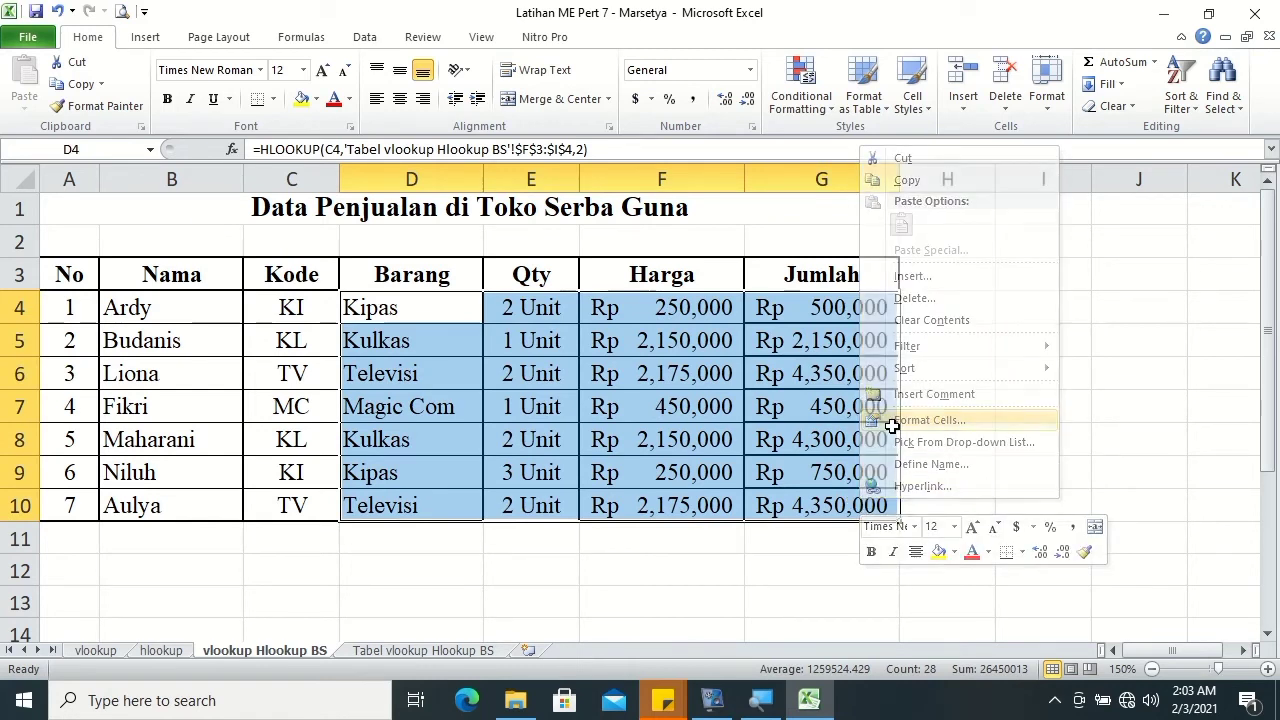
click(844, 229)
click(876, 447)
click(697, 390)
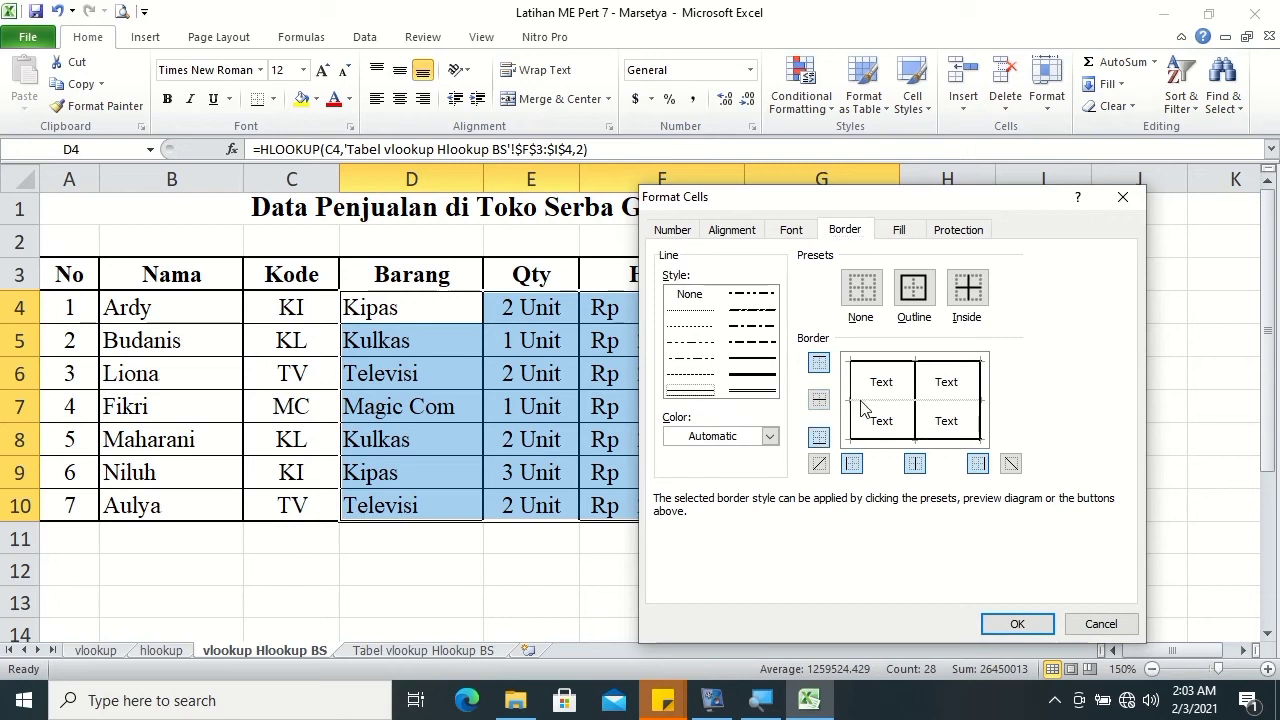
click(752, 358)
click(850, 400)
click(697, 391)
click(875, 412)
click(1016, 623)
click(988, 511)
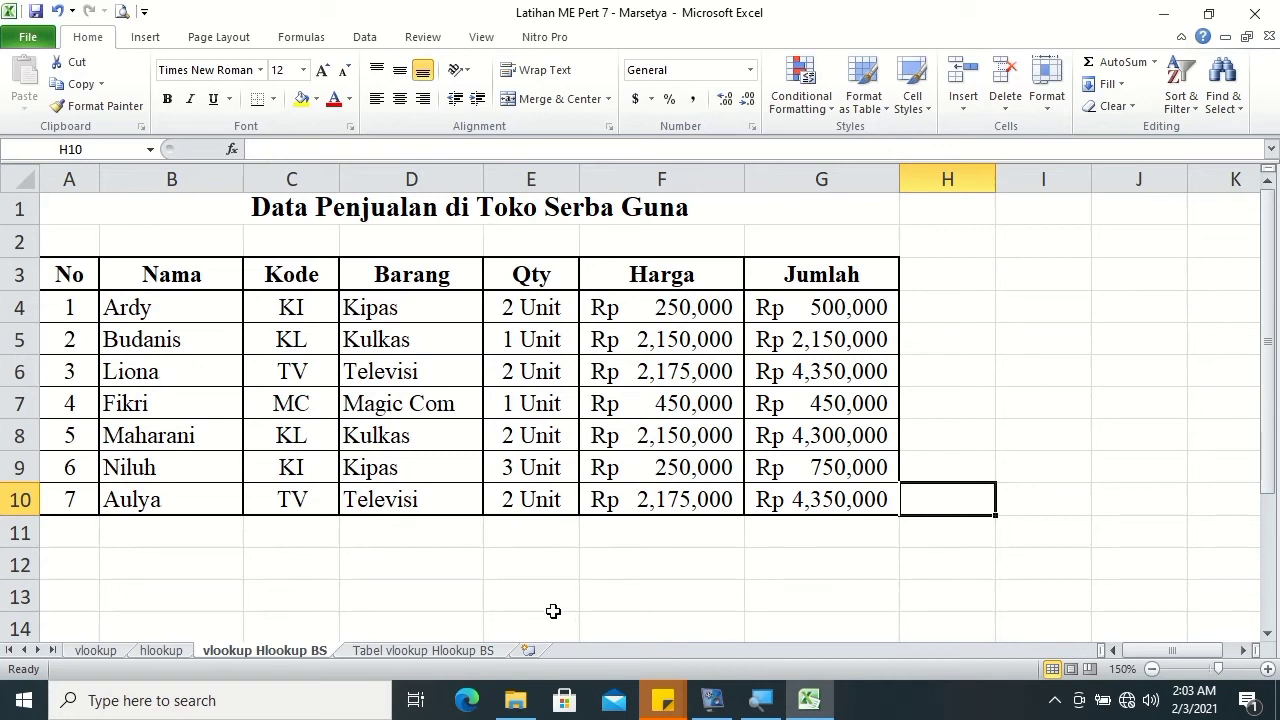
- Correct the table reference in D4's HLOOKUP formula so it returns Kipas
click(607, 309)
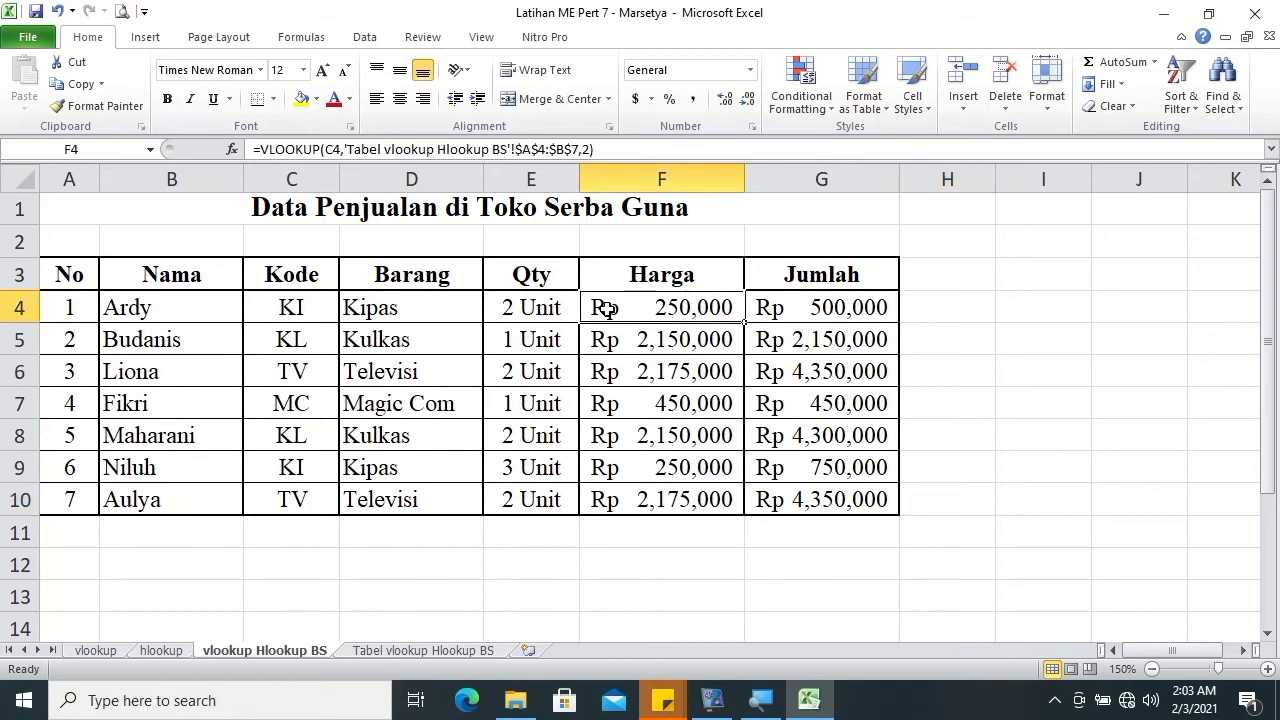
click(408, 299)
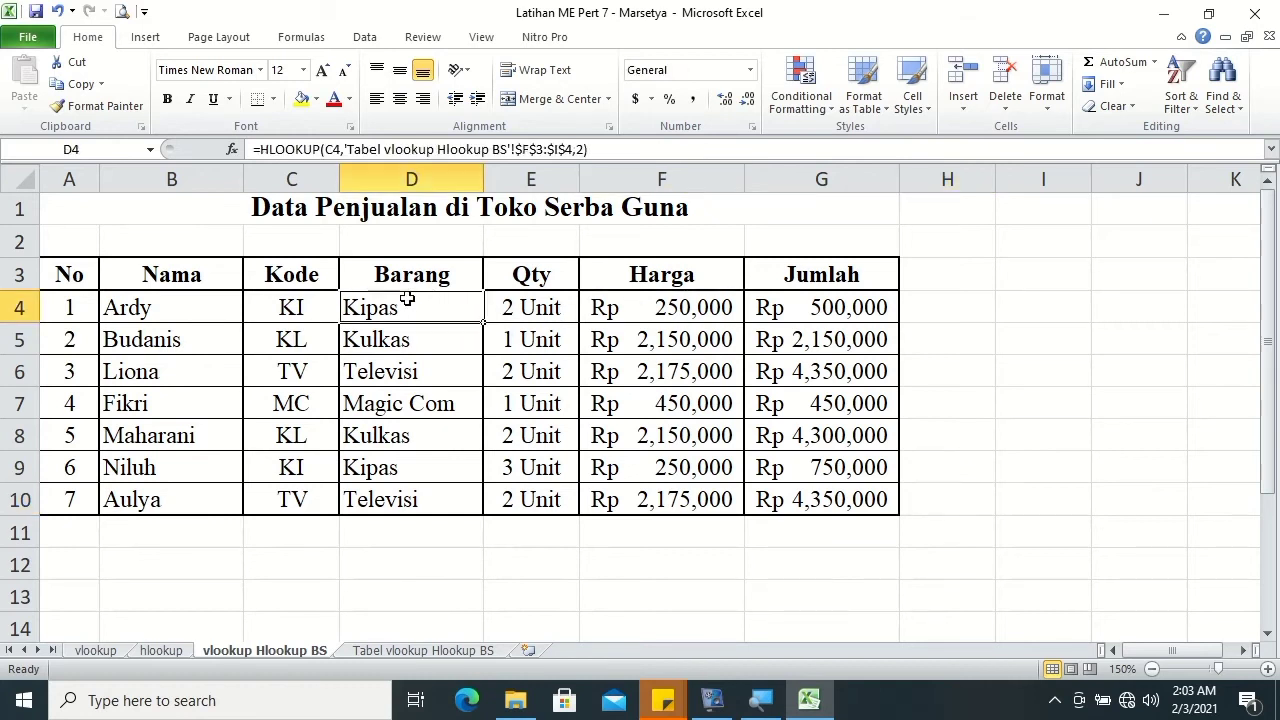
click(356, 149)
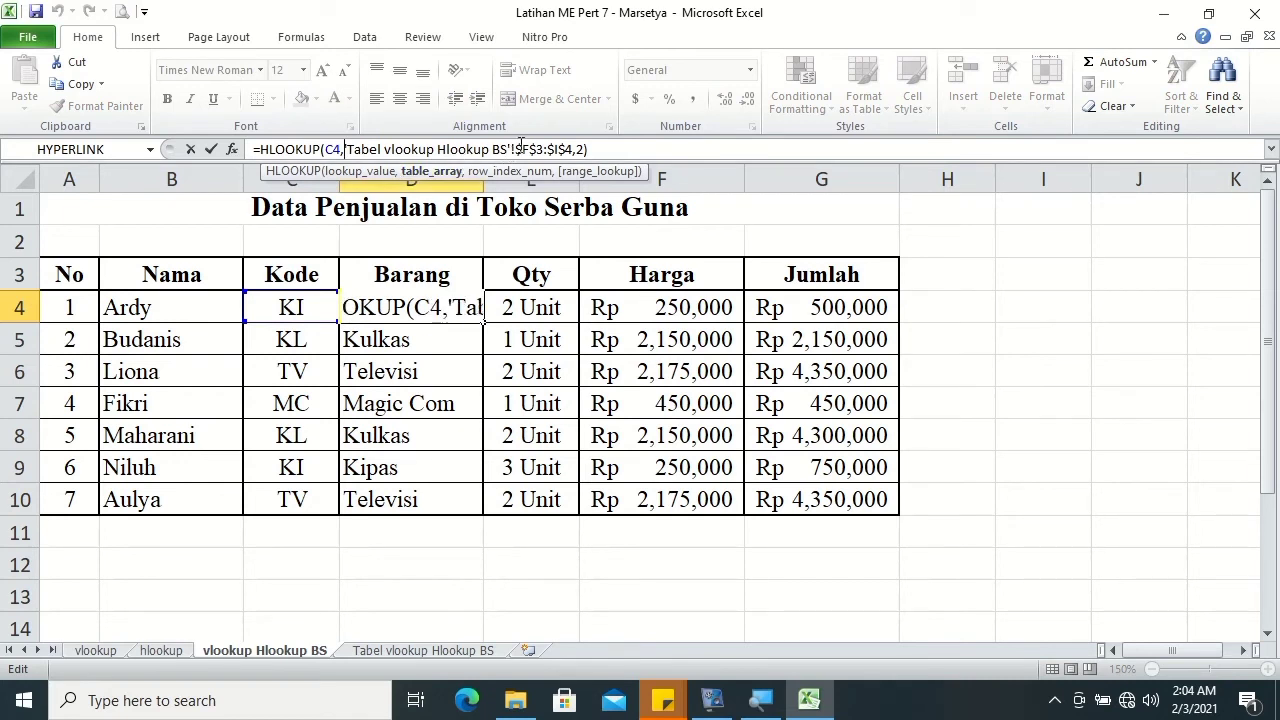
shift+click(516, 149)
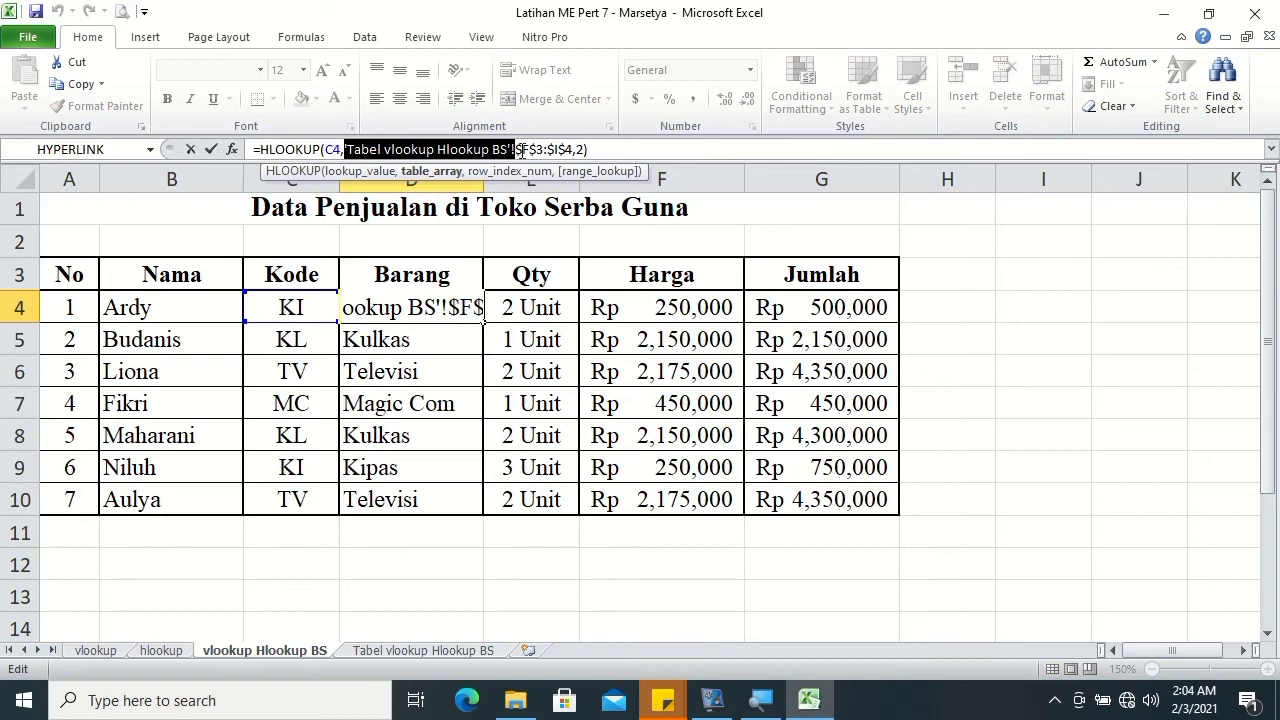
click(517, 149)
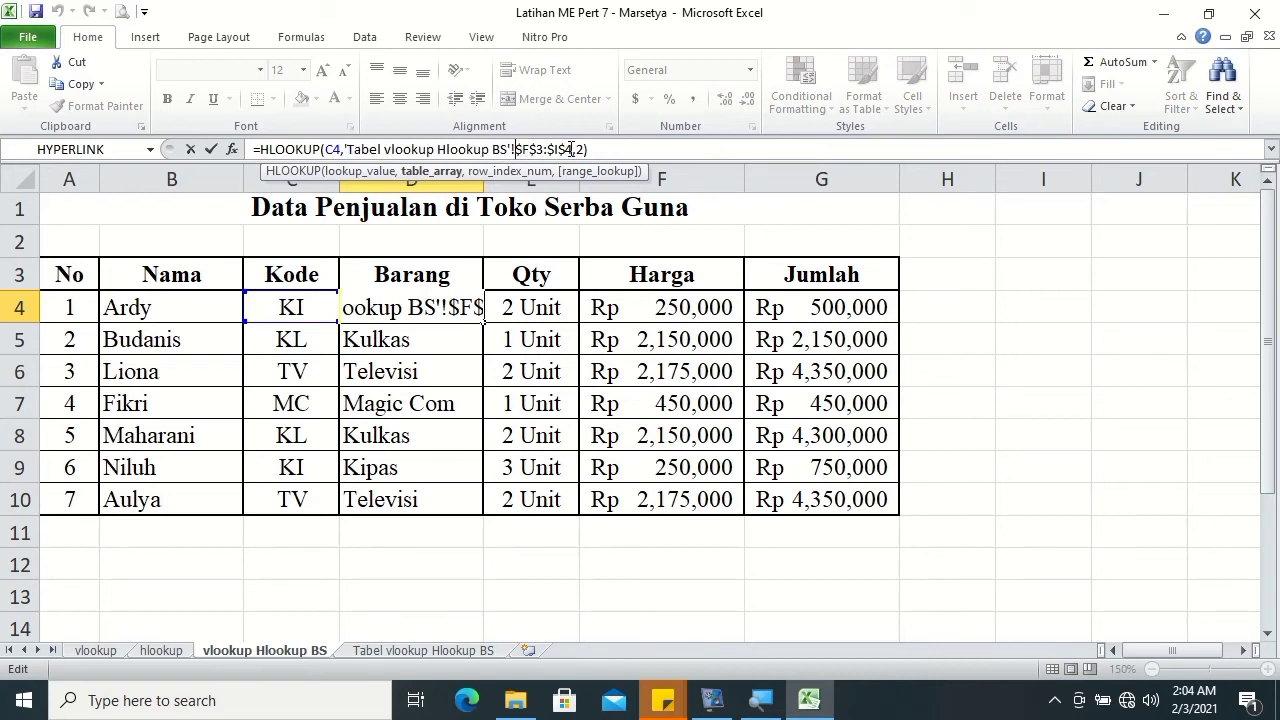
shift+click(571, 149)
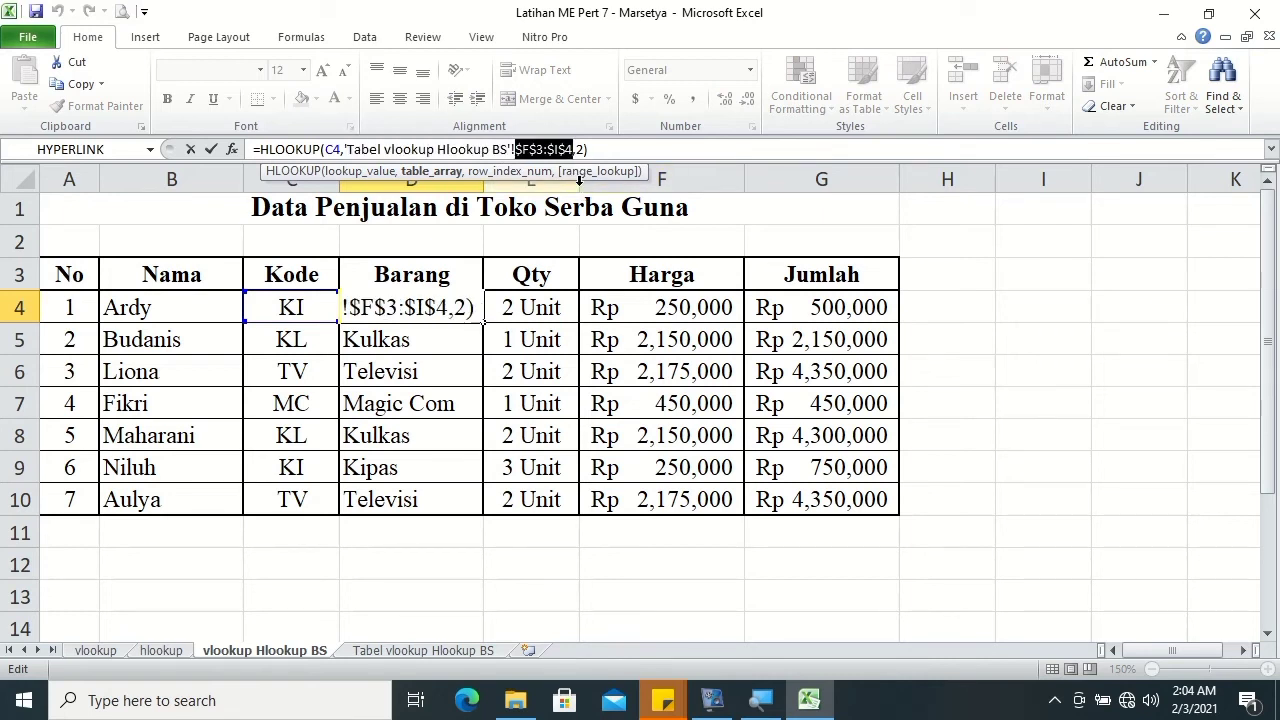
key(Tab)
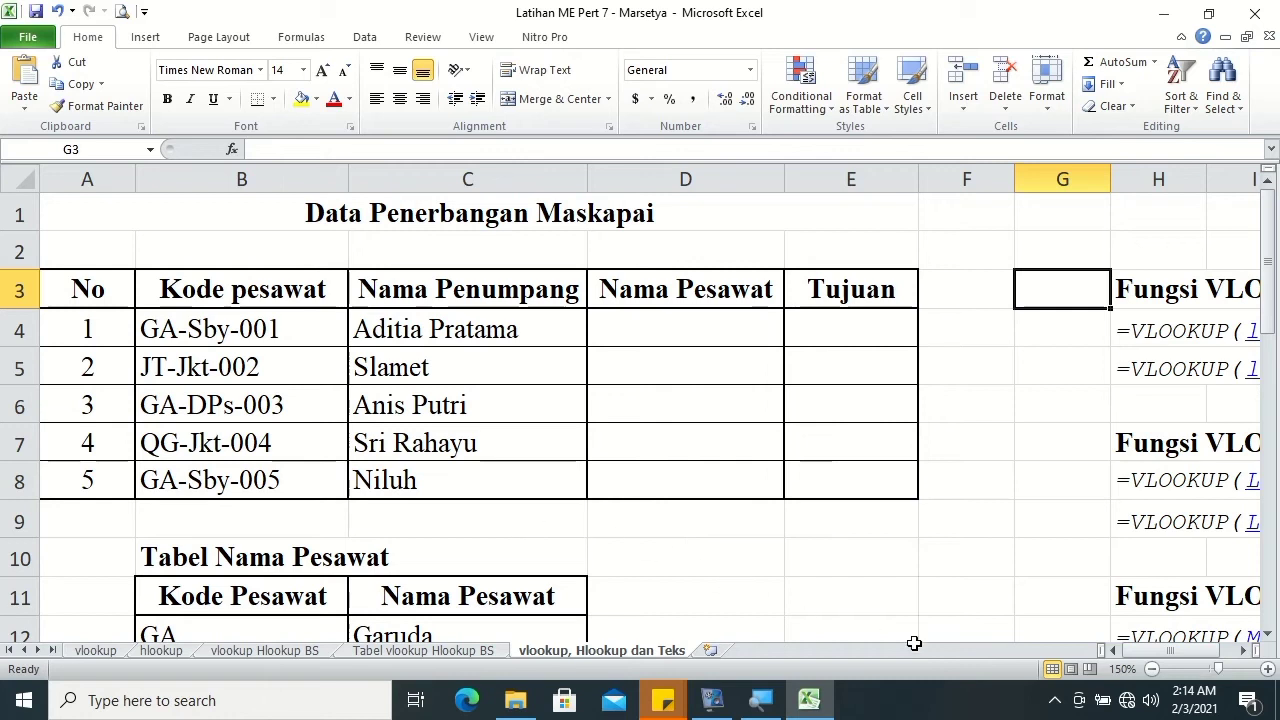
click(1248, 651)
click(1248, 651)
click(1248, 651)
click(1248, 651)
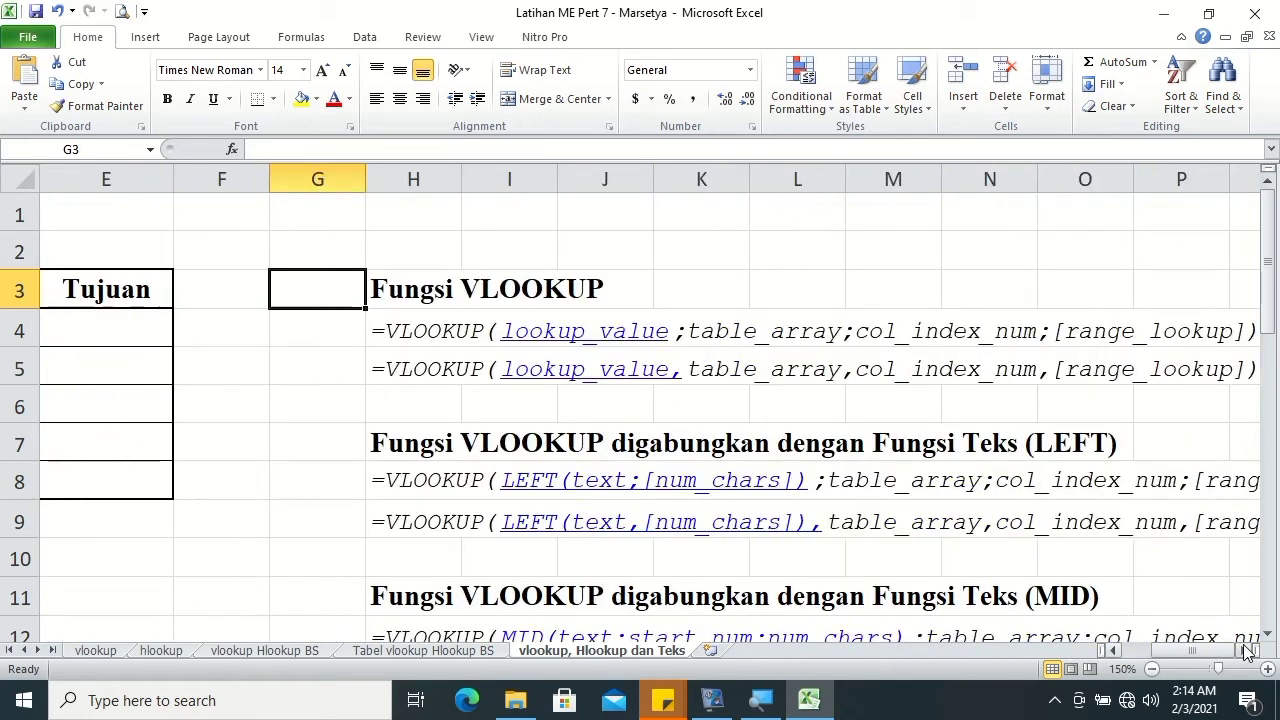
click(1248, 651)
click(1249, 651)
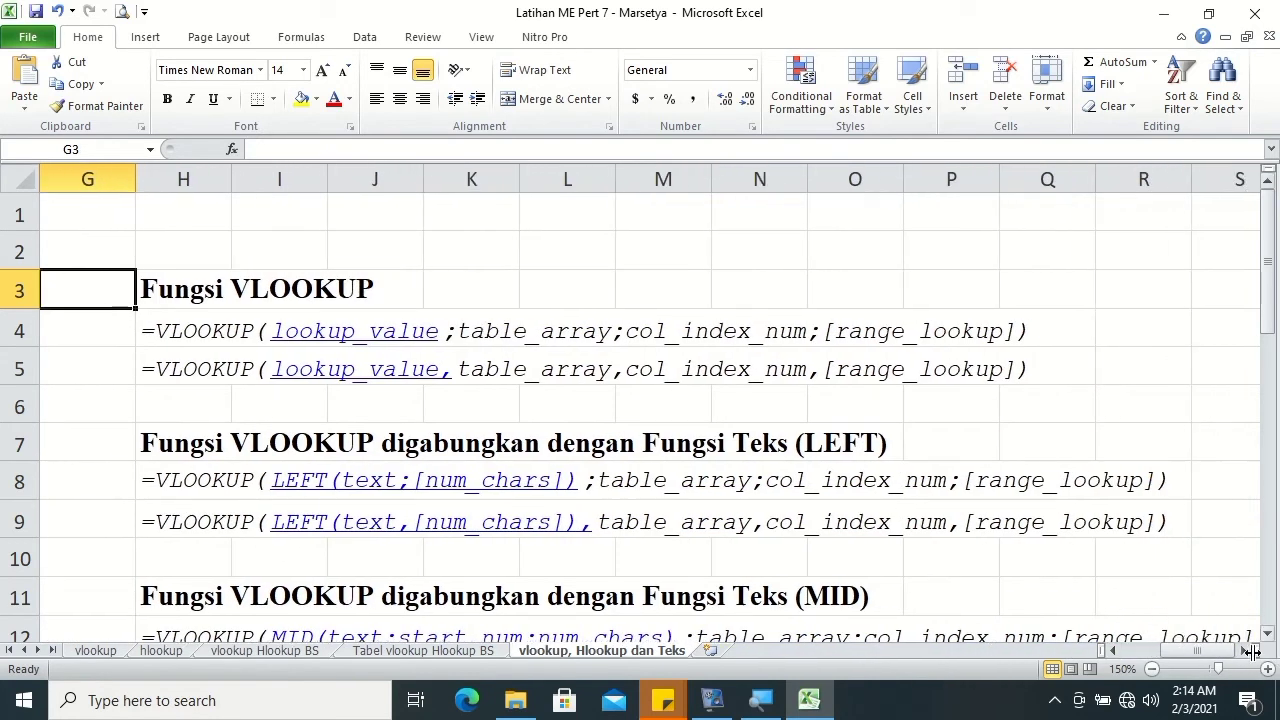
click(1250, 651)
click(1268, 634)
click(1268, 634)
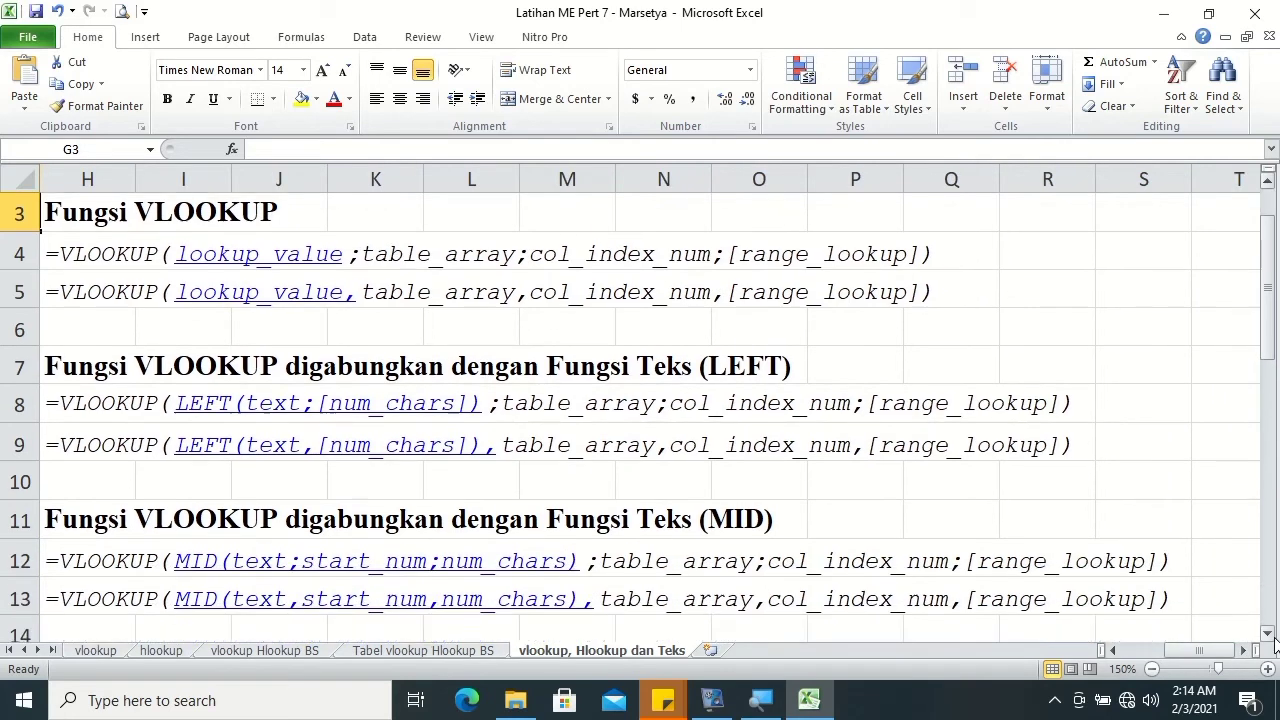
click(101, 210)
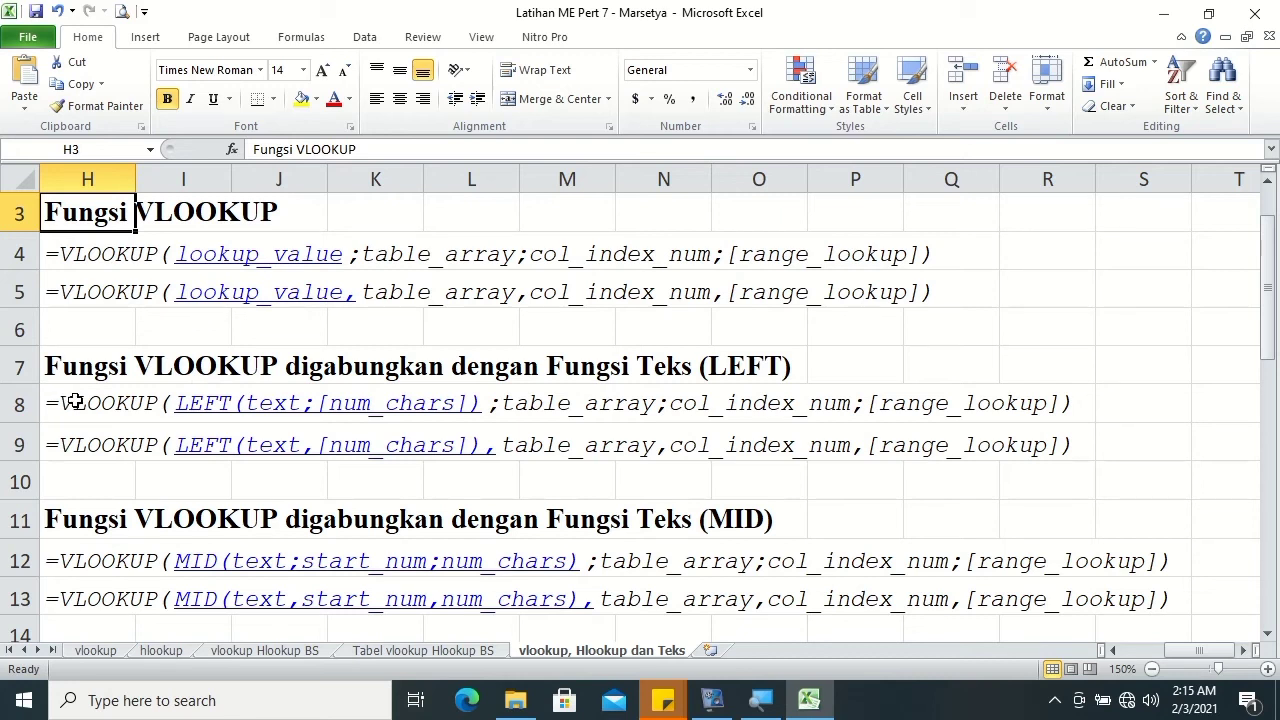
click(75, 401)
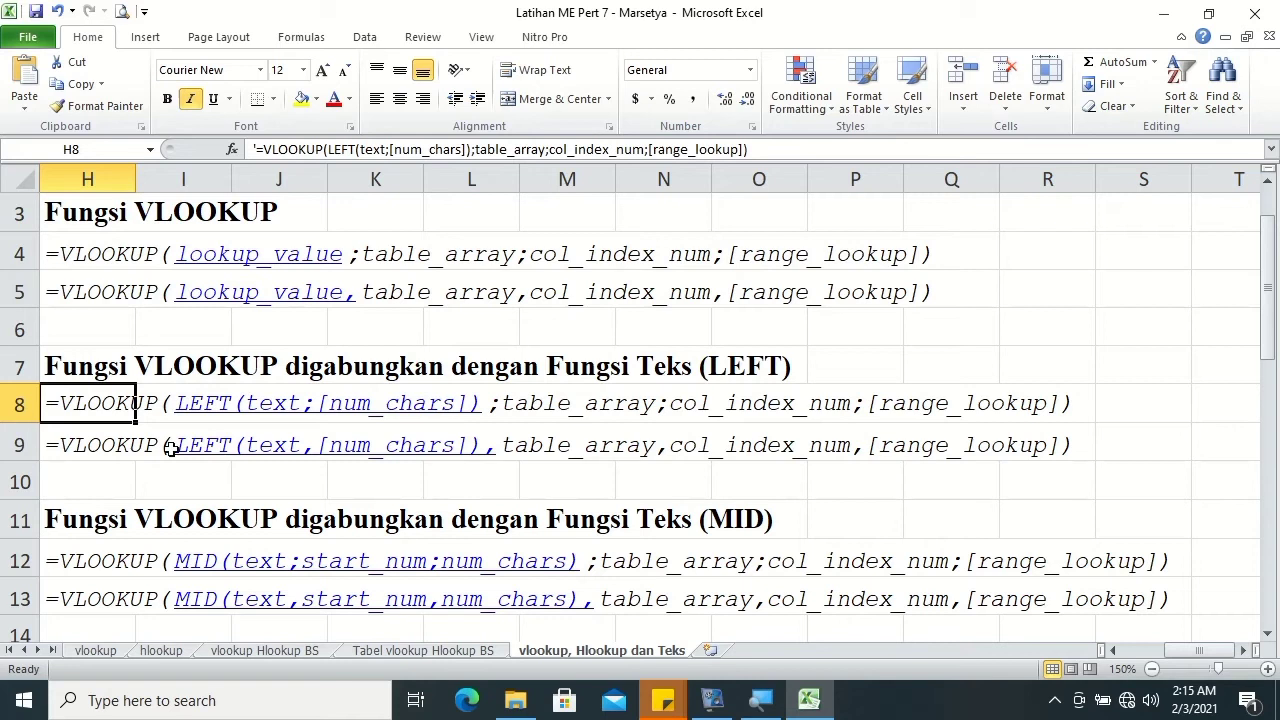
click(69, 560)
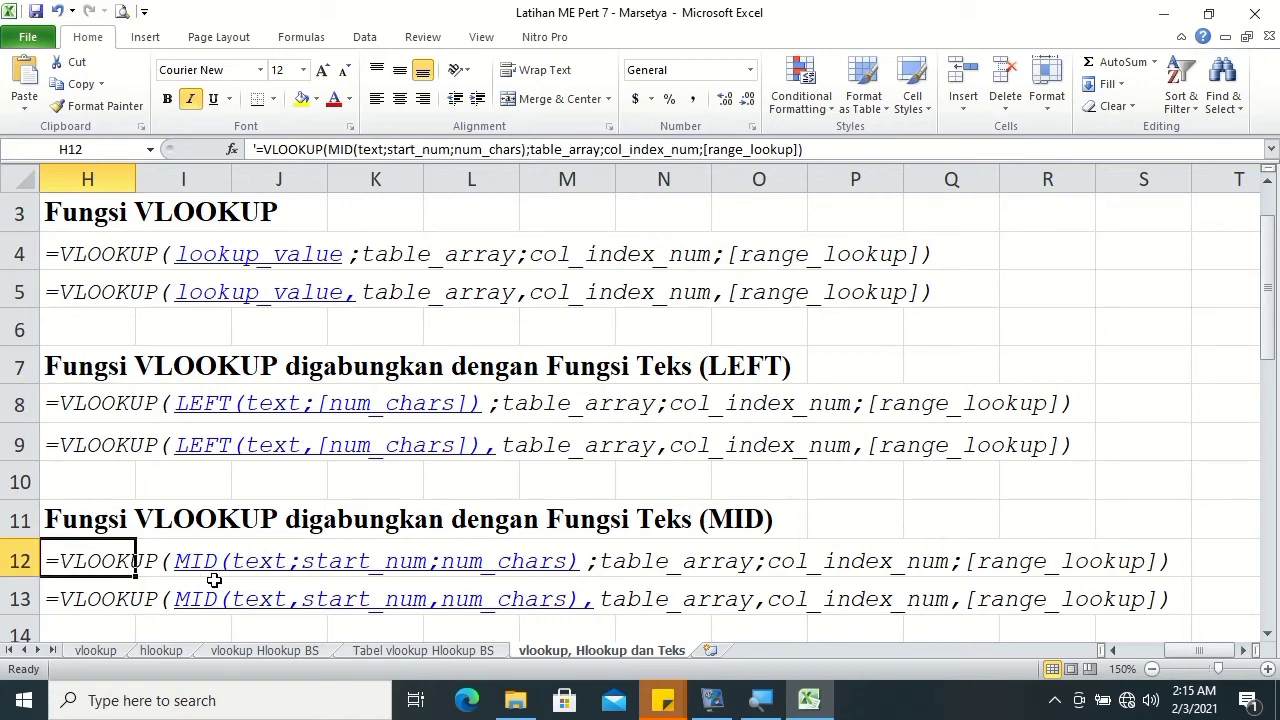
click(1267, 634)
scroll(1267, 634, down, 3)
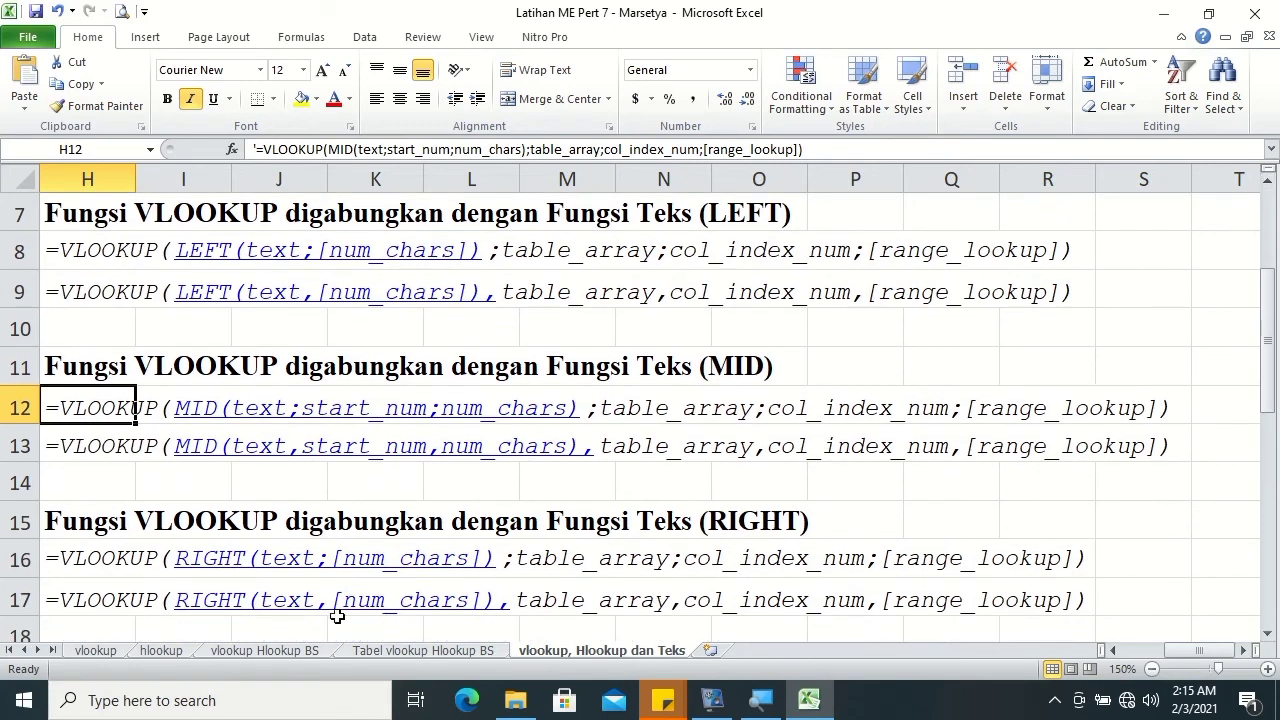
click(68, 551)
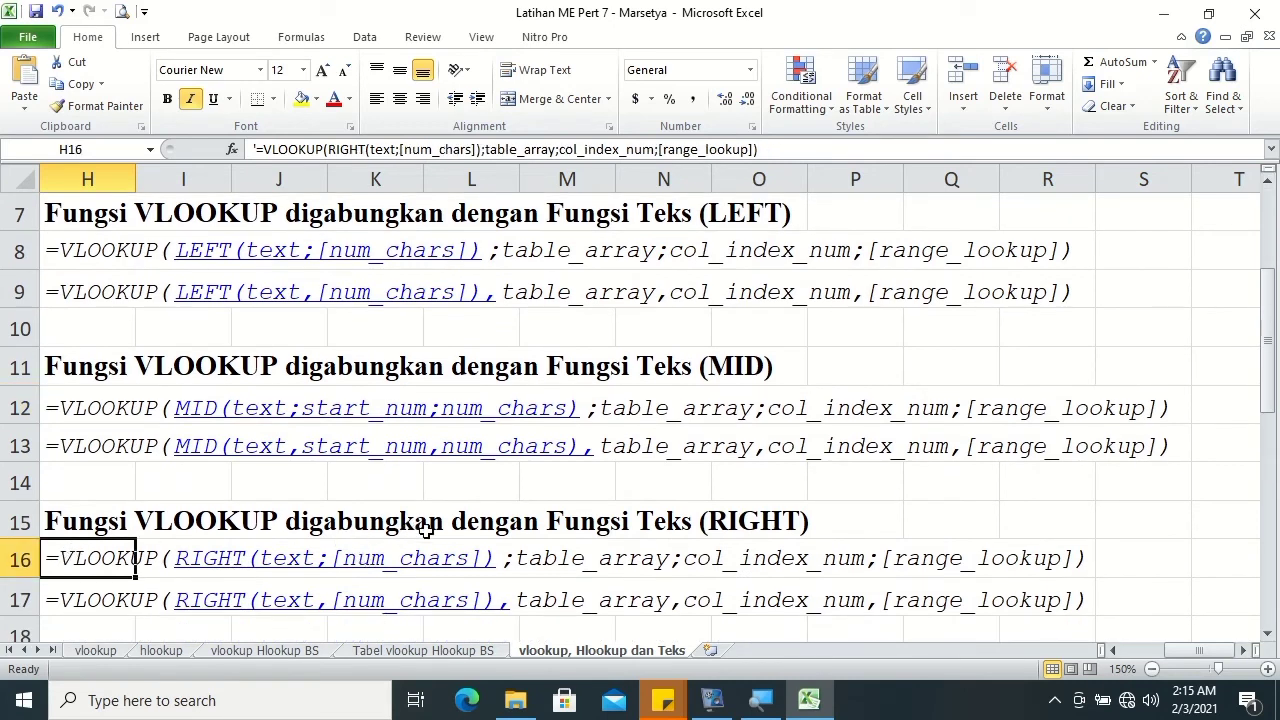
click(1267, 634)
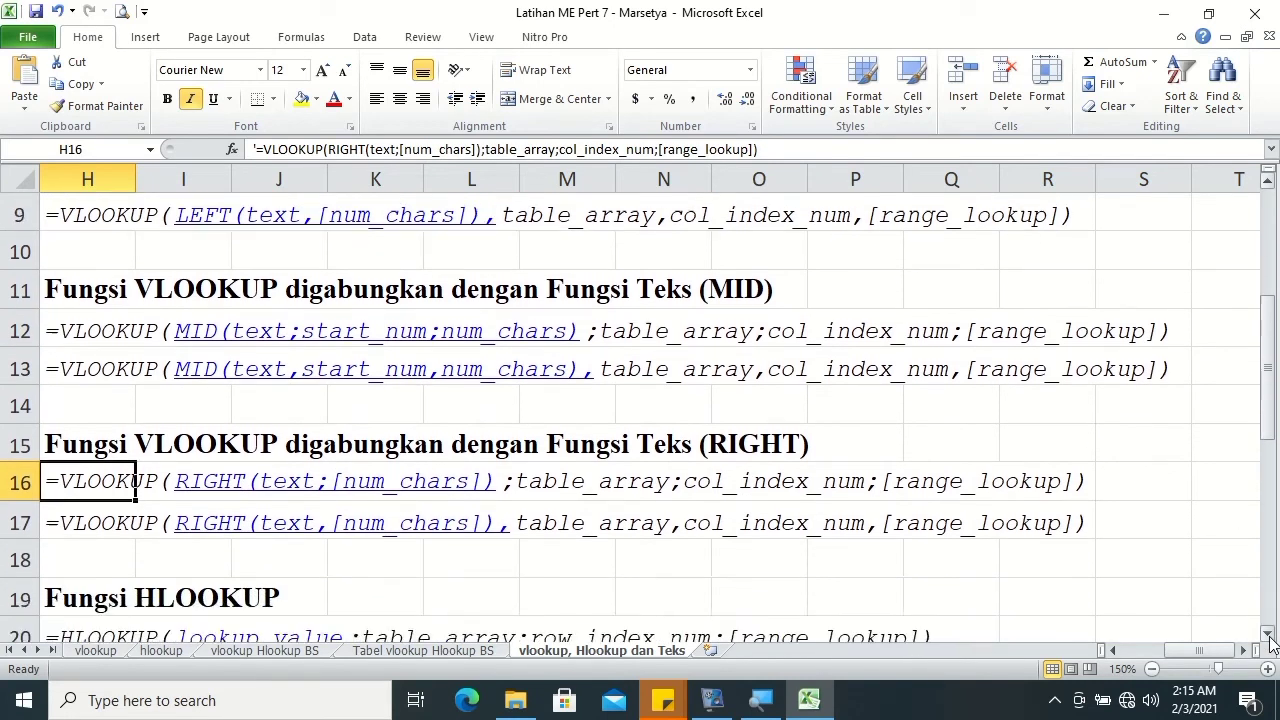
click(1267, 634)
click(1267, 634)
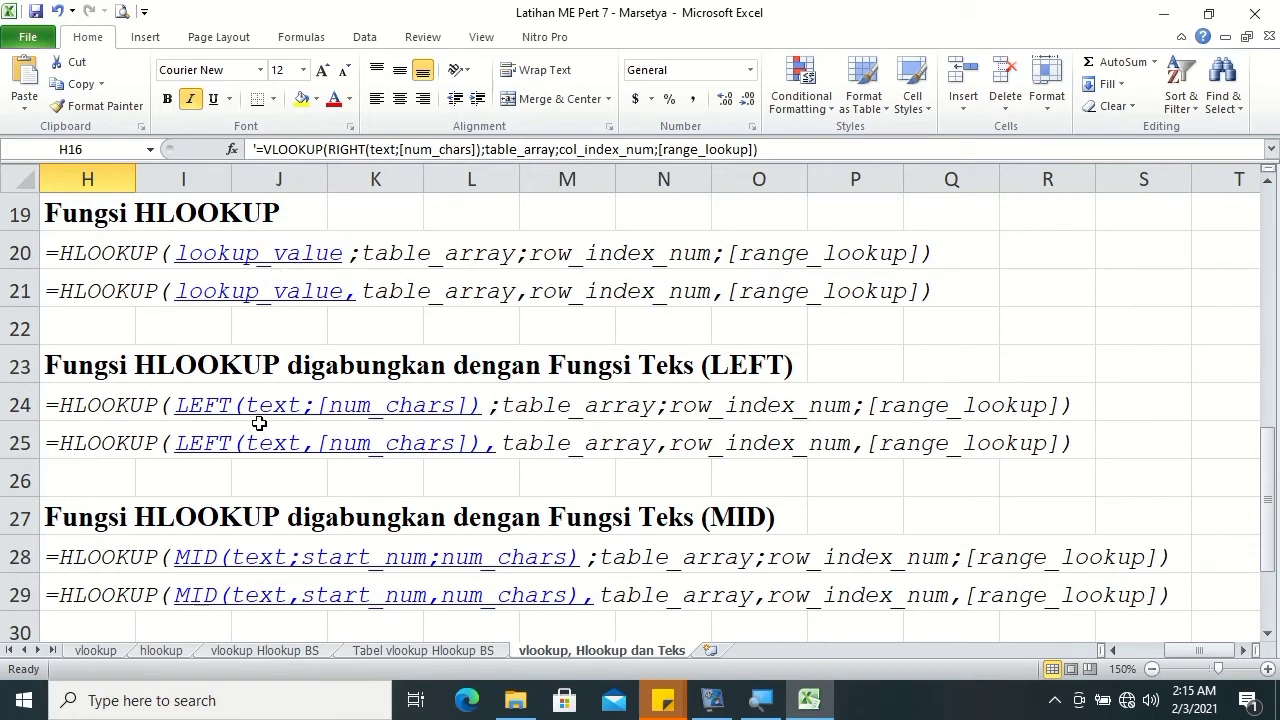
click(88, 409)
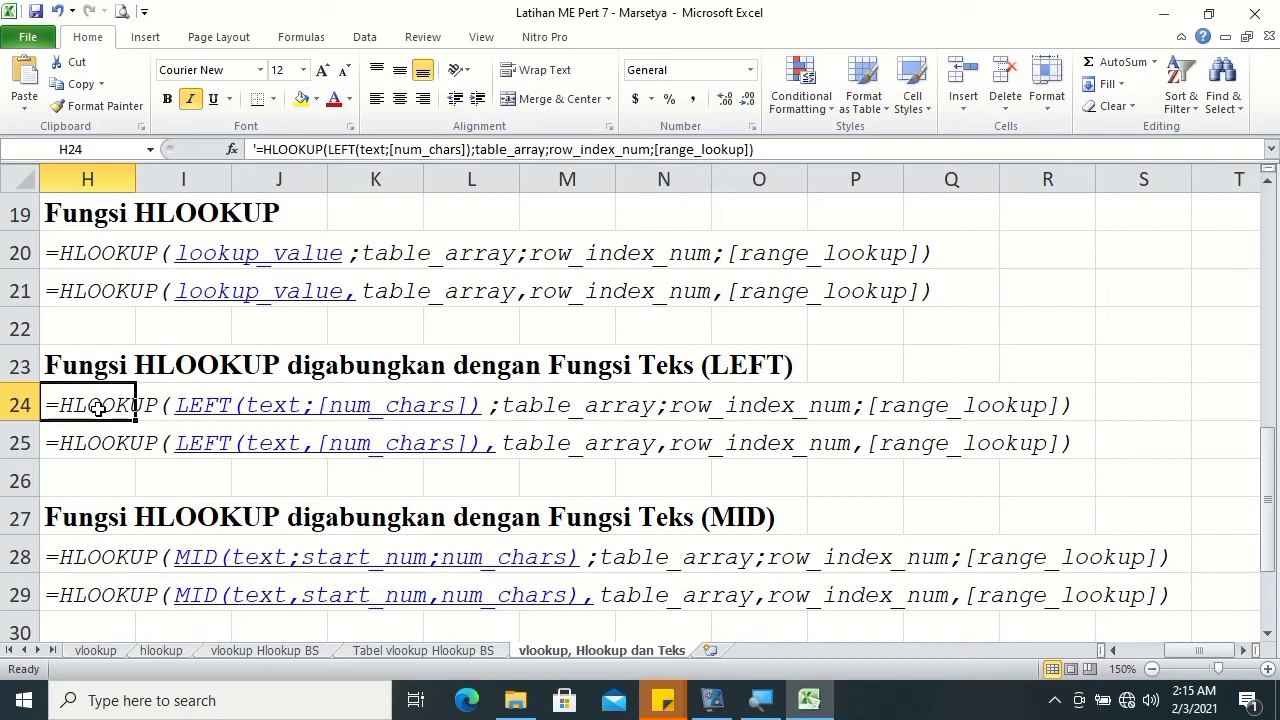
click(73, 566)
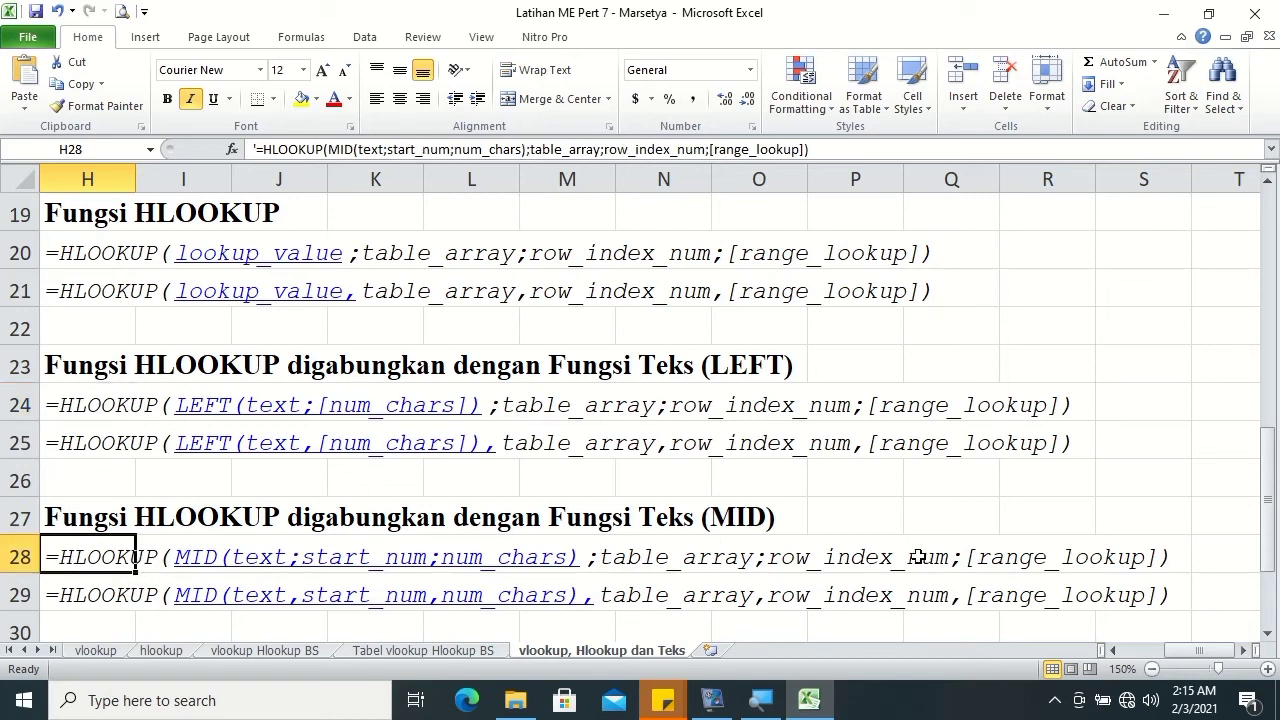
click(1268, 634)
scroll(1268, 634, down, 1)
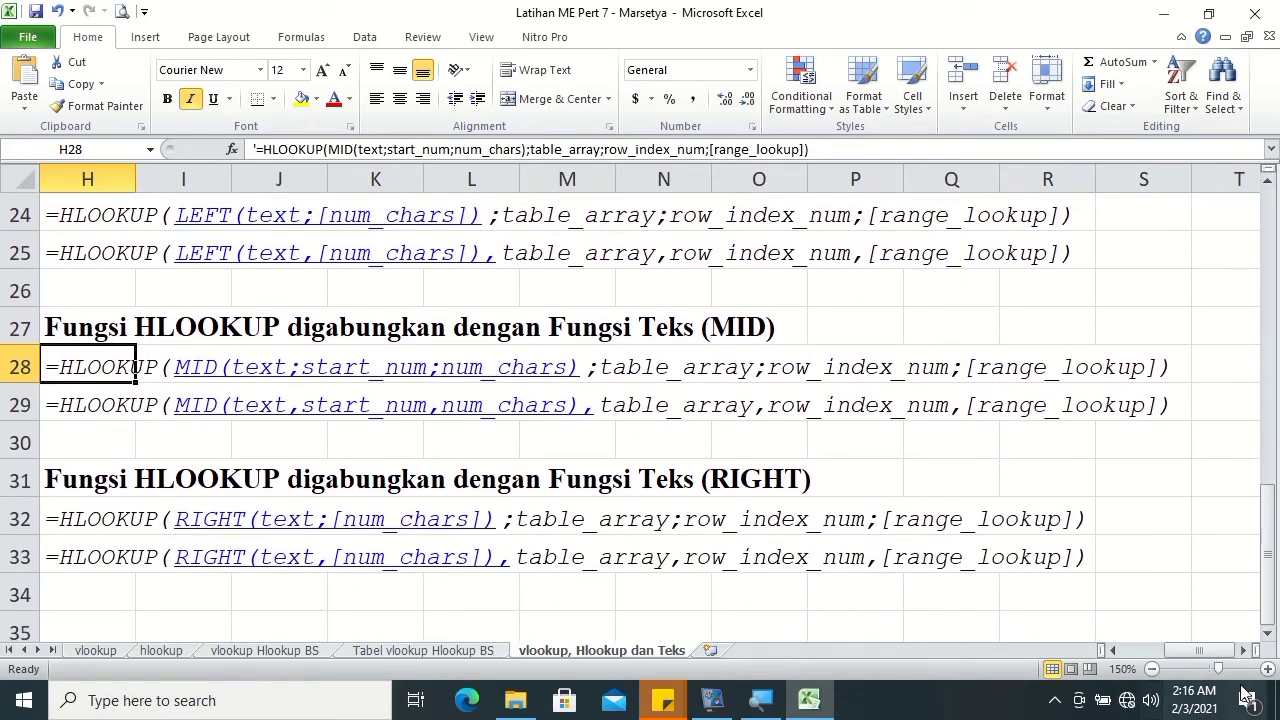
drag(1268, 568, 1230, 232)
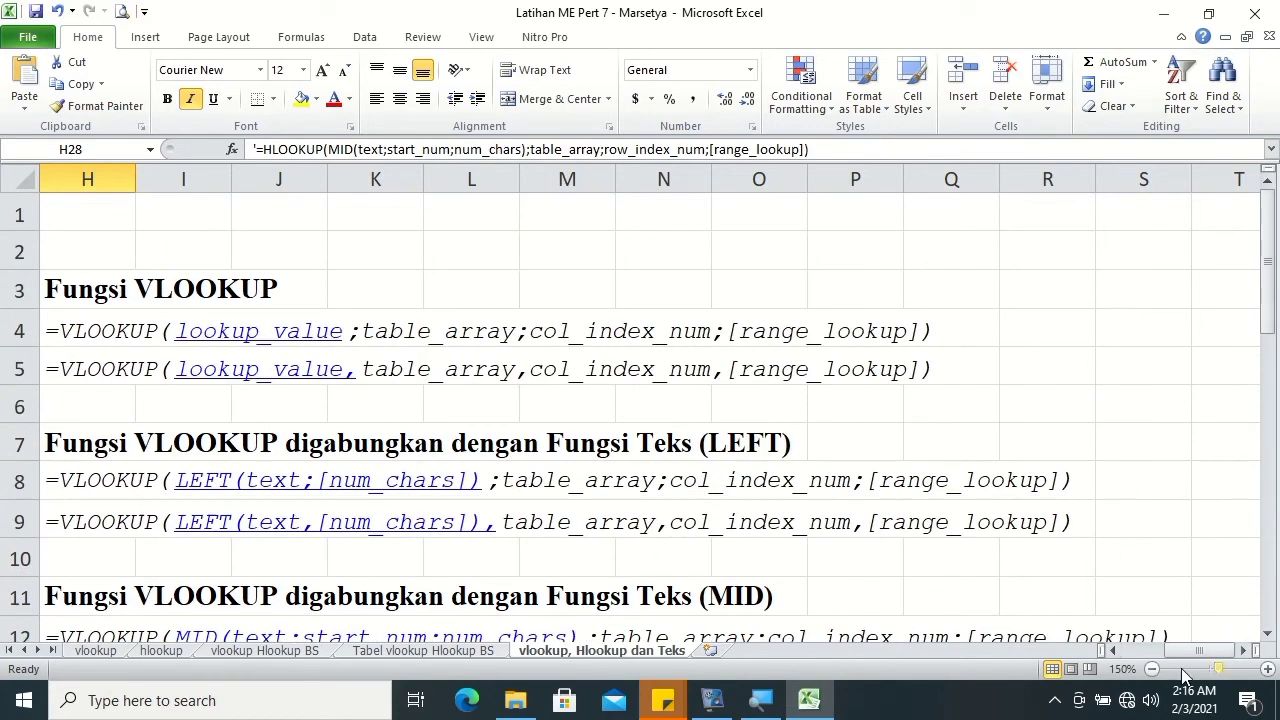
drag(1200, 650, 1110, 650)
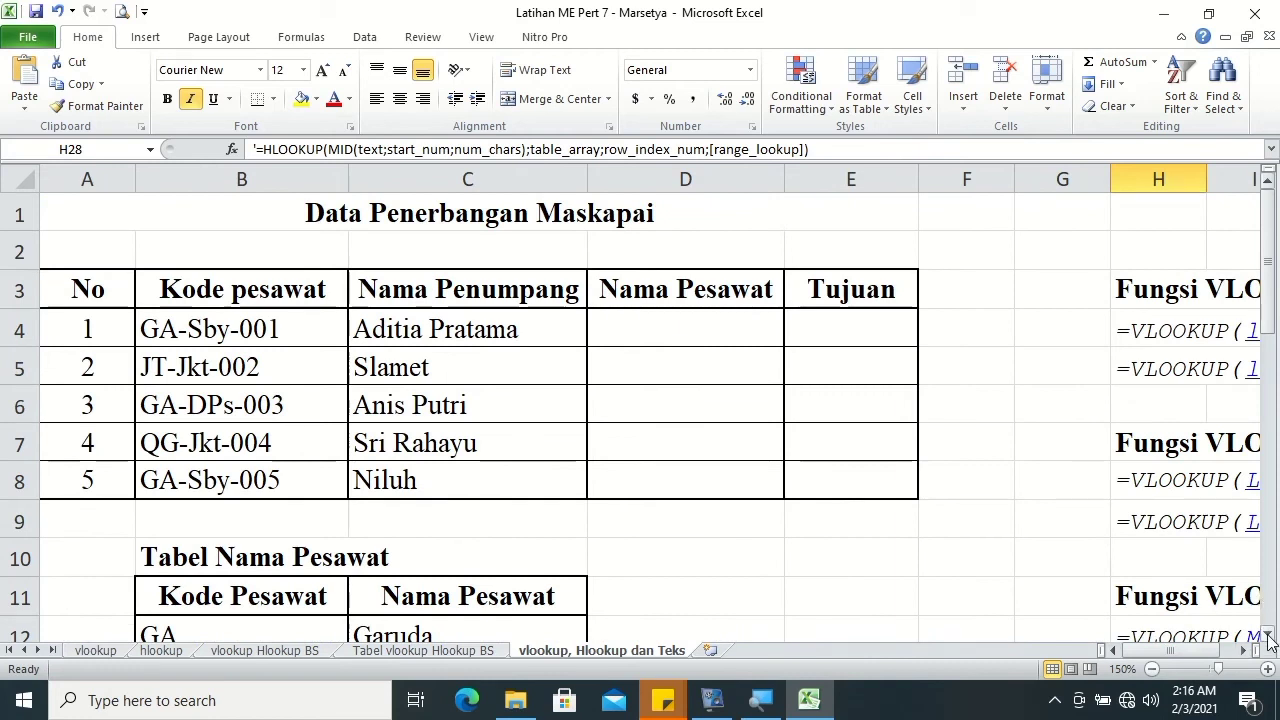
click(1267, 634)
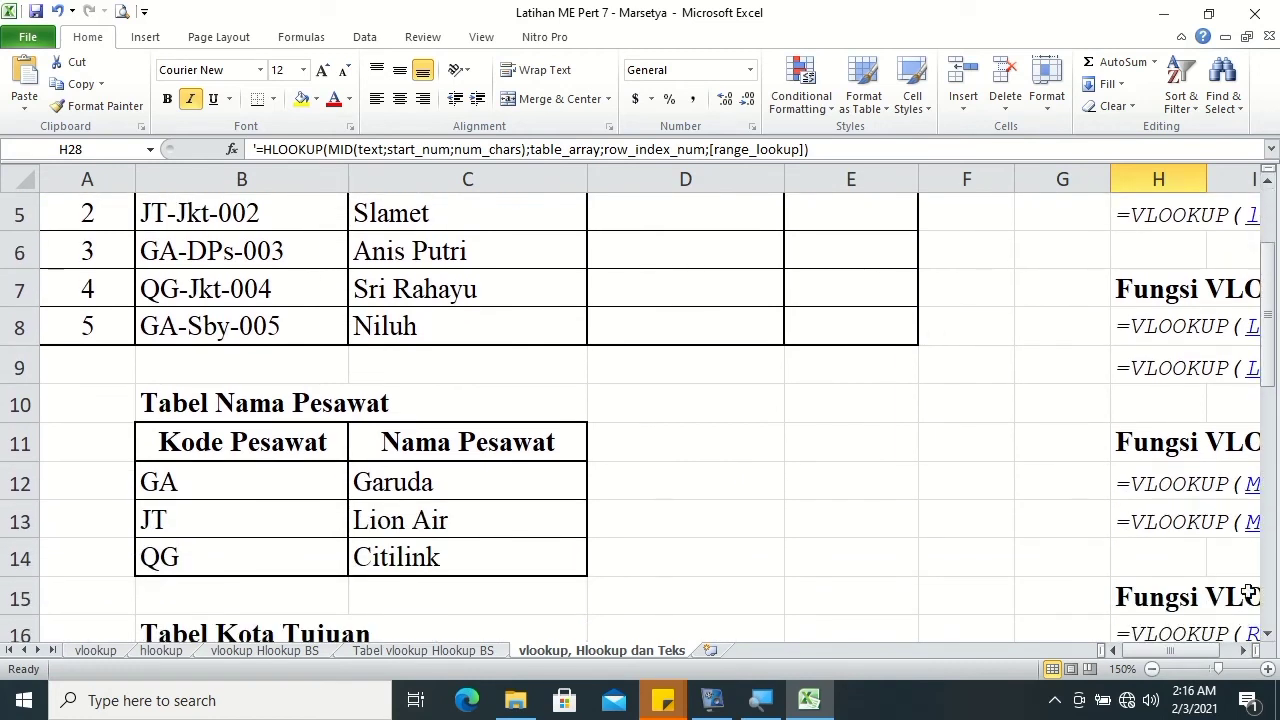
drag(1270, 320, 1246, 255)
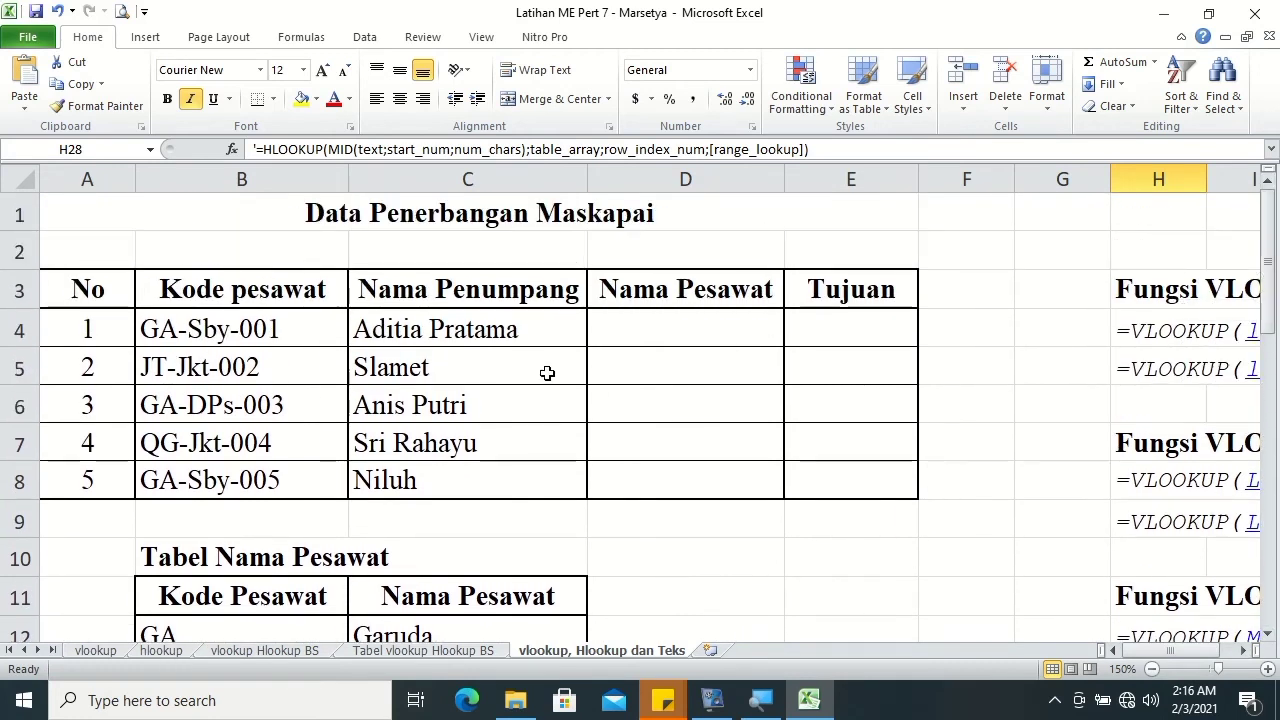
click(660, 300)
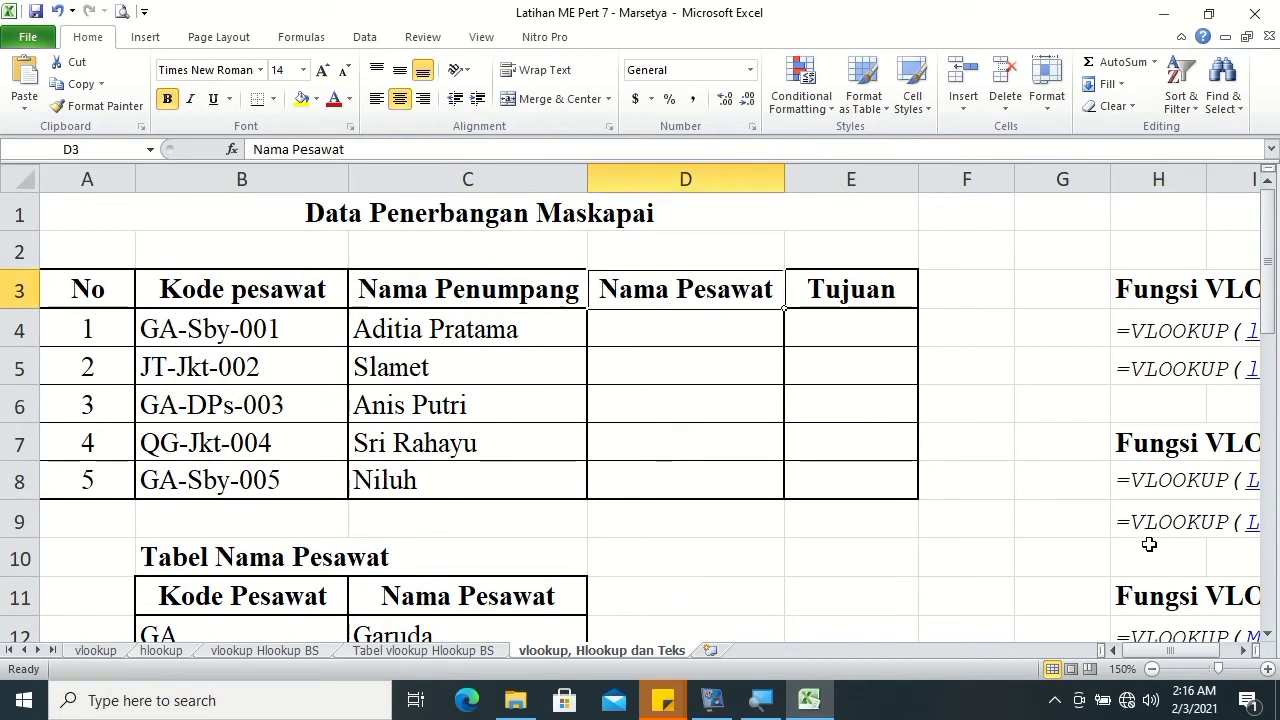
click(1267, 636)
click(1267, 636)
click(1267, 636)
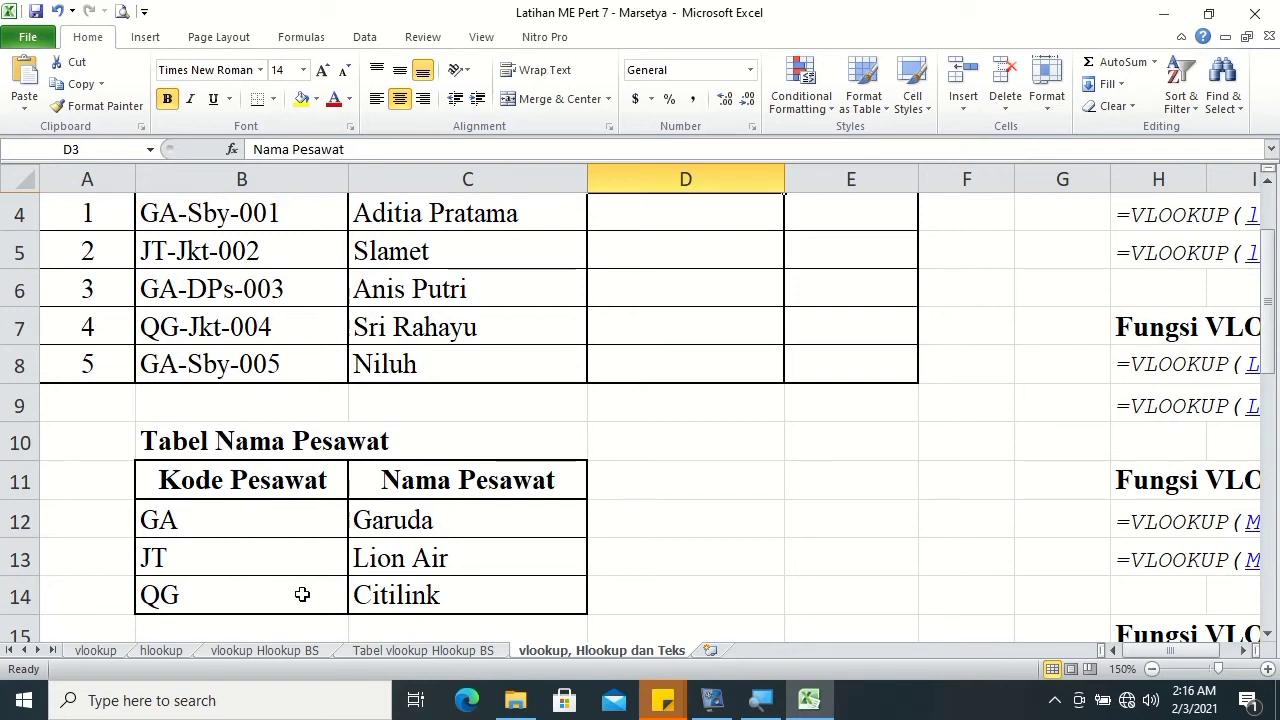
click(1252, 250)
mouse_move(1266, 270)
mouse_down()
mouse_move(1263, 410)
mouse_move(1263, 380)
mouse_up()
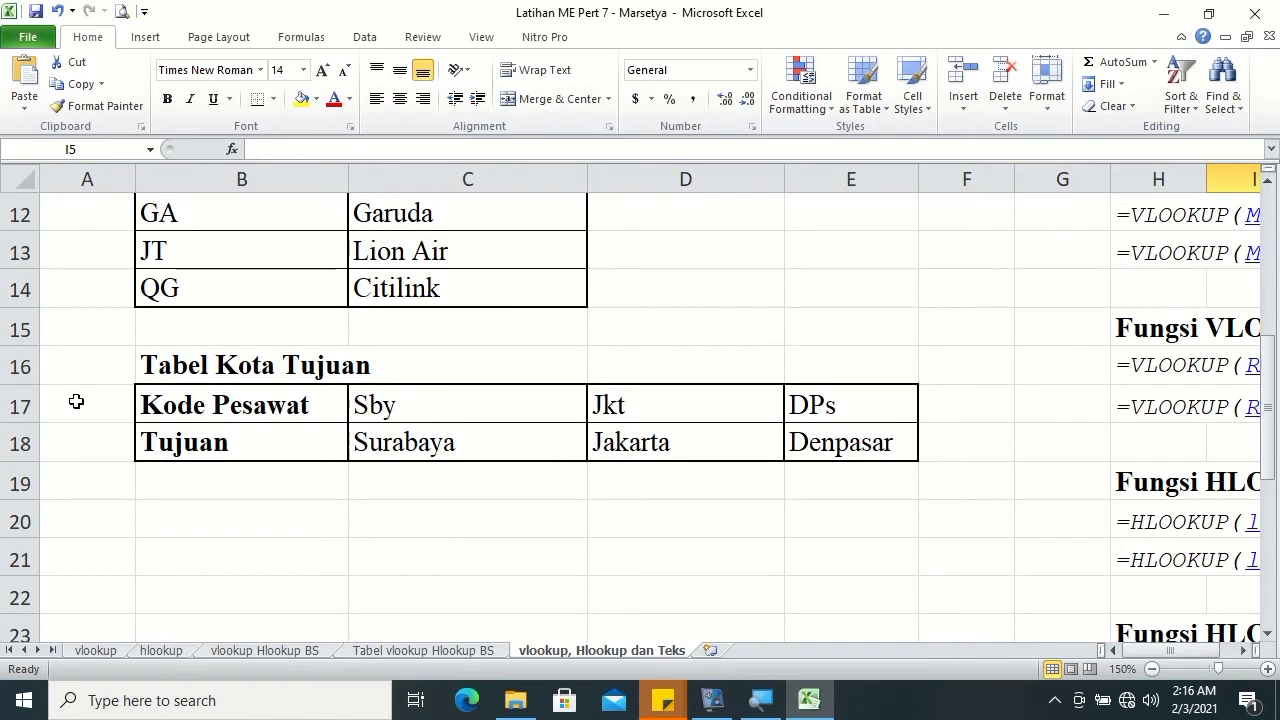
drag(1270, 410, 1270, 250)
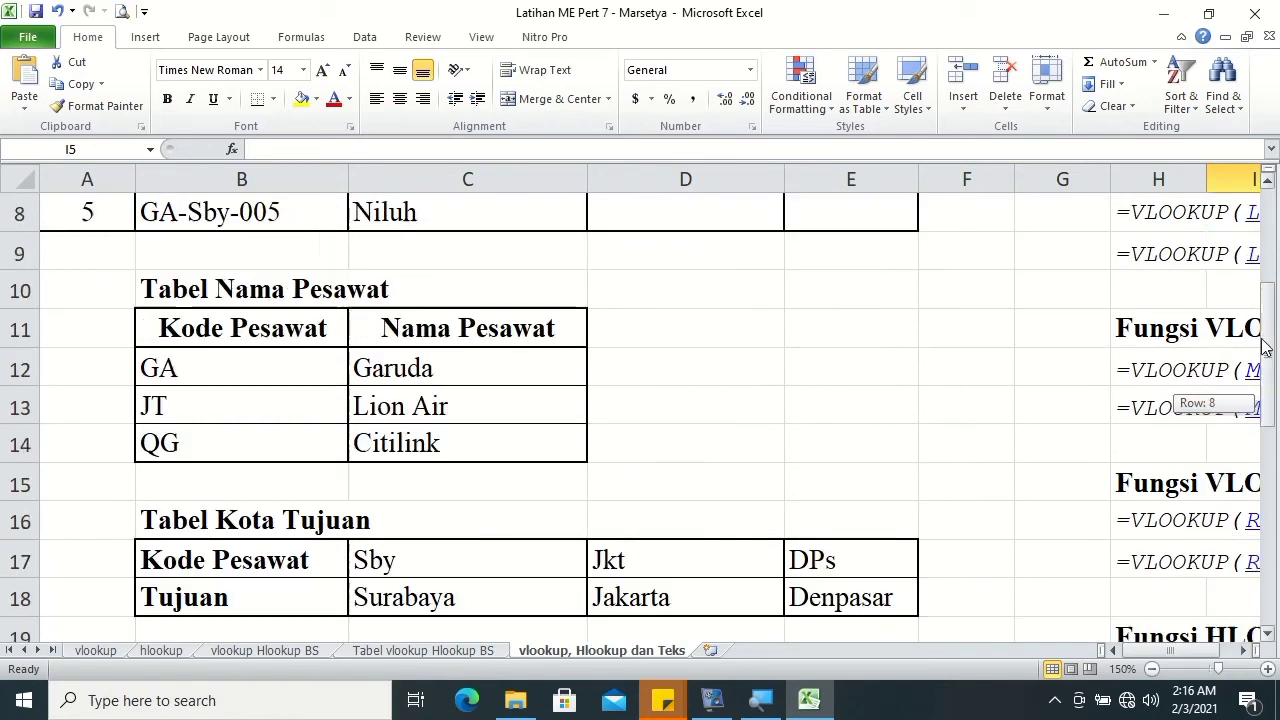
click(605, 323)
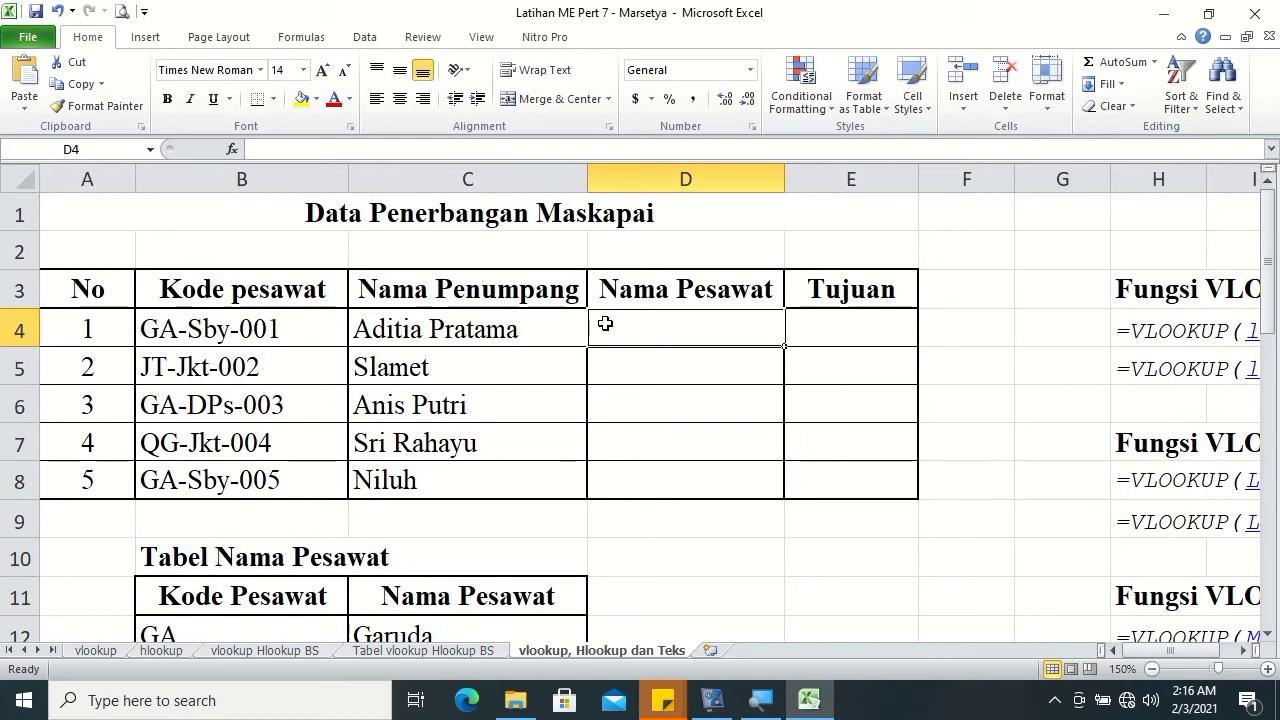
- Enter =VLOOKUP(LEFT(B4,2), in D4 and begin the table range at B12
text(=v)
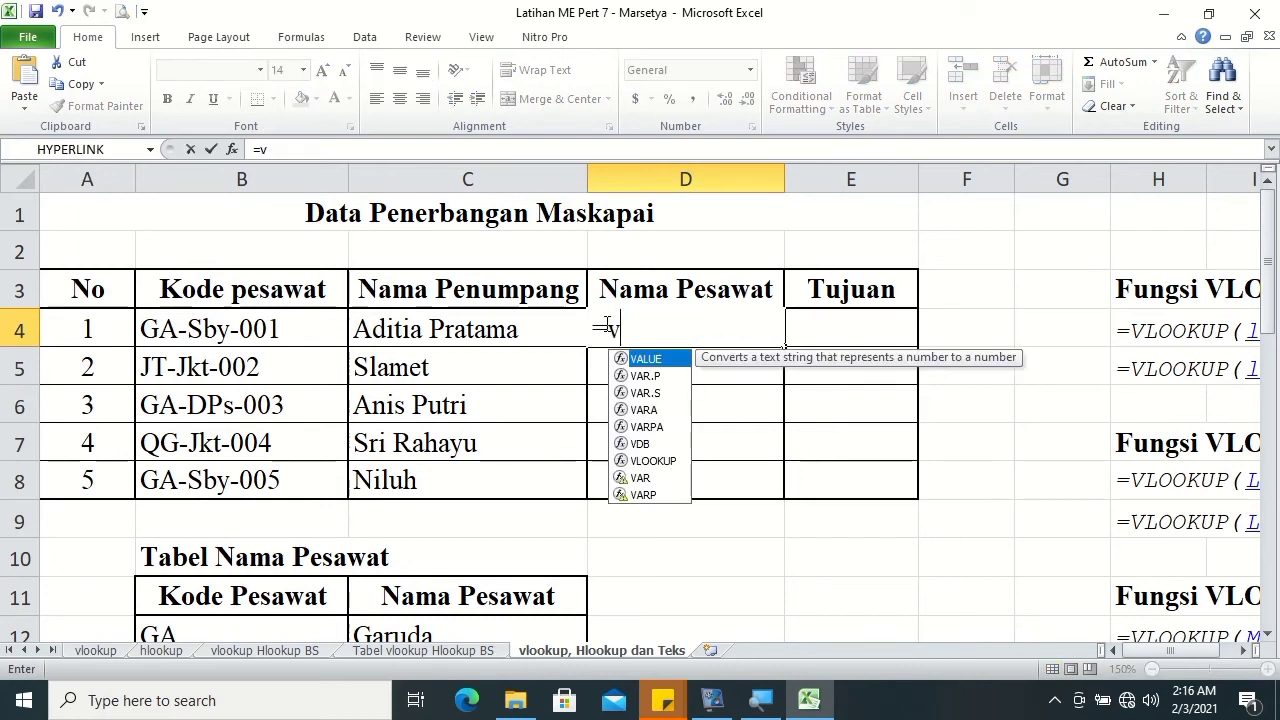
text(l)
key(Tab)
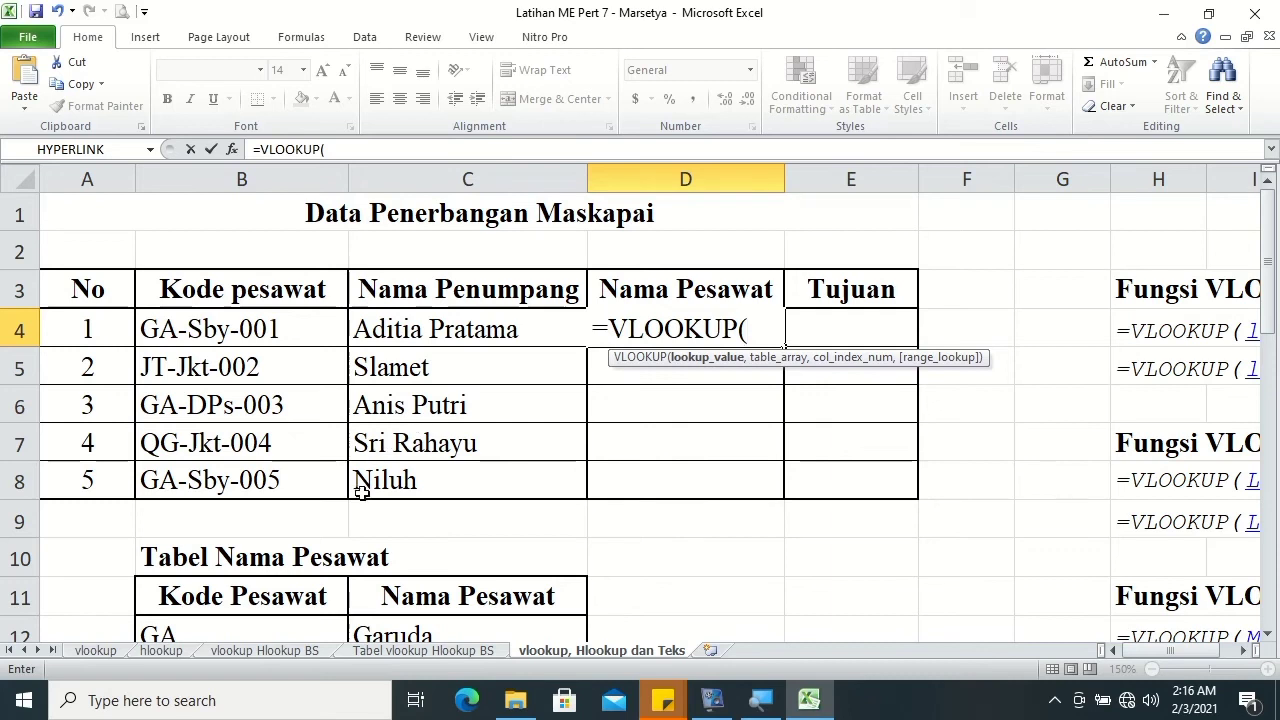
click(1267, 633)
click(1267, 633)
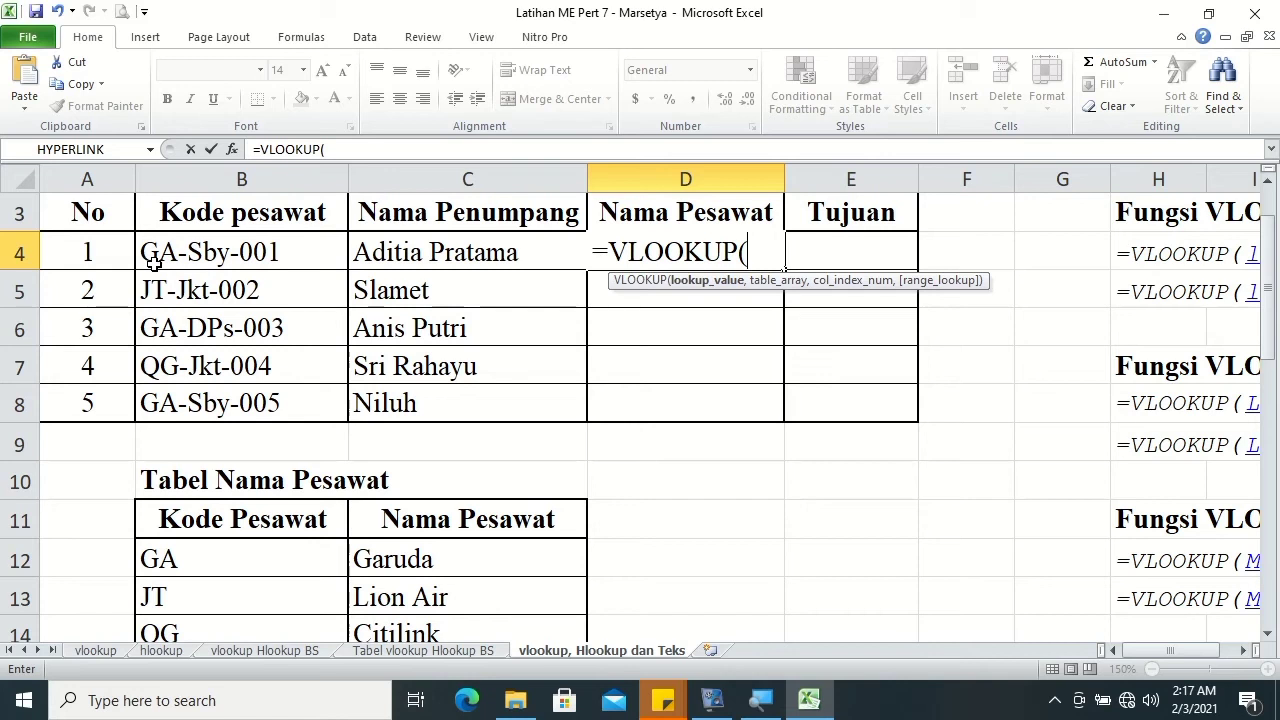
text(LEFT()
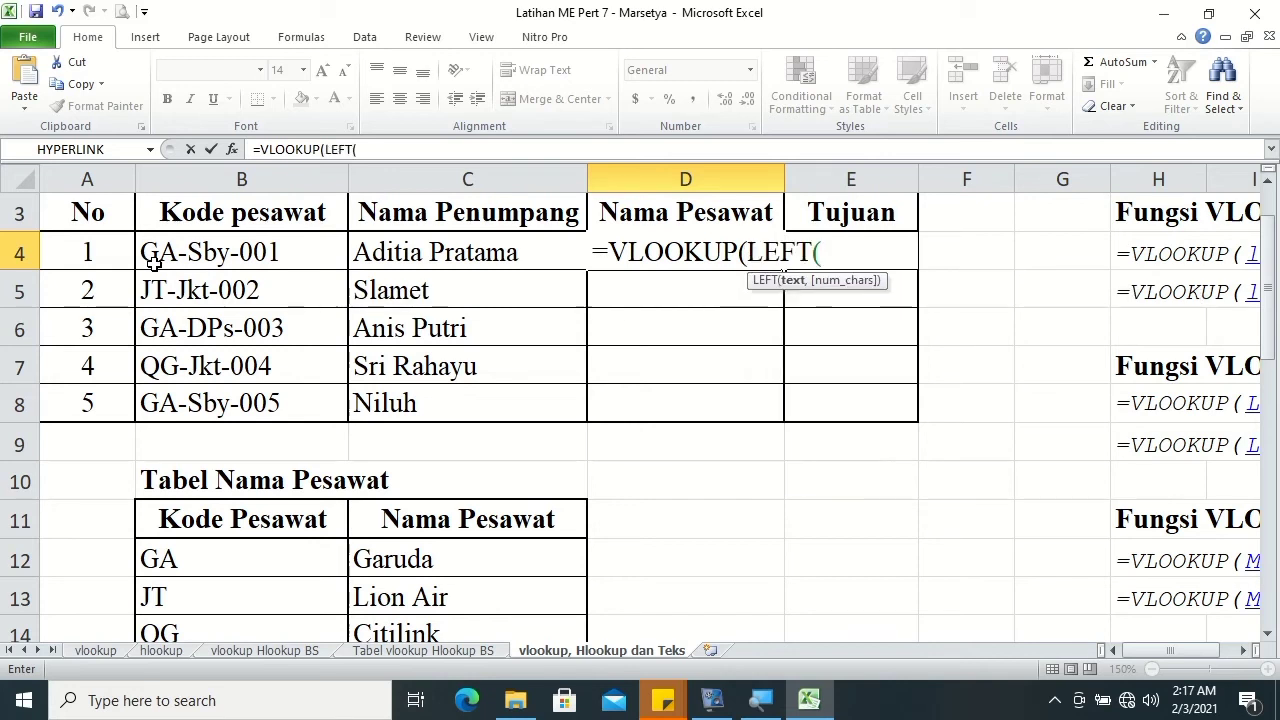
click(153, 262)
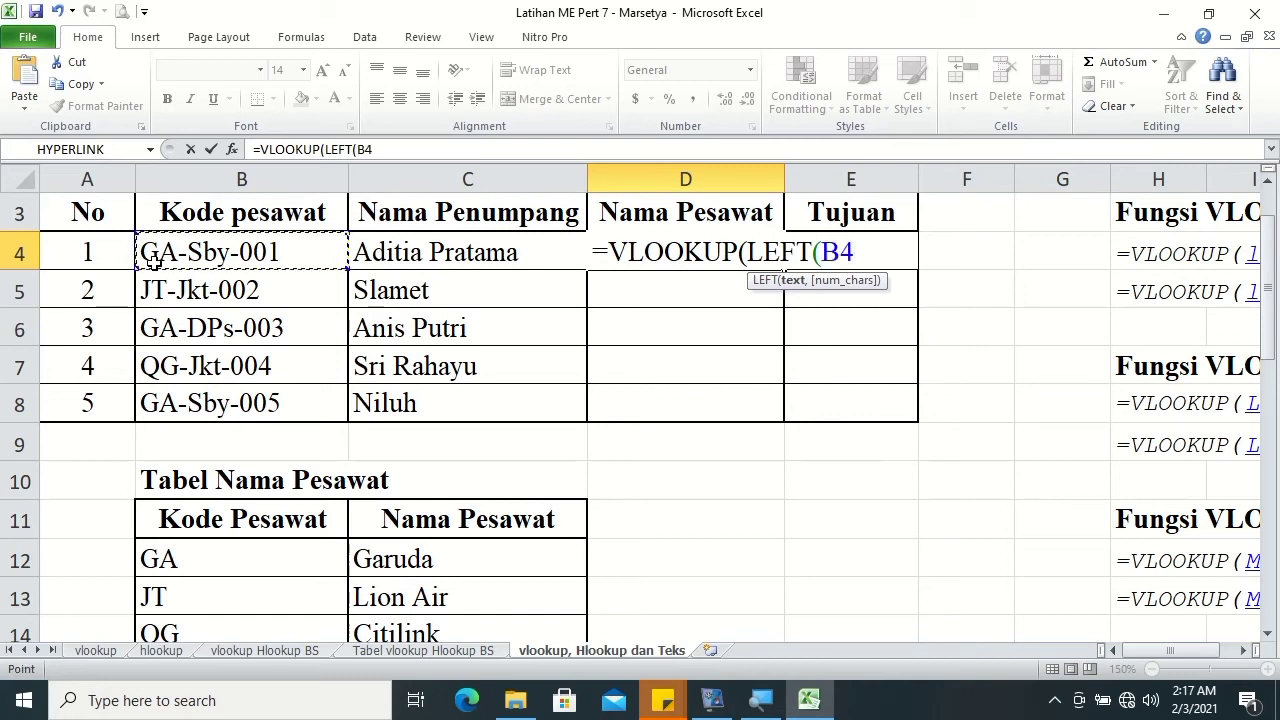
text(,)
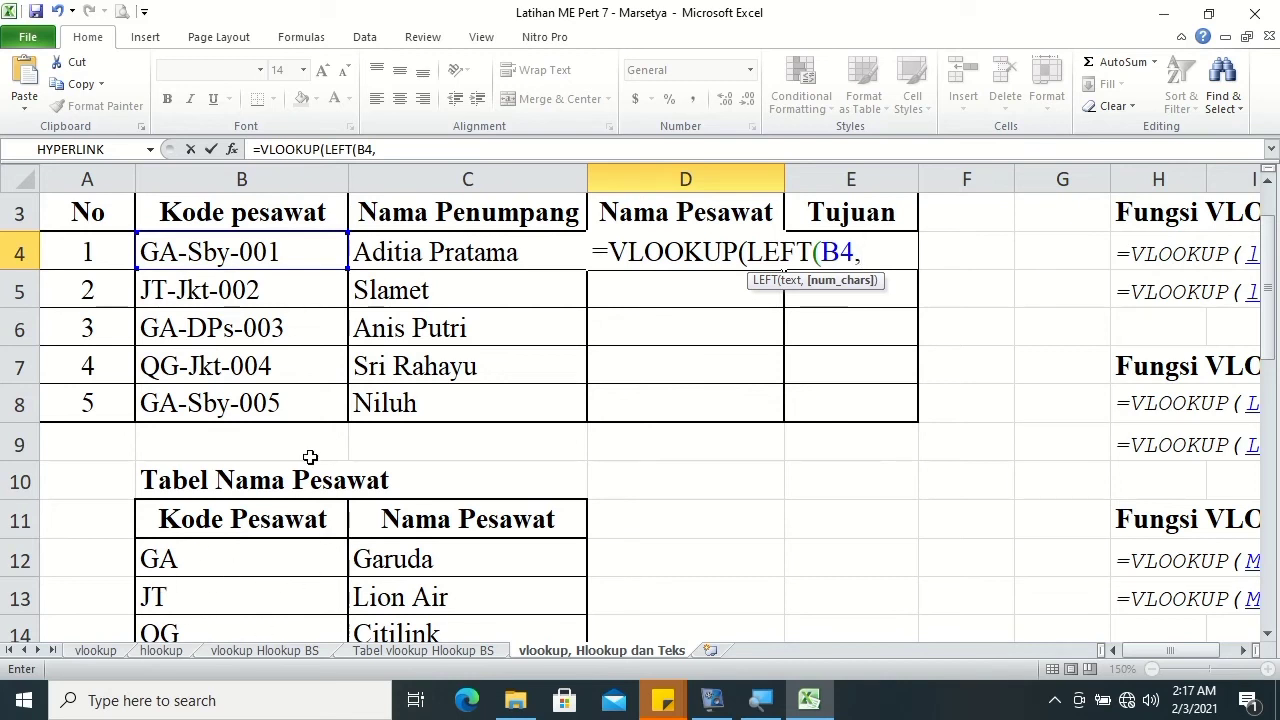
text(2),)
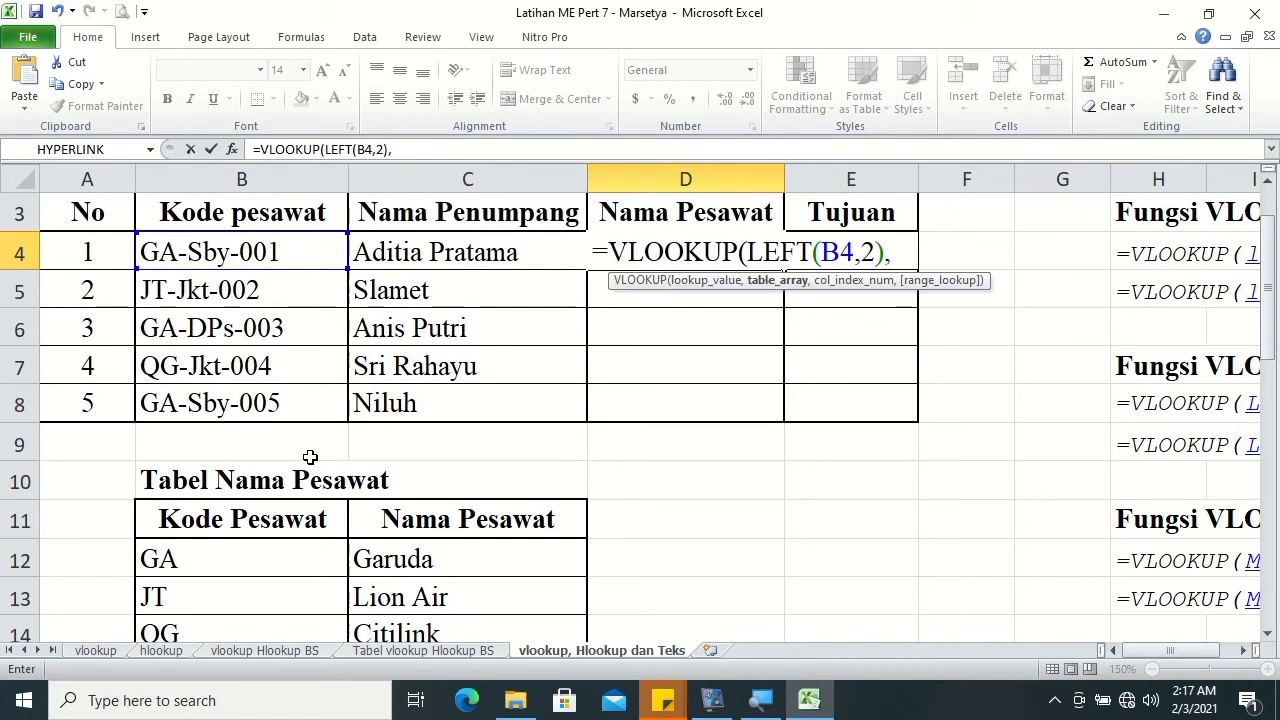
click(1267, 635)
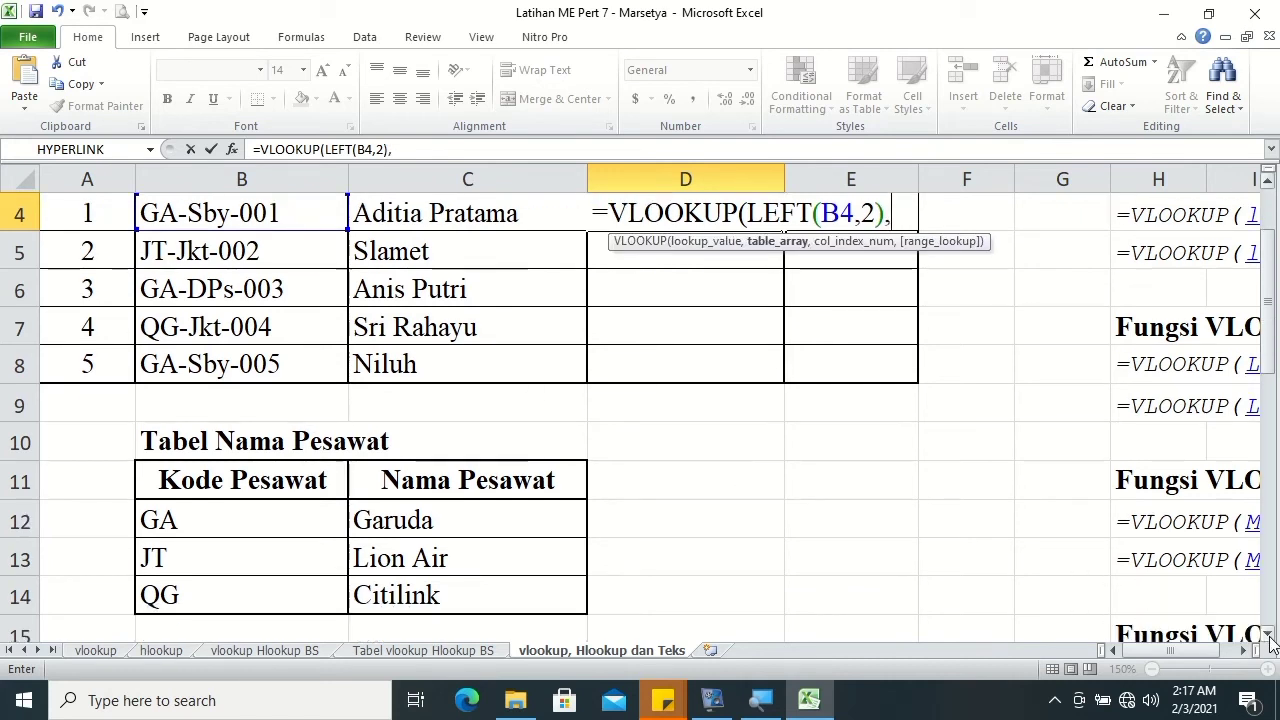
click(1267, 636)
click(152, 484)
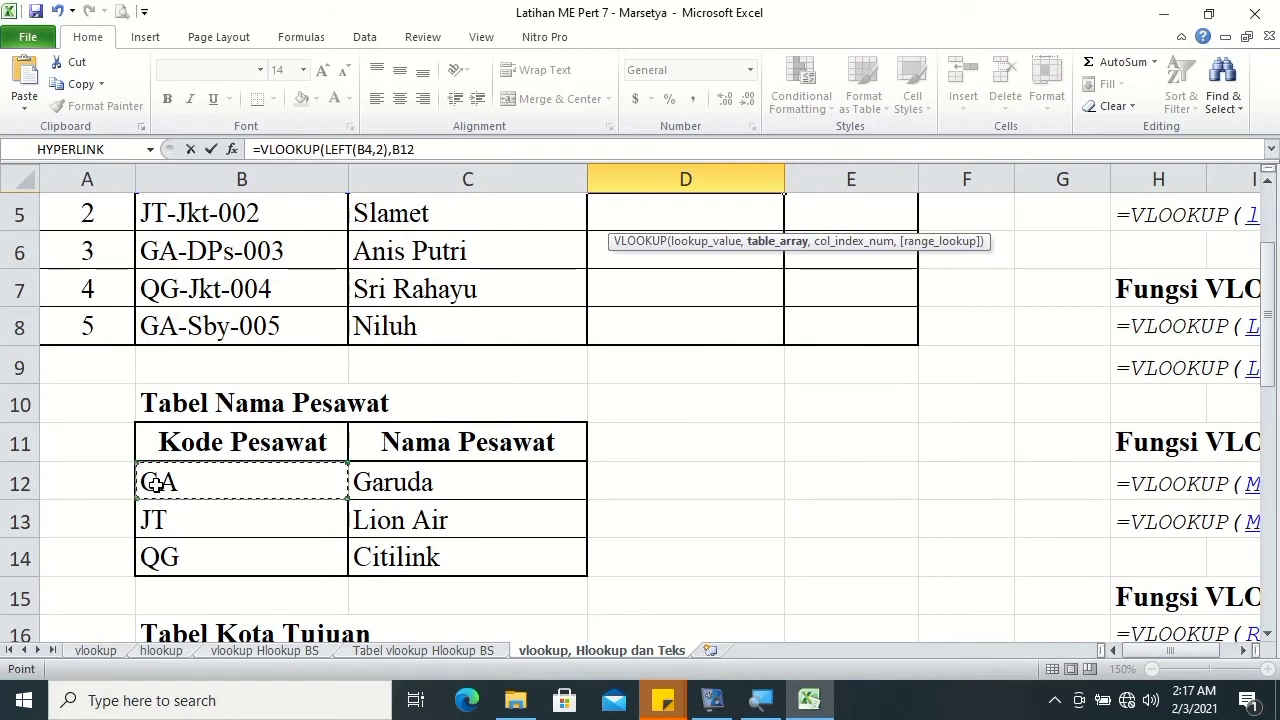
- Complete D4 as =VLOOKUP(LEFT(B4,2),$B$12:$C$14,2) and accept Excel's correction so it shows Garuda
drag(156, 484, 388, 564)
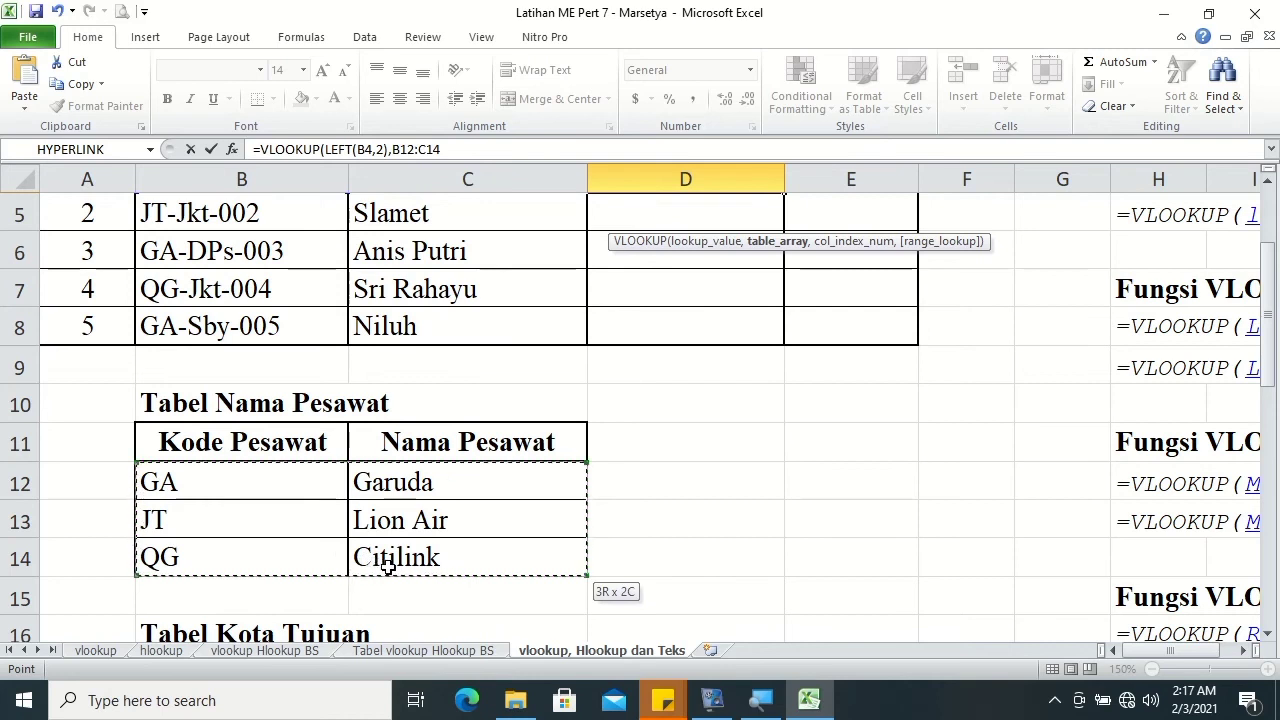
click(1267, 174)
click(1267, 174)
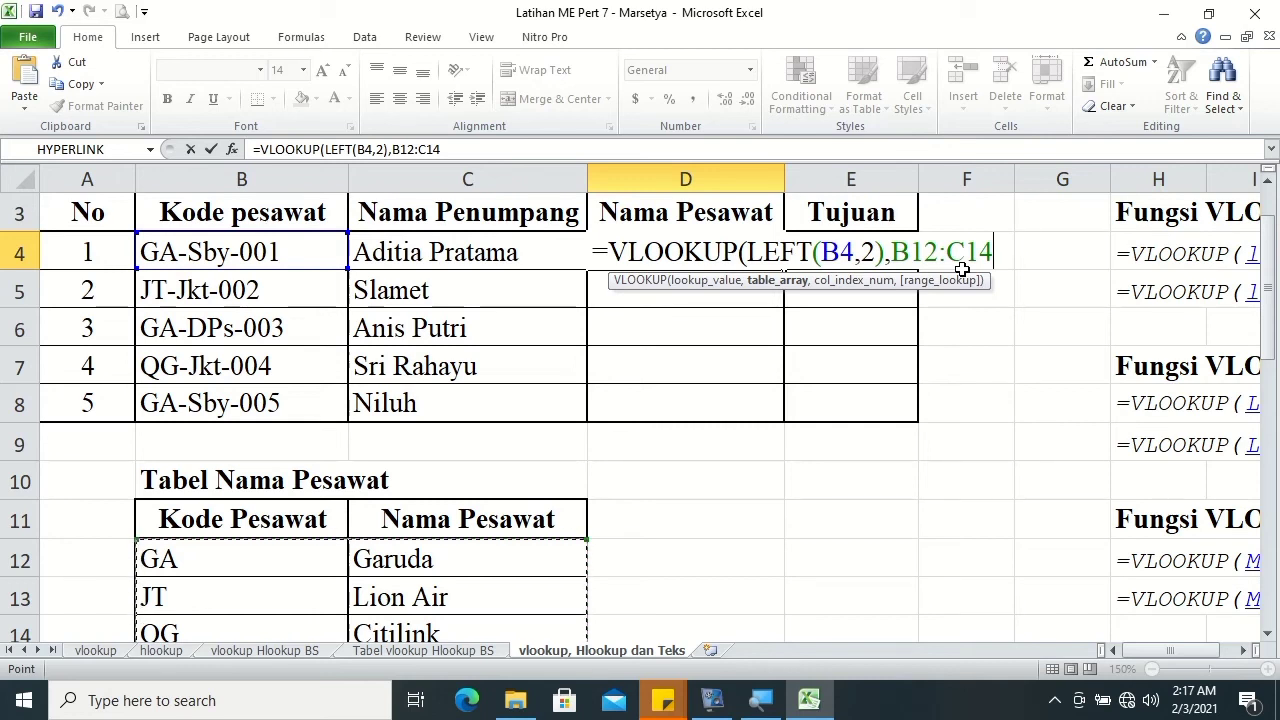
key(F4)
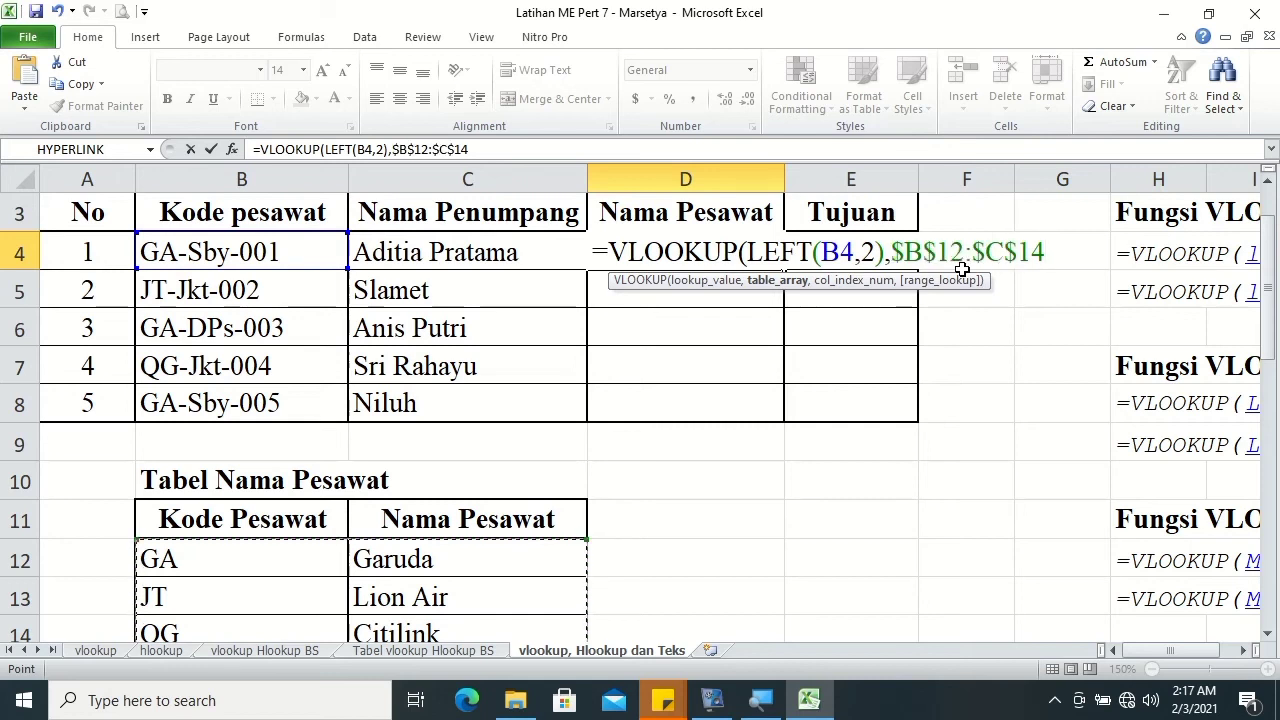
text(,)
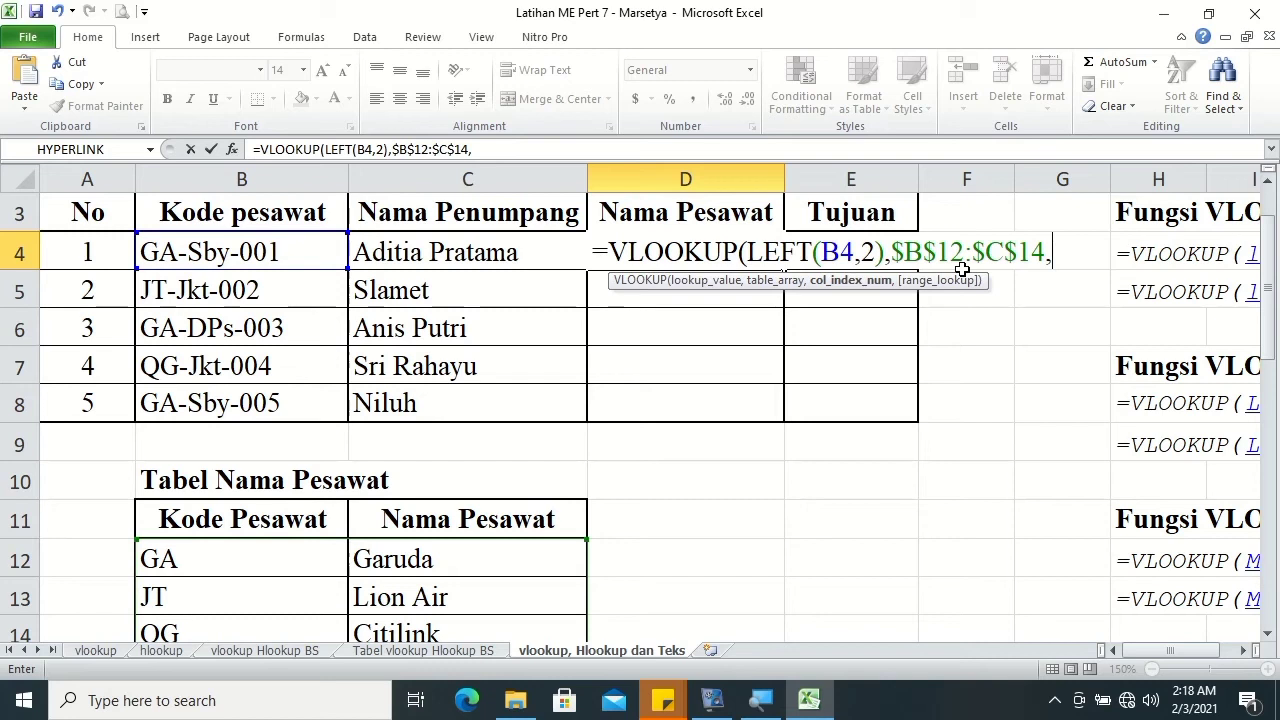
click(1268, 634)
click(1268, 634)
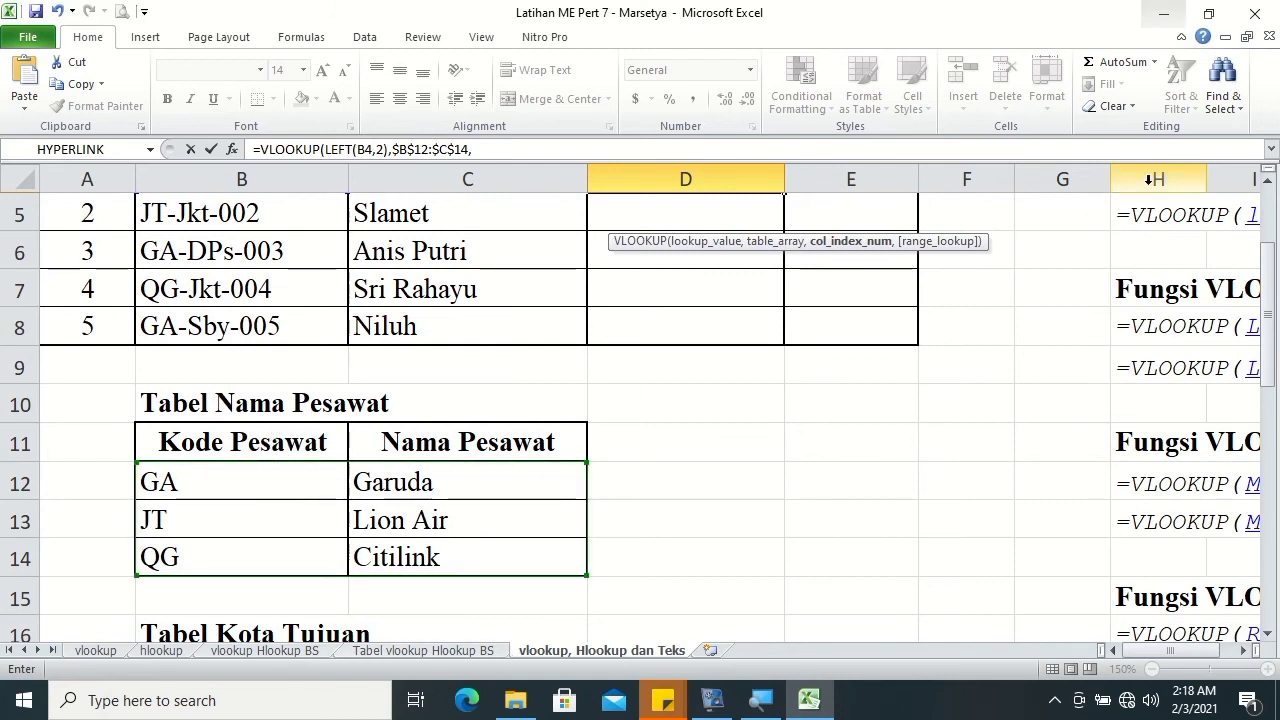
click(1268, 186)
text(2)
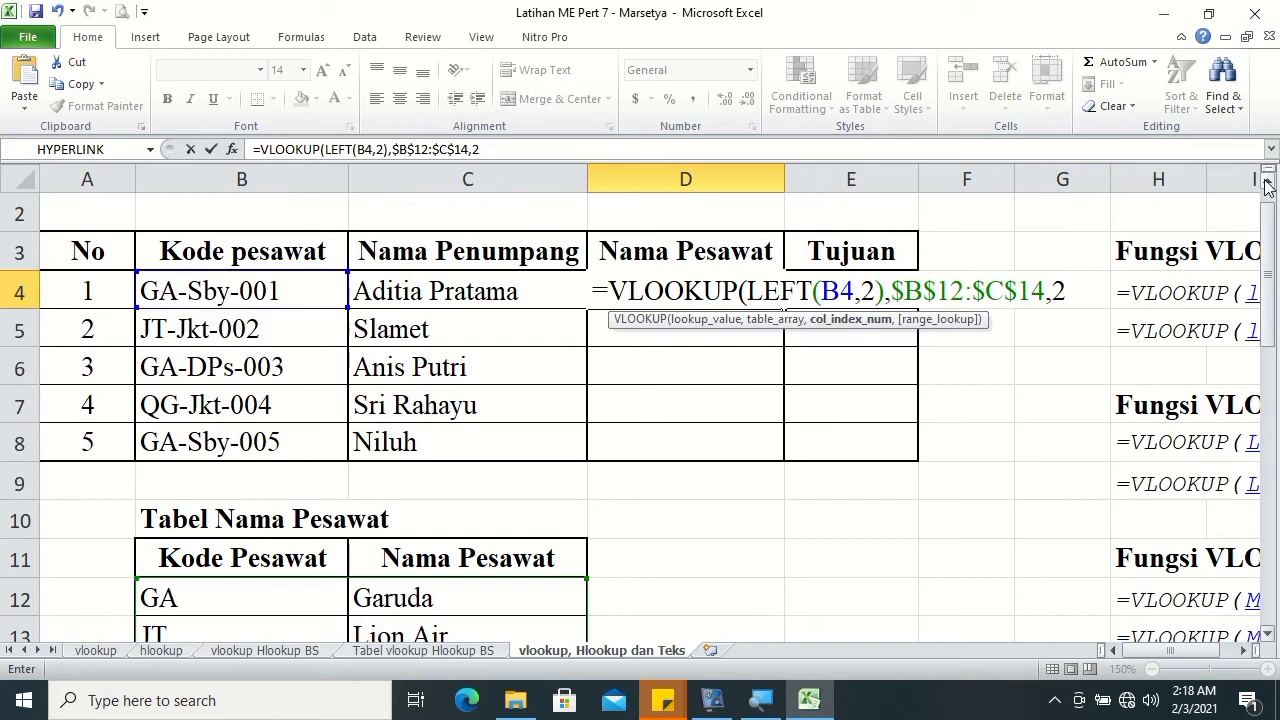
key(Return)
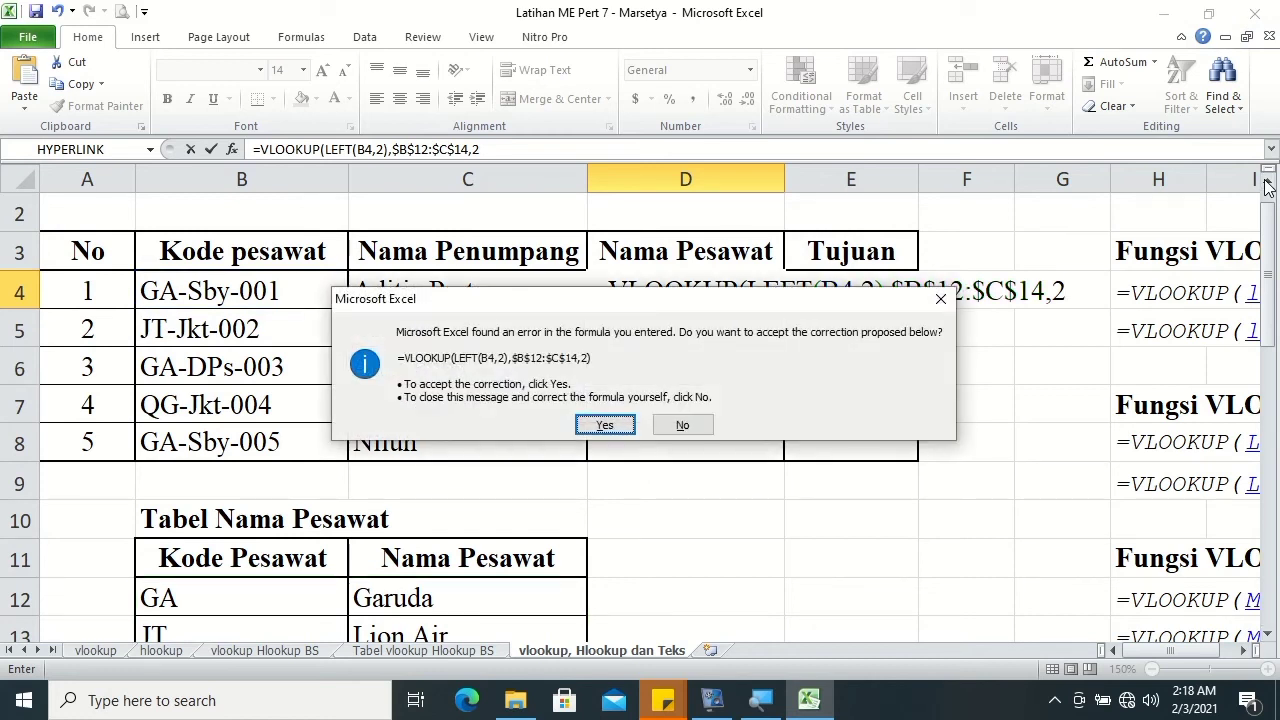
click(603, 425)
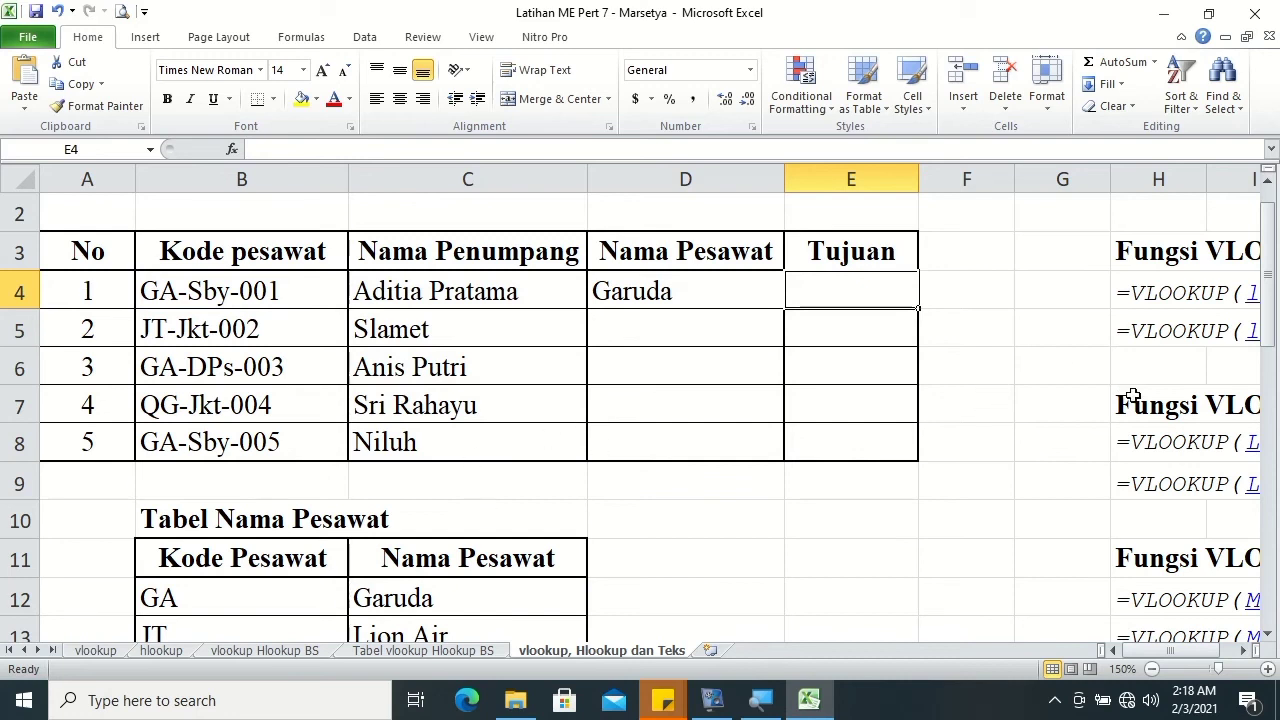
- Start E4's formula as =HLOOKUP(MID( using the function suggestions
mouse_move(1268, 282)
mouse_down()
mouse_move(1272, 445)
mouse_move(1272, 420)
mouse_up()
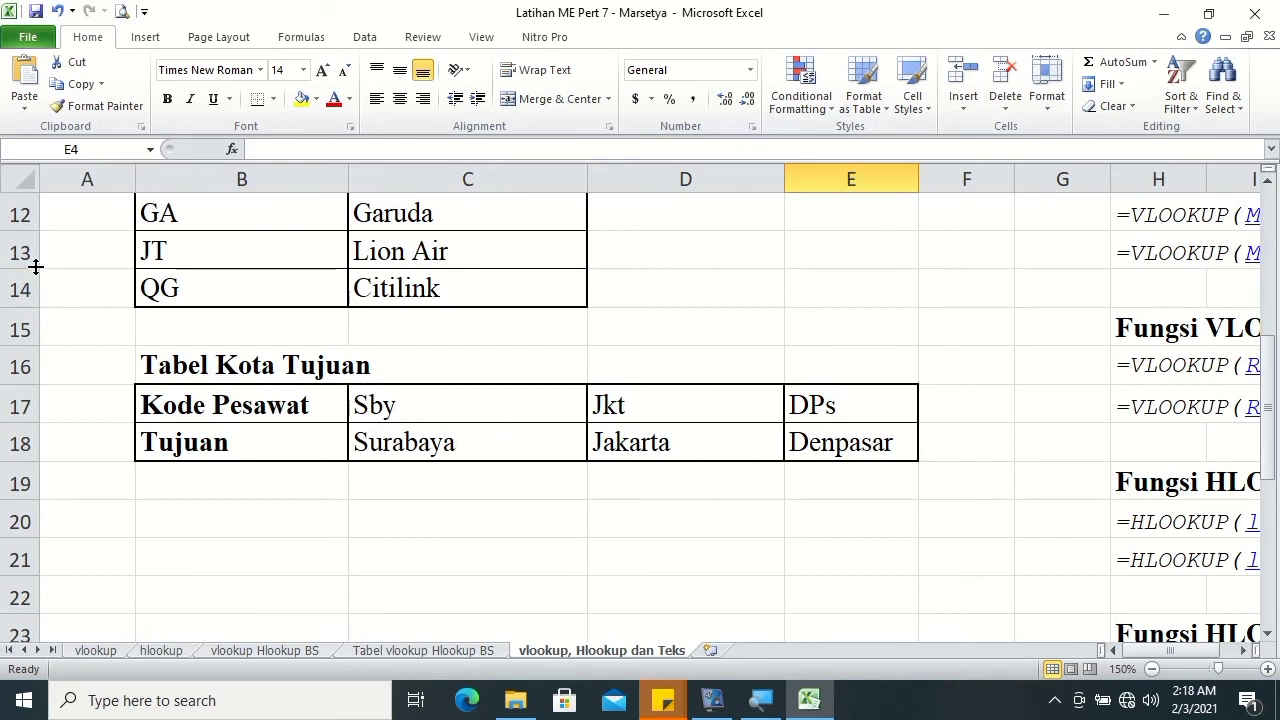
drag(1267, 455, 1267, 330)
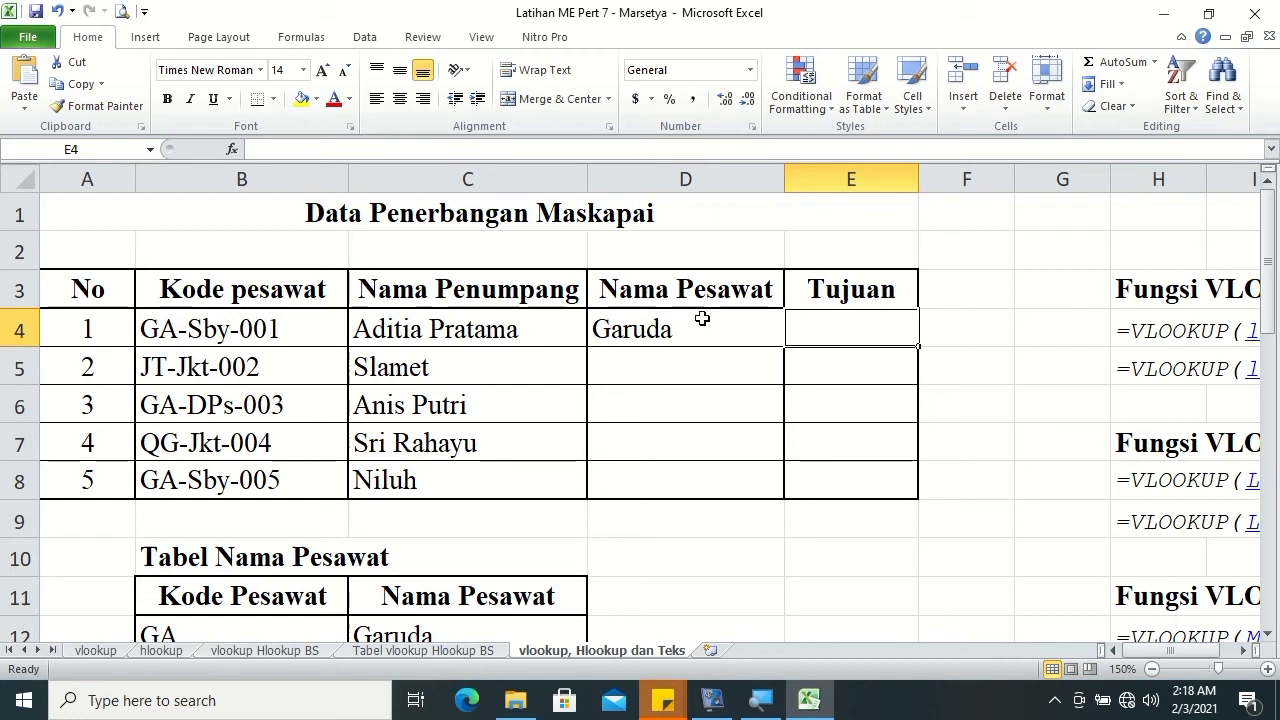
text(=)
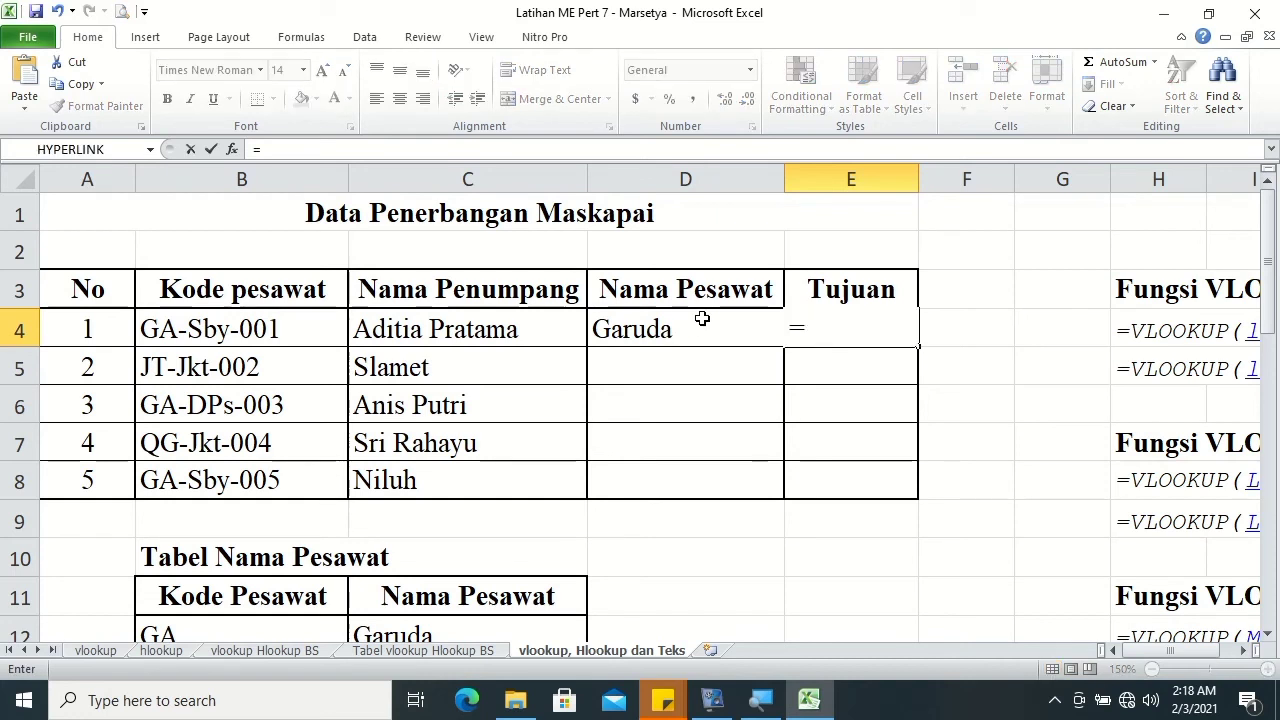
text(hl)
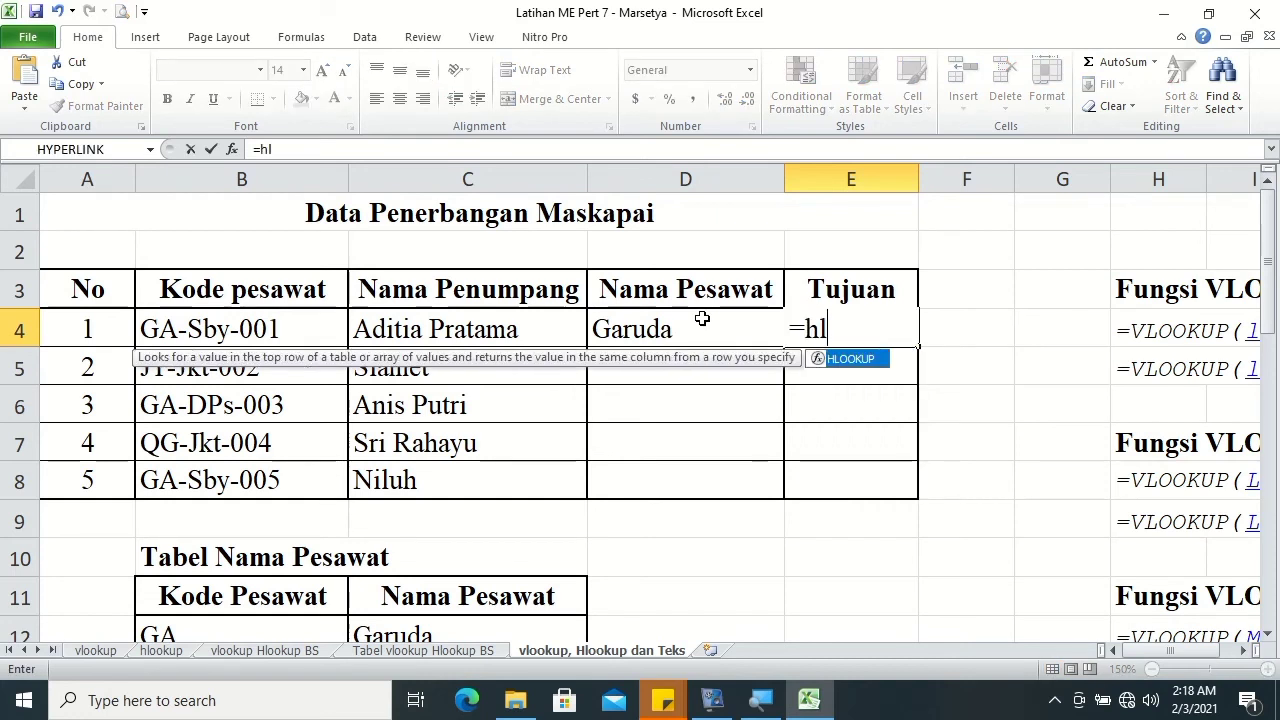
key(Tab)
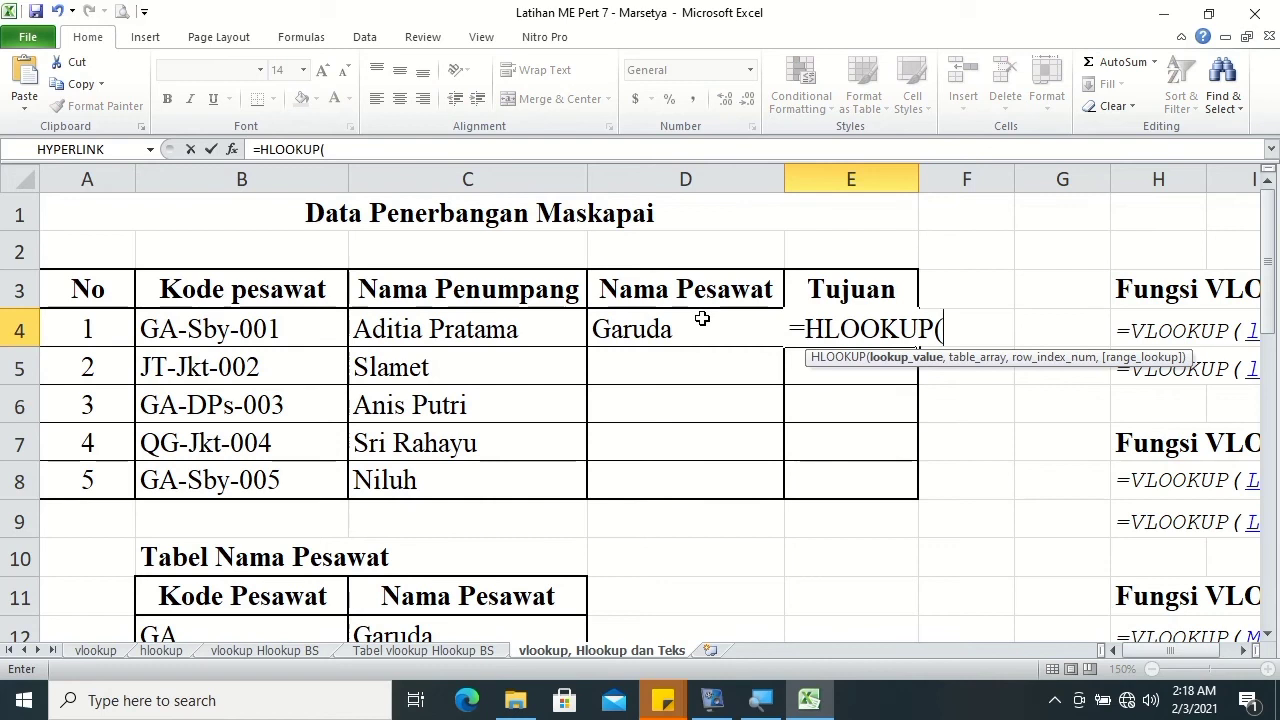
text(mid)
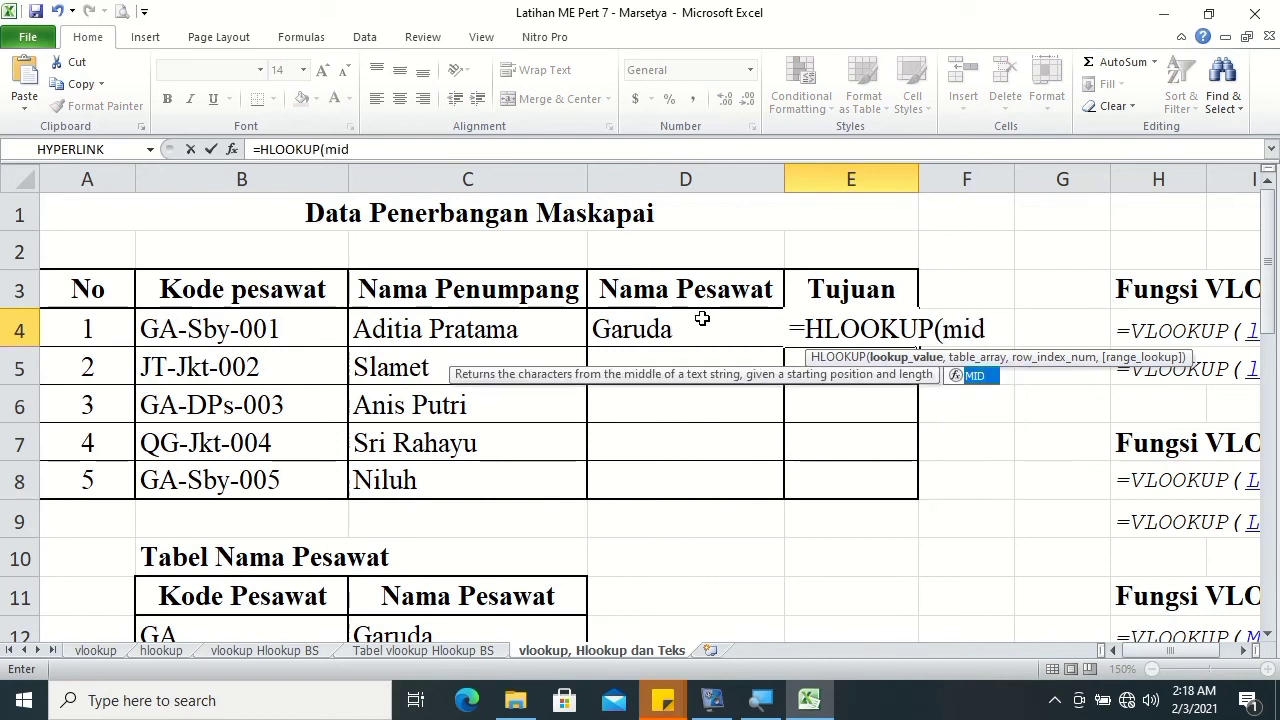
key(Tab)
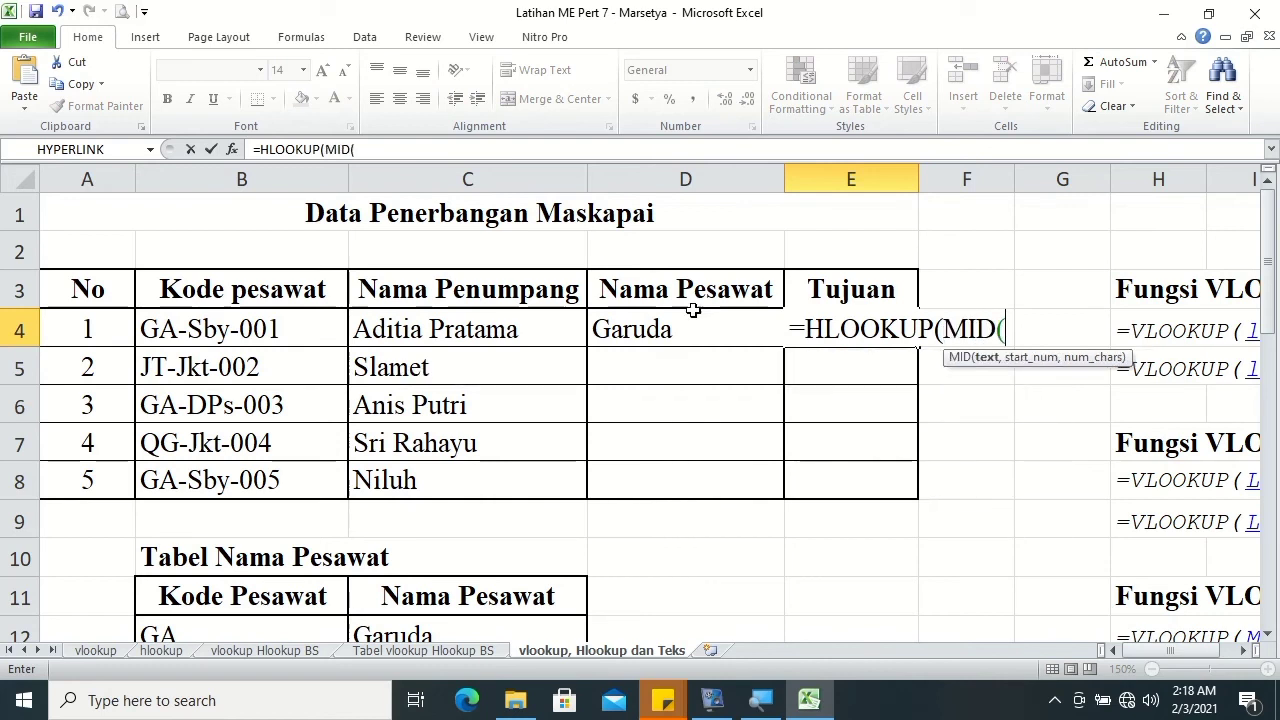
- Give MID the arguments B4, 4, 3 as HLOOKUP's lookup value
click(270, 329)
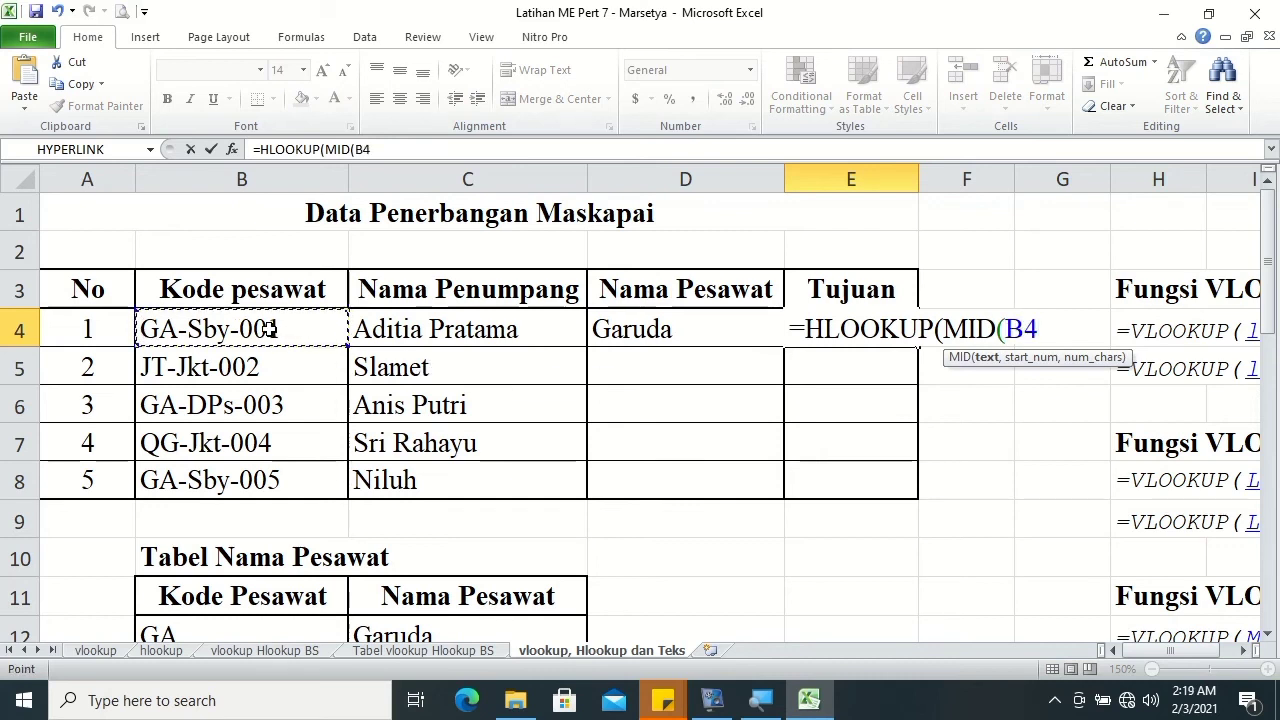
text(,)
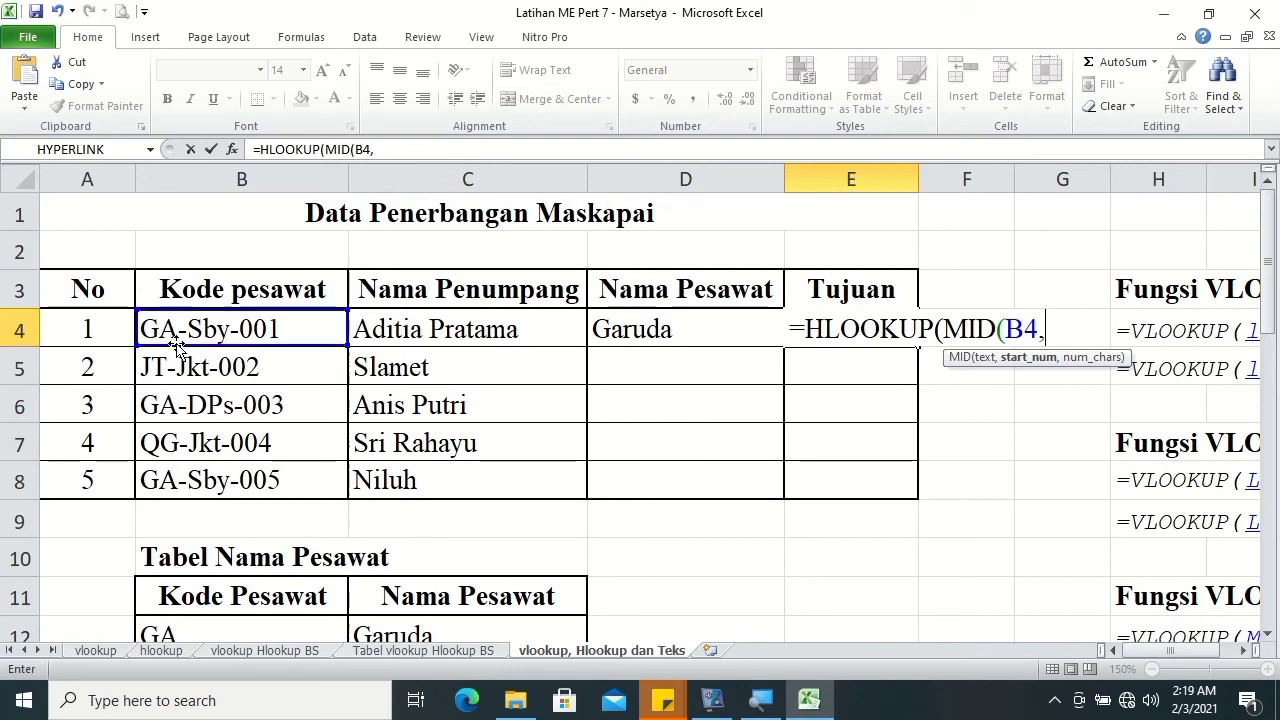
text(4)
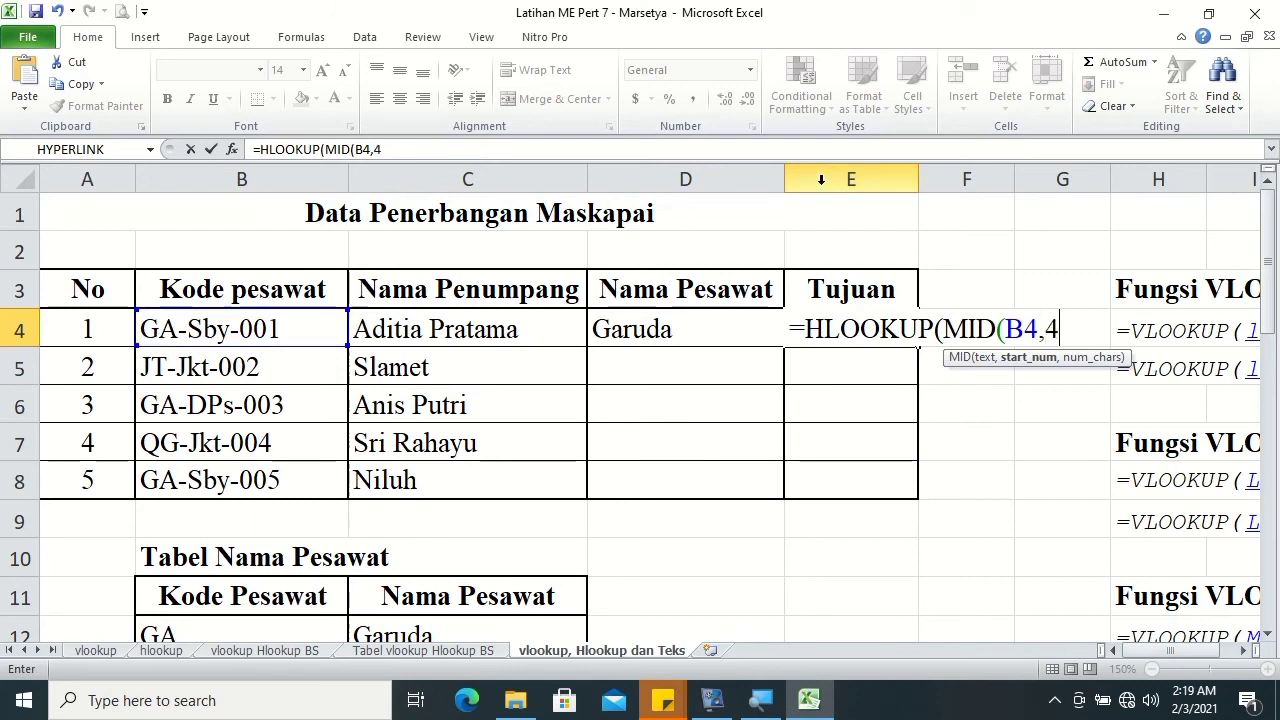
text(,)
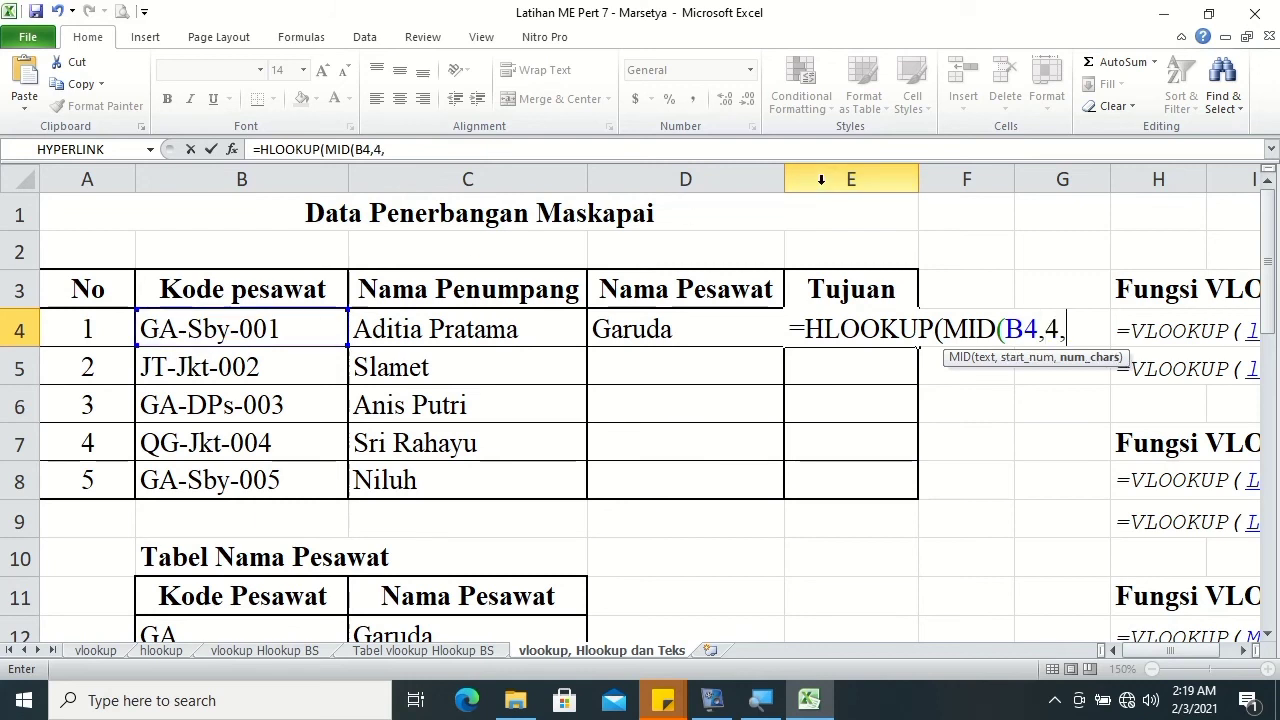
drag(1274, 283, 1274, 330)
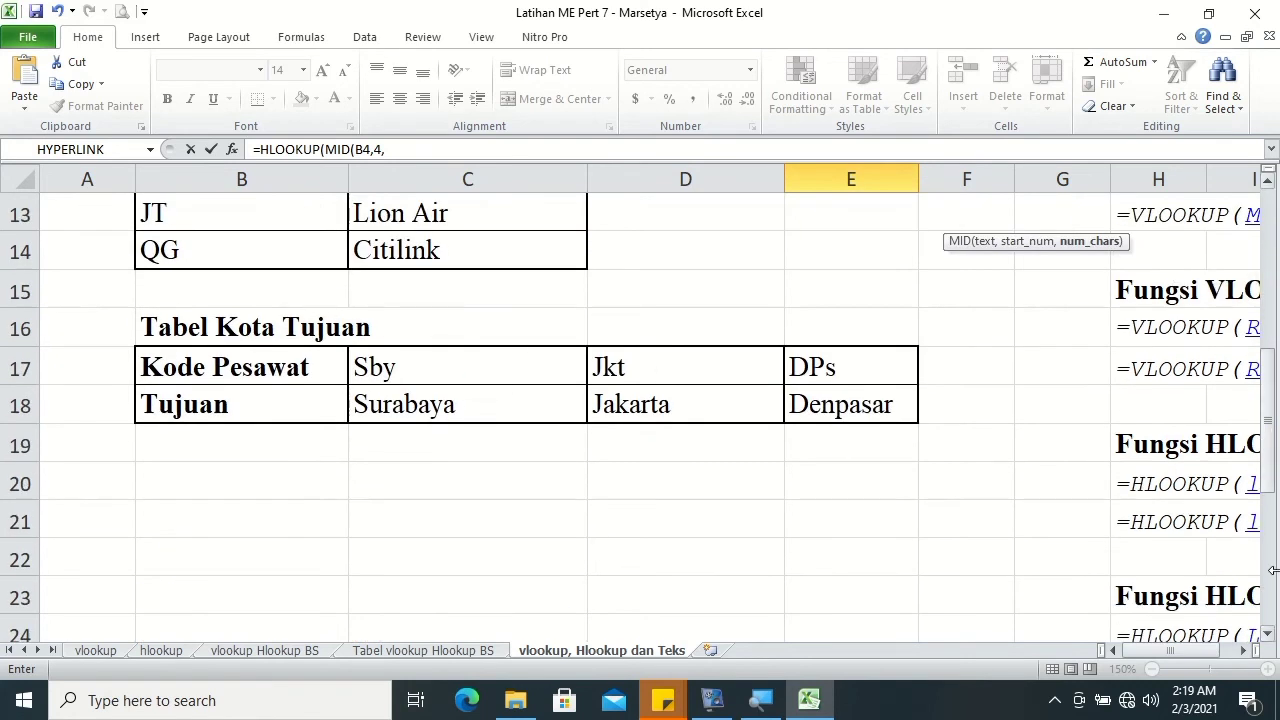
drag(1272, 410, 1258, 300)
text(3))
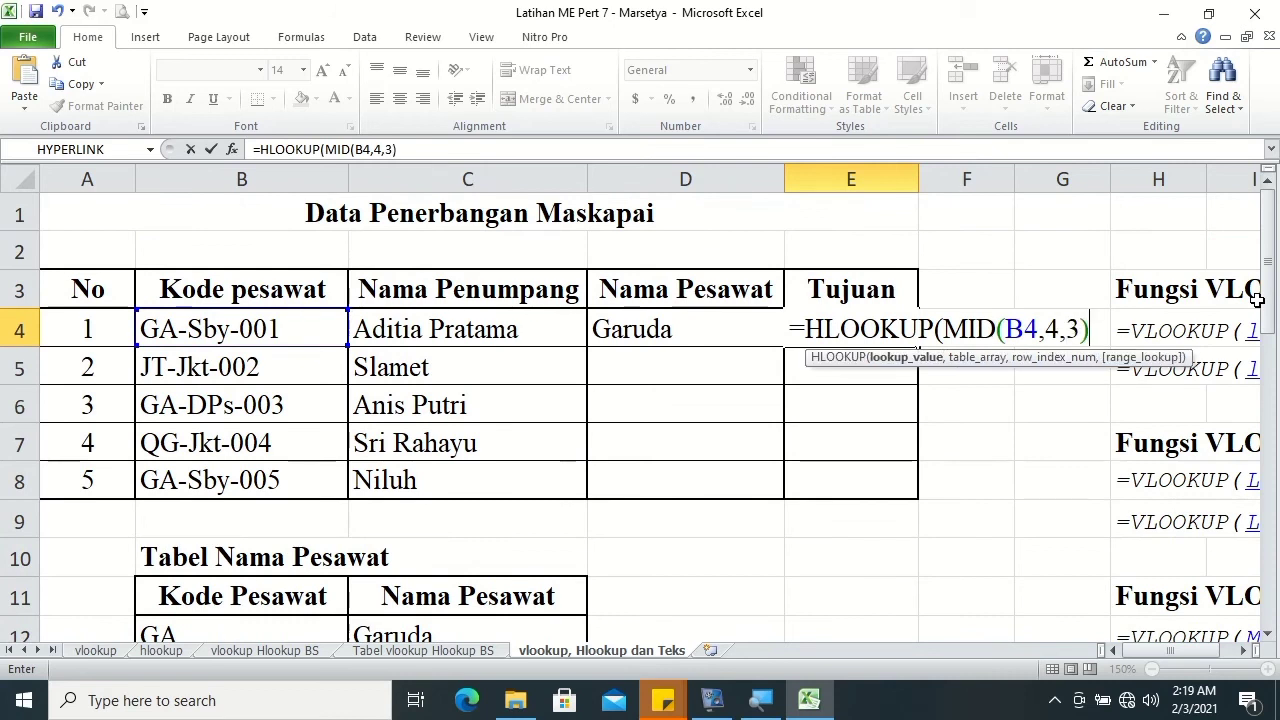
text(,)
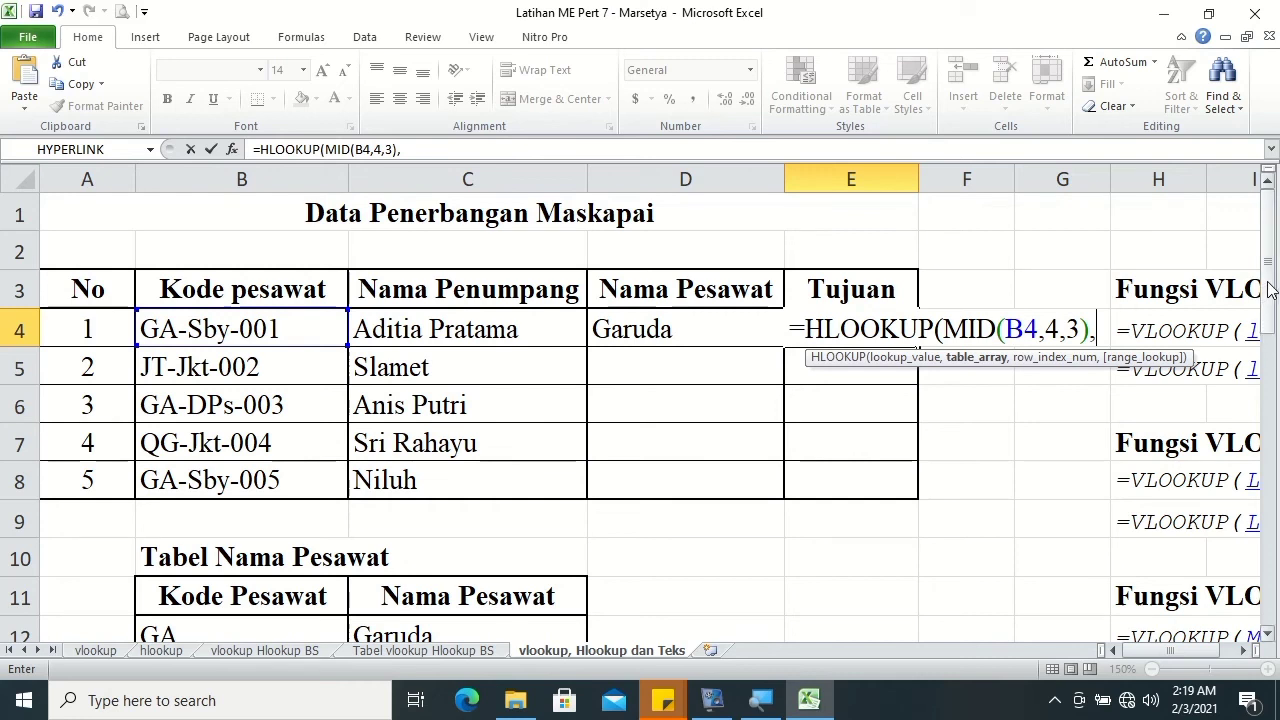
scroll(1258, 300, down, 2)
- Set the HLOOKUP table to absolute $C$17:$E$18 with row index 2 and submit E4
click(503, 557)
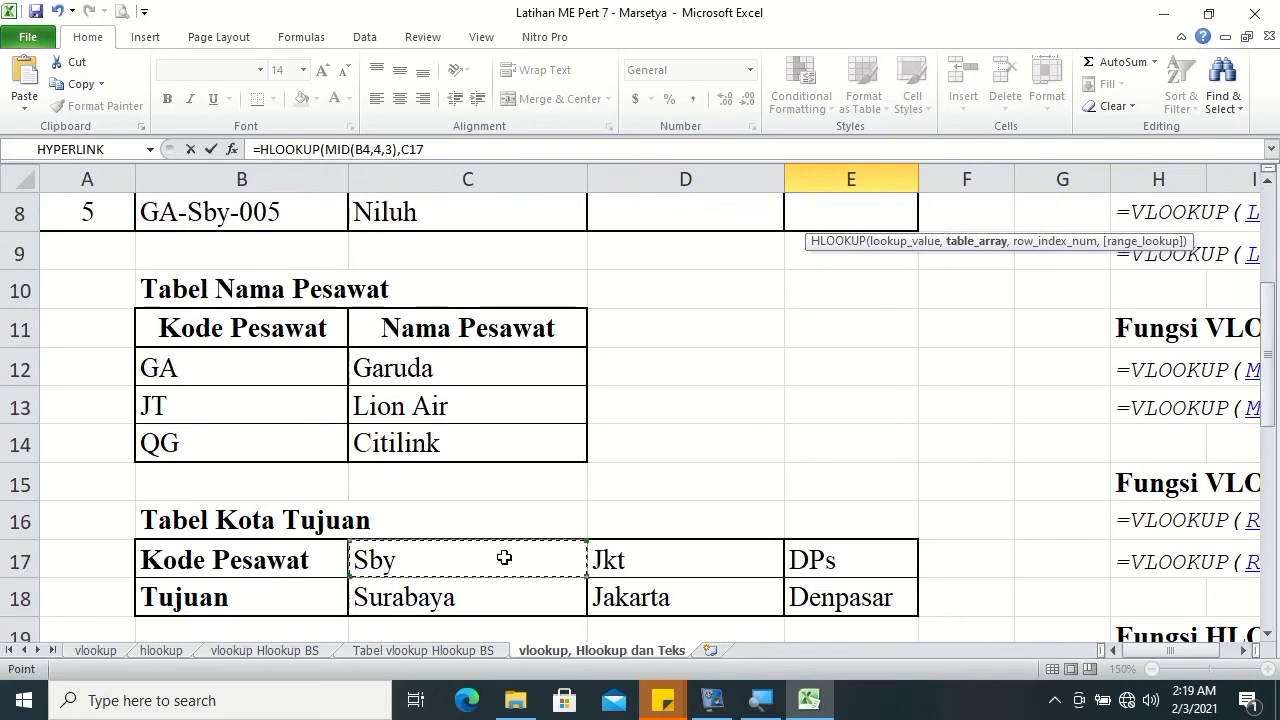
drag(775, 590, 823, 600)
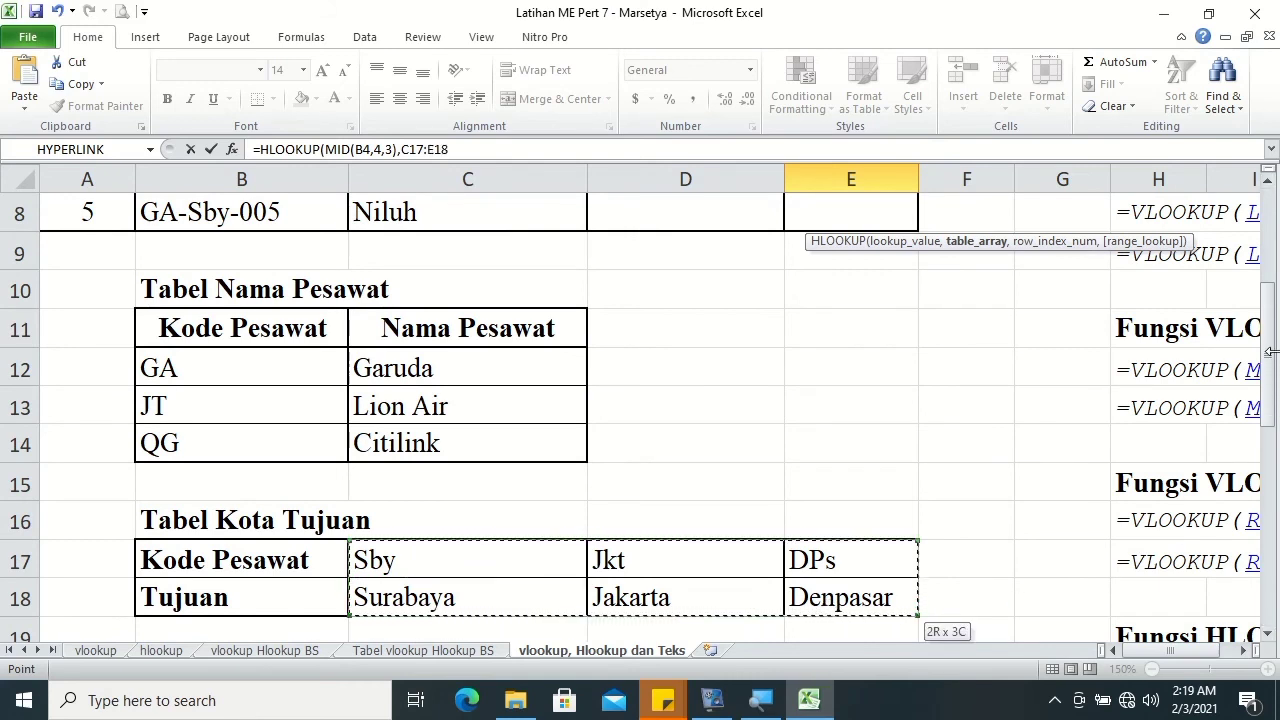
drag(1272, 344, 1278, 262)
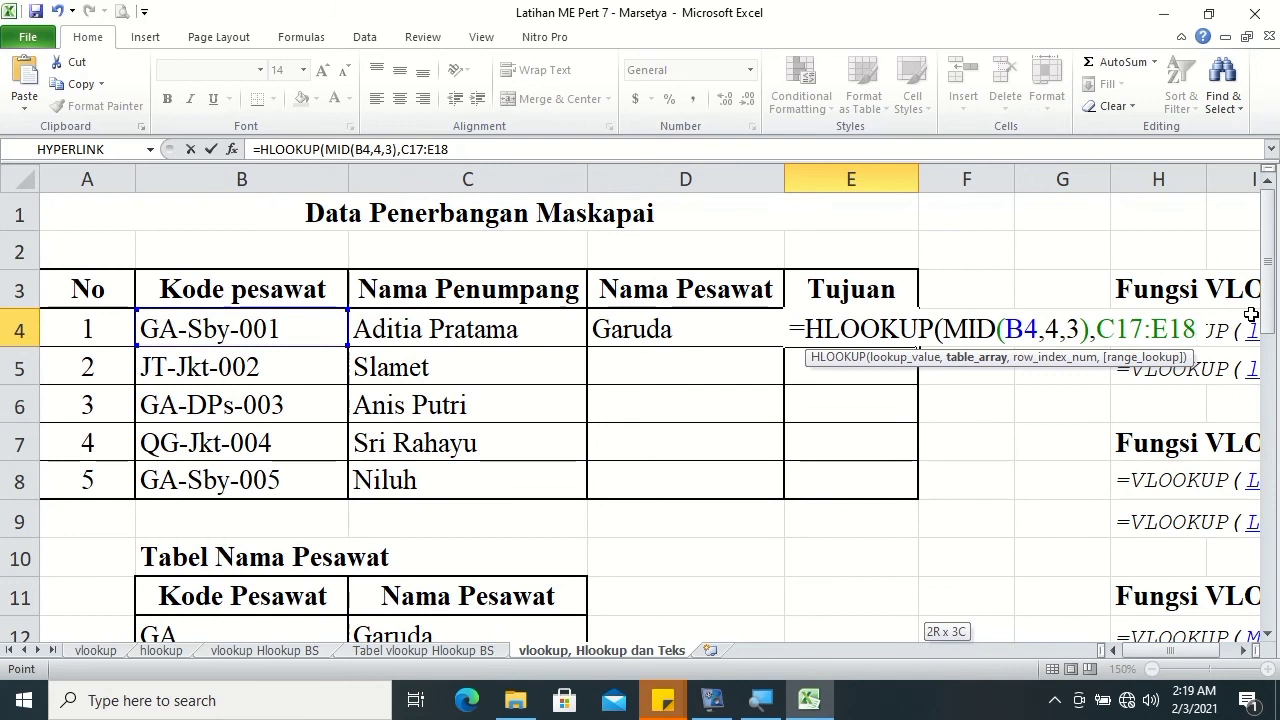
key(F4)
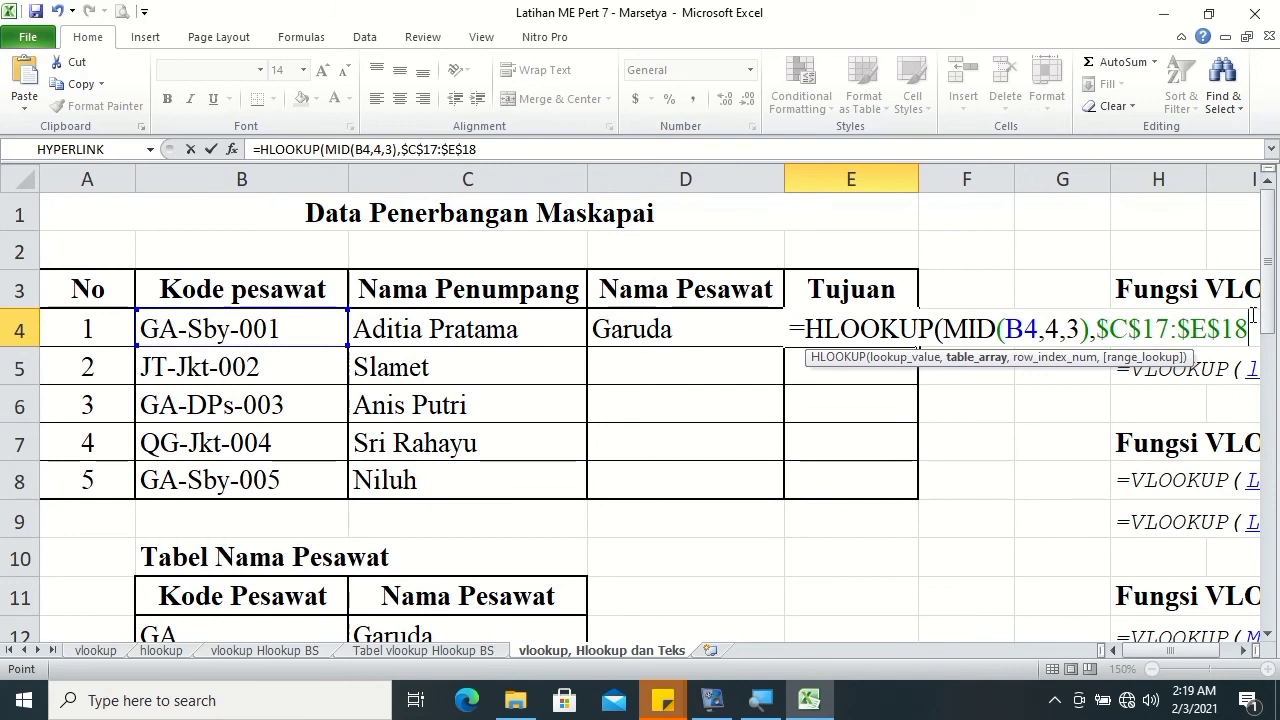
text(,)
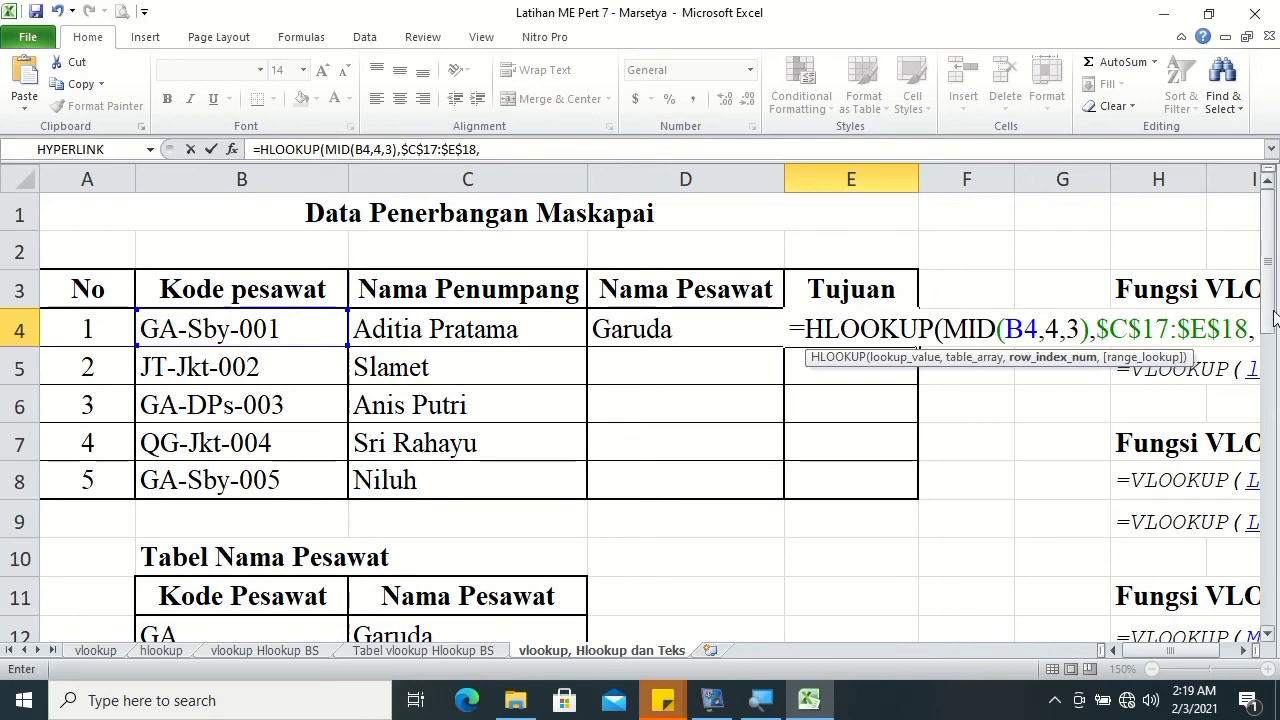
drag(1267, 215, 1267, 320)
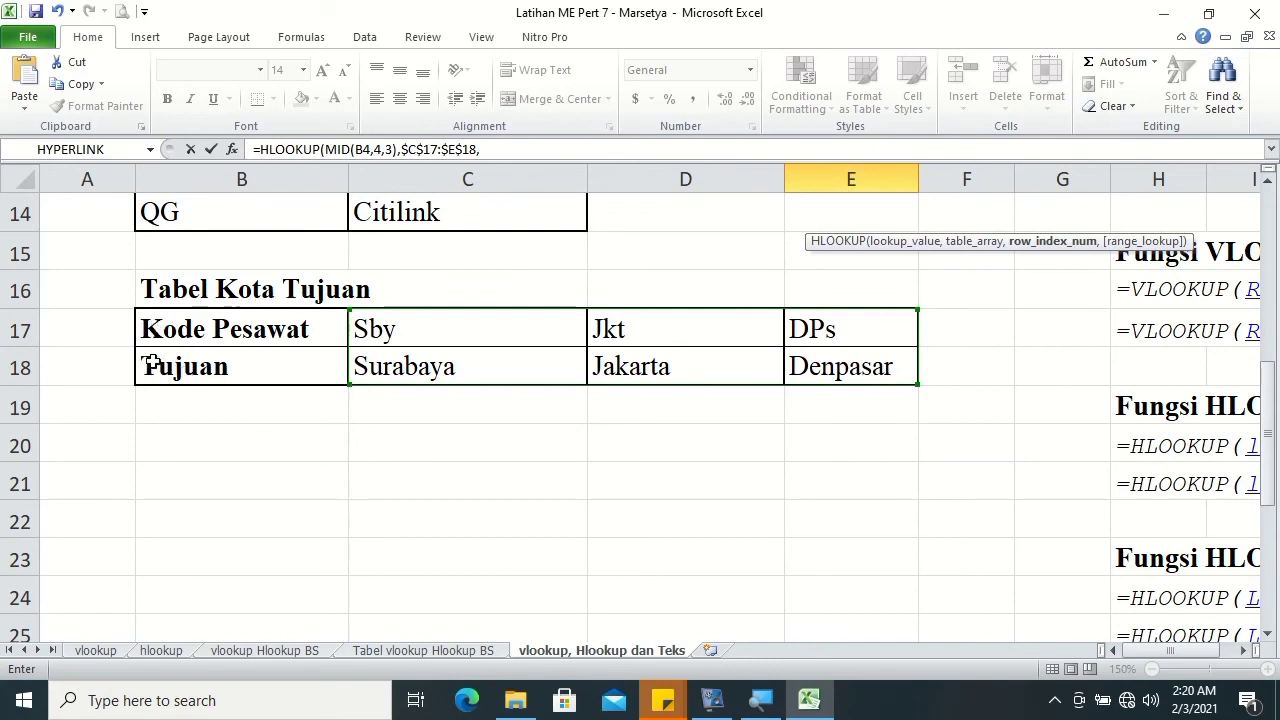
drag(1273, 397, 1273, 217)
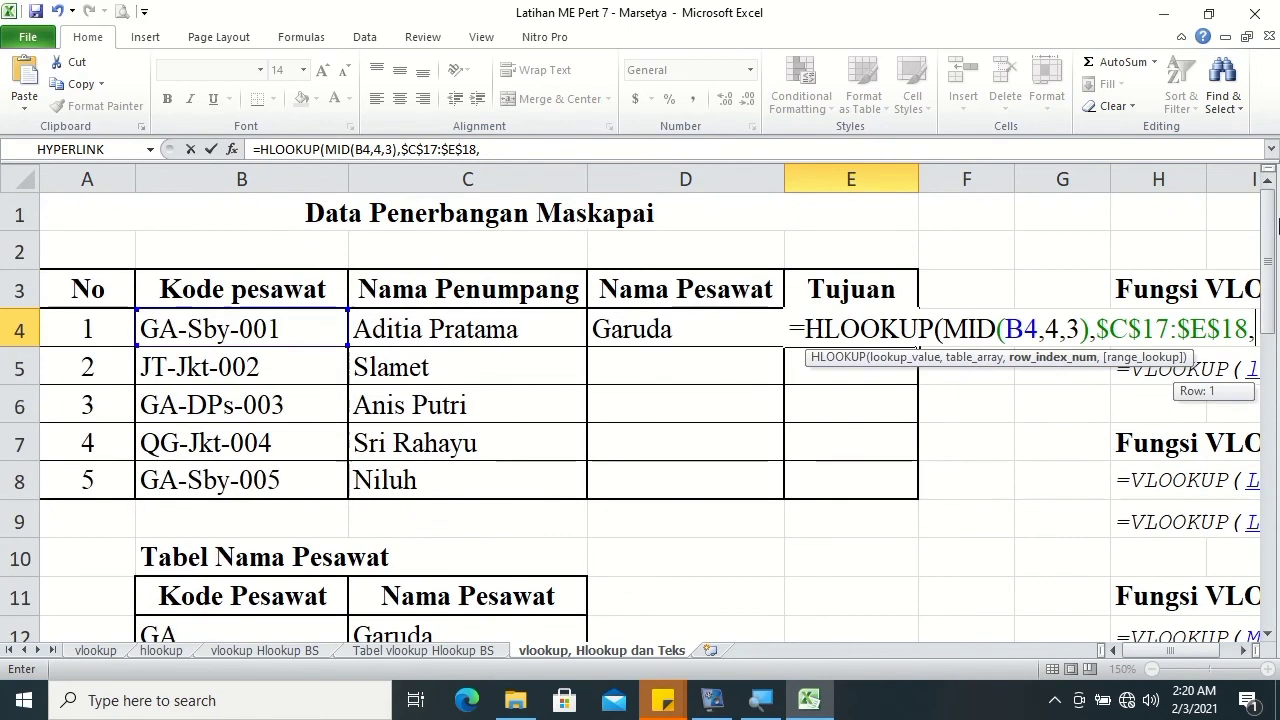
text(2)
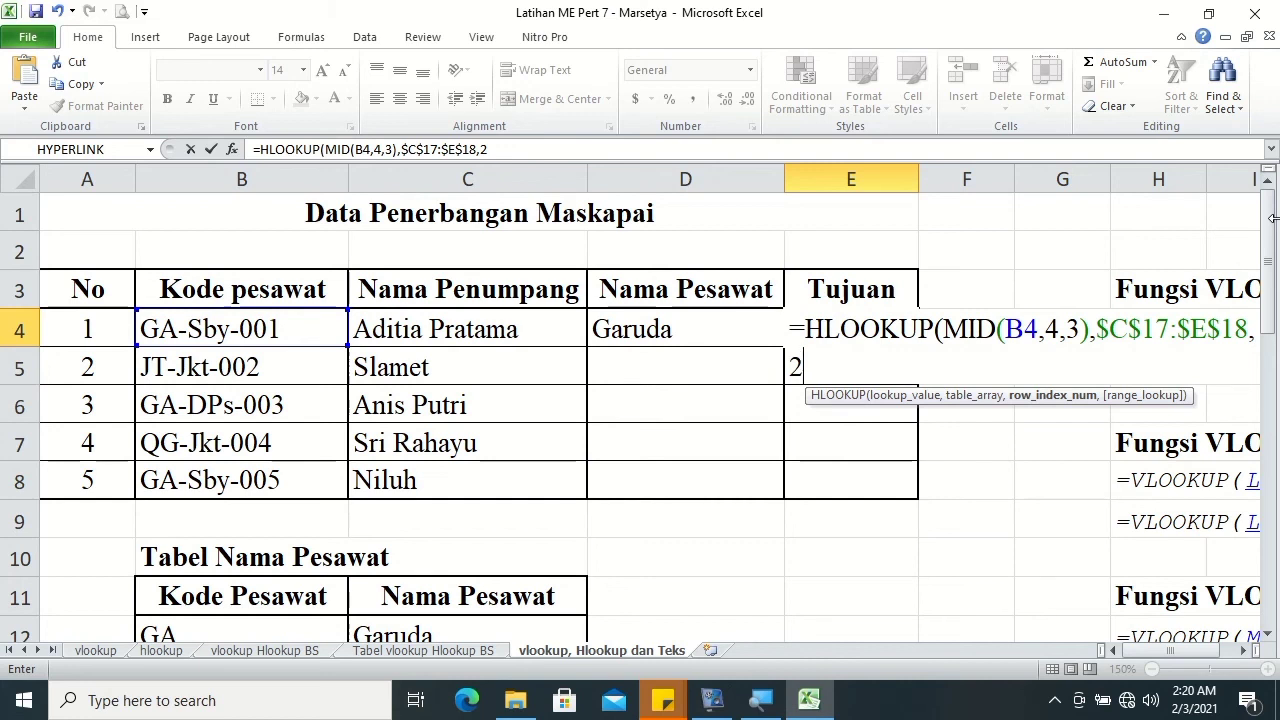
key(Return)
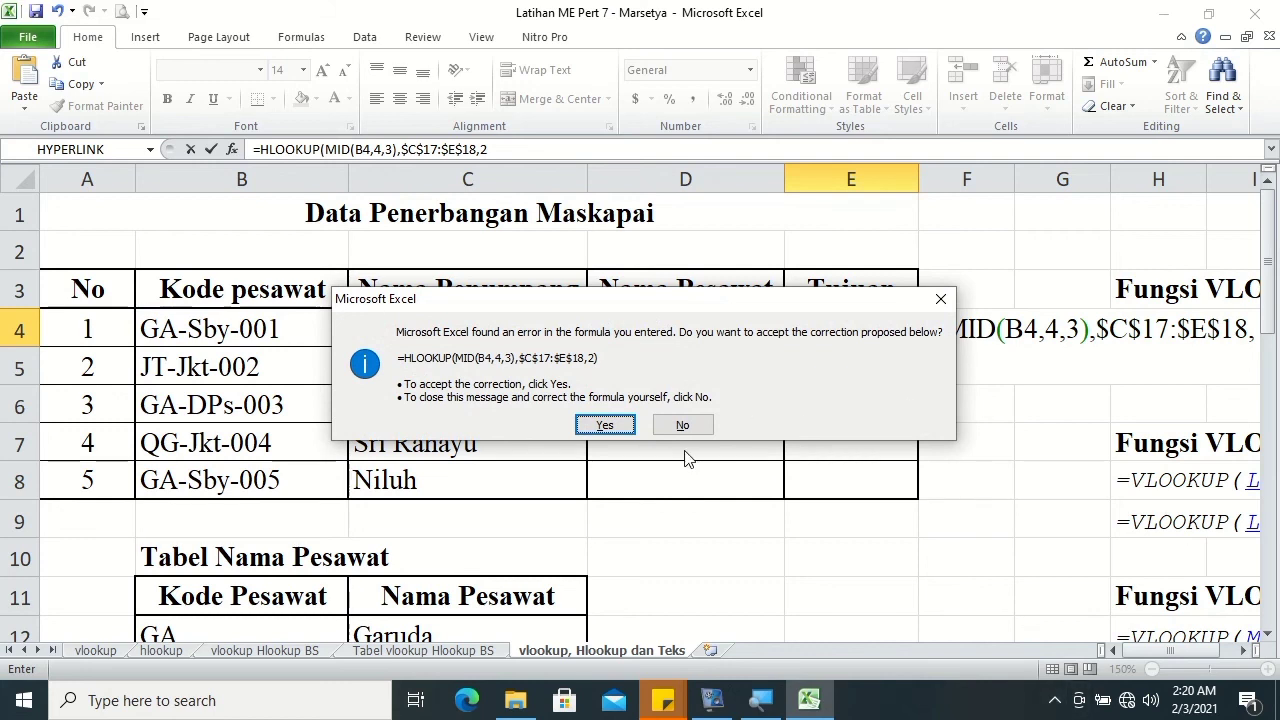
- Accept Excel's added closing parenthesis so E4 displays Denpasar
click(605, 427)
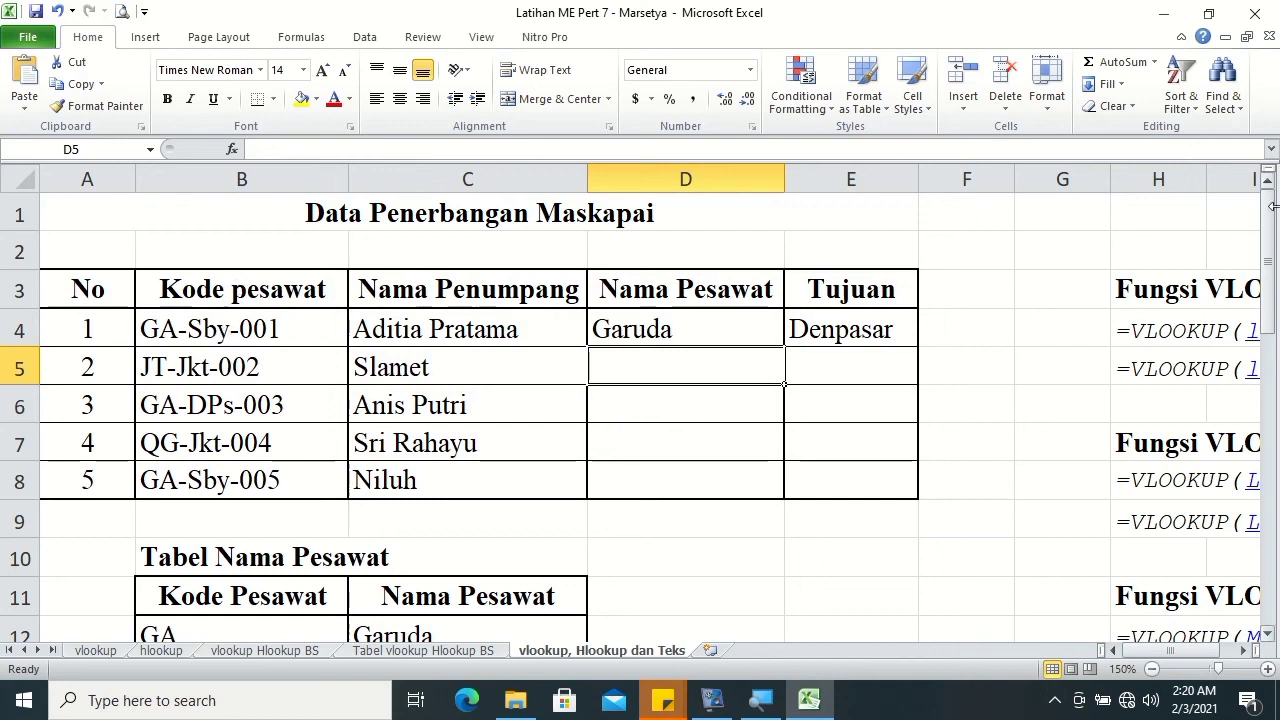
drag(1272, 205, 1268, 355)
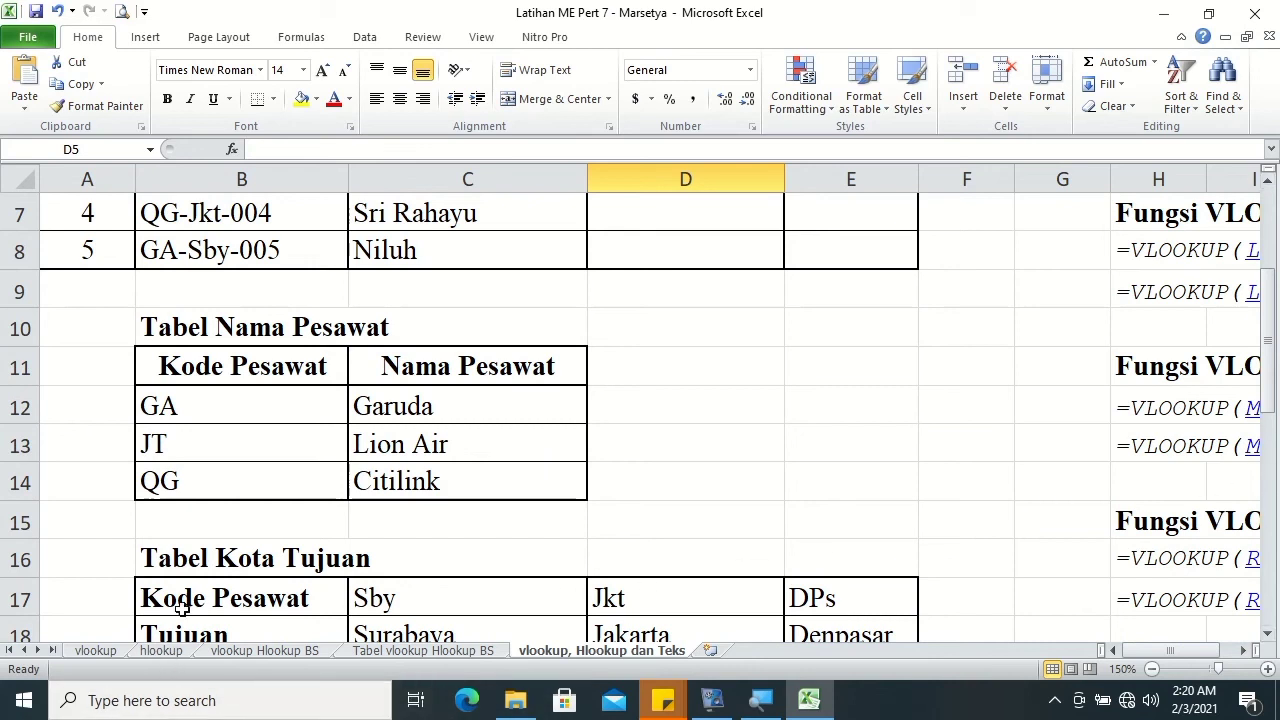
drag(1268, 380, 1277, 288)
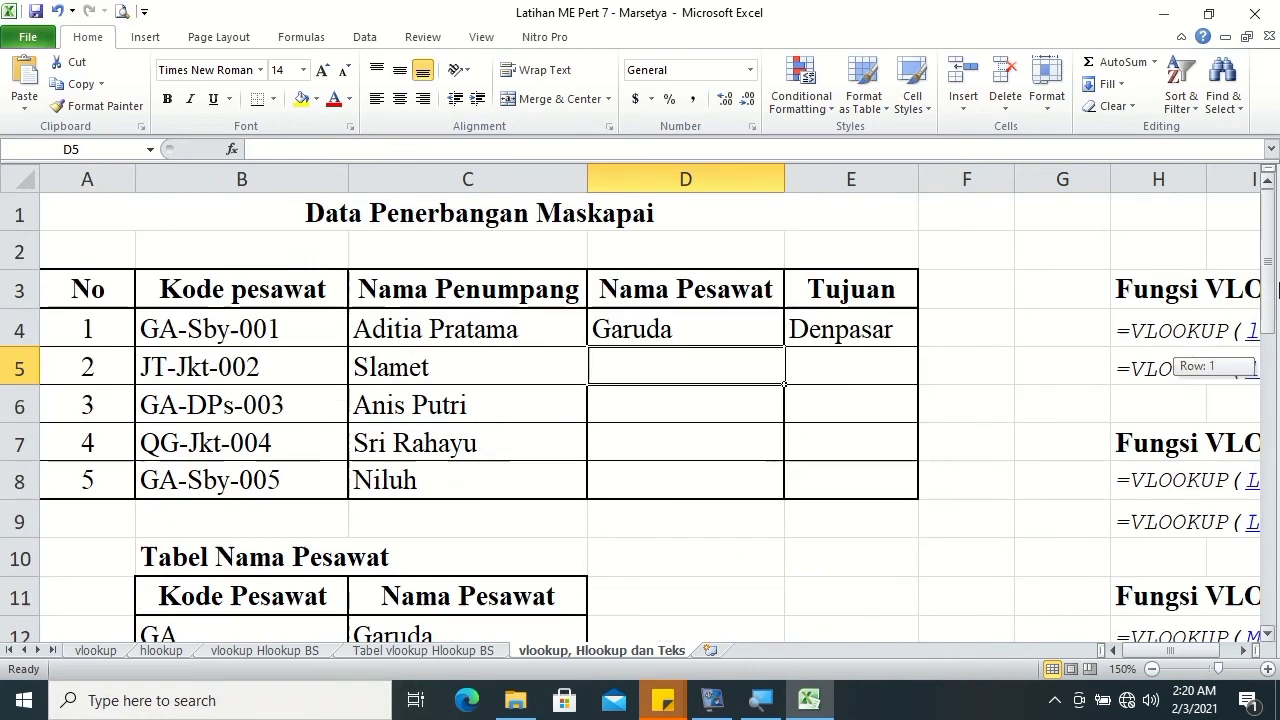
- Add FALSE as E4's HLOOKUP match type so it shows Surabaya
double_click(828, 330)
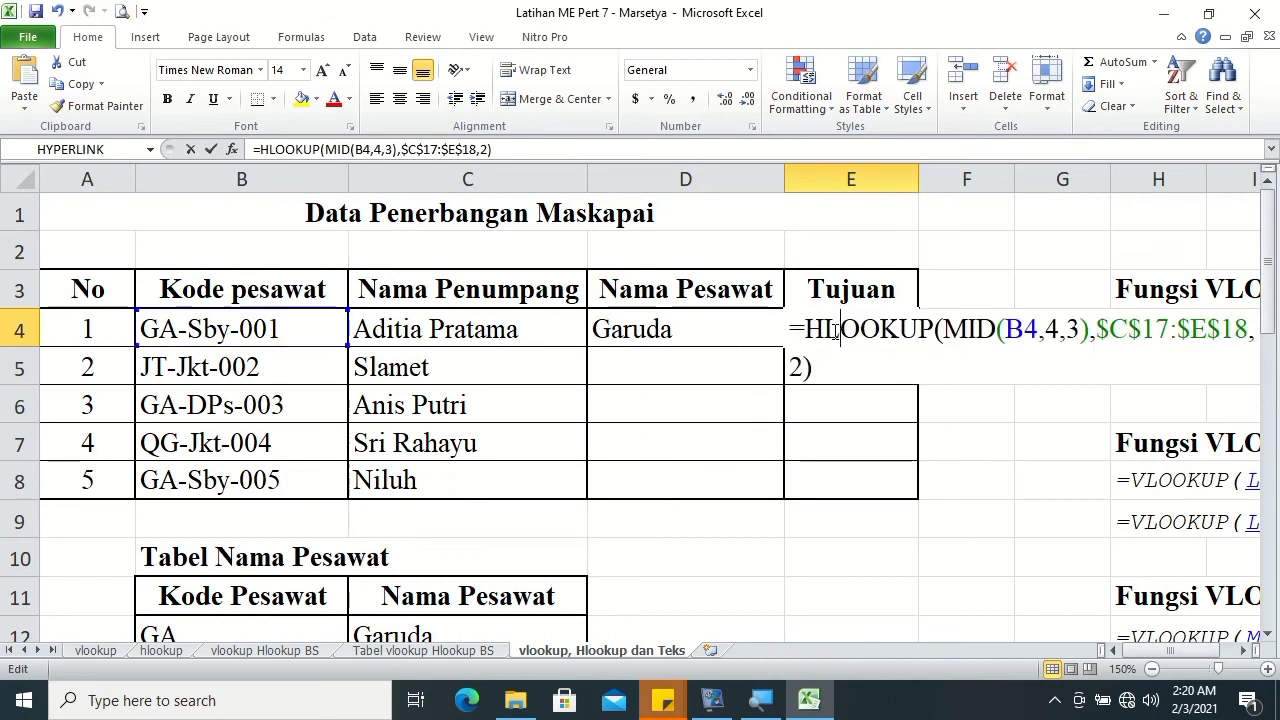
click(801, 368)
text(,)
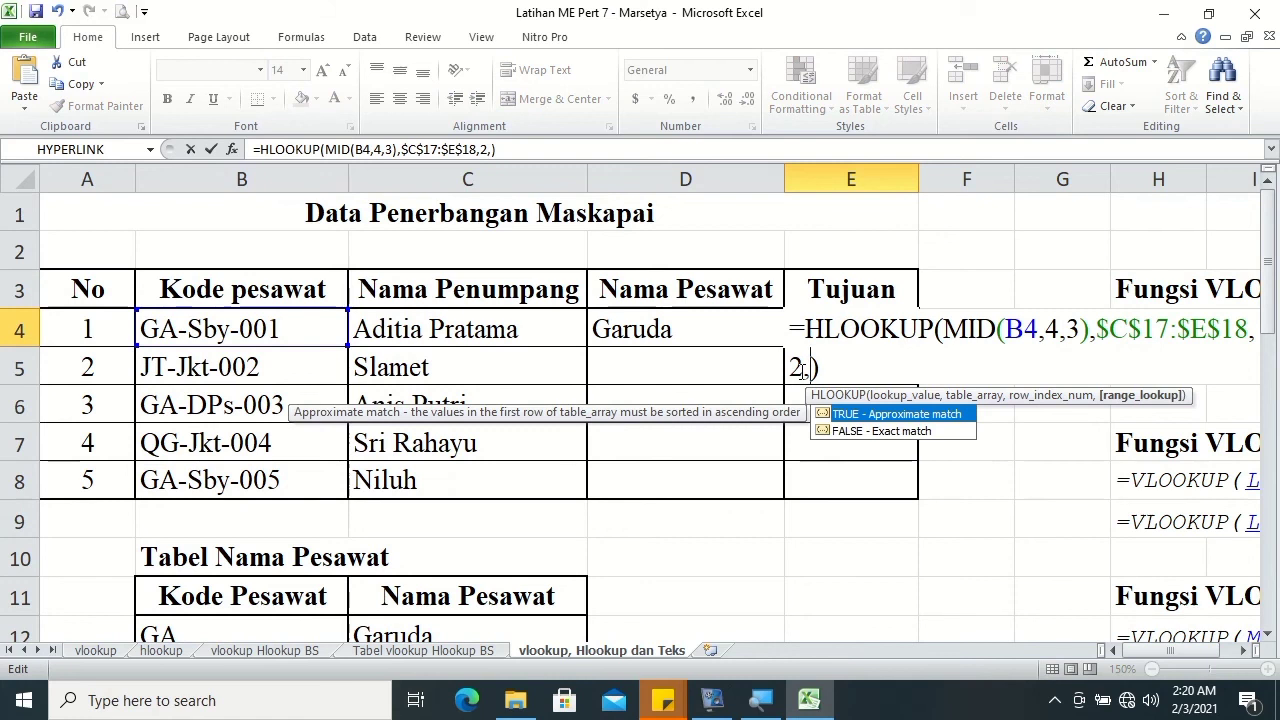
key(Down)
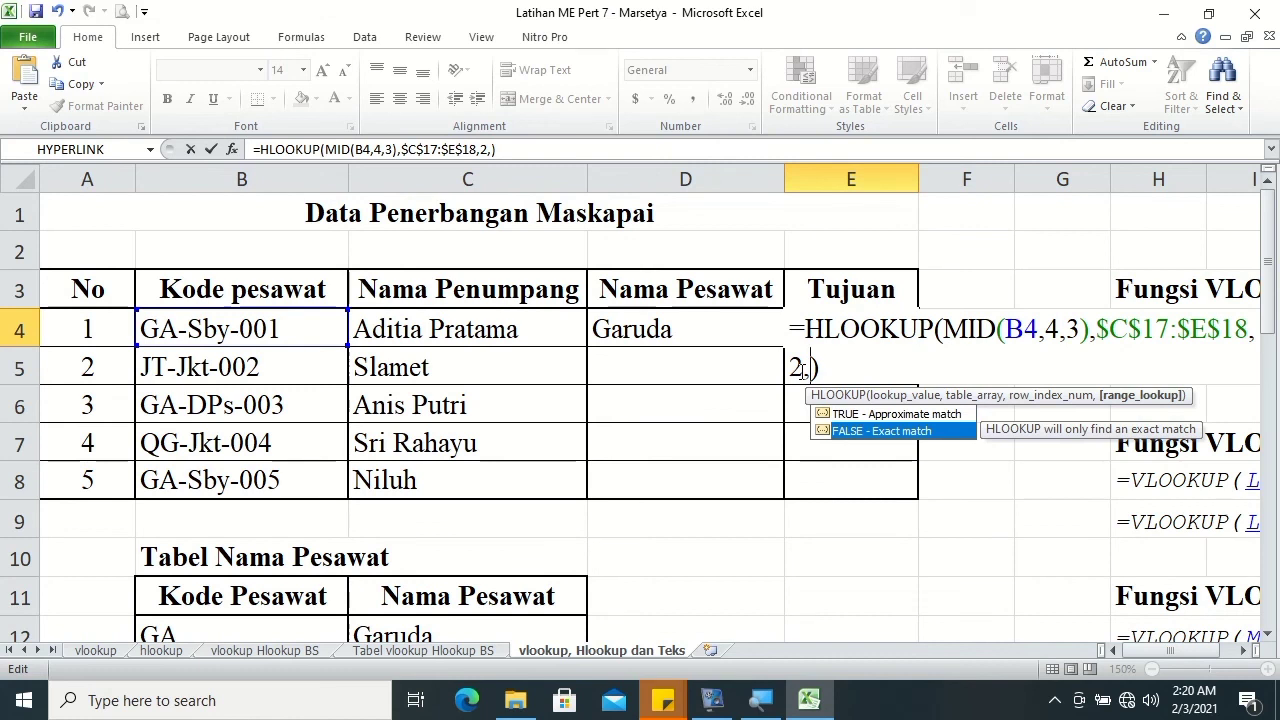
key(Tab)
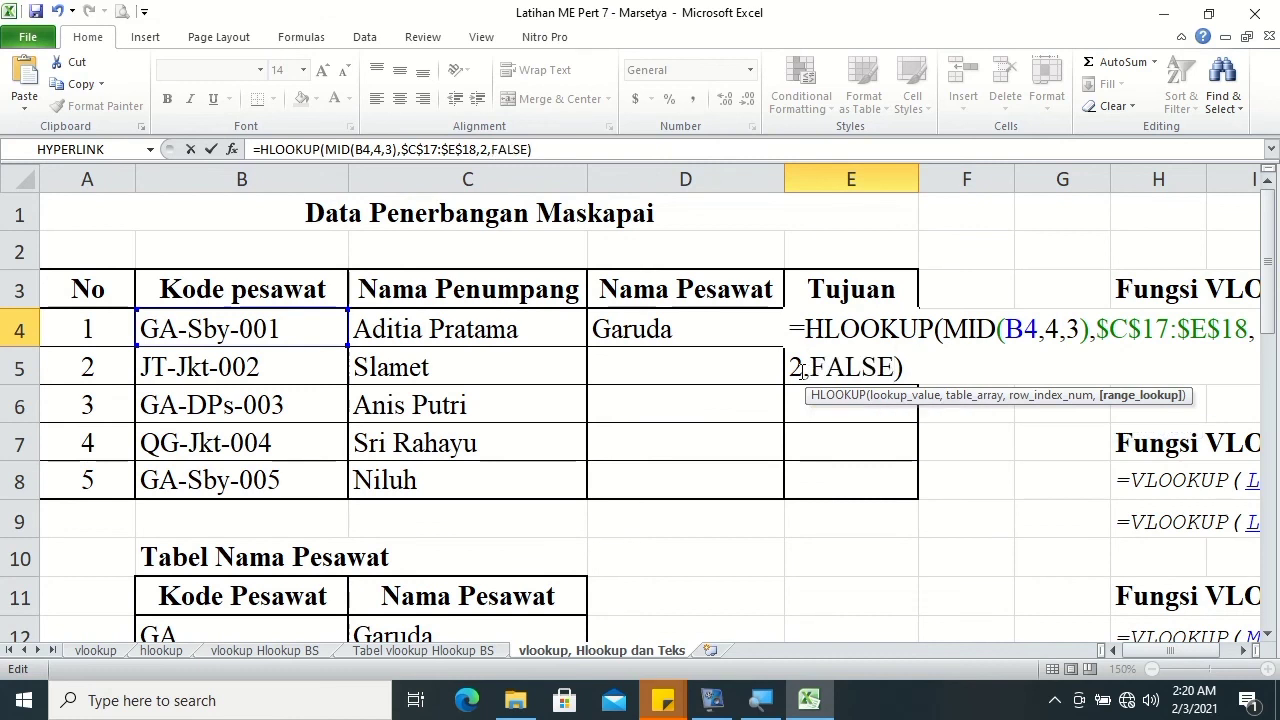
key(Return)
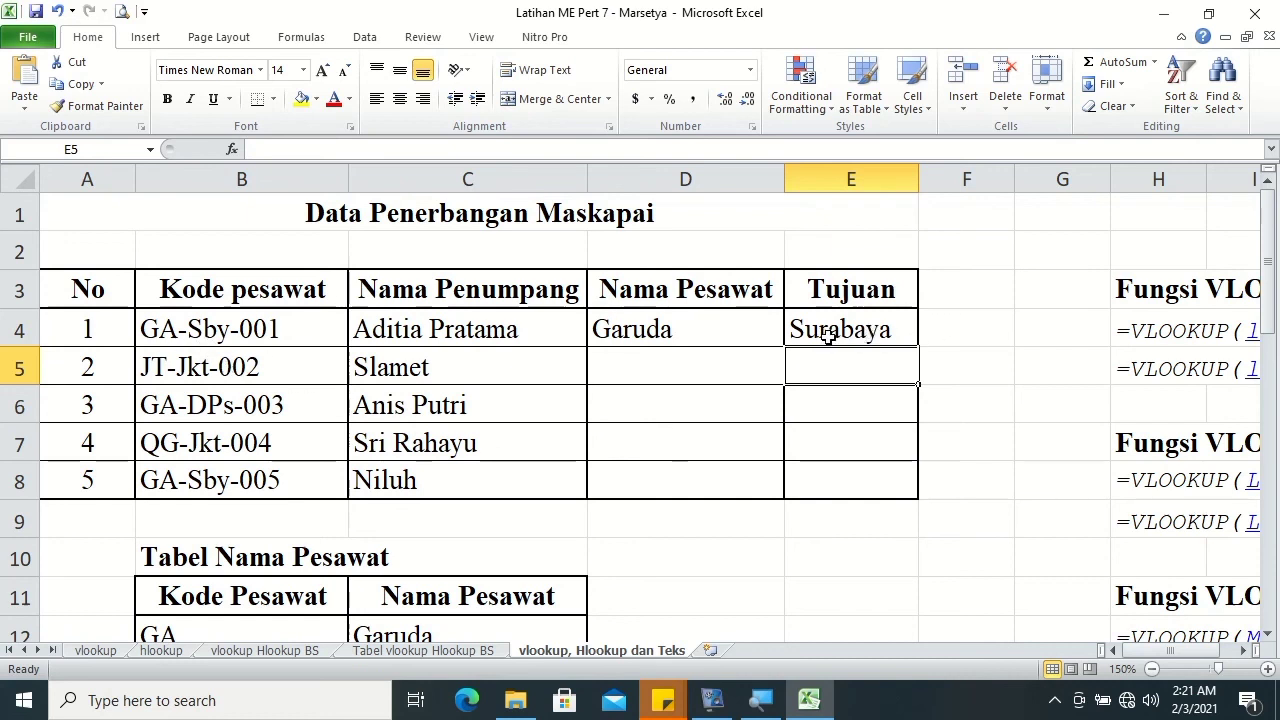
- Fill D4:E4's formulas down to row 8 and reselect D4:E8 to review results
mouse_move(710, 329)
mouse_down()
mouse_move(880, 331)
mouse_move(910, 490)
mouse_up()
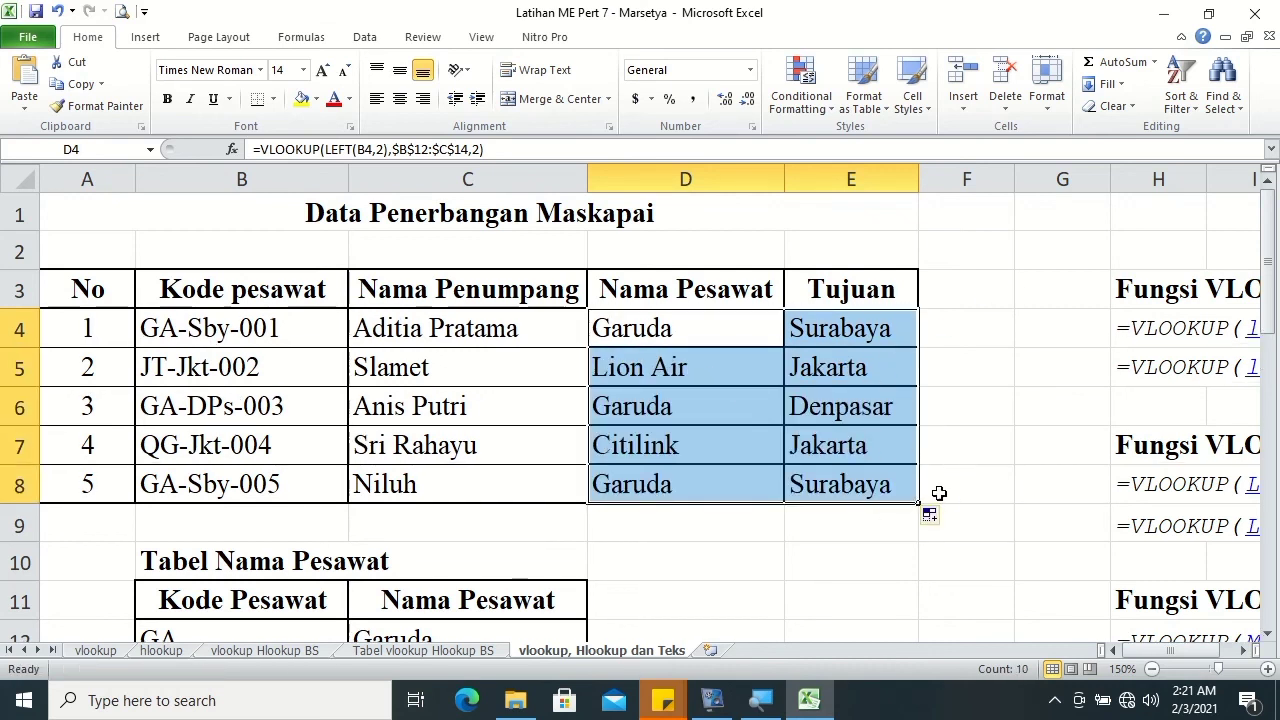
click(923, 408)
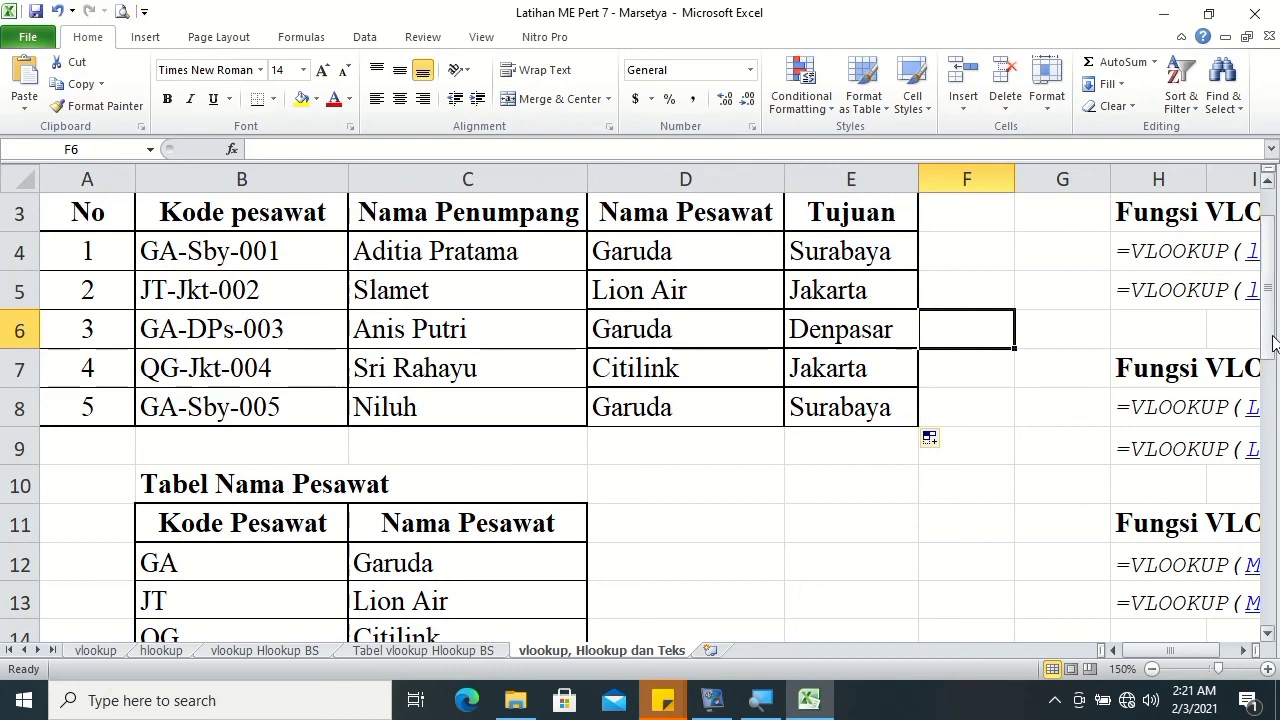
scroll(1114, 343, up, 1)
drag(712, 336, 856, 472)
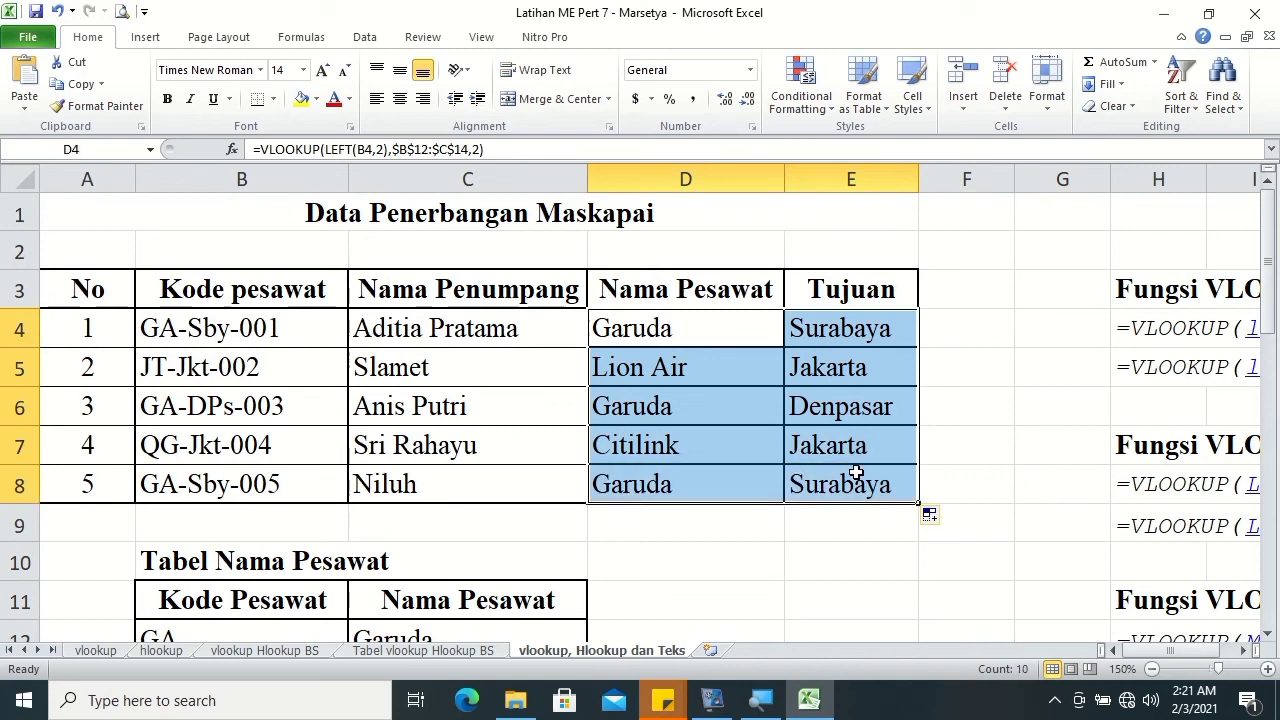
- Give D4:E8 thin borders, including inside horizontal lines, via Format Cells
right_click(856, 472)
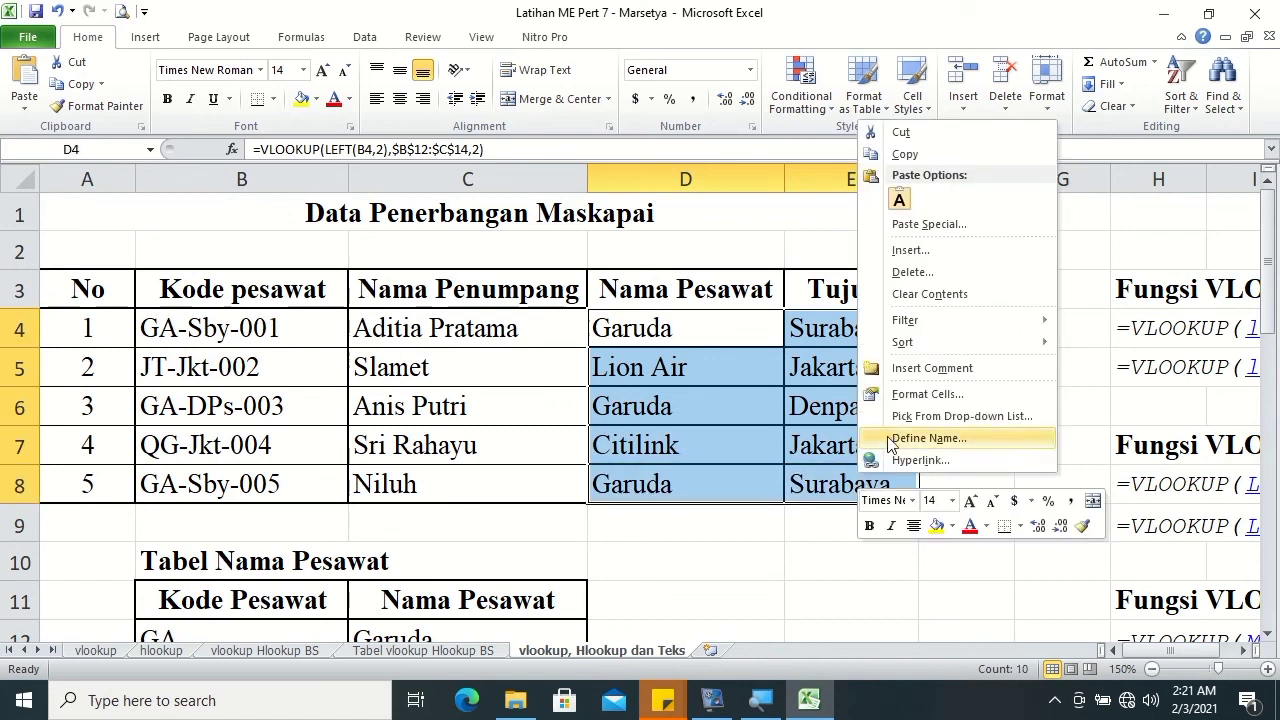
click(932, 396)
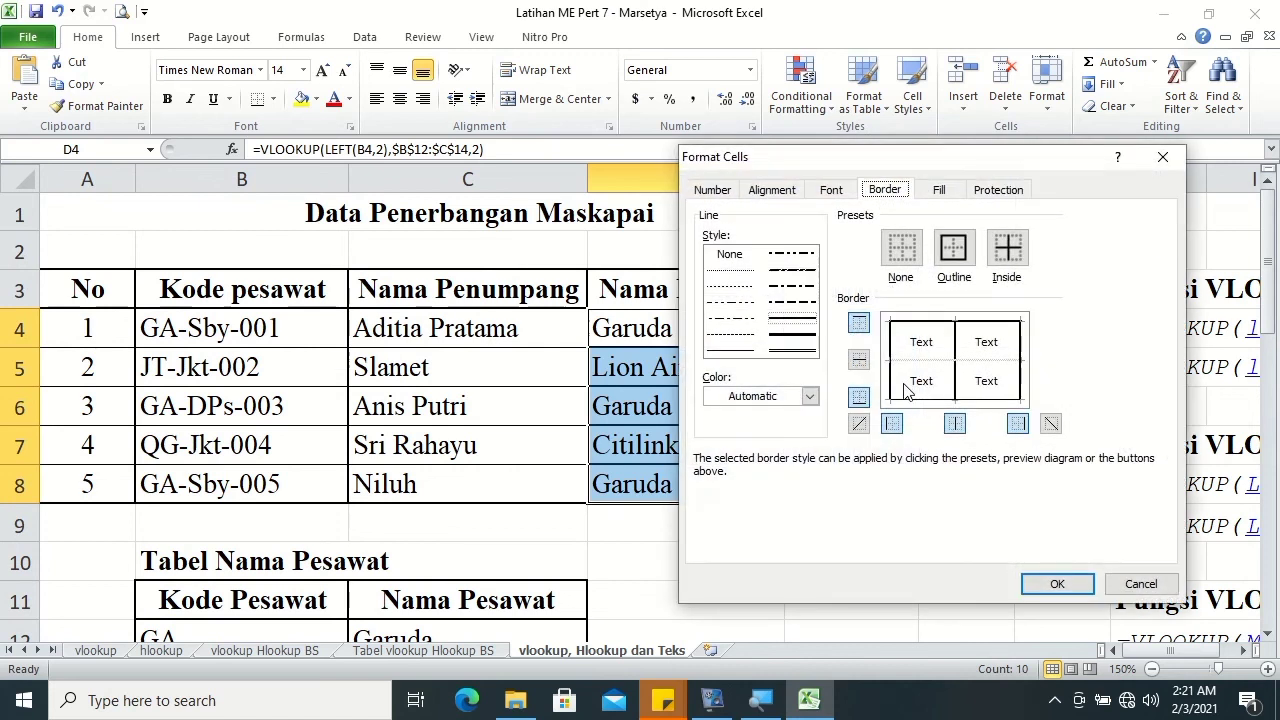
click(730, 347)
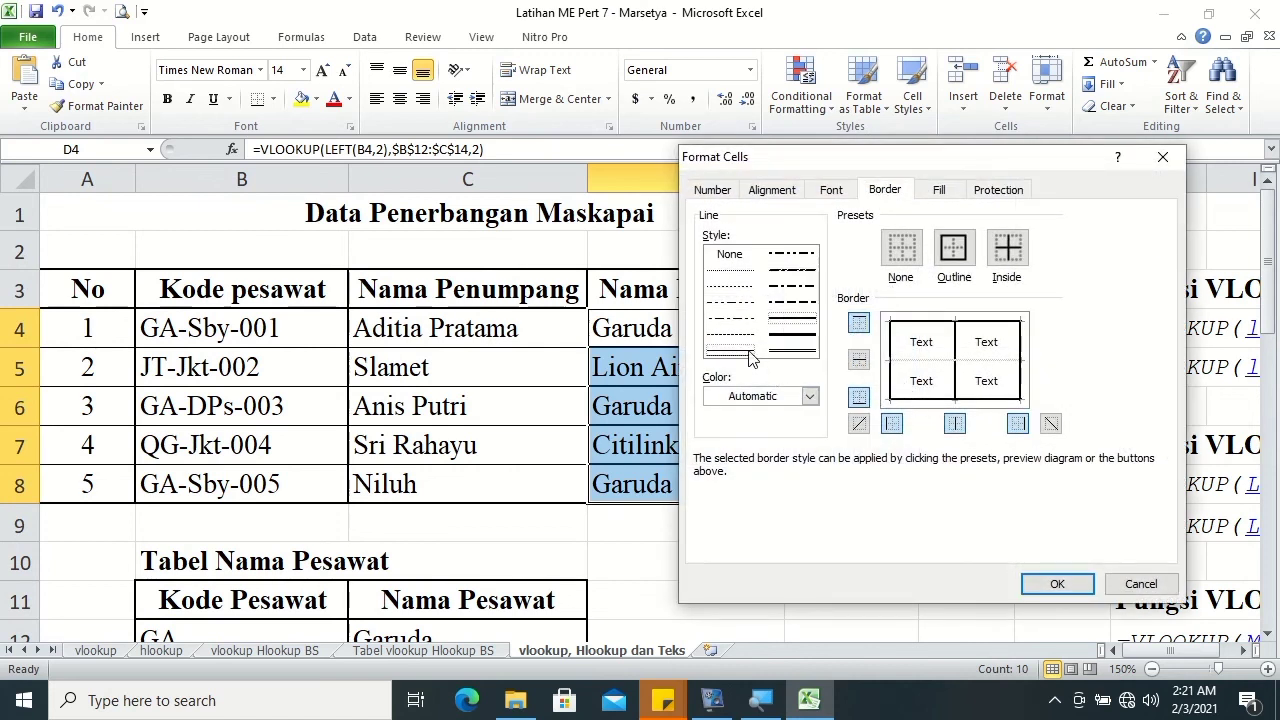
click(902, 368)
click(1055, 583)
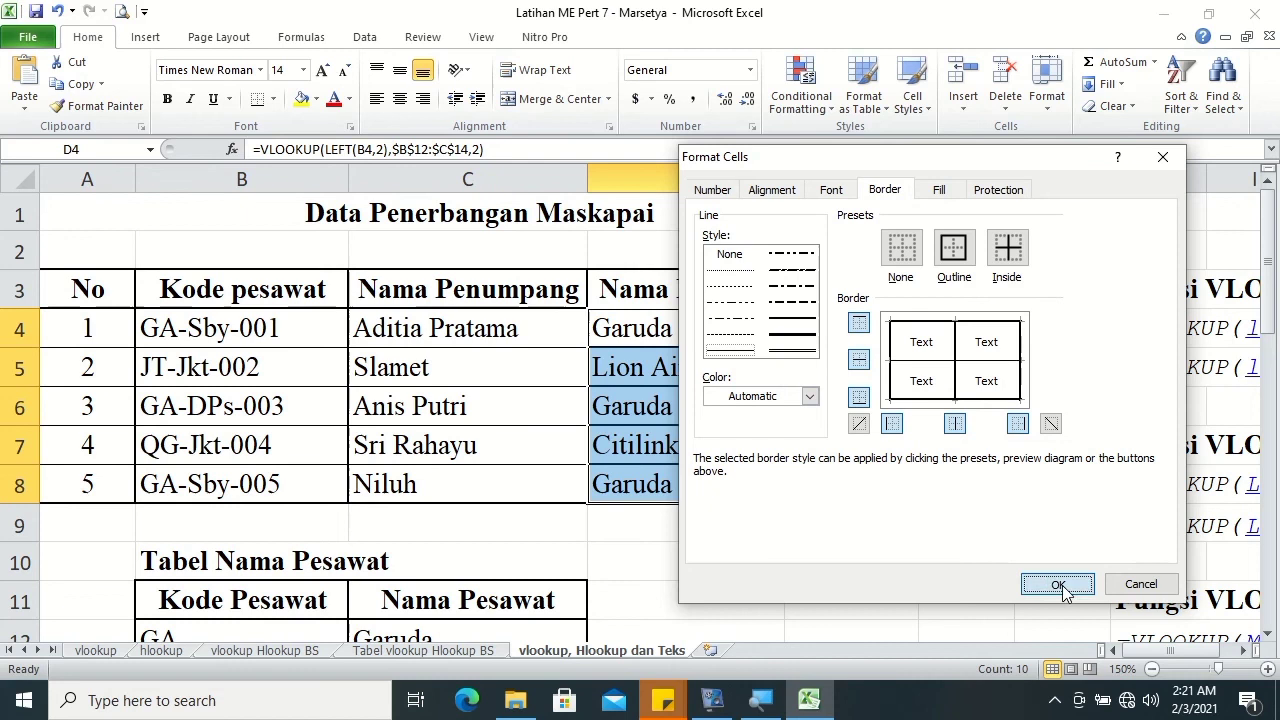
click(996, 558)
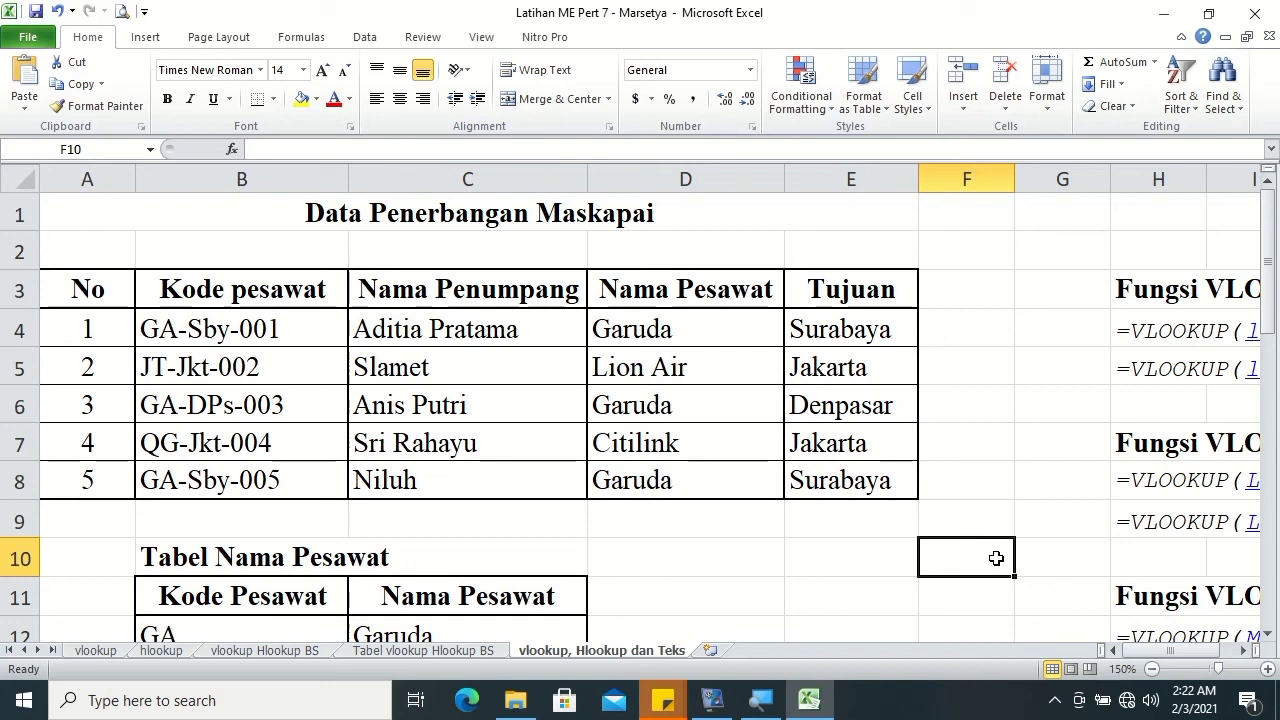
click(1268, 634)
click(1268, 634)
click(1268, 634)
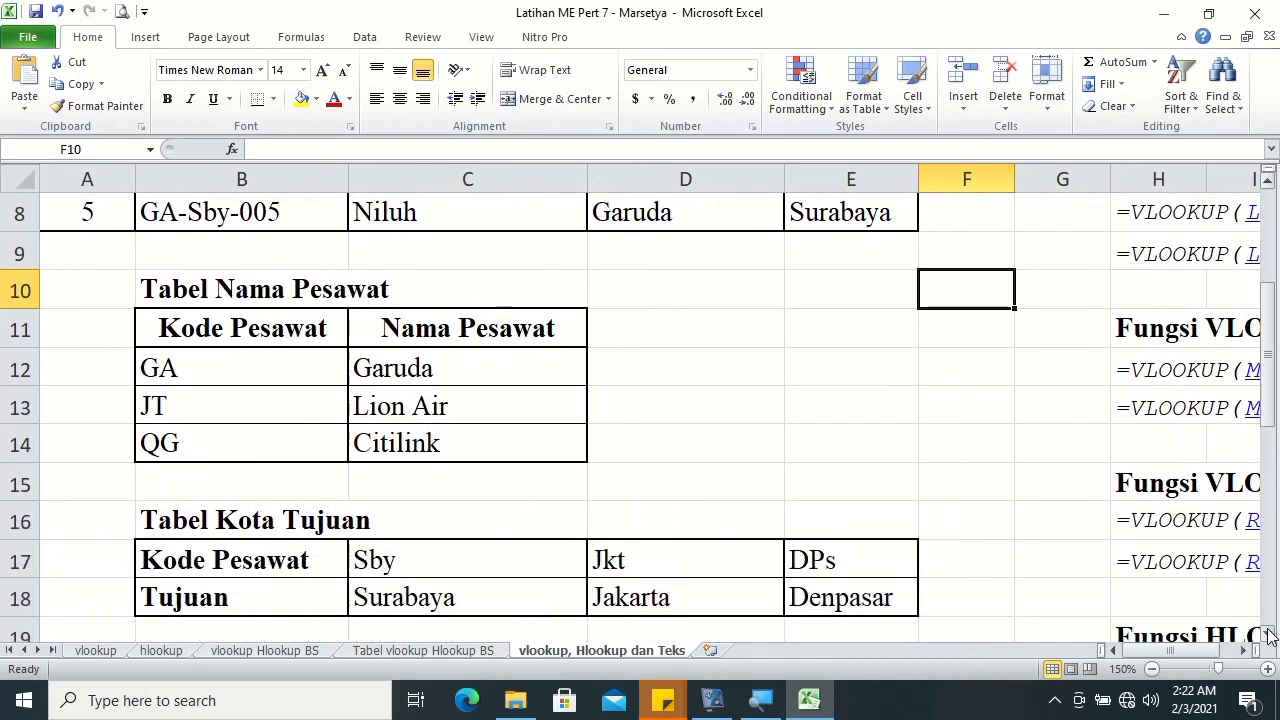
click(836, 598)
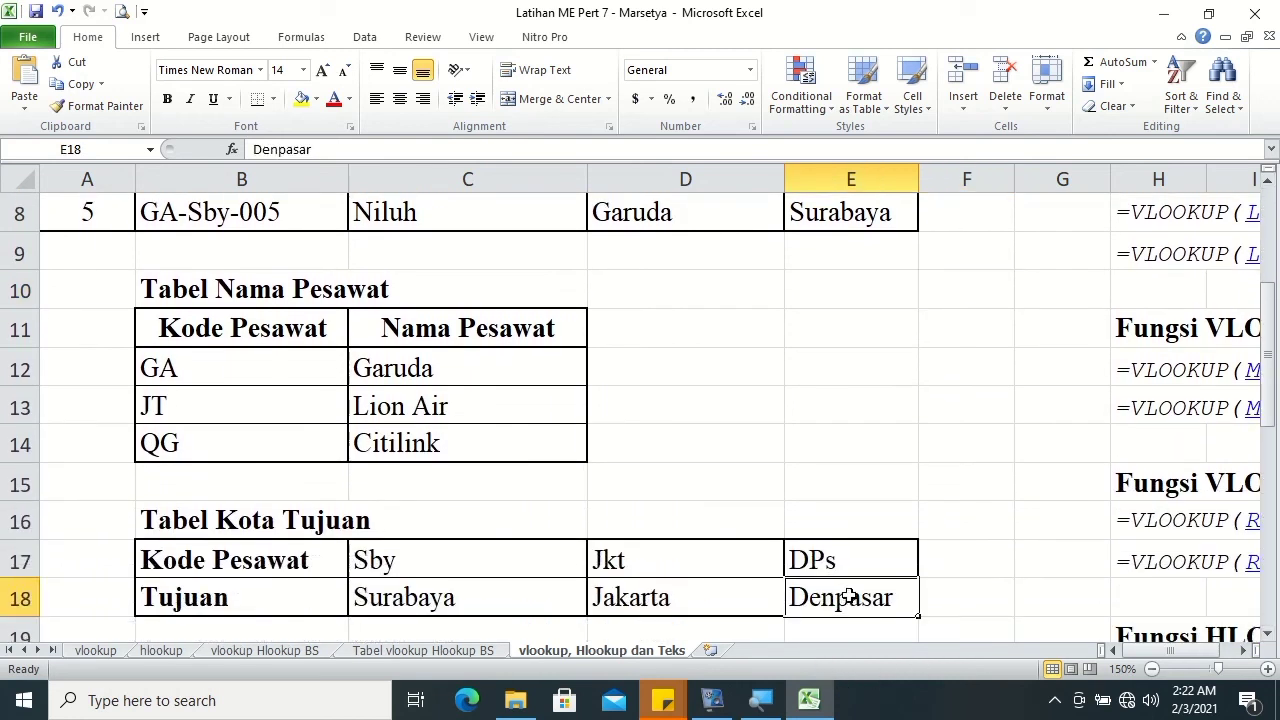
drag(1271, 310, 1273, 205)
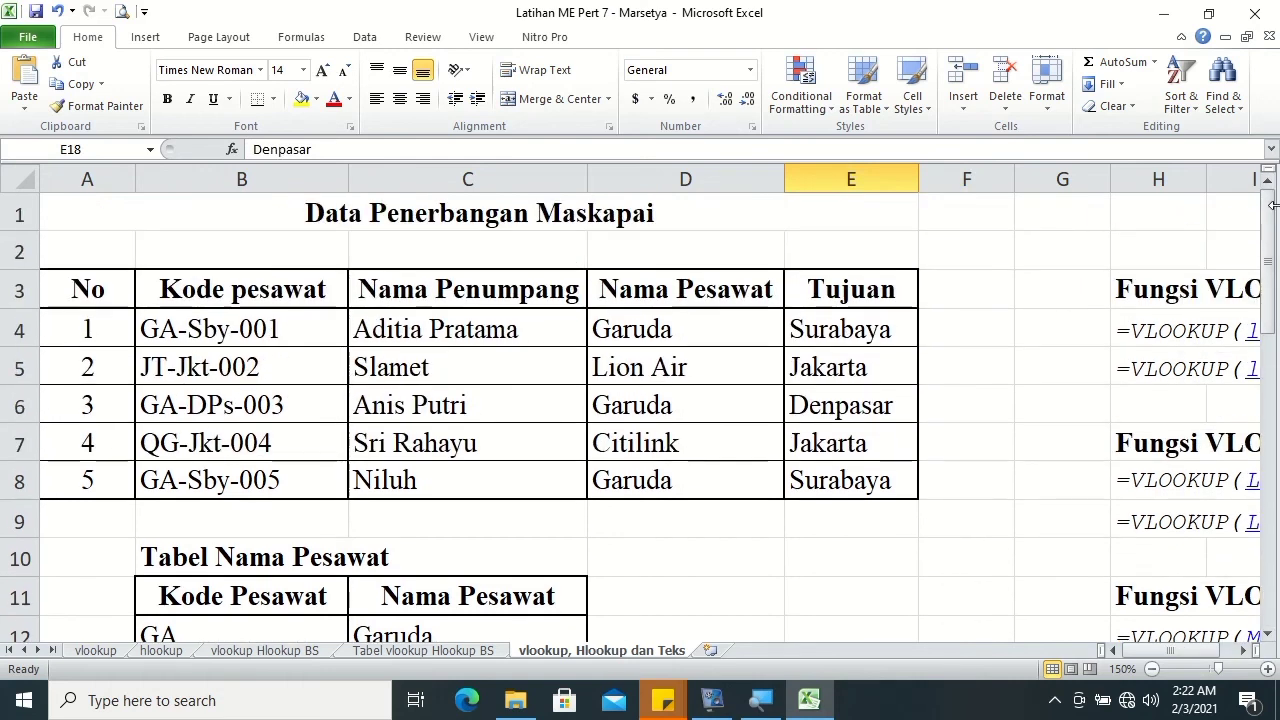